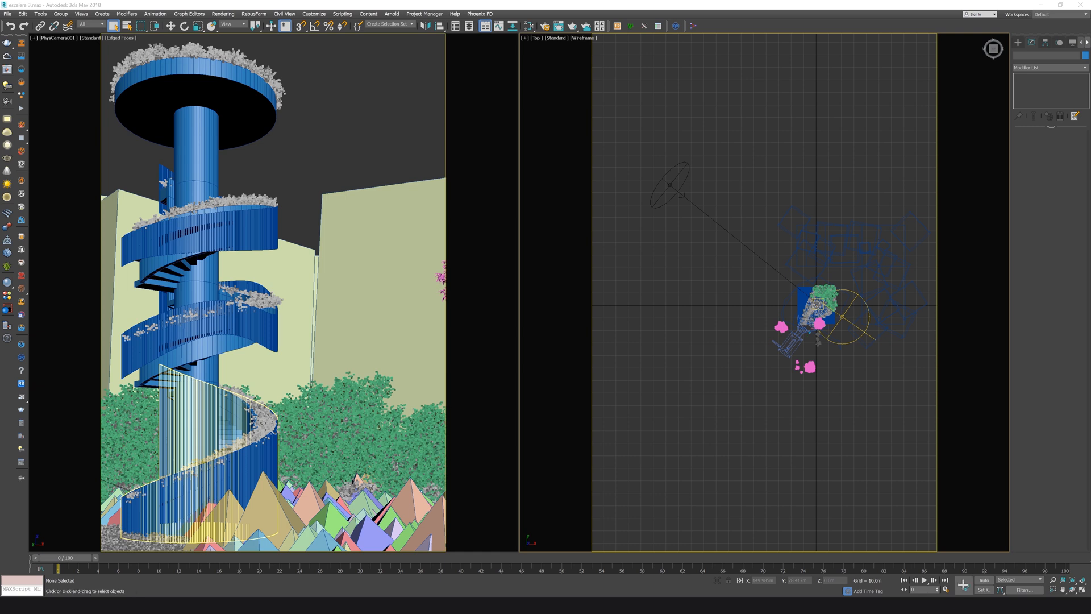
# Open the render setup and examine the V-Ray bucket image sampler and global illumination settings
pyautogui.press('F10')
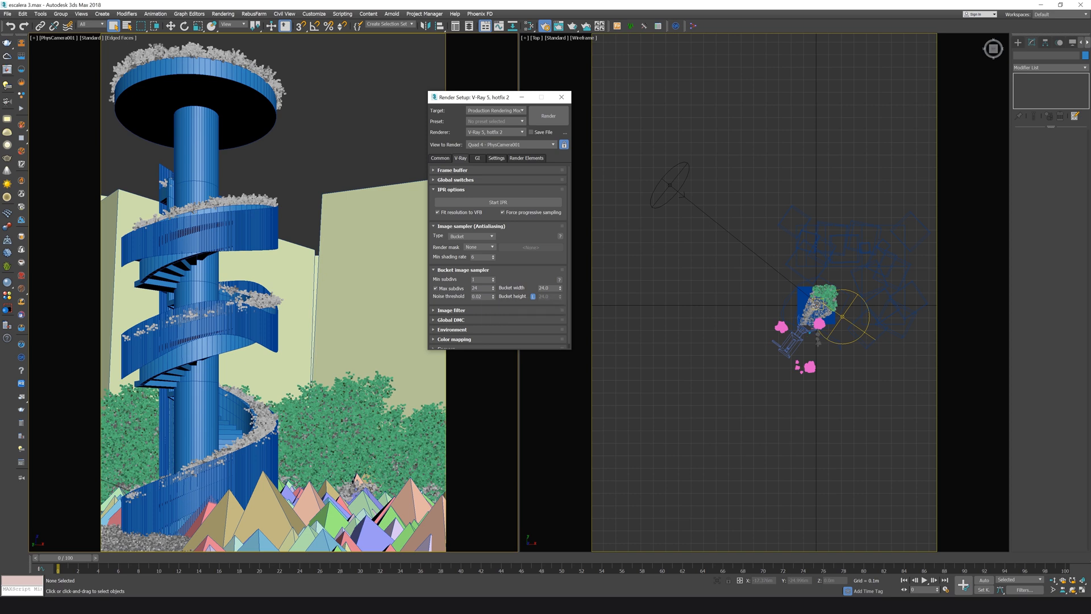
pyautogui.moveTo(483, 297); pyautogui.dragTo(478, 297)
pyautogui.write('1')
pyautogui.press('Return')
pyautogui.doubleClick(545, 288)
pyautogui.write('48')
pyautogui.press('Return')
pyautogui.write('2')
pyautogui.press('Return')
pyautogui.click(477, 159)
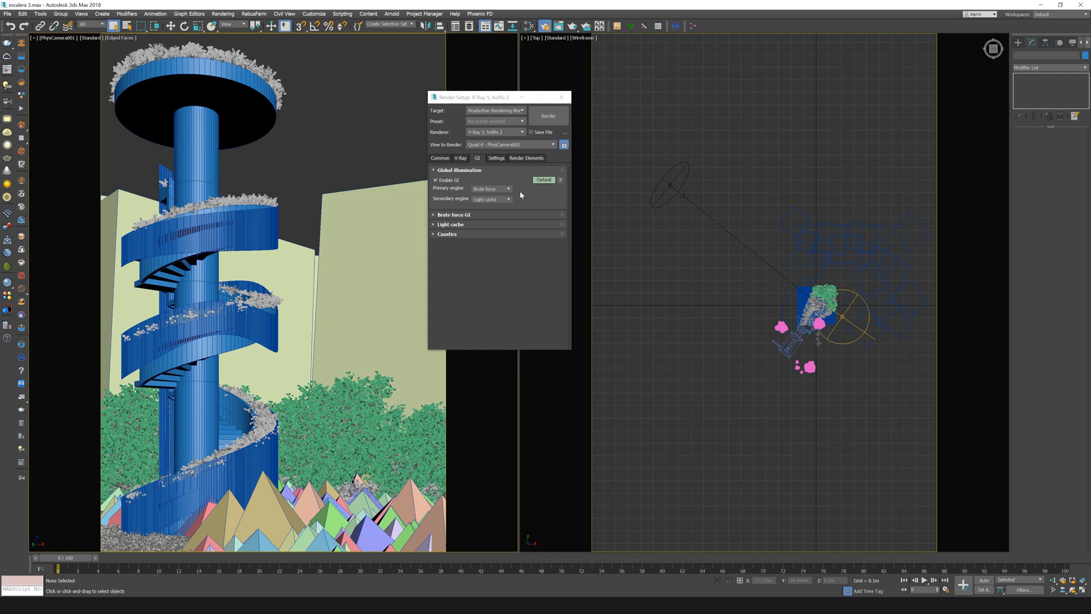
pyautogui.click(460, 158)
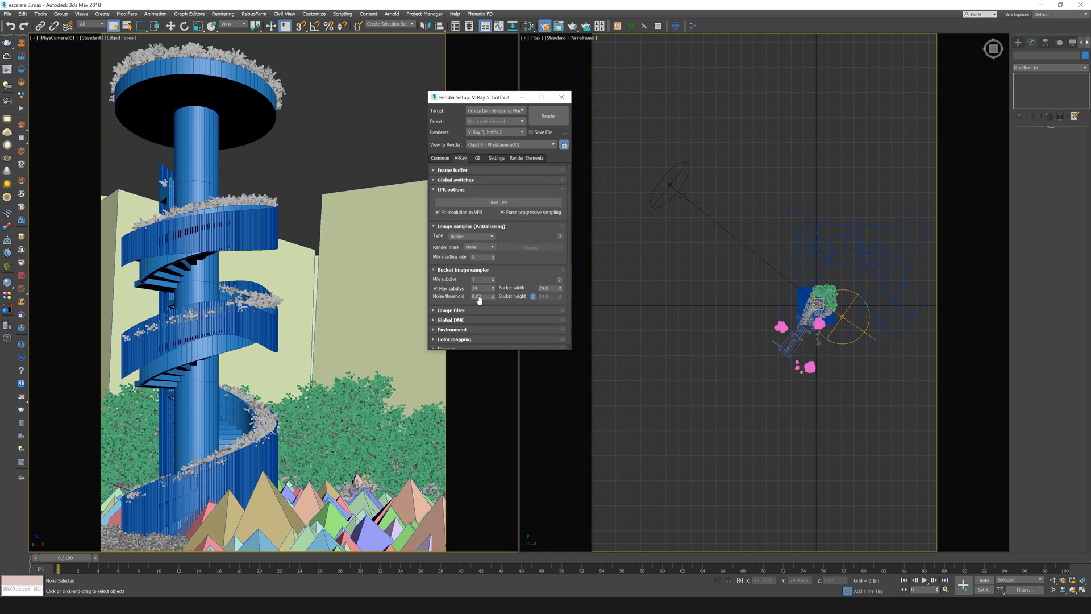
# Add a VRayDenoiser render element to the render setup
pyautogui.click(526, 158)
pyautogui.click(448, 178)
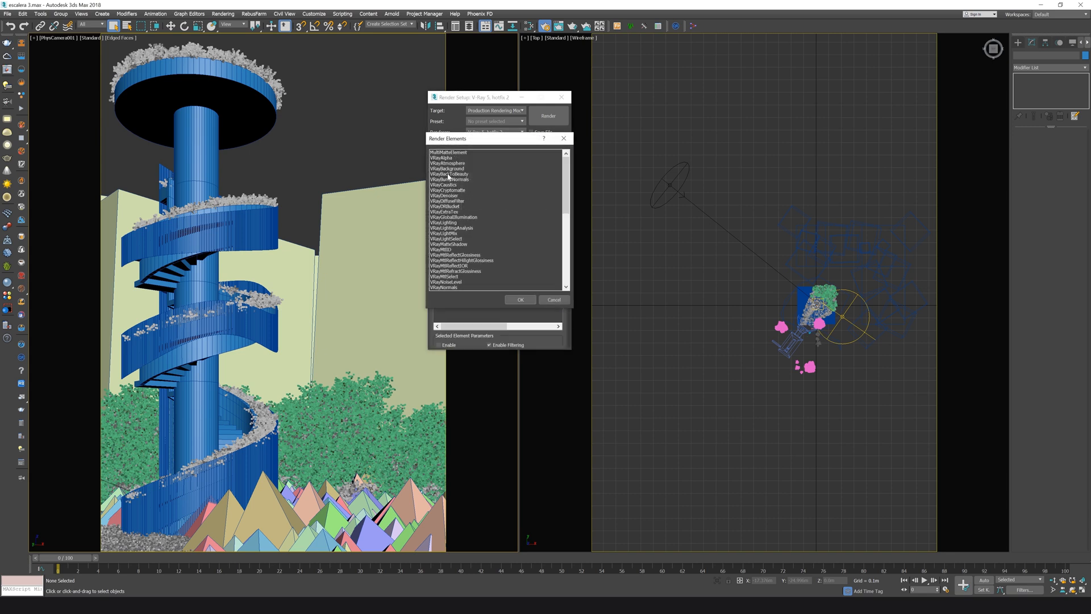
pyautogui.click(446, 196)
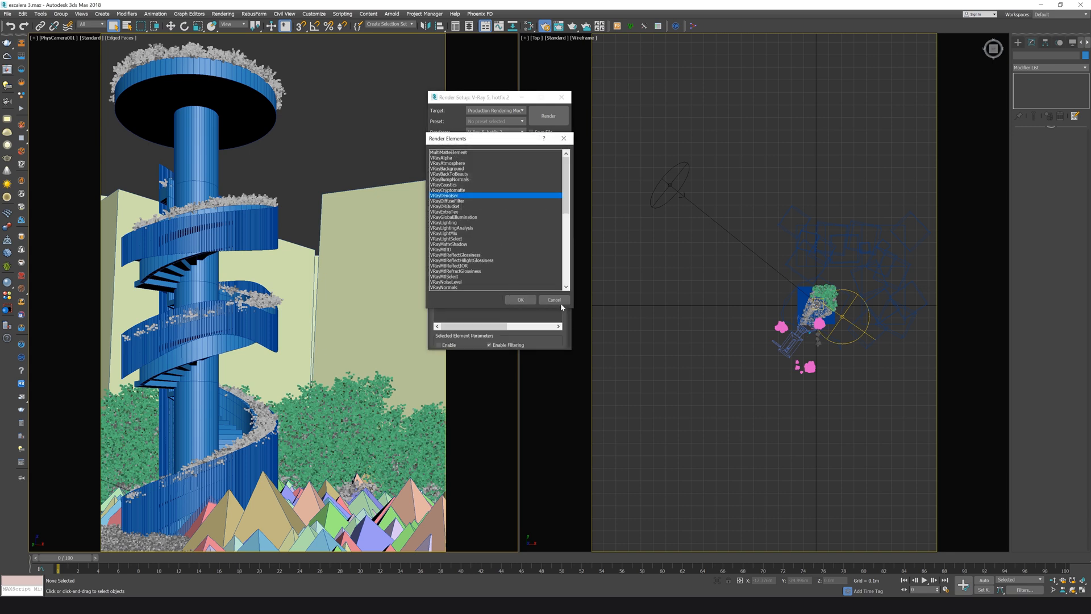
pyautogui.click(521, 299)
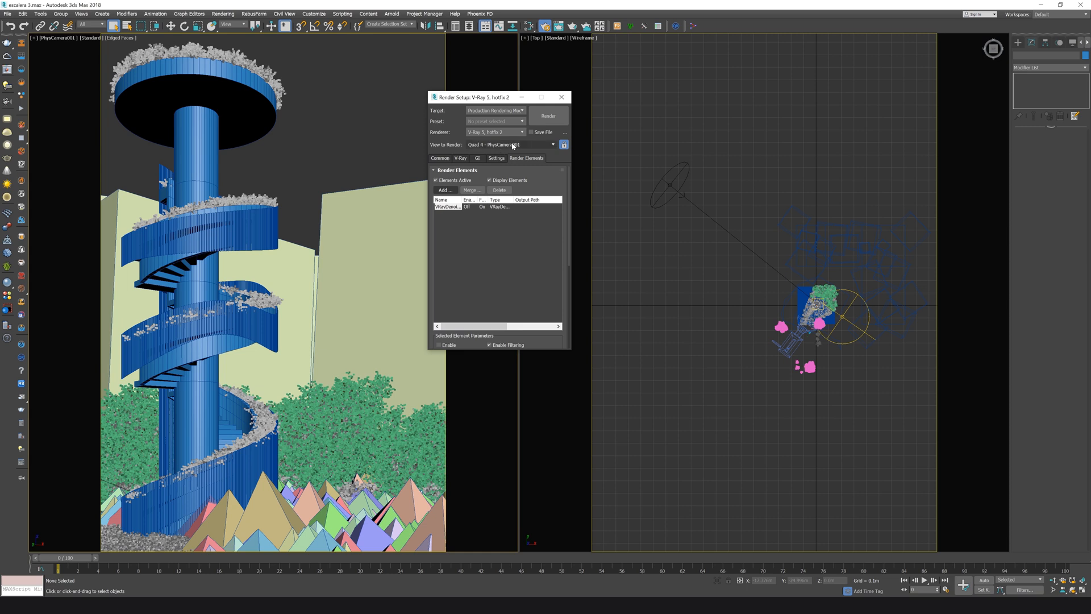
pyautogui.moveTo(489, 98); pyautogui.dragTo(457, 104)
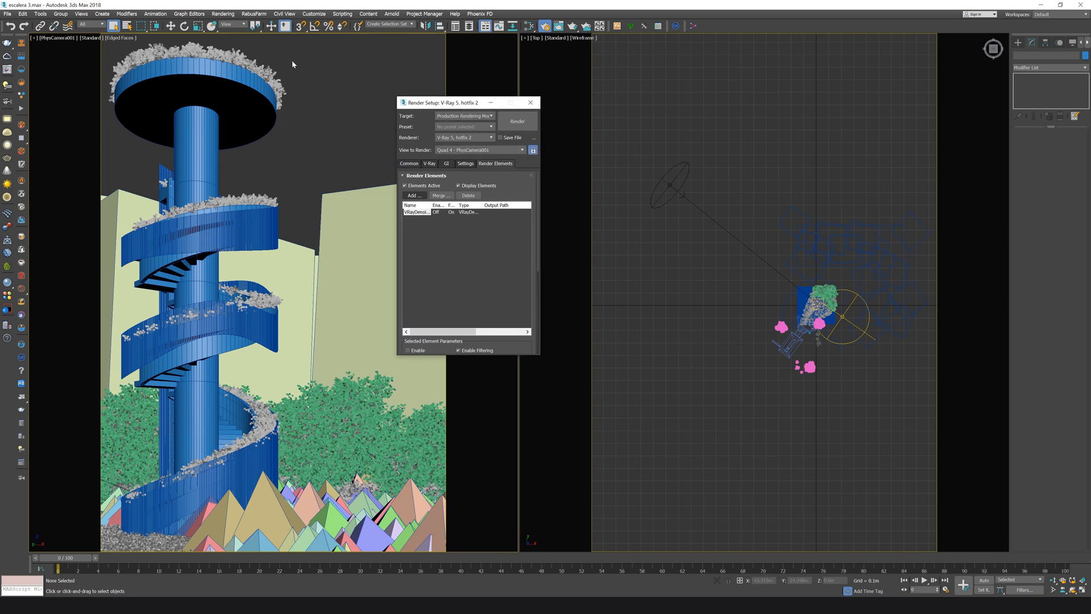
# Make the PhysCamera001 viewport the view to render and start an interactive render in the V-Ray Frame Buffer
pyautogui.click(687, 109)
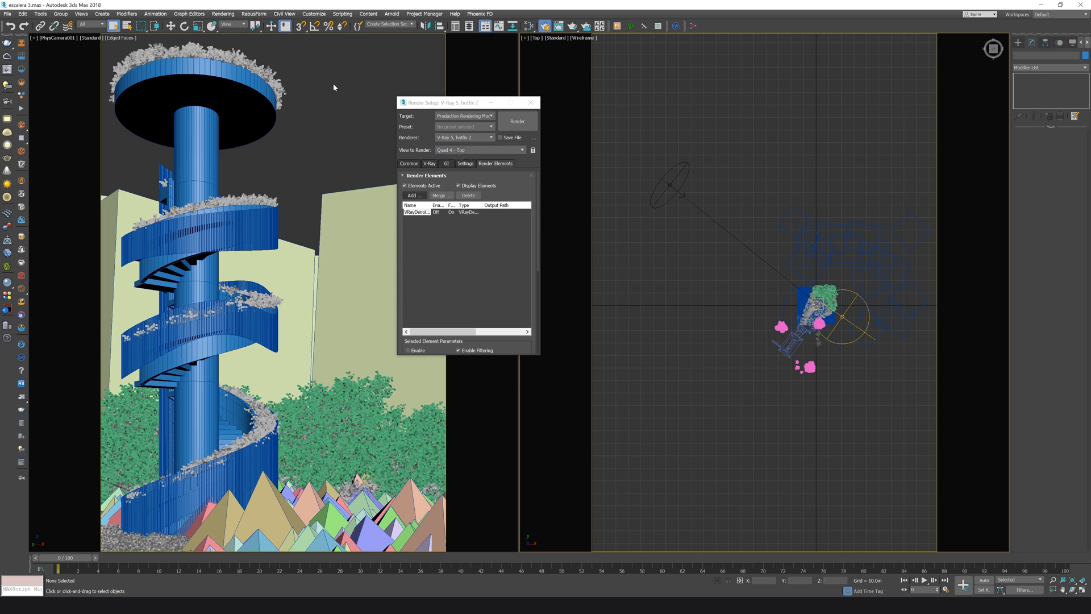
pyautogui.click(319, 110)
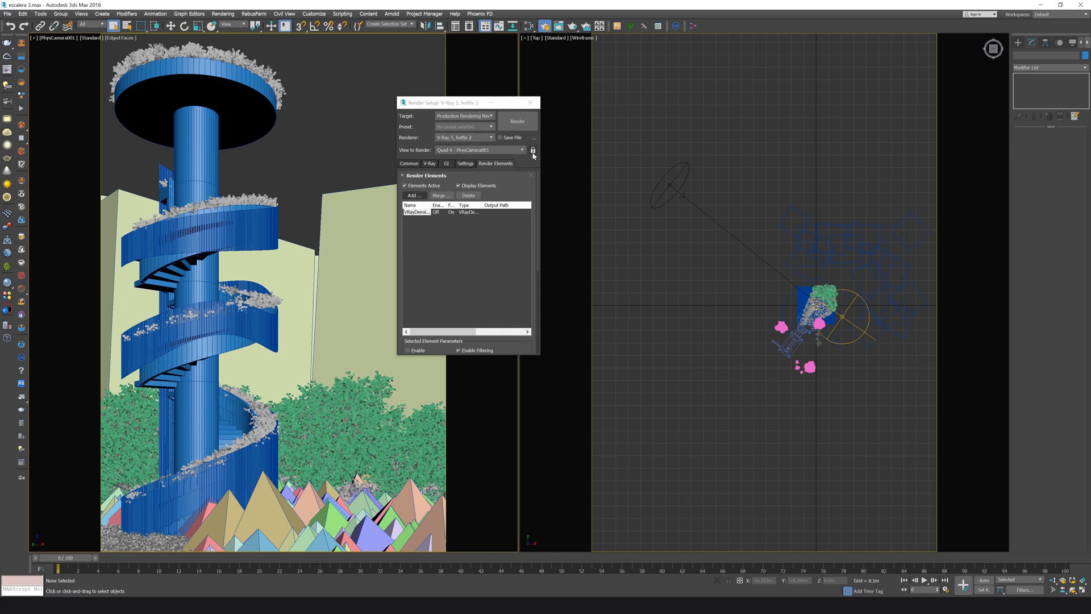
pyautogui.click(7, 71)
pyautogui.moveTo(439, 100); pyautogui.dragTo(568, 125)
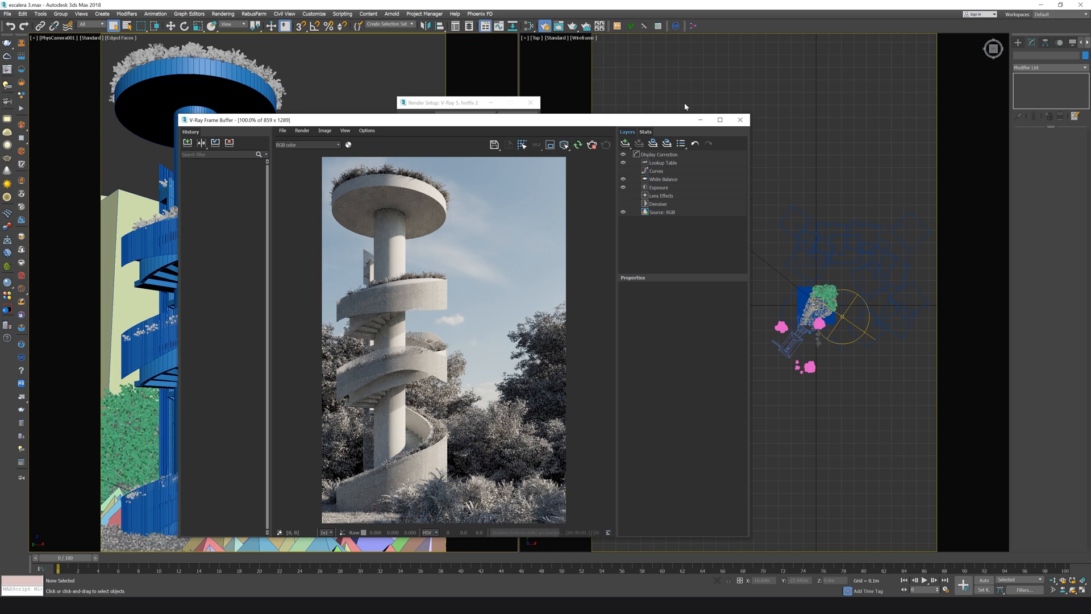
pyautogui.moveTo(480, 103); pyautogui.dragTo(472, 60)
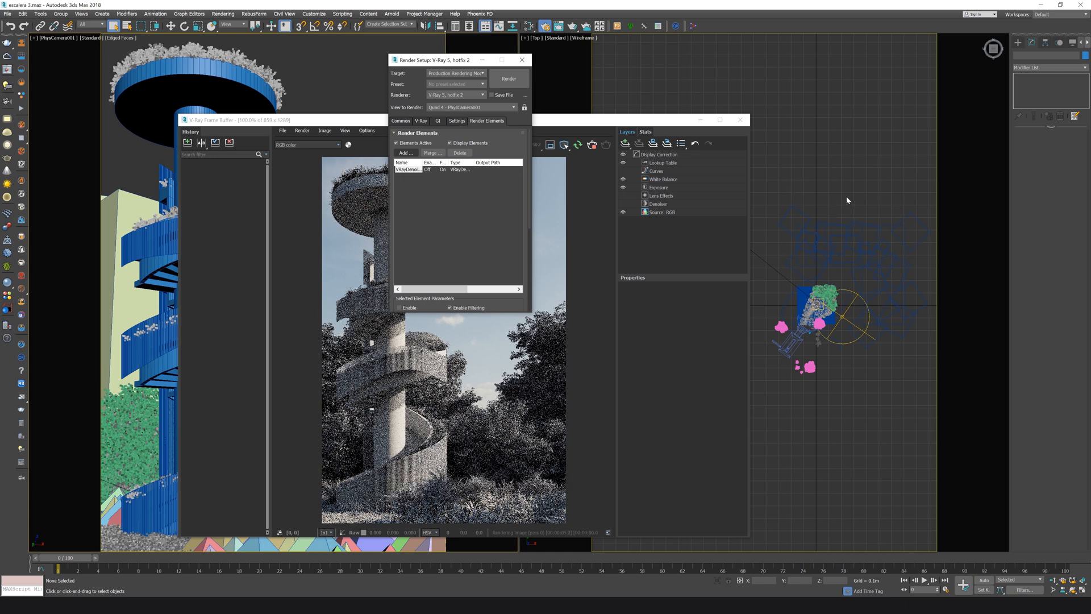
# Try selecting the dome light in the Top view while the interactive render runs without a locked view
pyautogui.click(840, 319)
pyautogui.moveTo(520, 124); pyautogui.dragTo(455, 90)
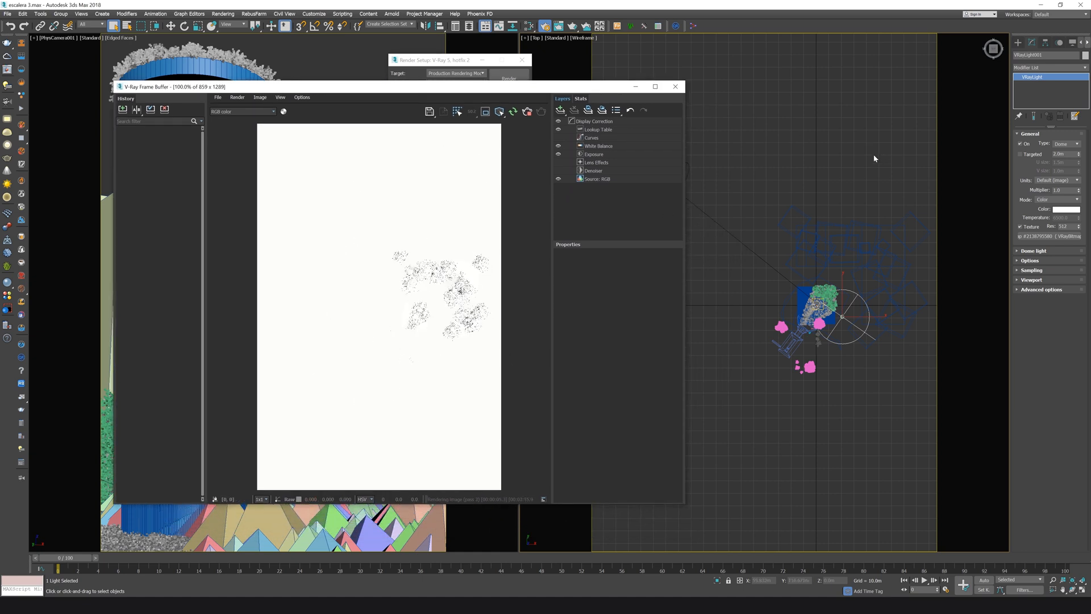
pyautogui.moveTo(504, 88); pyautogui.dragTo(528, 197)
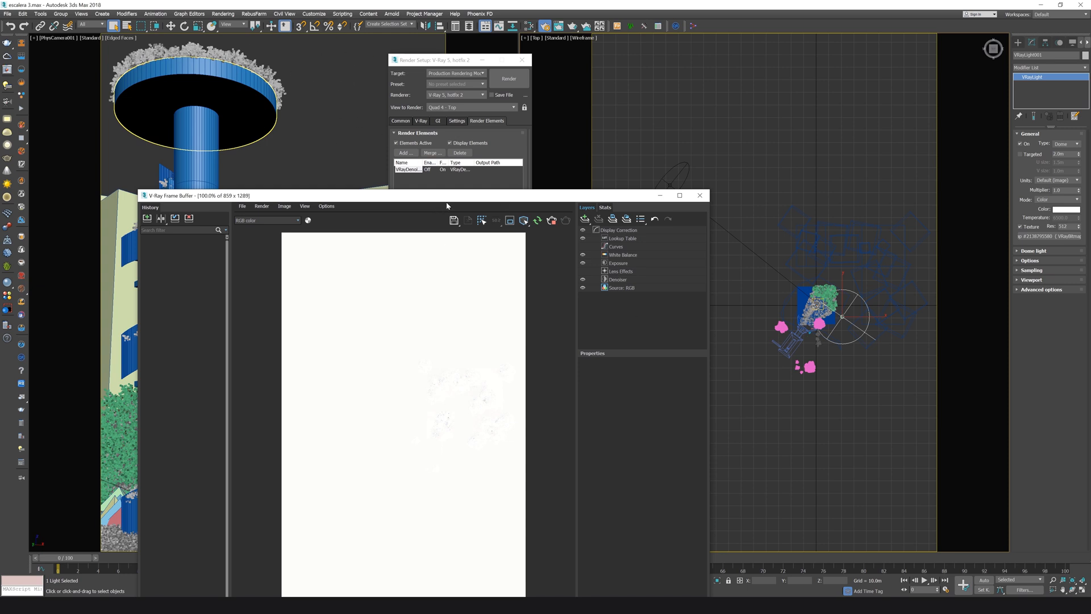
pyautogui.moveTo(447, 195); pyautogui.dragTo(385, 149)
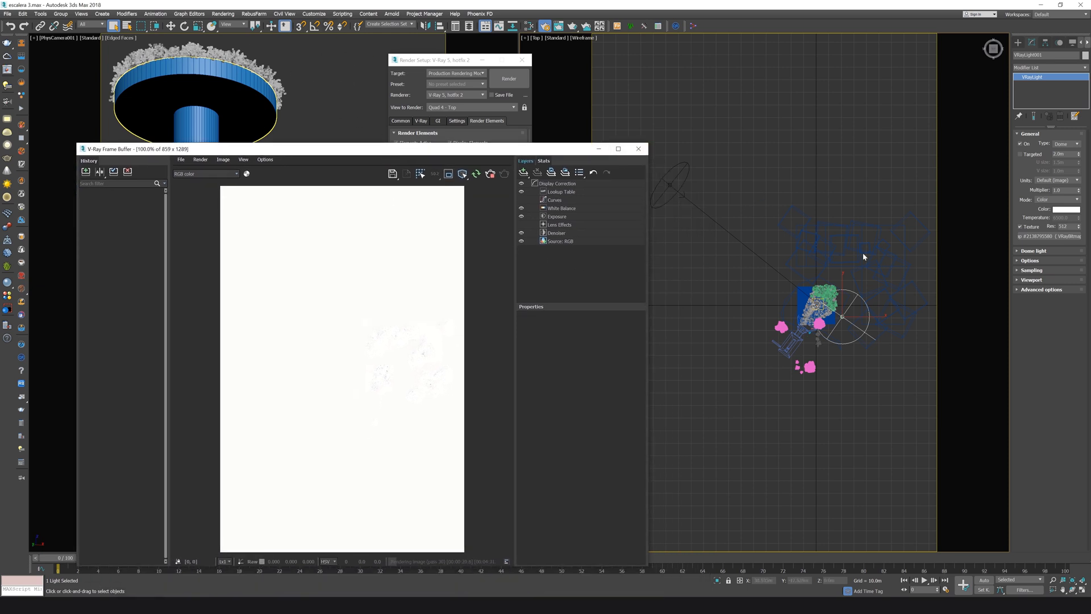
# Lock the rendered view to PhysCamera001 and select the dome light in the Top view
pyautogui.click(334, 85)
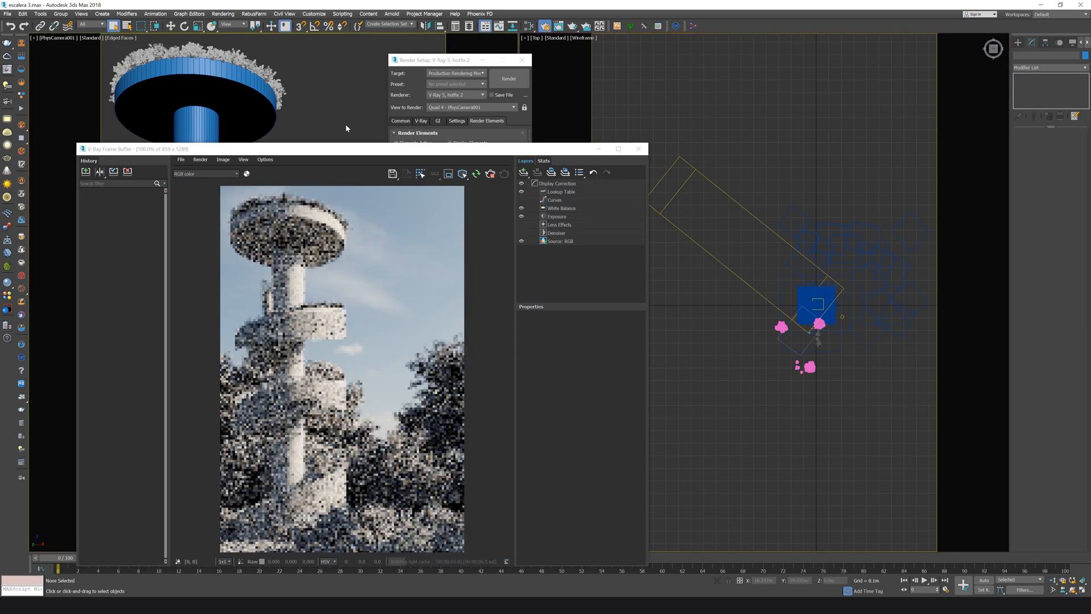
pyautogui.click(524, 107)
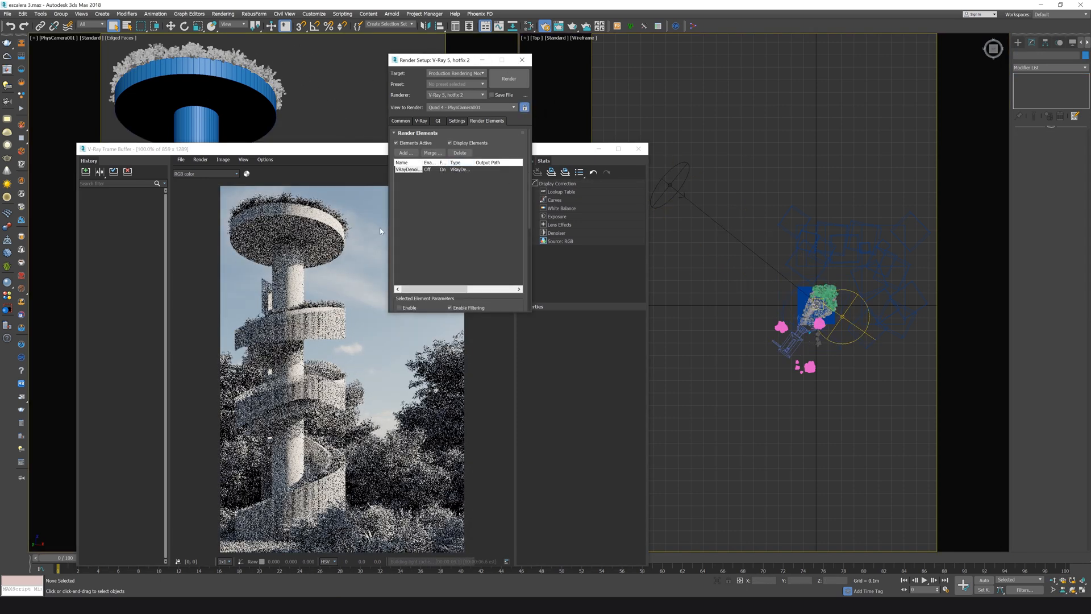
pyautogui.click(699, 164)
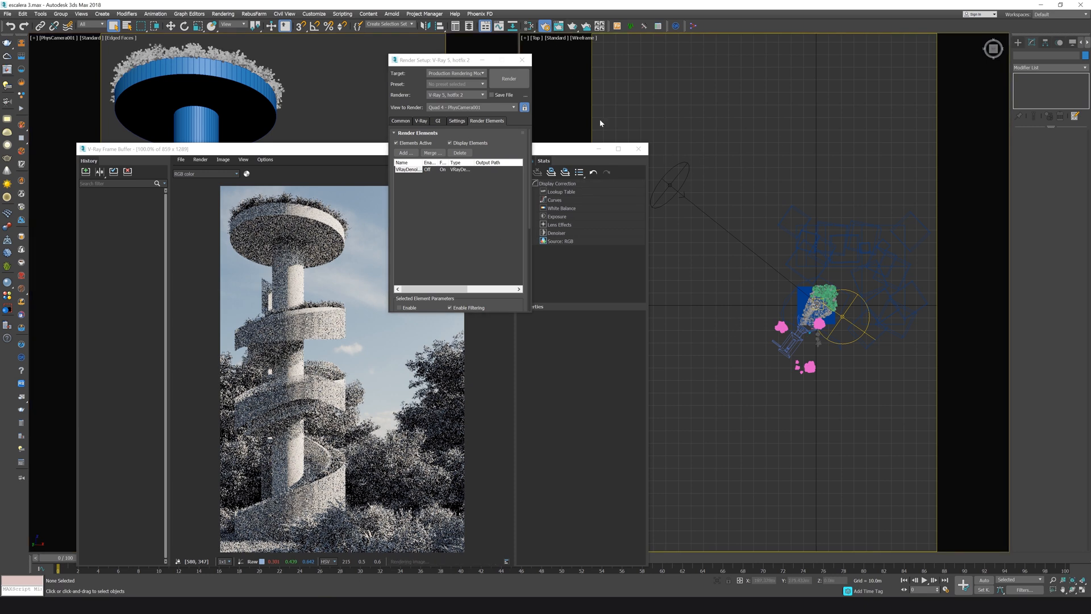
pyautogui.click(845, 317)
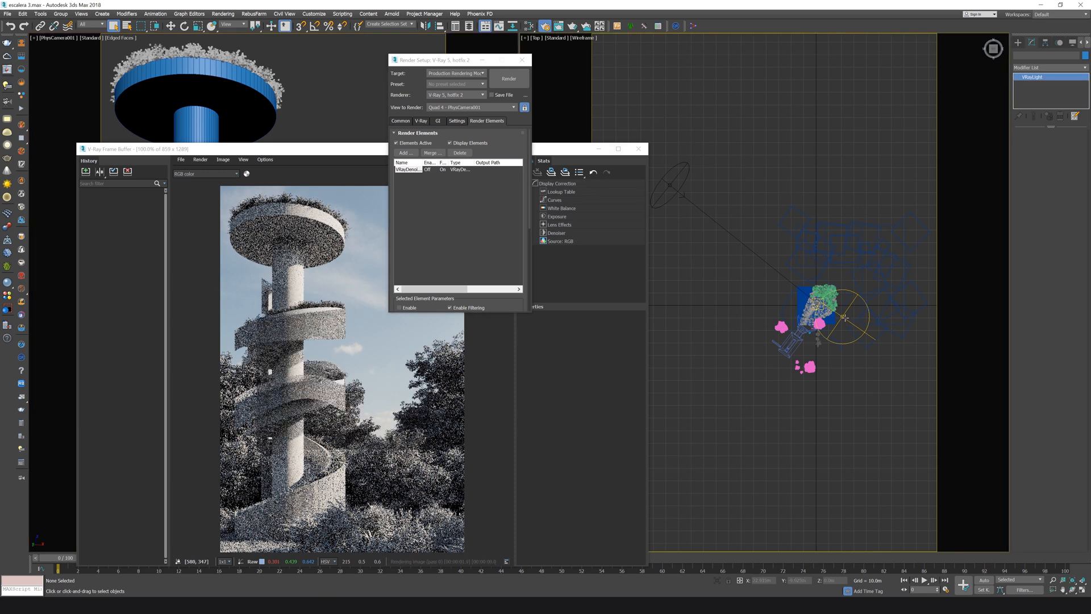
pyautogui.moveTo(343, 149); pyautogui.dragTo(303, 94)
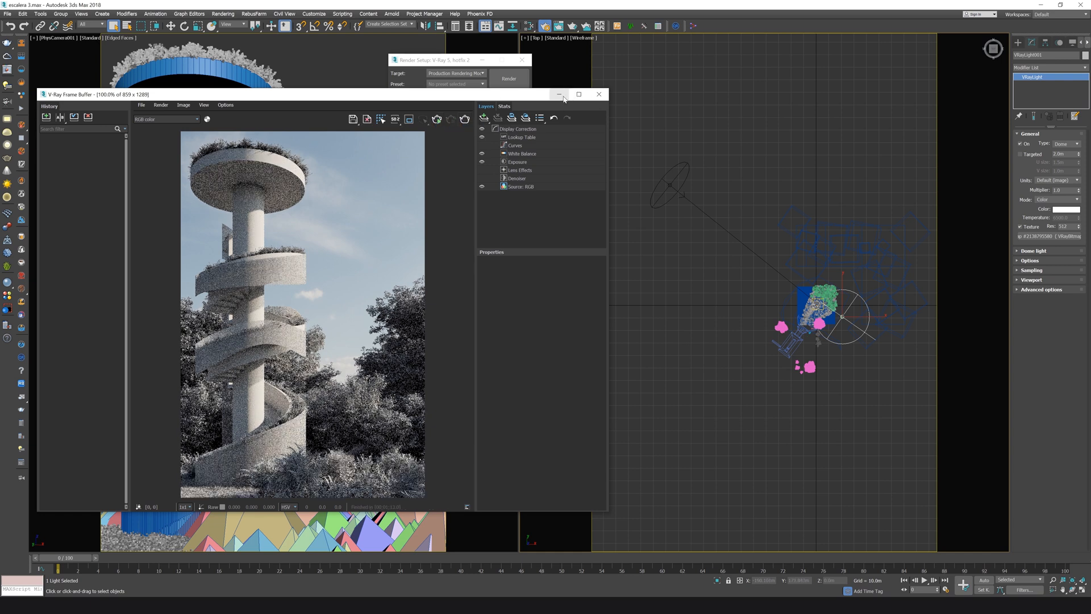
# Minimize the frame buffer and render setup windows, and turn the Top view into a maximized perspective view
pyautogui.click(559, 95)
pyautogui.click(484, 61)
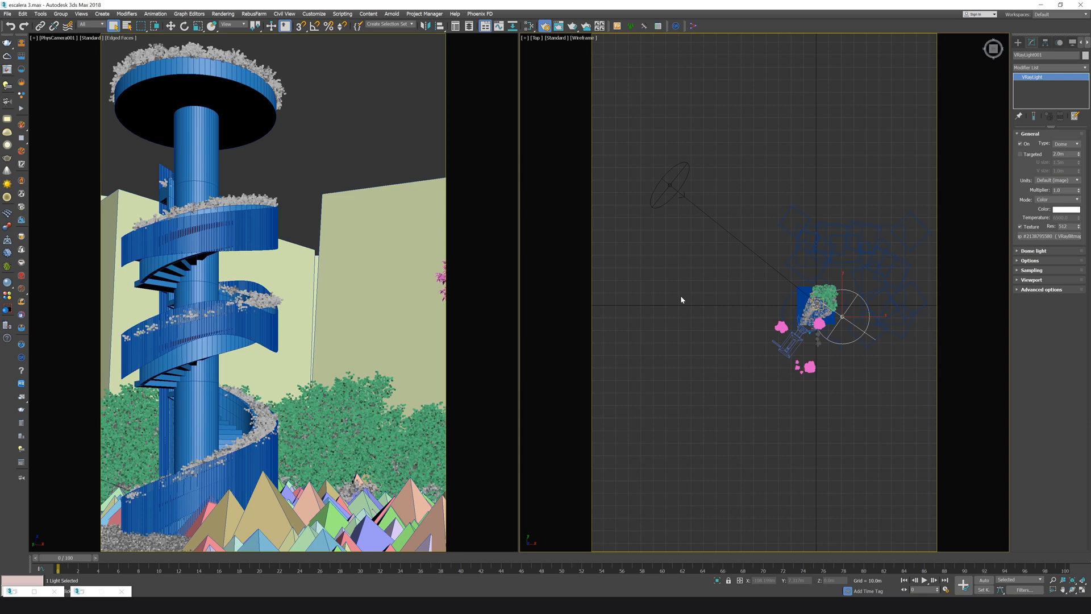
pyautogui.click(753, 322)
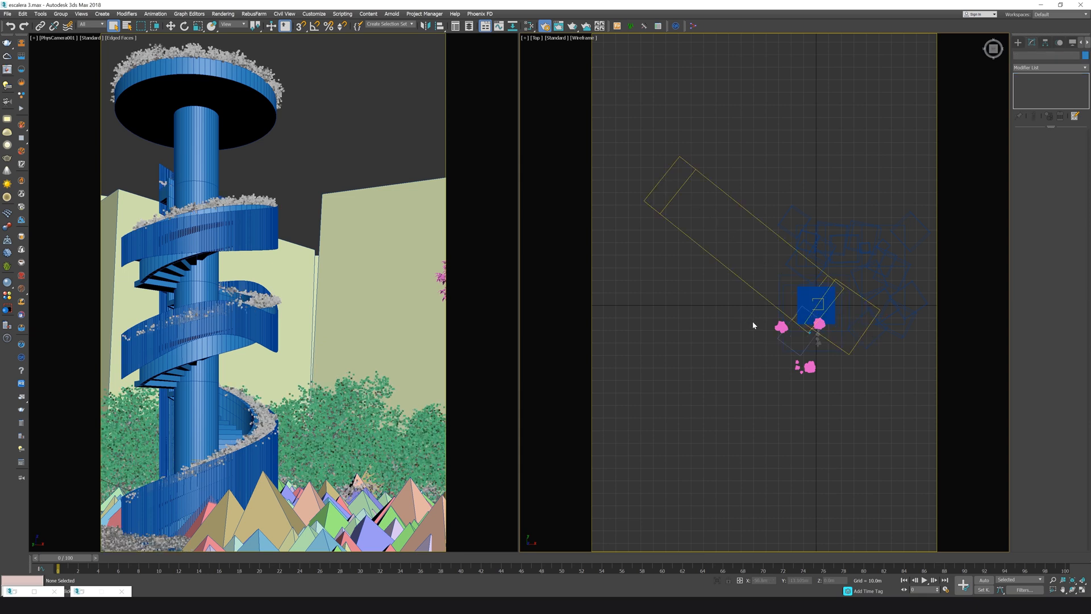
pyautogui.hotkey('alt', 'w')
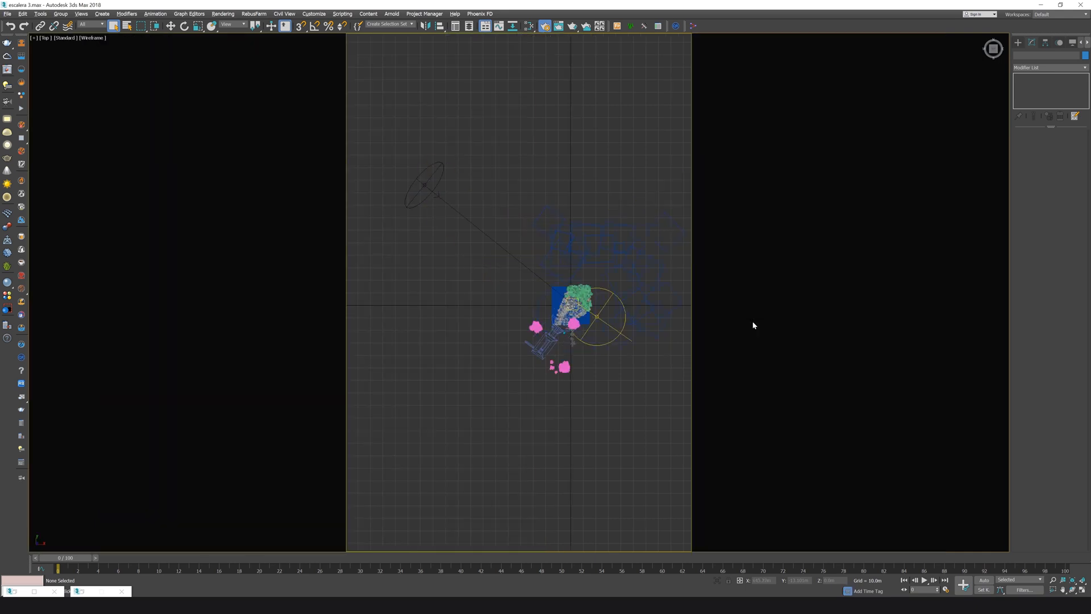
pyautogui.press('p')
# Frame the staircase's central cylinder in the perspective view and display the scene shaded instead of wireframe
pyautogui.keyDown('alt'); pyautogui.moveTo(589, 376); pyautogui.dragTo(585, 323, button='middle'); pyautogui.keyUp('alt')
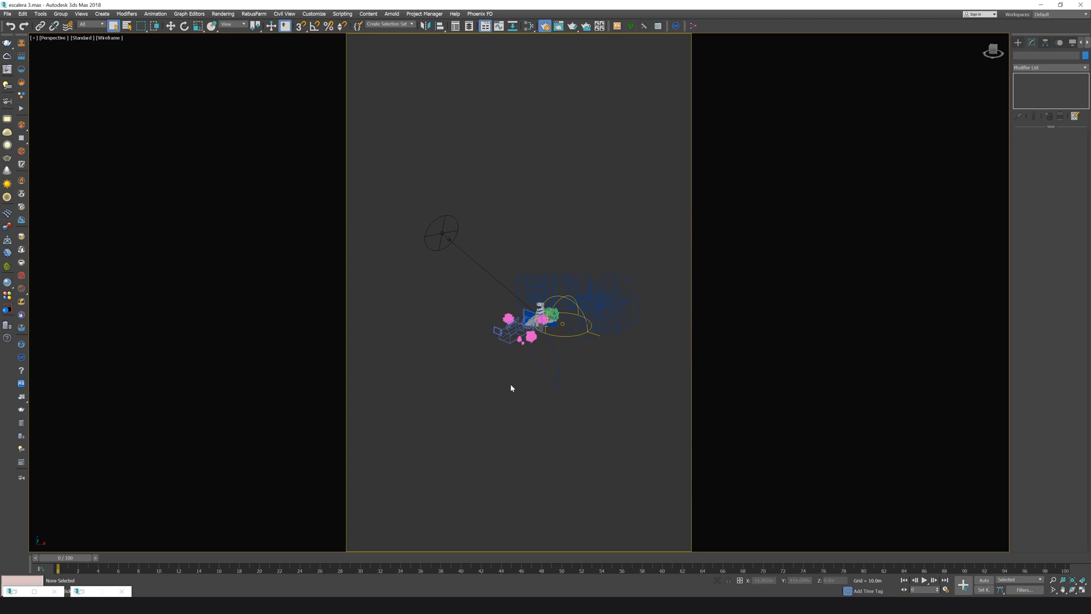
pyautogui.scroll(10, 574, 307)
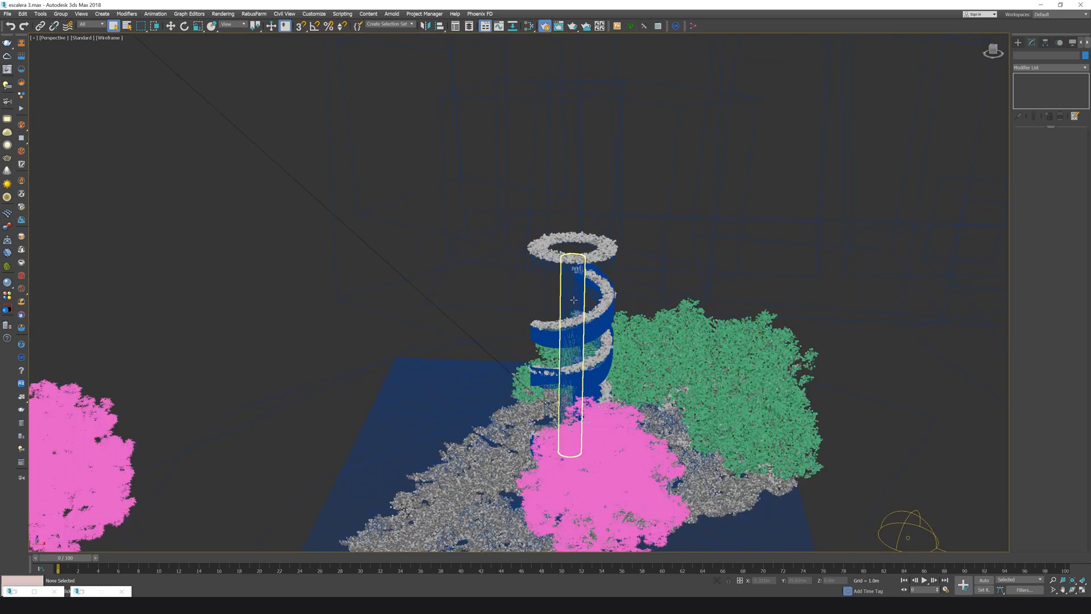
pyautogui.click(574, 300)
pyautogui.press('z')
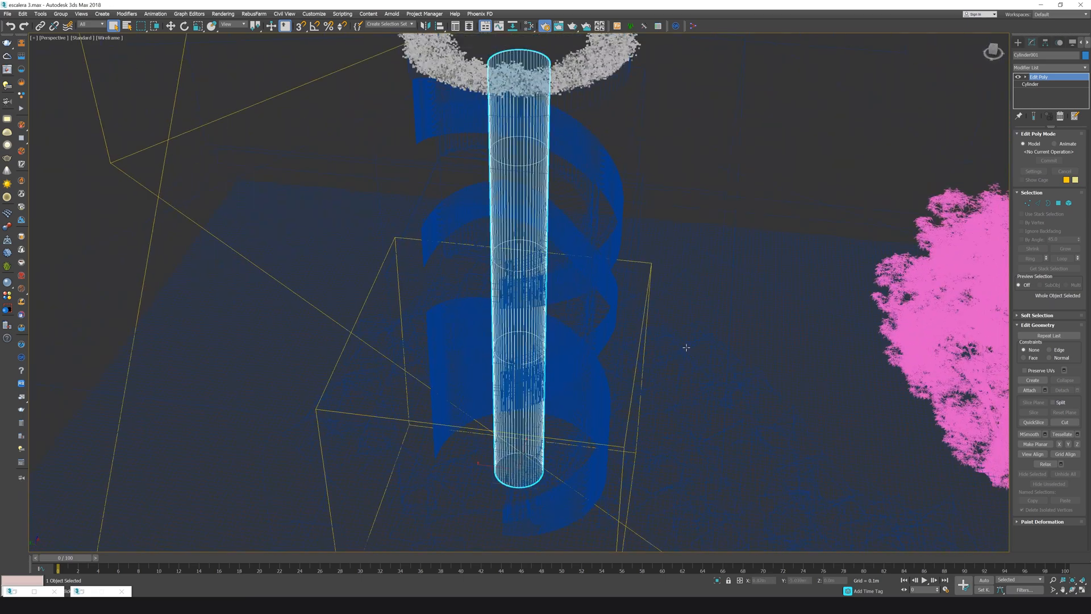
pyautogui.press('F3')
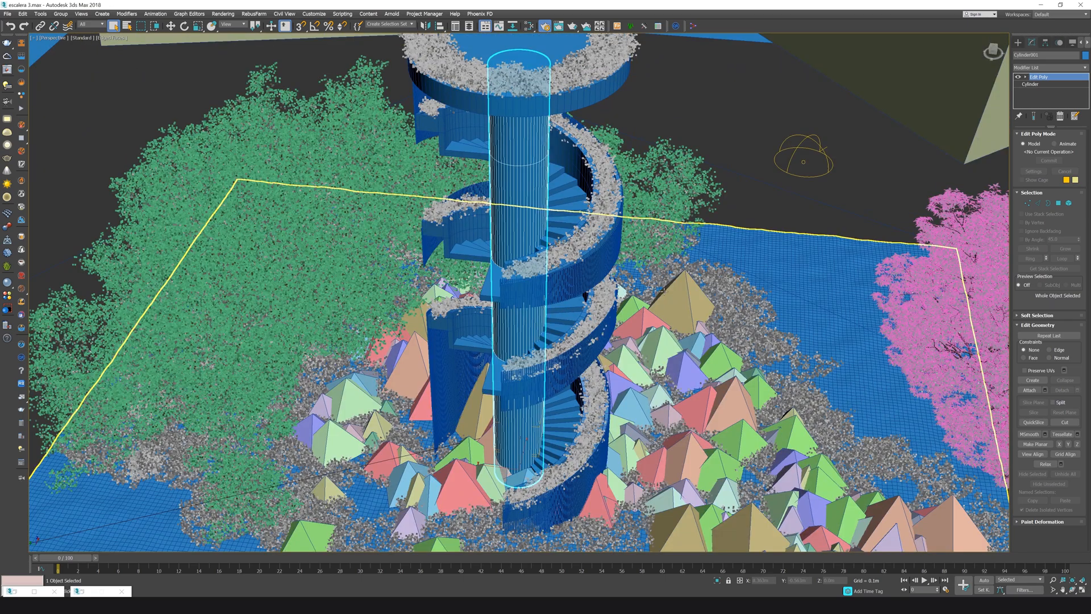
pyautogui.keyDown('alt'); pyautogui.moveTo(662, 291); pyautogui.dragTo(710, 281, button='middle'); pyautogui.keyUp('alt')
# Isolate the three curved planter lofts that wind around the central column of the spiral staircase
pyautogui.click(589, 241)
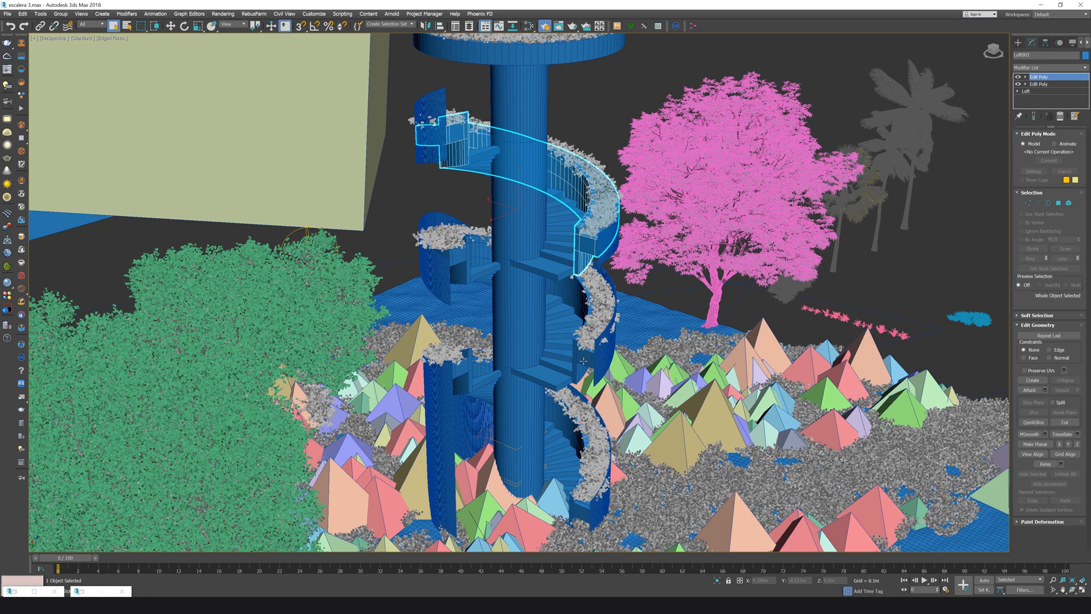
pyautogui.keyDown('ctrl'); pyautogui.click(586, 513); pyautogui.keyUp('ctrl')
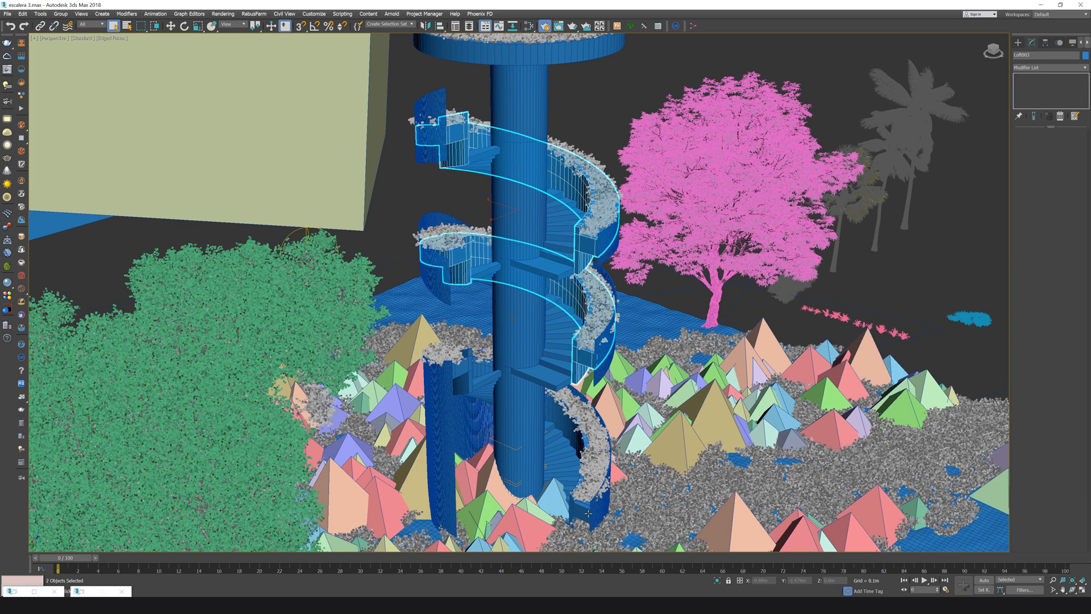
pyautogui.keyDown('ctrl'); pyautogui.click(575, 423); pyautogui.keyUp('ctrl')
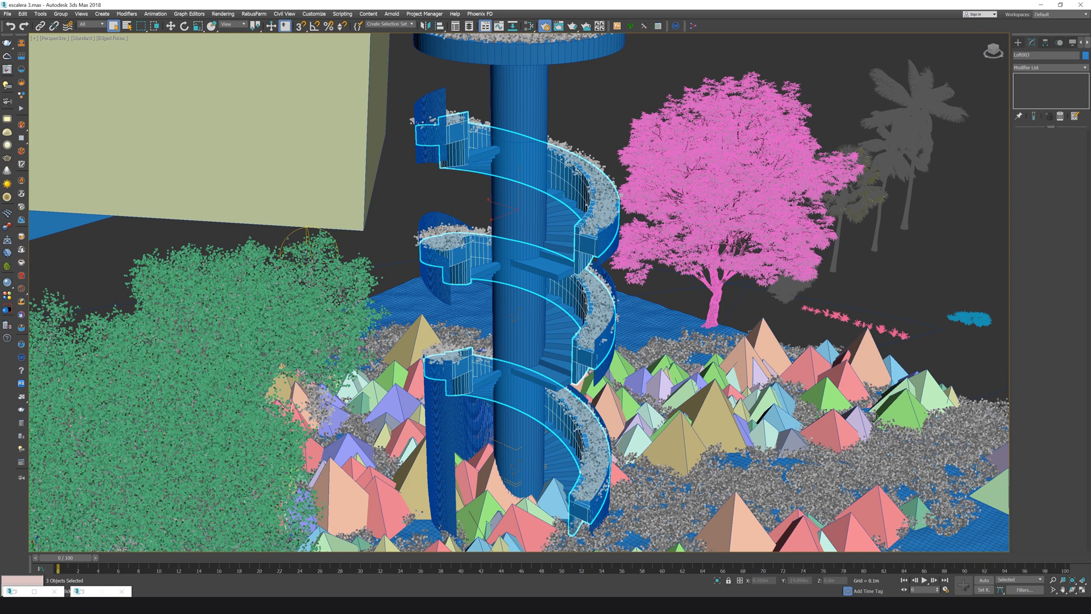
pyautogui.rightClick(580, 278)
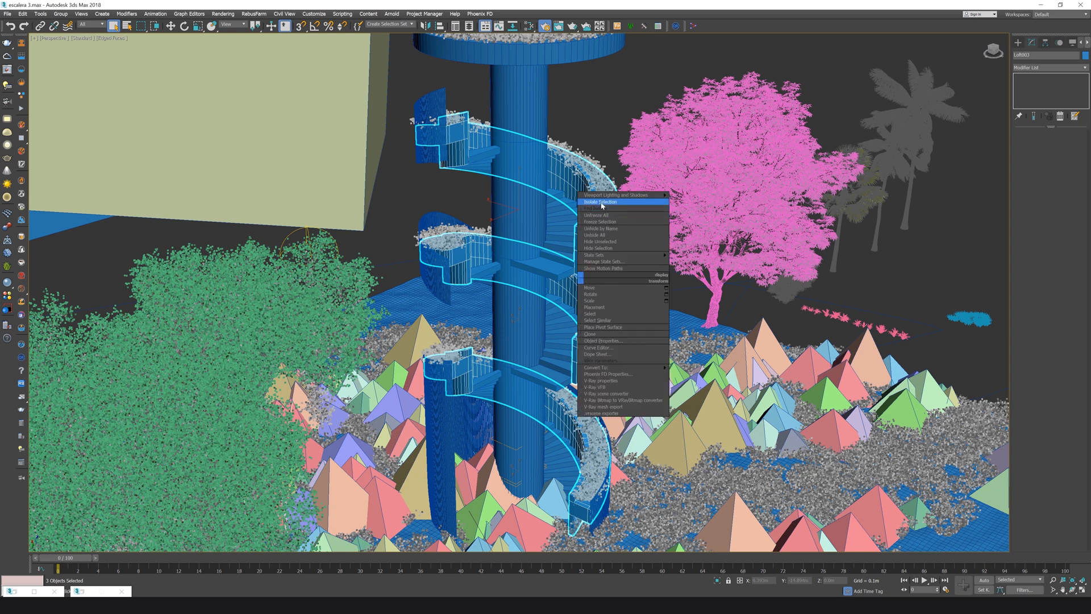
pyautogui.click(601, 203)
pyautogui.hotkey('ctrl', 's')
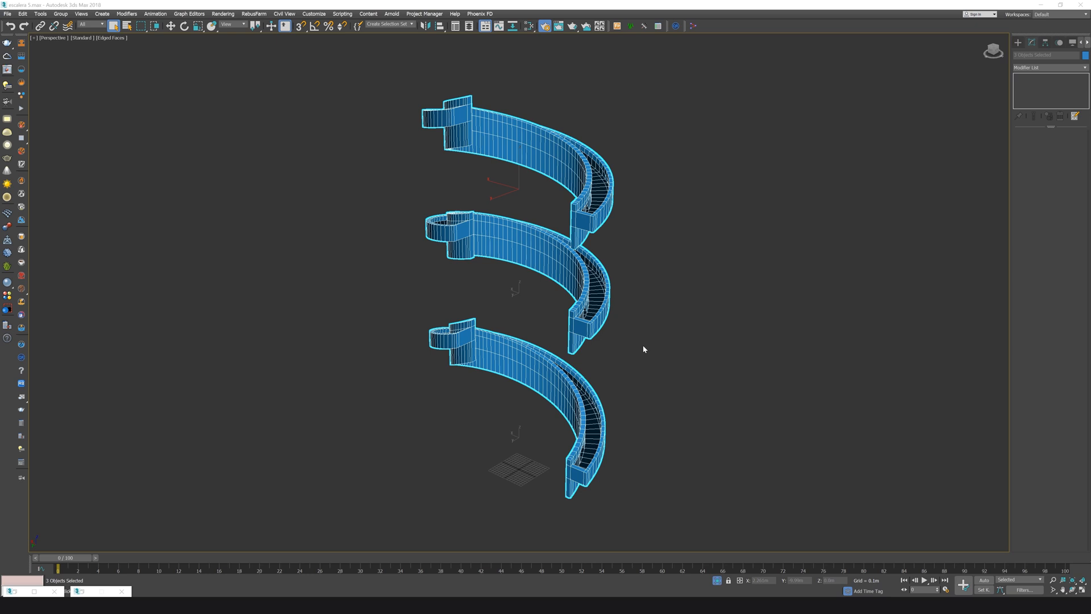
# Create a roughly cubic standard primitive box on the ground beside the lower end of the lowest loft
pyautogui.click(1018, 43)
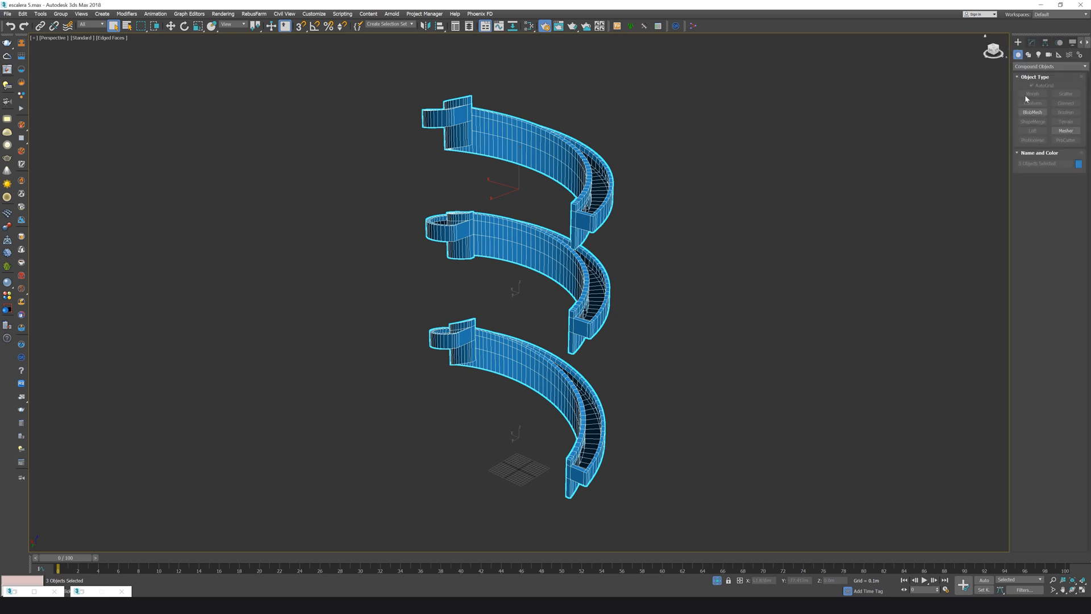
pyautogui.click(1034, 67)
pyautogui.click(1033, 80)
pyautogui.click(1033, 94)
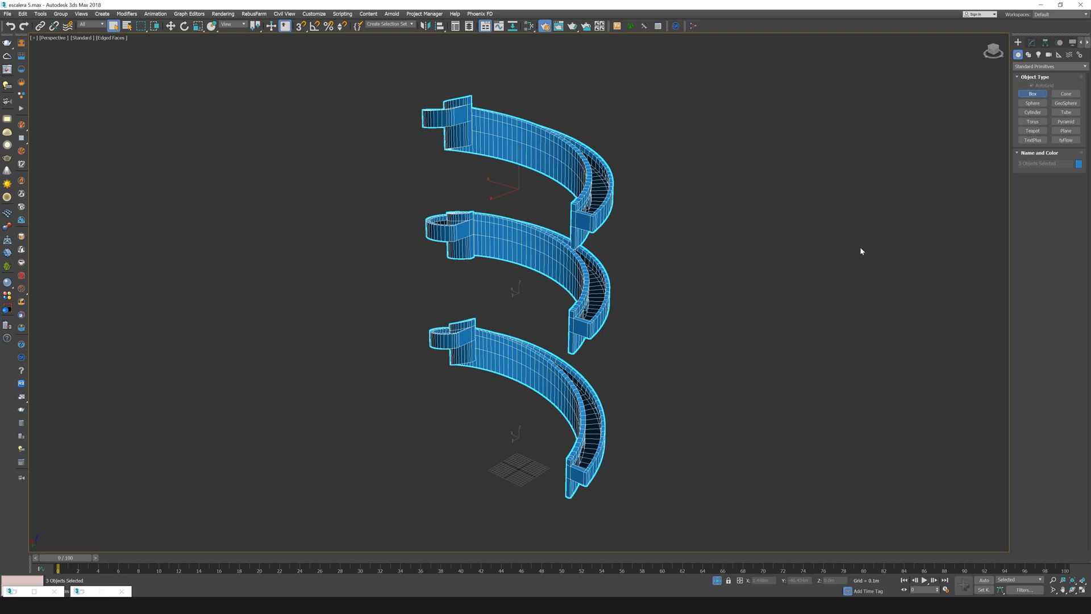
pyautogui.moveTo(646, 444); pyautogui.dragTo(656, 493)
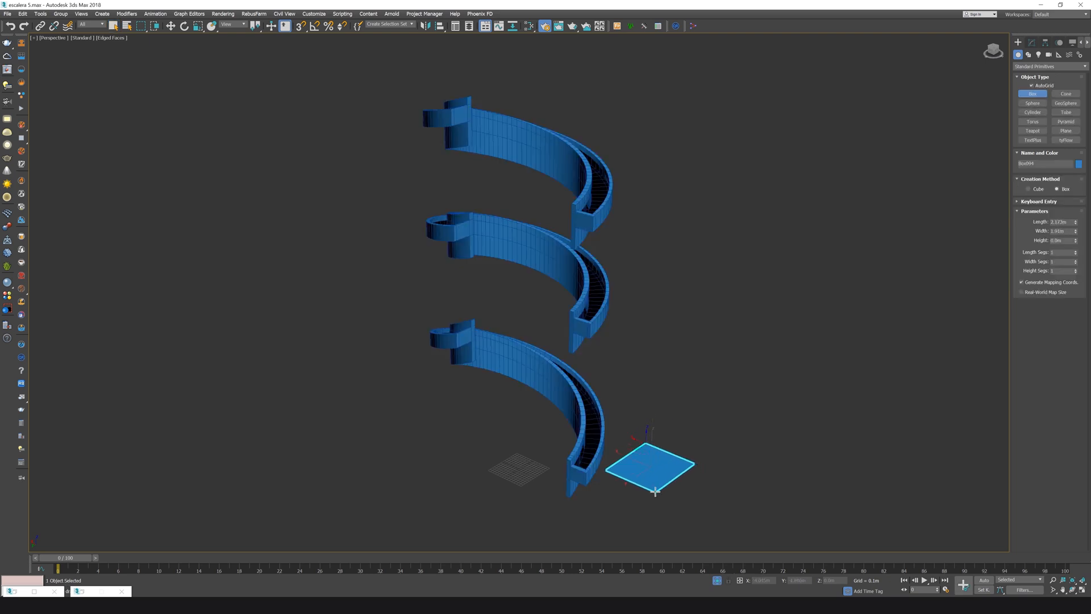
pyautogui.click(648, 434)
pyautogui.rightClick(648, 433)
pyautogui.press('z')
pyautogui.scroll(-6, 627, 359)
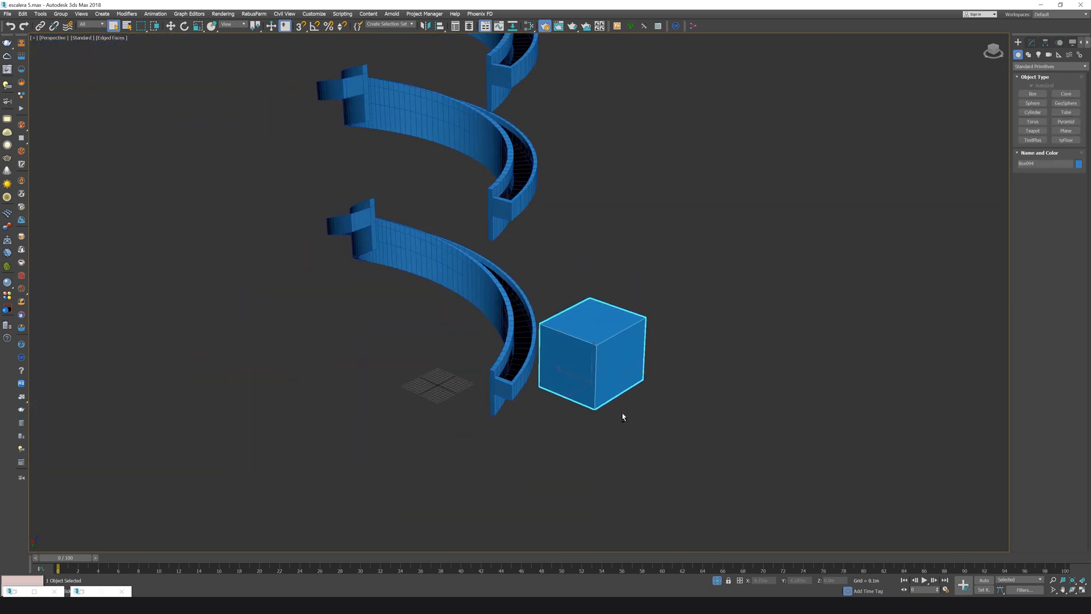
# Move the box farther away from the lower end of the lowest planter loft
pyautogui.keyDown('alt'); pyautogui.moveTo(621, 417); pyautogui.dragTo(610, 457, button='middle'); pyautogui.keyUp('alt')
pyautogui.click(170, 27)
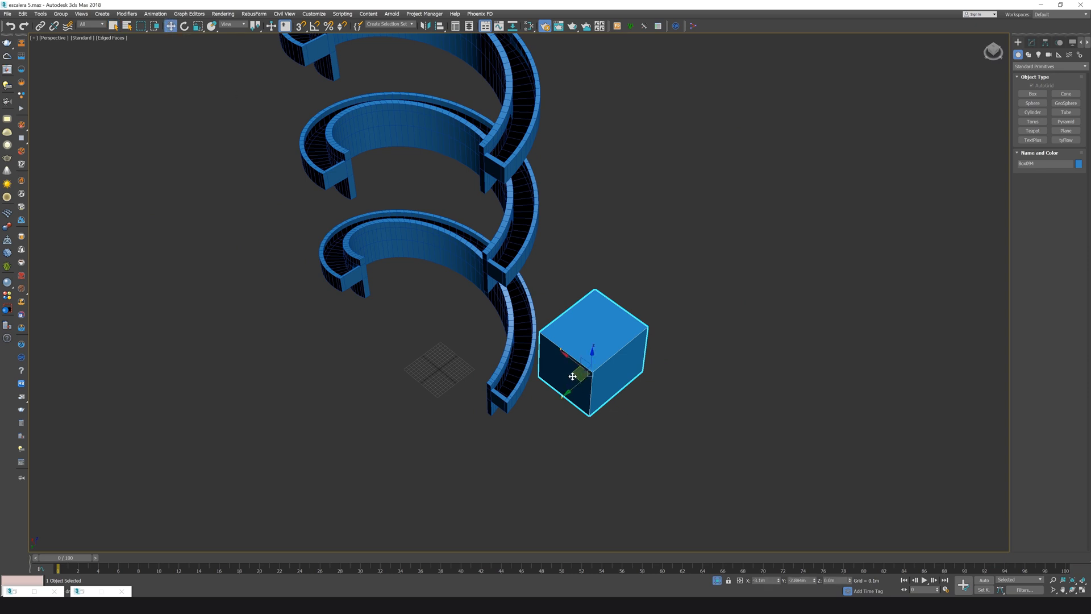
pyautogui.keyDown('alt'); pyautogui.moveTo(578, 377); pyautogui.dragTo(605, 432, button='middle'); pyautogui.keyUp('alt')
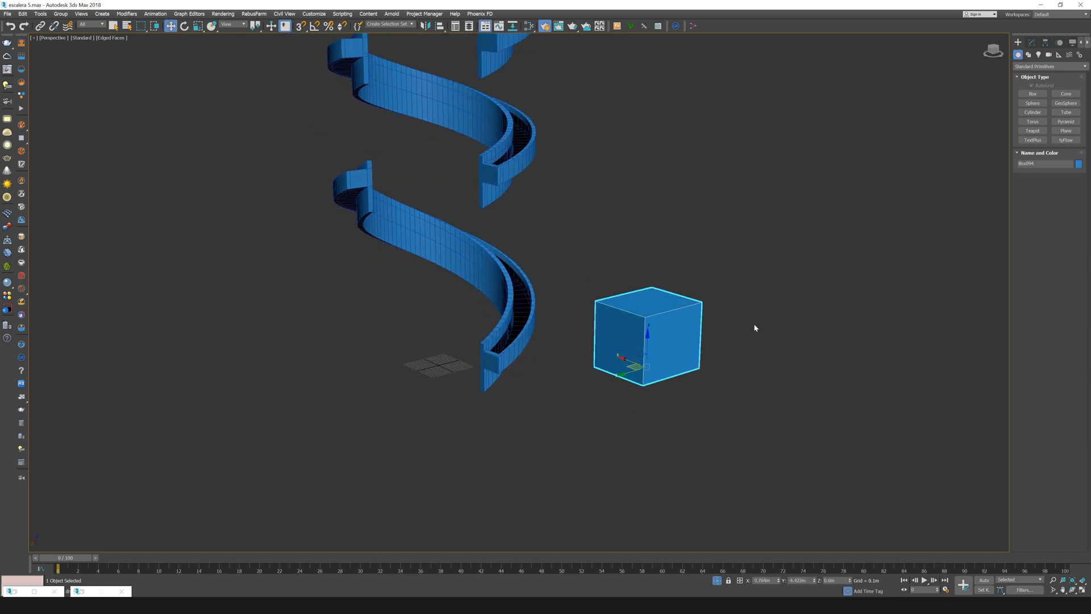
# Open the Slate Material Editor as a smaller floating window and show its View1 node view
pyautogui.press('m')
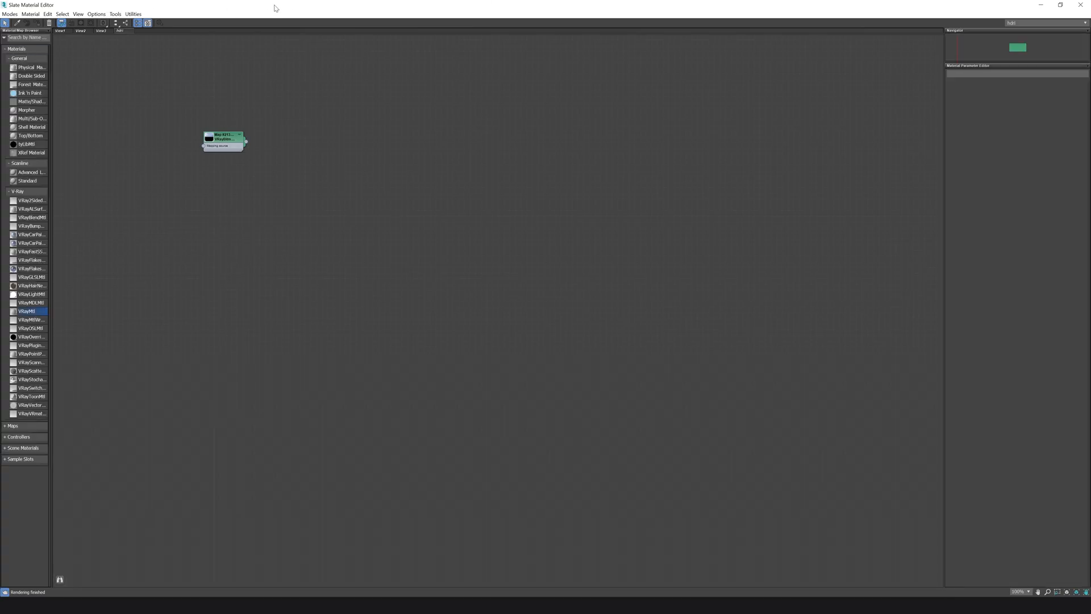
pyautogui.moveTo(274, 8); pyautogui.dragTo(266, 74)
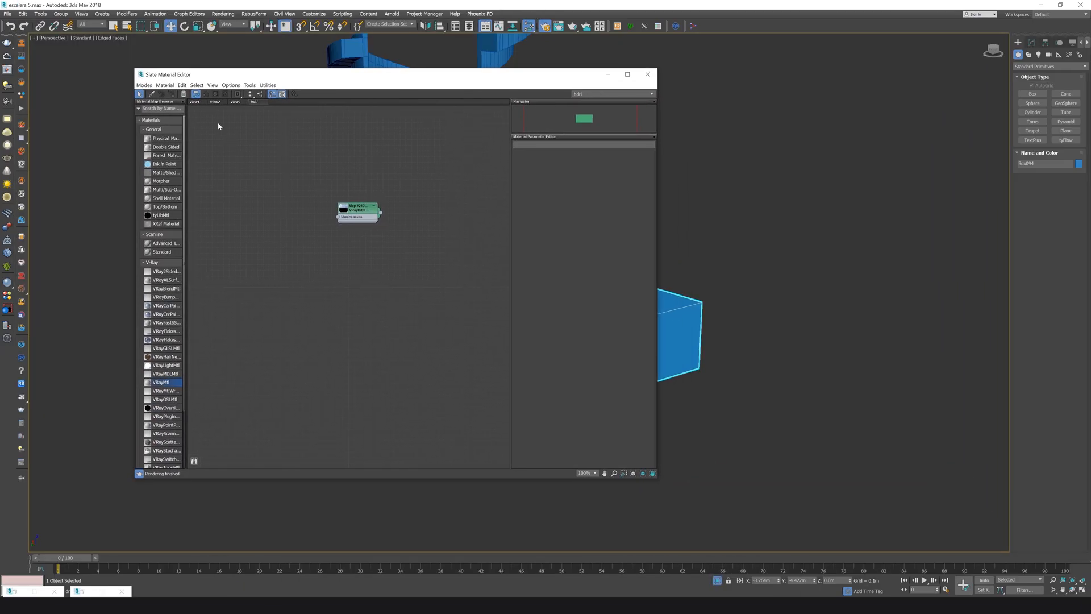
pyautogui.click(196, 102)
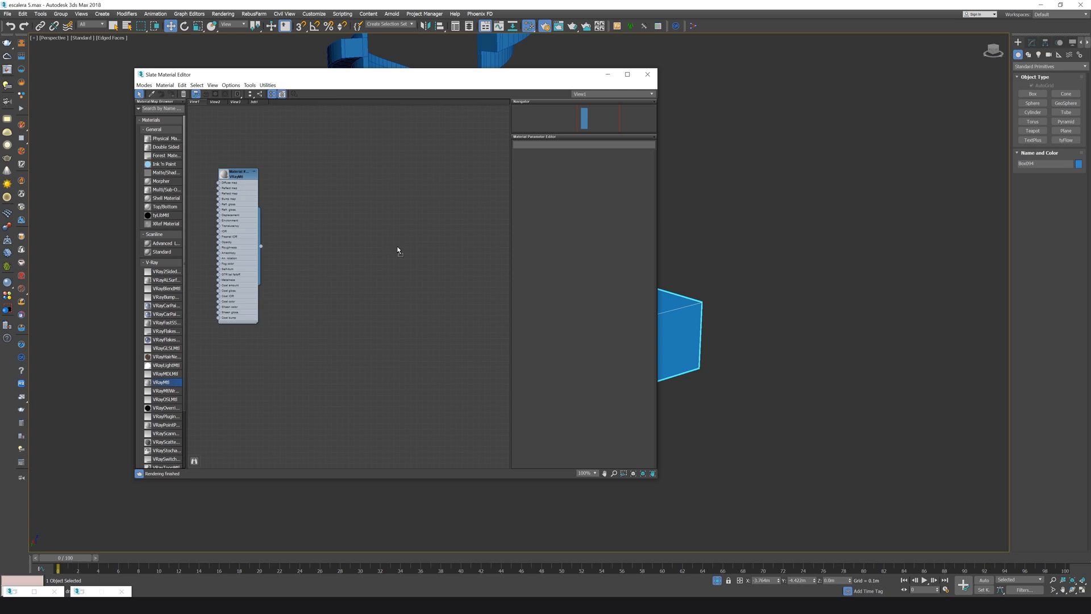
# Create a new VRayMtl with a Checker map in its diffuse slot, and place the Checker node clear of the material
pyautogui.moveTo(397, 247); pyautogui.dragTo(353, 231)
pyautogui.scroll(5, 390, 225)
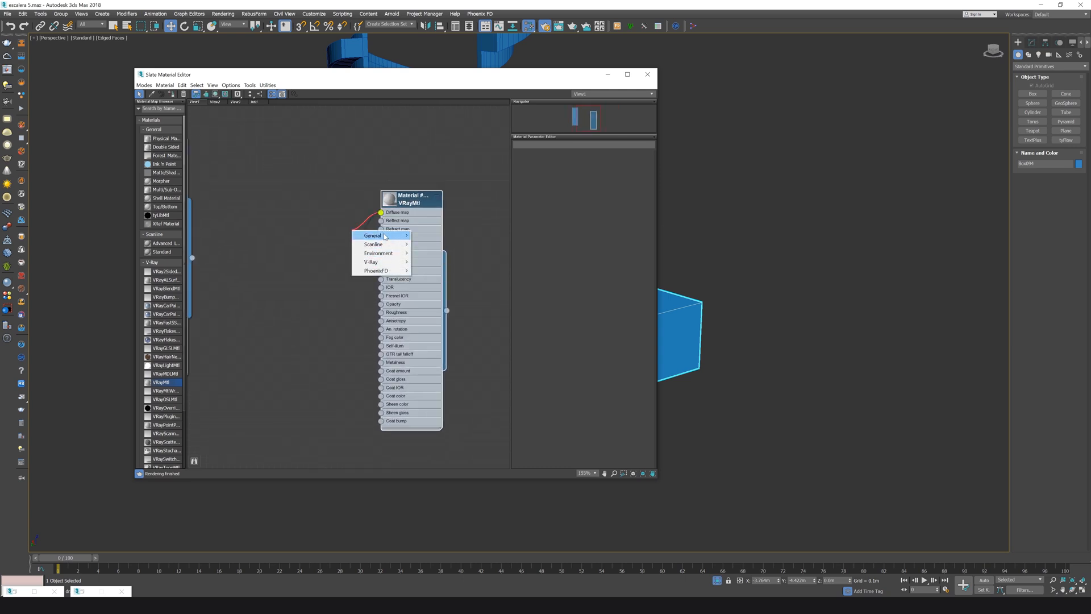
pyautogui.moveTo(376, 236)
pyautogui.click(428, 269)
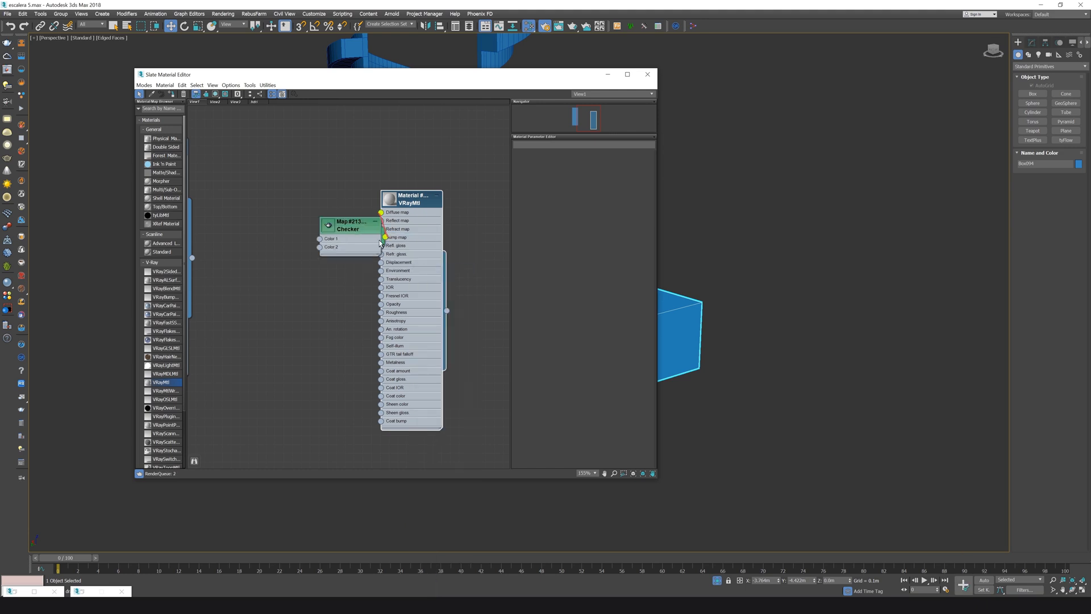
pyautogui.moveTo(344, 231); pyautogui.dragTo(310, 231)
# Set the Checker map's U and V tiling to 3
pyautogui.doubleClick(310, 231)
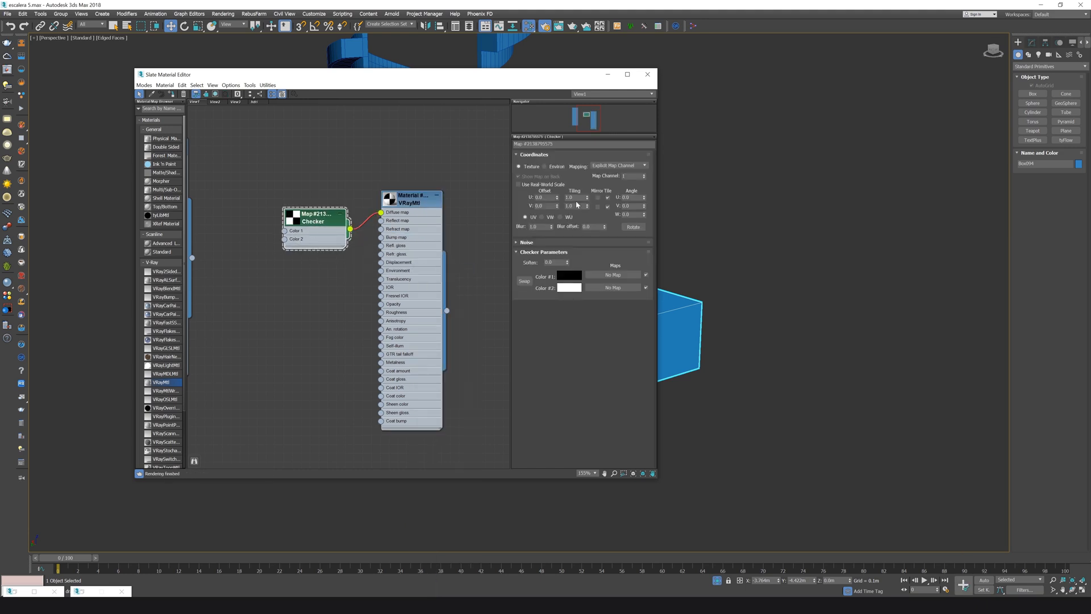
pyautogui.doubleClick(572, 197)
pyautogui.write('3')
pyautogui.press('Tab')
pyautogui.write('3')
# Enlarge the Checker node's preview and space the node farther from the VRayMtl node
pyautogui.moveTo(541, 79); pyautogui.dragTo(364, 110)
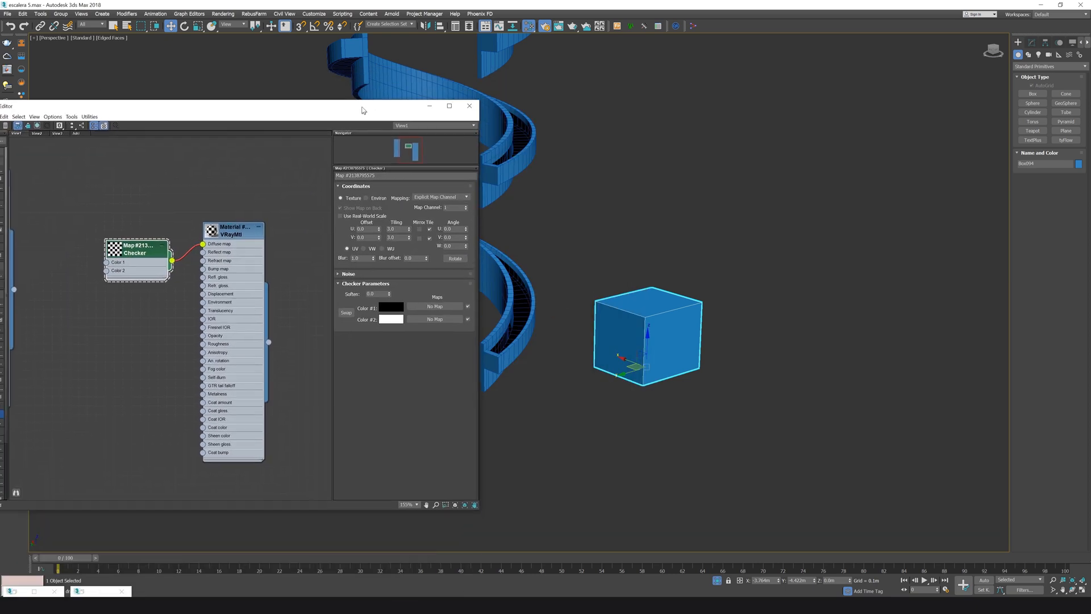
pyautogui.doubleClick(115, 249)
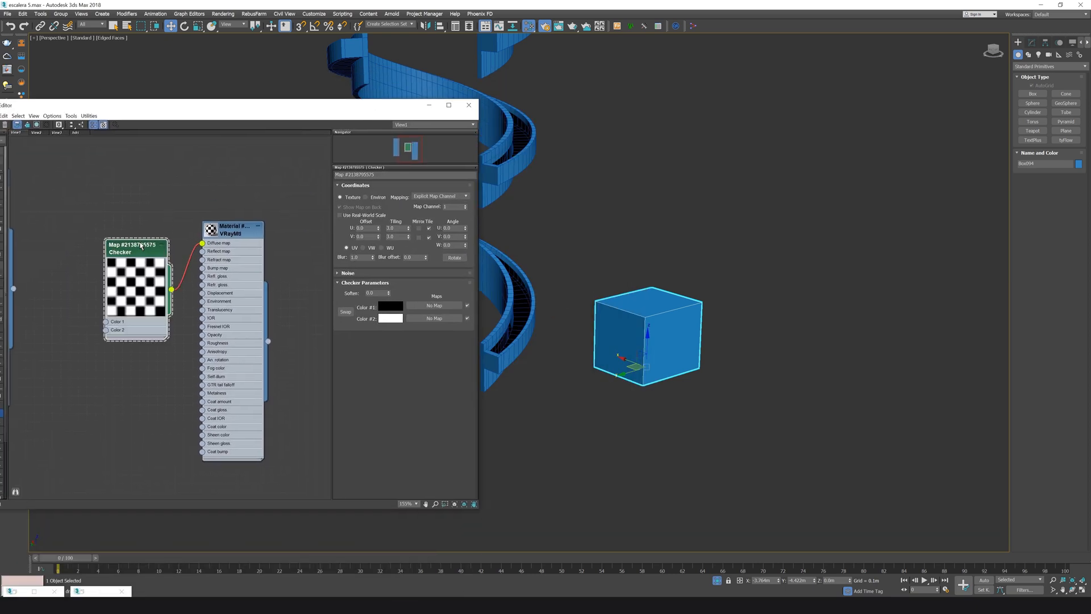
pyautogui.moveTo(141, 245); pyautogui.dragTo(96, 219)
# Assign the checker material to the selected box and display its texture in the viewport
pyautogui.moveTo(171, 107); pyautogui.dragTo(275, 95)
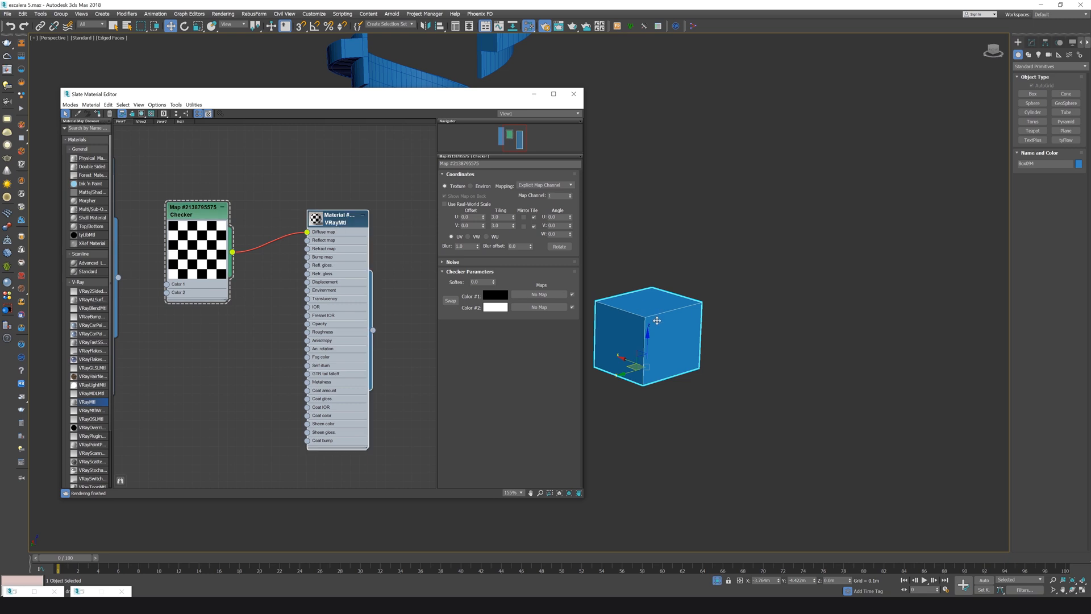
pyautogui.click(97, 113)
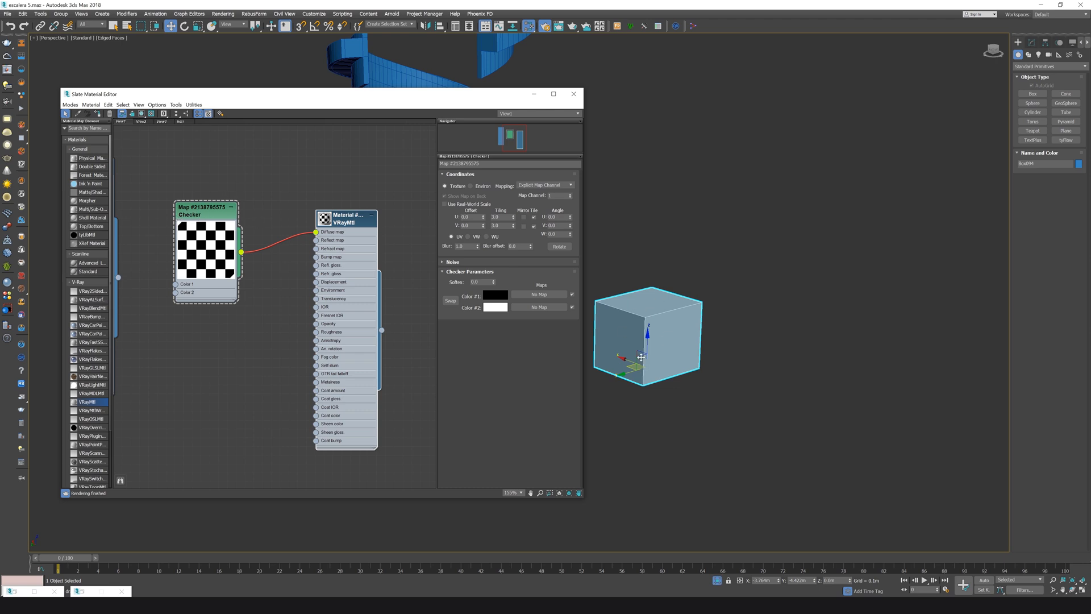
pyautogui.click(142, 117)
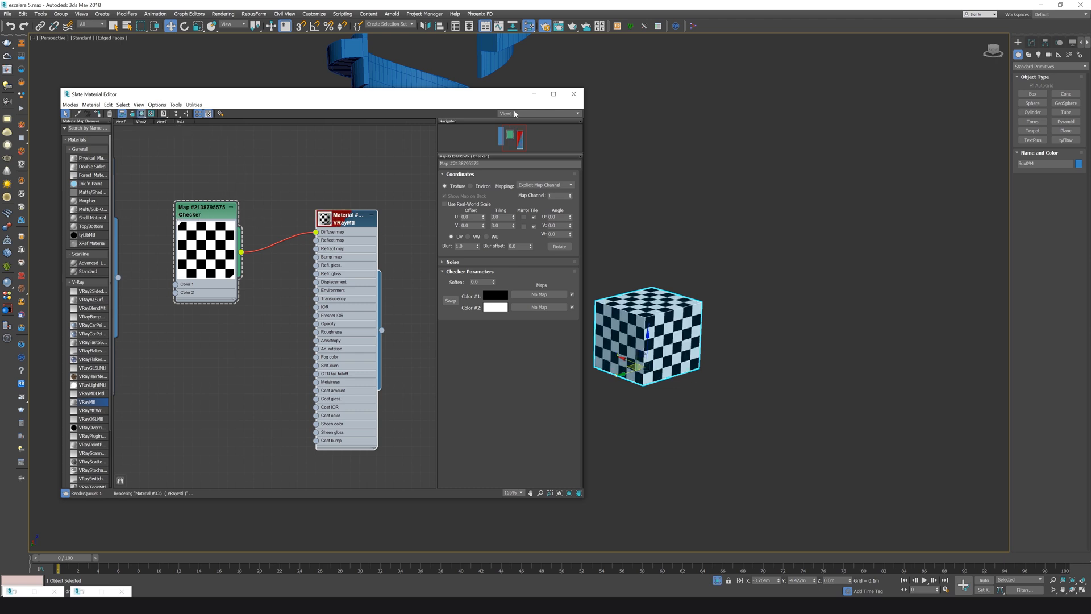
# Select the lowest planter loft and assign the checker material to it
pyautogui.moveTo(509, 95)
pyautogui.mouseDown()
pyautogui.moveTo(374, 176)
pyautogui.moveTo(333, 222)
pyautogui.mouseUp()
pyautogui.click(503, 357)
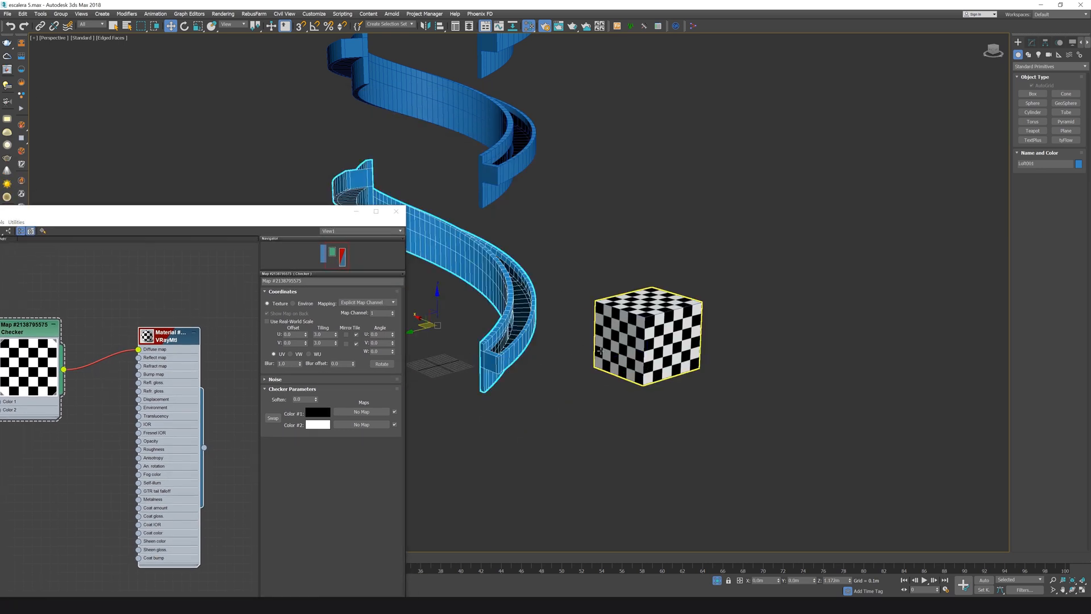
pyautogui.moveTo(504, 356); pyautogui.dragTo(570, 354, button='middle')
pyautogui.scroll(3, 570, 354)
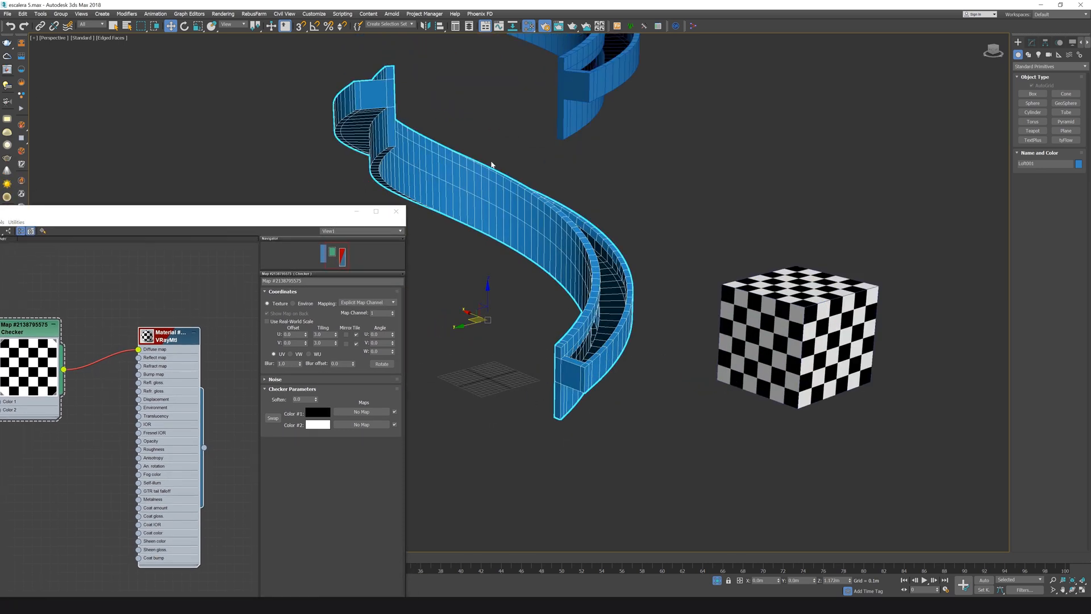
pyautogui.moveTo(304, 224); pyautogui.dragTo(390, 137)
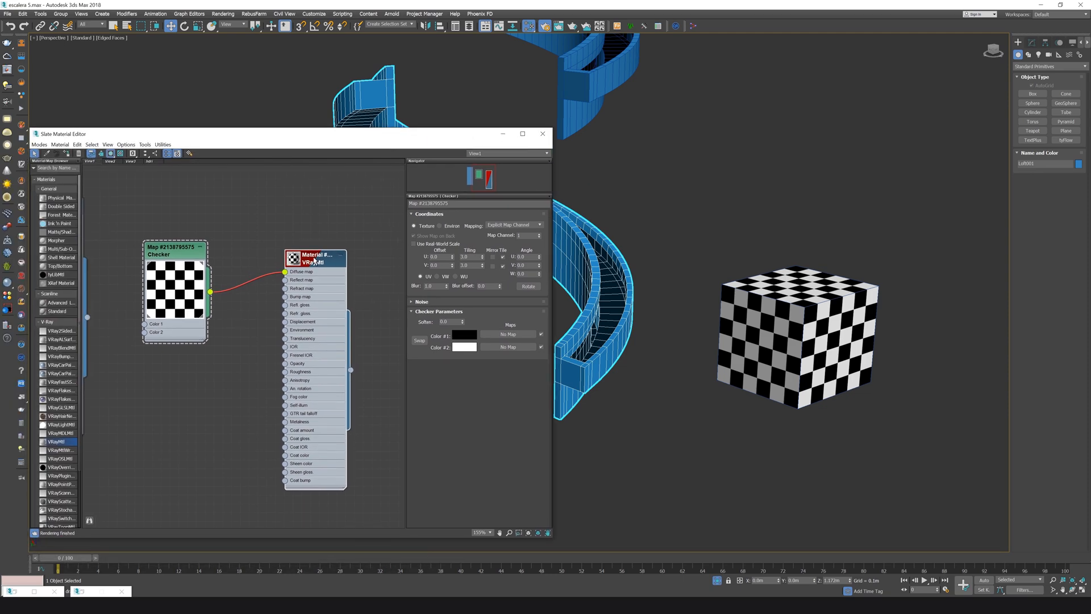
pyautogui.click(111, 153)
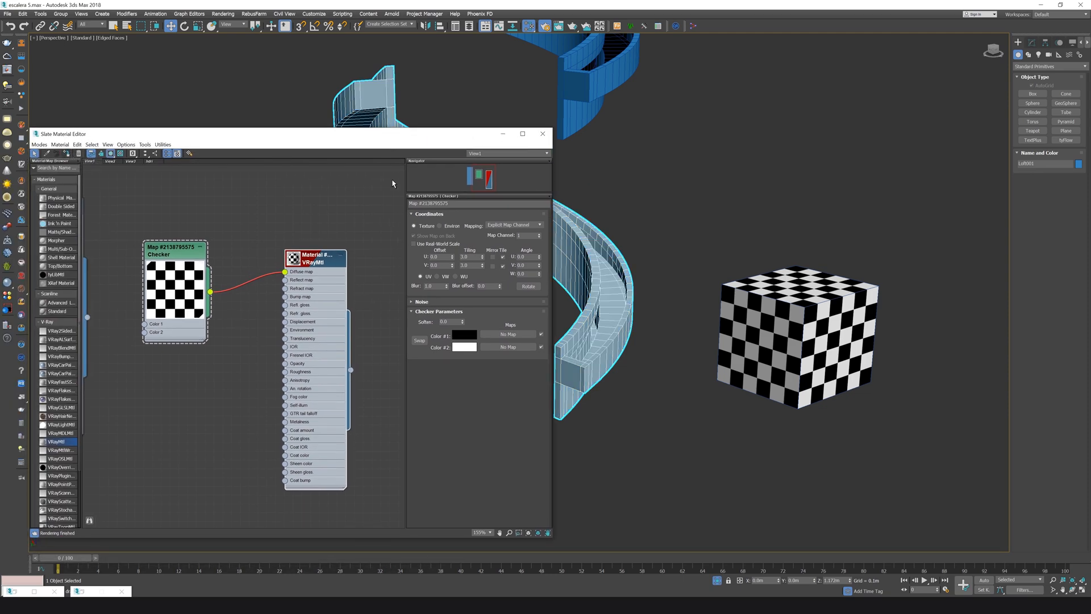
# Minimize the material editor and move the checkered box farther out from the lowest loft
pyautogui.click(503, 133)
pyautogui.keyDown('alt'); pyautogui.moveTo(617, 355); pyautogui.dragTo(388, 209, button='middle'); pyautogui.keyUp('alt')
pyautogui.keyDown('alt'); pyautogui.moveTo(738, 468); pyautogui.dragTo(689, 467, button='middle'); pyautogui.keyUp('alt')
pyautogui.moveTo(813, 463); pyautogui.dragTo(770, 420, button='middle')
pyautogui.click(773, 392)
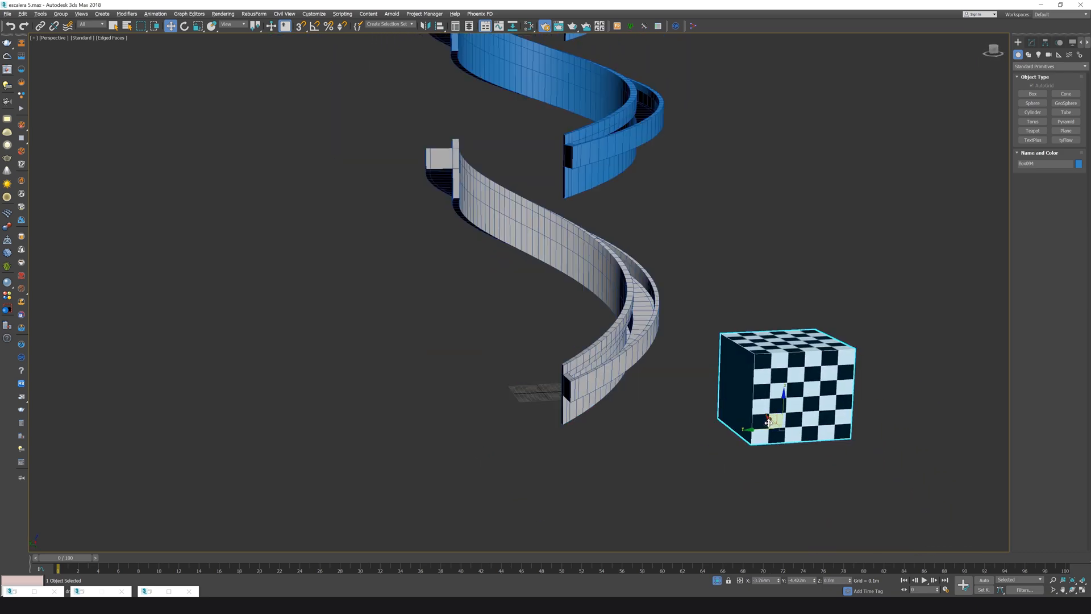
pyautogui.moveTo(765, 419); pyautogui.dragTo(853, 387)
pyautogui.keyDown('alt'); pyautogui.moveTo(739, 407); pyautogui.dragTo(684, 391, button='middle'); pyautogui.keyUp('alt')
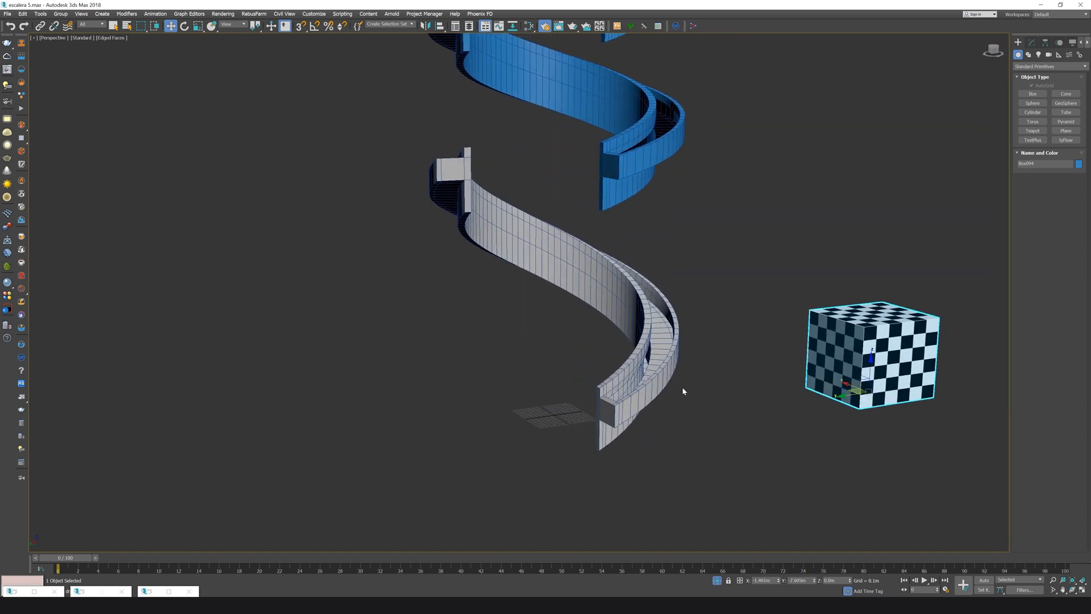
# Restore the material editor and add a UVW Map modifier to the lowest planter loft
pyautogui.press('m')
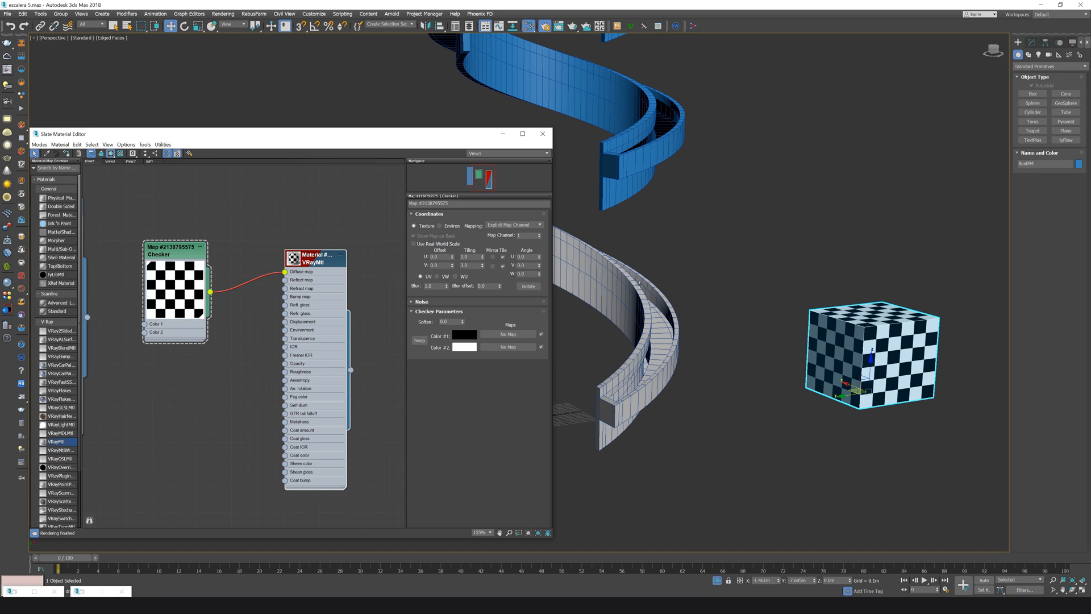
pyautogui.click(637, 339)
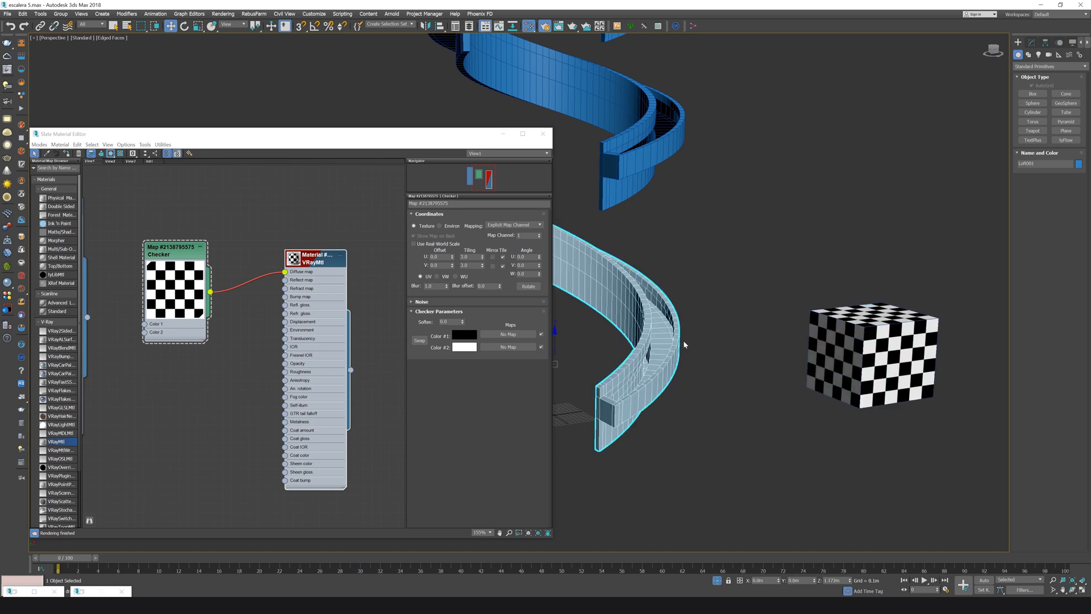
pyautogui.click(1031, 42)
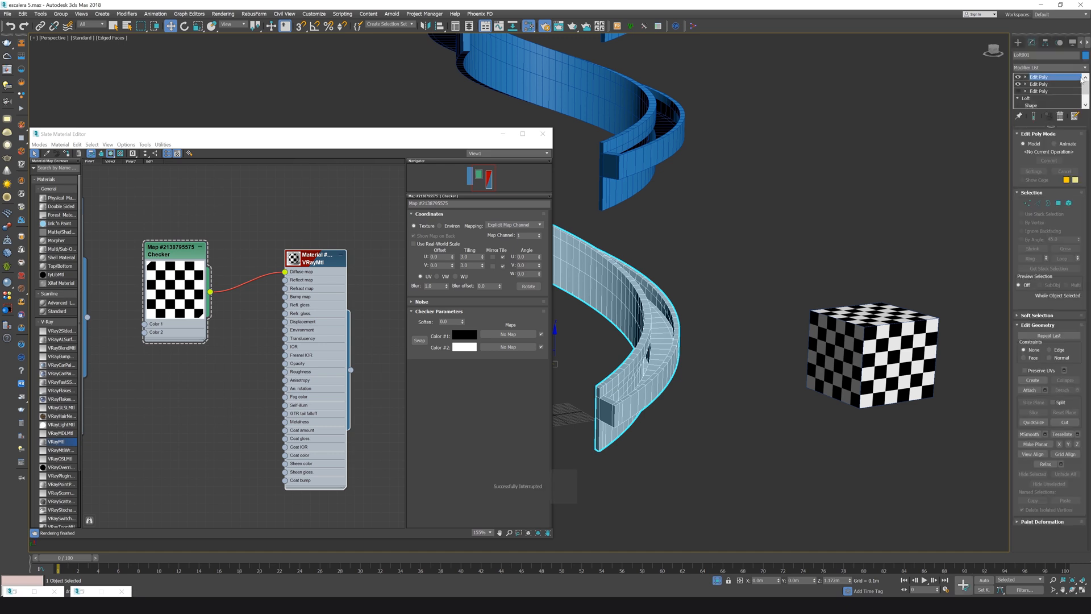
pyautogui.click(1087, 69)
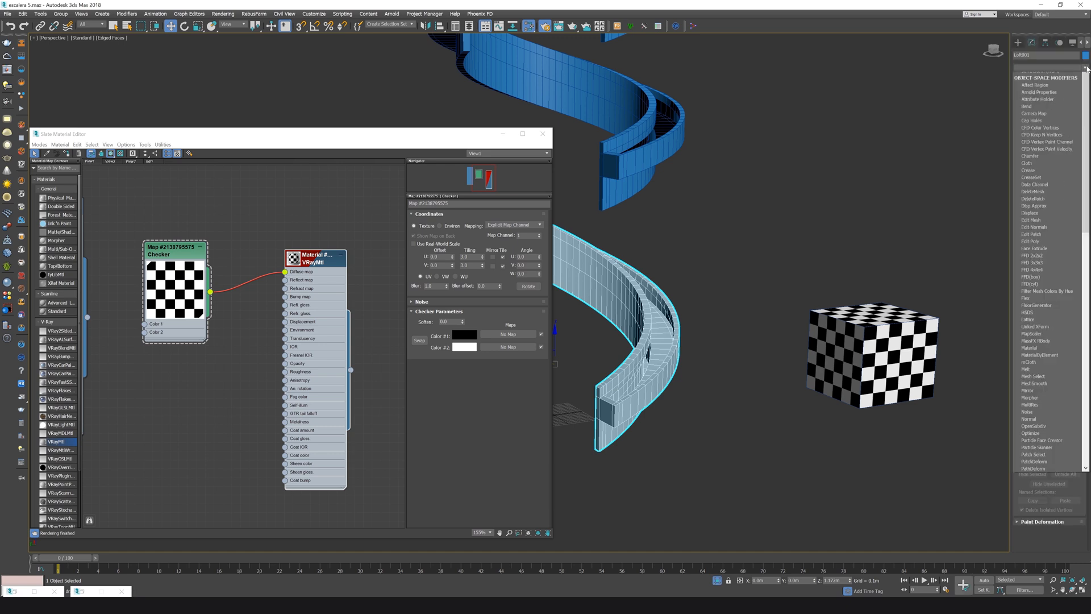
pyautogui.write('uvw')
pyautogui.press('Return')
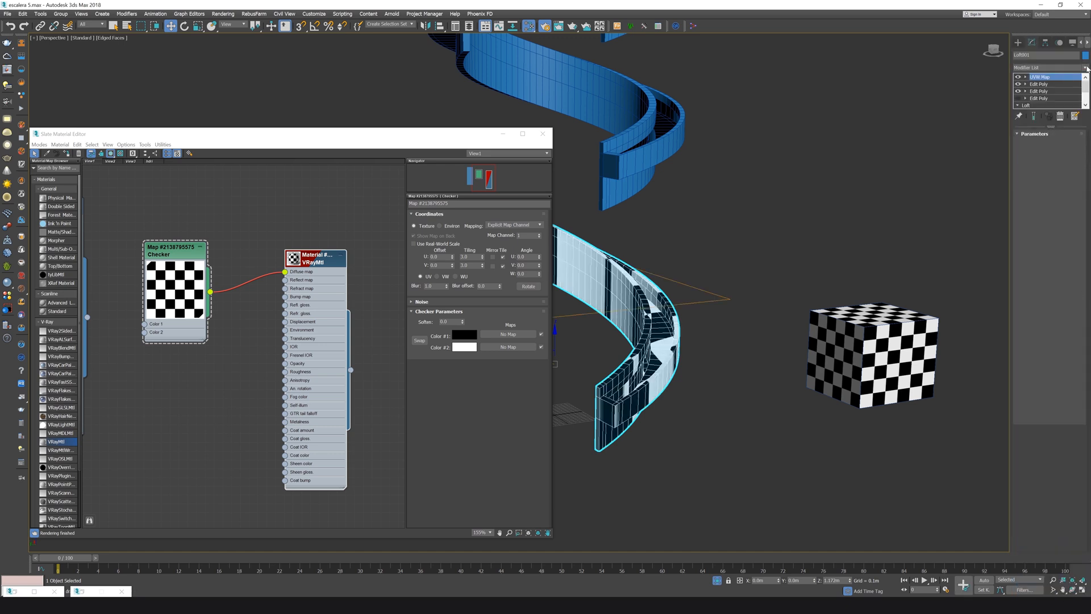
# Copy the loft's UVW Map modifier onto the checkered box and set its mapping type to Box
pyautogui.keyDown('alt'); pyautogui.moveTo(705, 338); pyautogui.dragTo(602, 302, button='middle'); pyautogui.keyUp('alt')
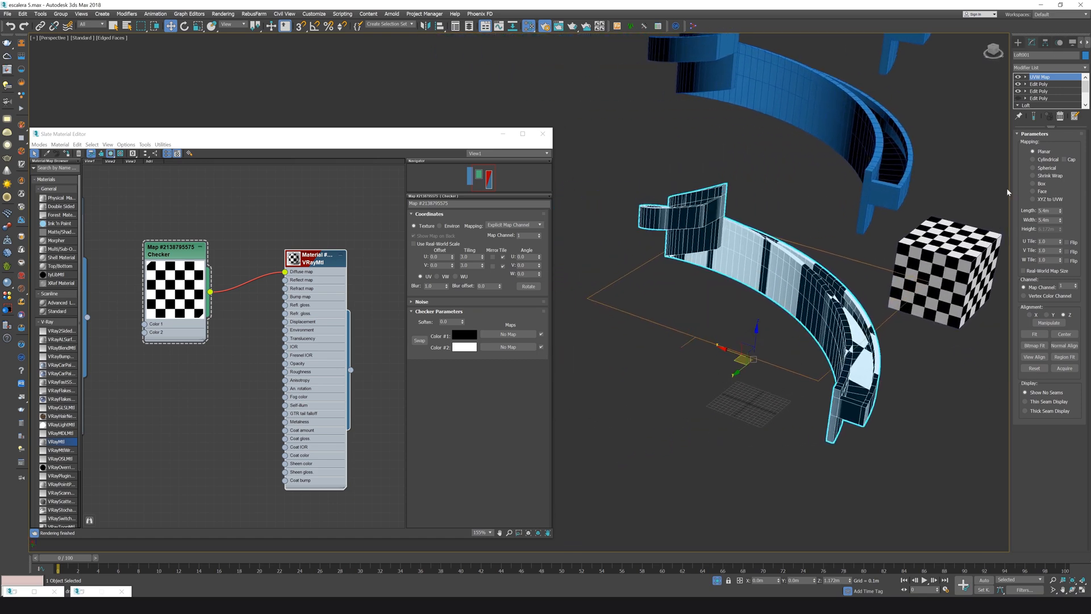
pyautogui.moveTo(911, 249); pyautogui.dragTo(864, 257, button='middle')
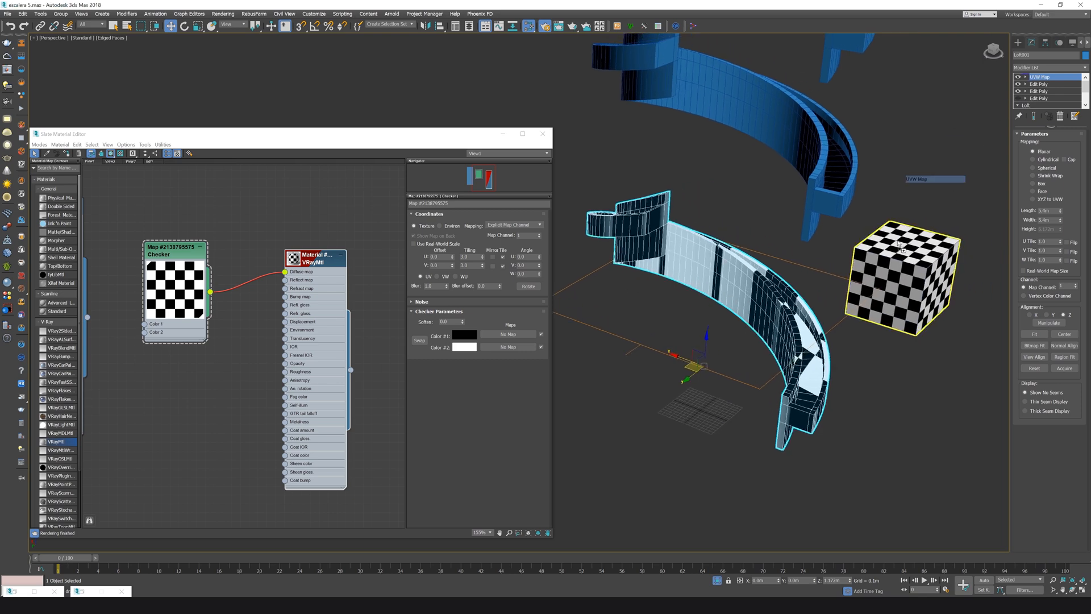
pyautogui.click(902, 243)
pyautogui.keyDown('alt'); pyautogui.moveTo(902, 243); pyautogui.dragTo(902, 358, button='middle'); pyautogui.keyUp('alt')
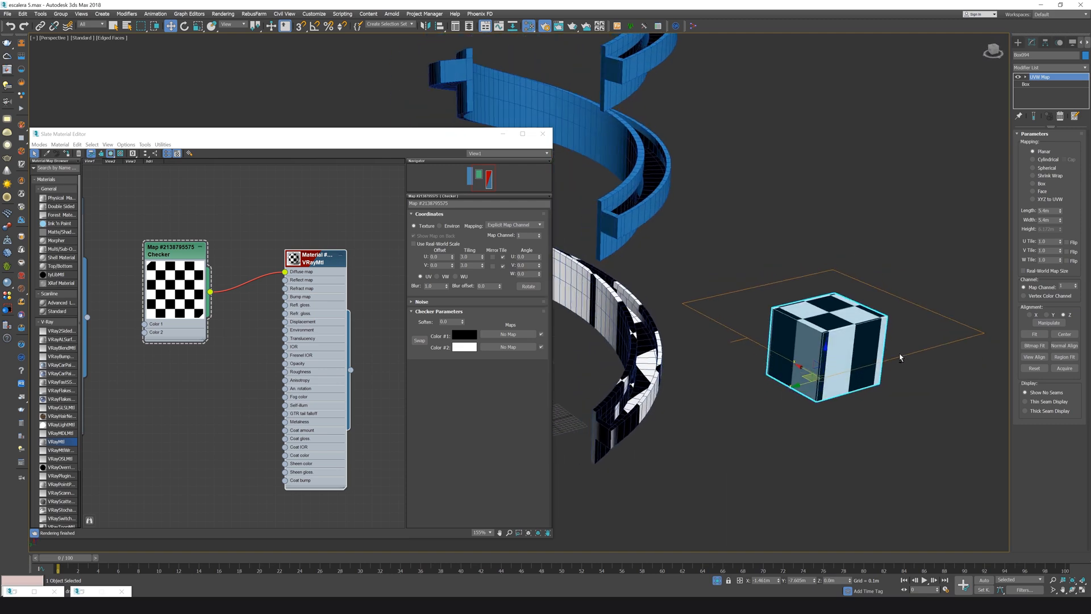
pyautogui.click(1033, 184)
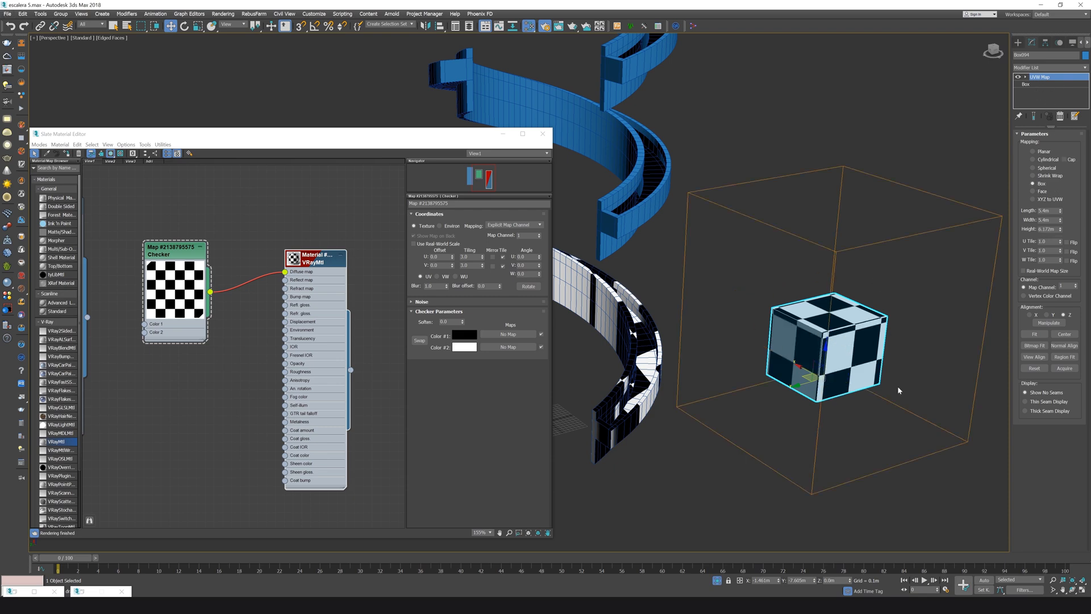
# Set the length, width and height of the box's UVW mapping to 1 m each
pyautogui.keyDown('alt'); pyautogui.moveTo(897, 391); pyautogui.dragTo(844, 264, button='middle'); pyautogui.keyUp('alt')
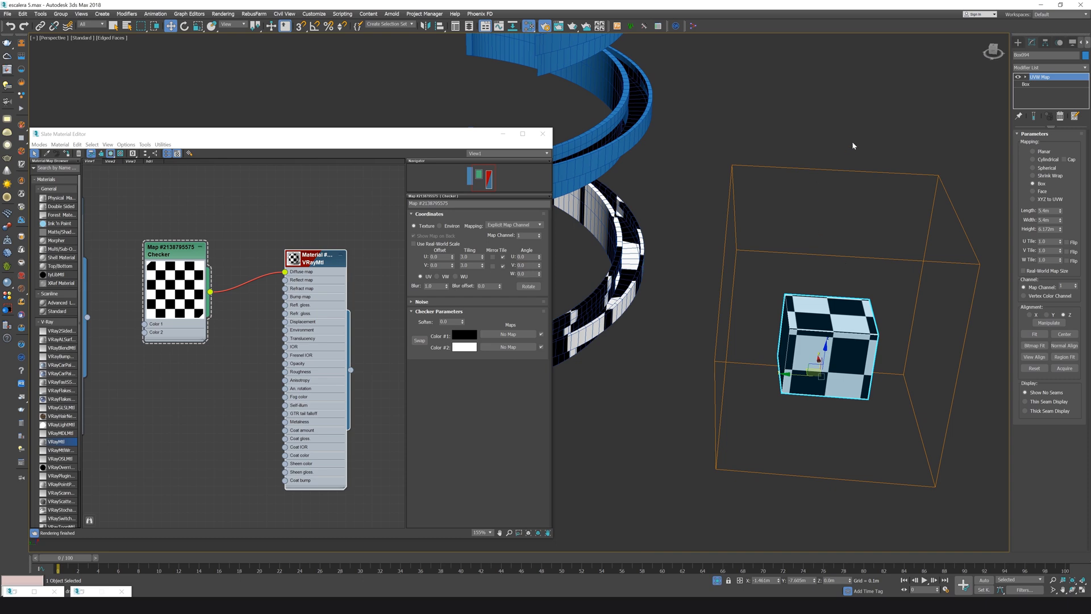
pyautogui.keyDown('alt'); pyautogui.moveTo(853, 145); pyautogui.dragTo(870, 299, button='middle'); pyautogui.keyUp('alt')
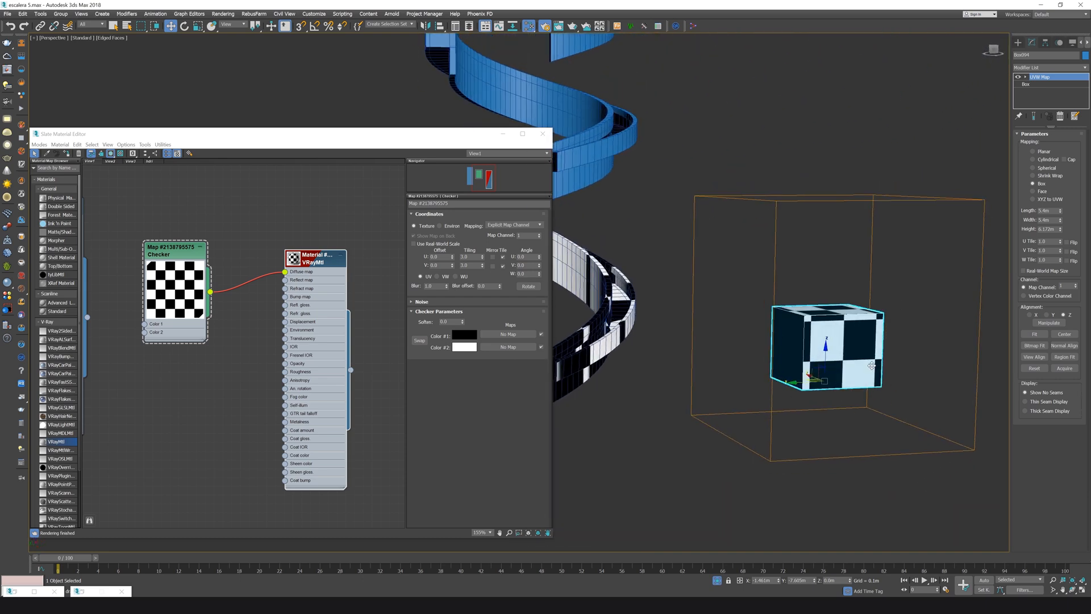
pyautogui.click(1041, 211)
pyautogui.press('Tab')
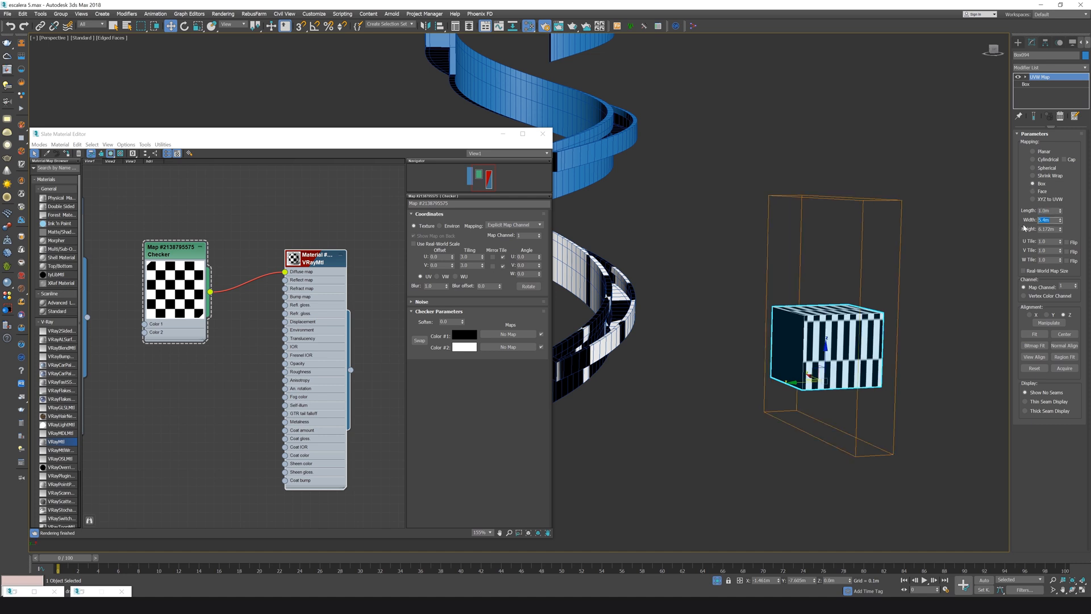
pyautogui.write('1')
pyautogui.press('Tab')
pyautogui.write('1')
pyautogui.press('Return')
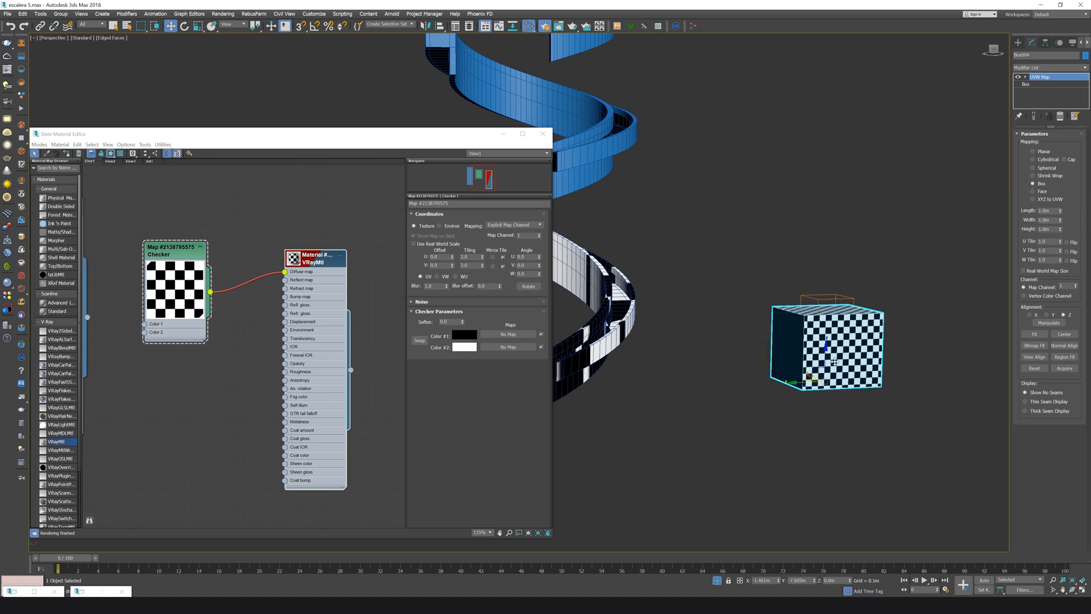
# Set the lowest planter loft's UVW mapping type to Box with length, width and height of 3 m each
pyautogui.keyDown('alt'); pyautogui.moveTo(837, 374); pyautogui.dragTo(774, 256, button='middle'); pyautogui.keyUp('alt')
pyautogui.click(692, 222)
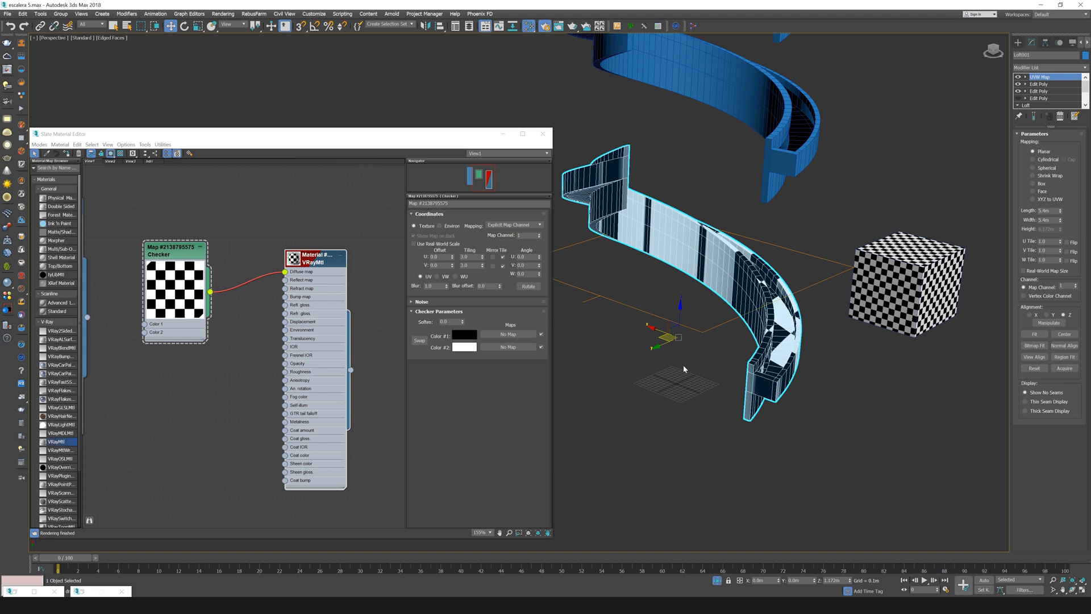
pyautogui.click(1034, 184)
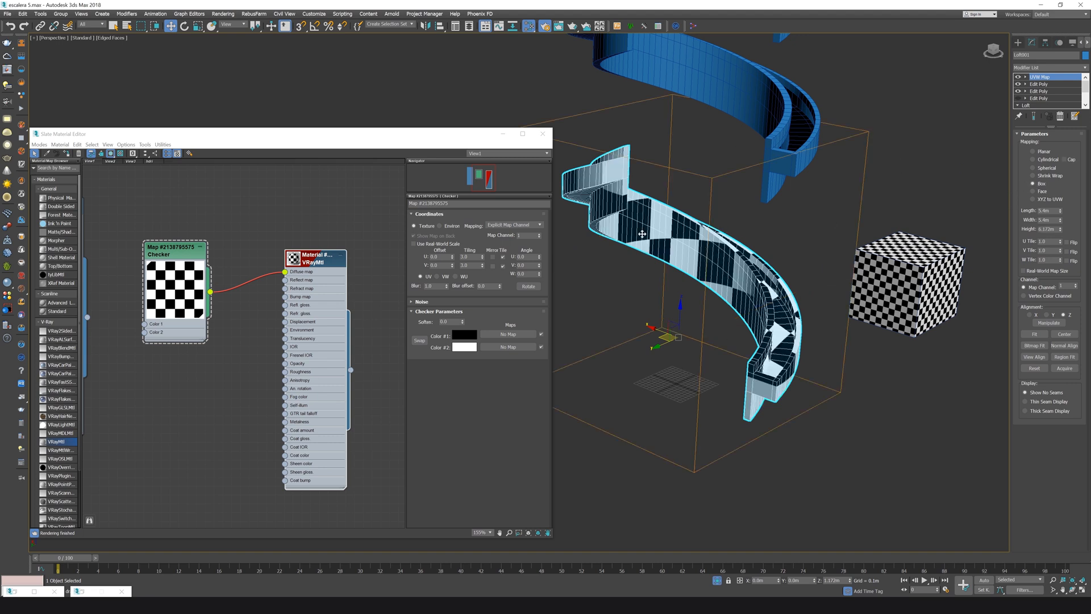
pyautogui.moveTo(1051, 211); pyautogui.dragTo(1004, 232)
pyautogui.write('3')
pyautogui.press('Tab')
pyautogui.write('3')
pyautogui.press('Tab')
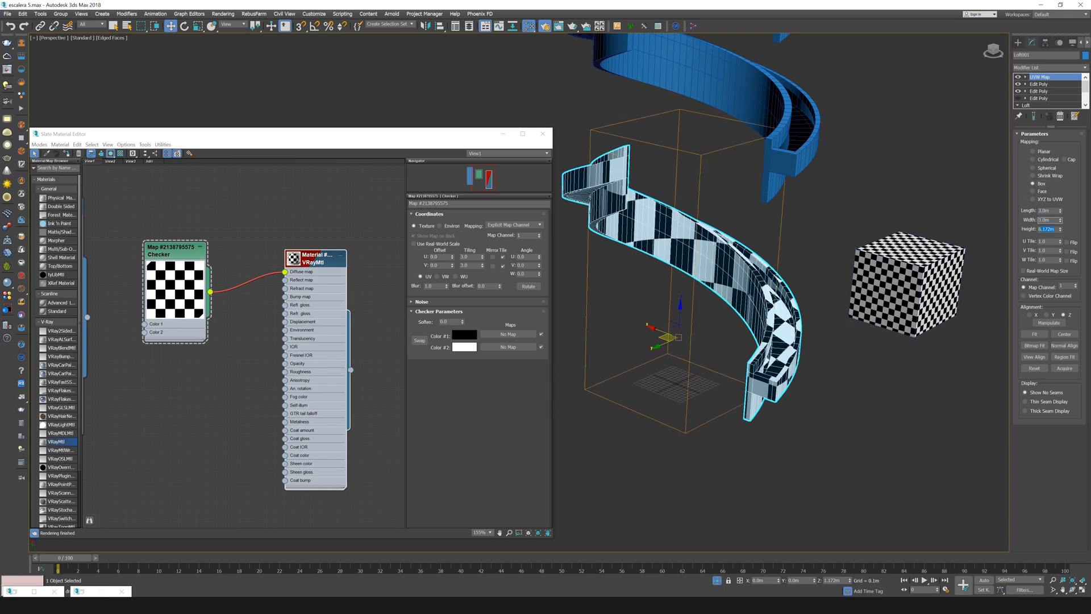
pyautogui.write('3')
pyautogui.press('Return')
# Move the checkered box farther away from the lowest planter loft
pyautogui.keyDown('alt'); pyautogui.moveTo(869, 398); pyautogui.dragTo(706, 392, button='middle'); pyautogui.keyUp('alt')
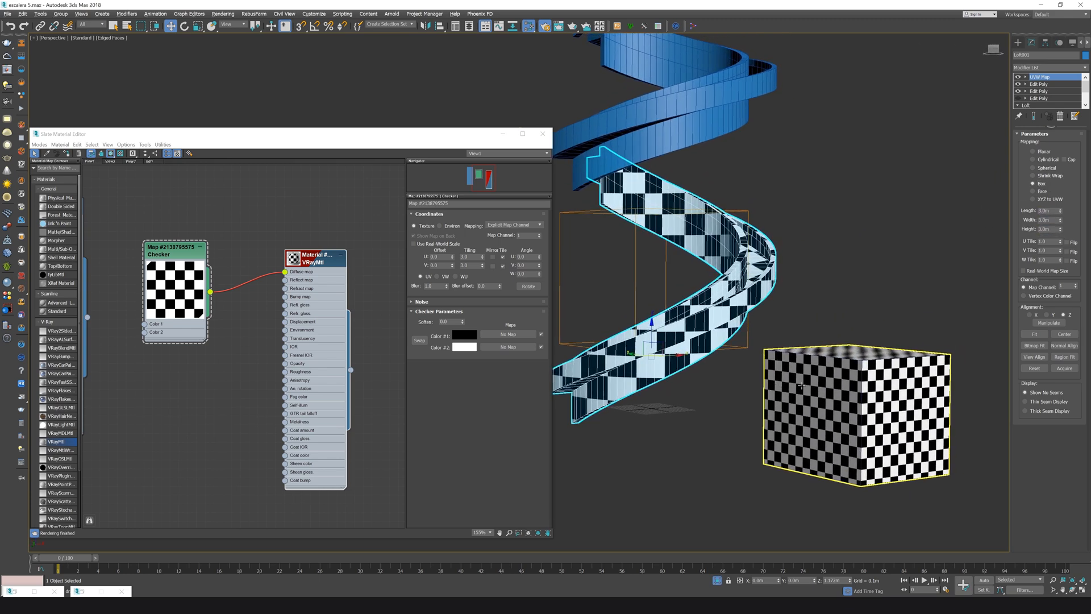
pyautogui.click(826, 390)
pyautogui.scroll(-4, 826, 390)
pyautogui.keyDown('alt'); pyautogui.moveTo(840, 393); pyautogui.dragTo(830, 416, button='middle'); pyautogui.keyUp('alt')
pyautogui.moveTo(844, 410); pyautogui.dragTo(625, 450)
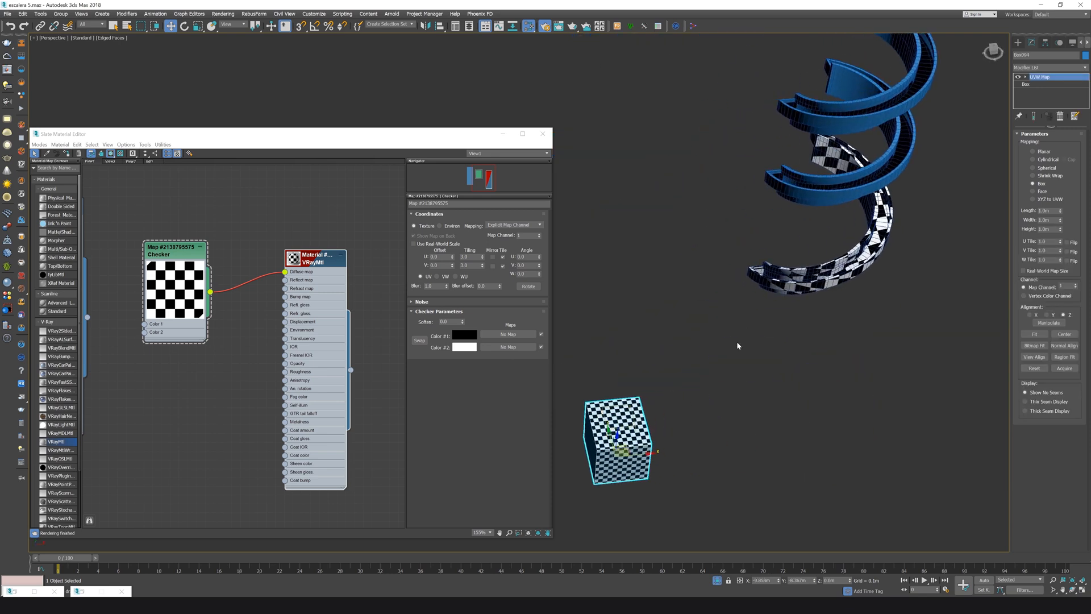
# Select the lowest loft, inspect its checker mapping beside the concrete-36_d100.png texture photo, and minimize the photo
pyautogui.scroll(5, 798, 307)
pyautogui.click(836, 273)
pyautogui.moveTo(856, 346); pyautogui.dragTo(778, 449, button='middle')
pyautogui.keyDown('alt'); pyautogui.moveTo(779, 449); pyautogui.dragTo(802, 419, button='middle'); pyautogui.keyUp('alt')
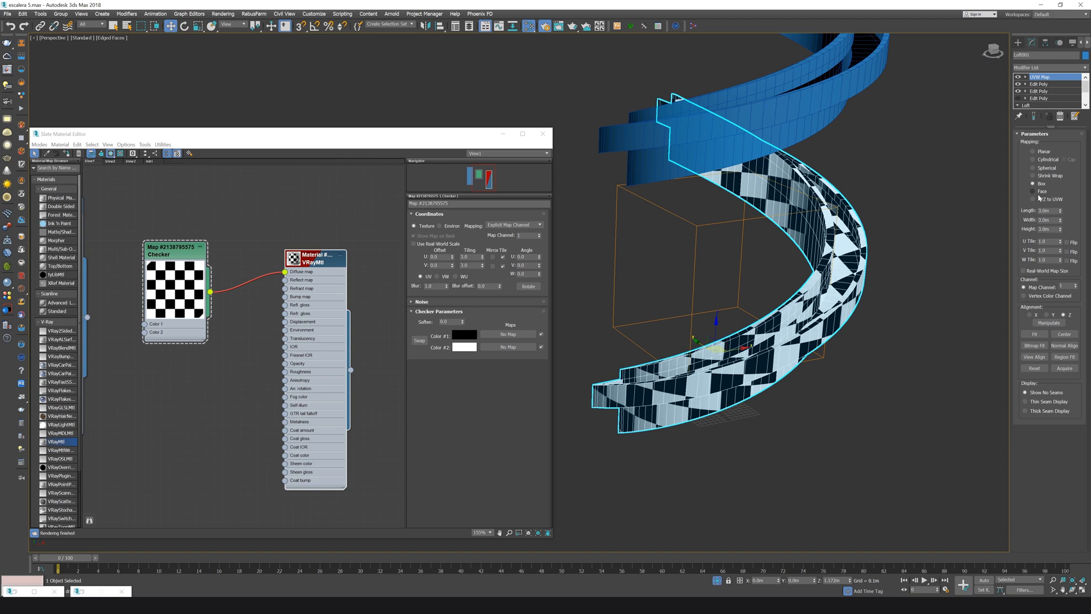
pyautogui.keyDown('alt'); pyautogui.moveTo(822, 374); pyautogui.dragTo(863, 353, button='middle'); pyautogui.keyUp('alt')
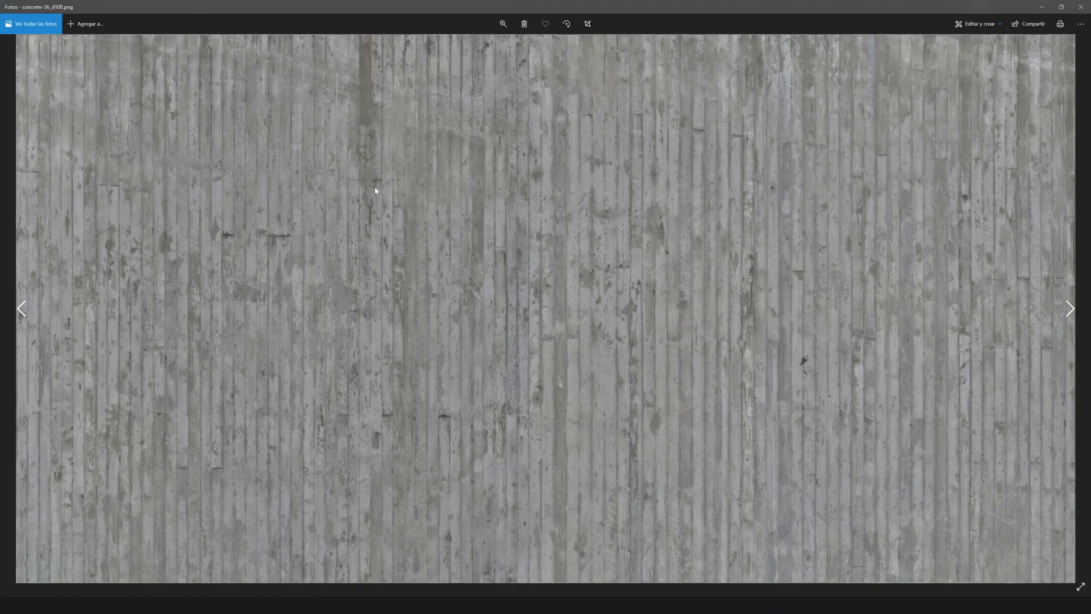
pyautogui.click(1042, 7)
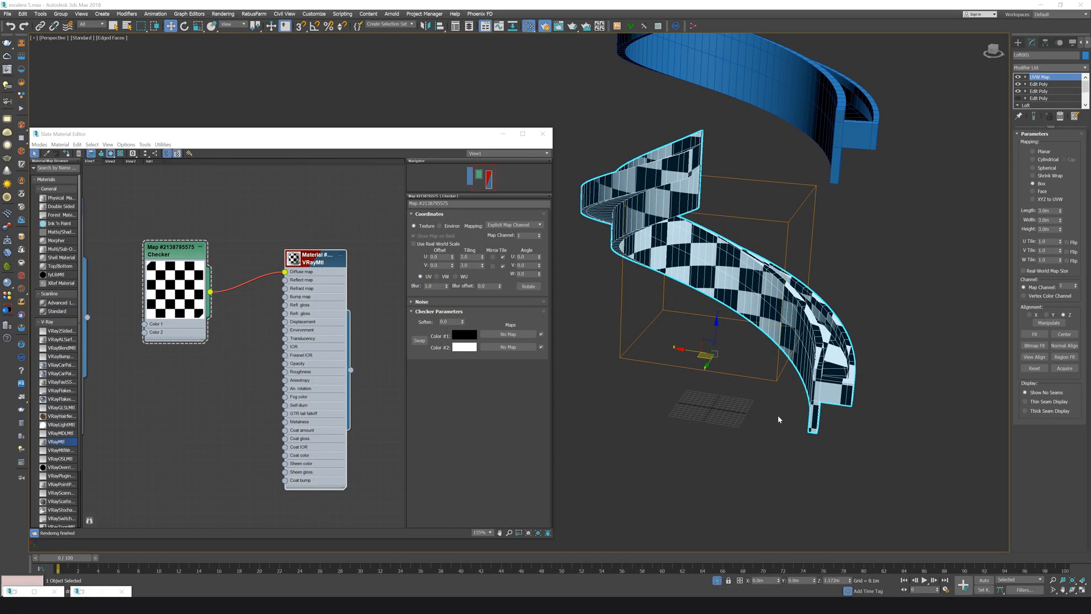
# Examine the lowest loft's Box-mapped checker pattern along its curved sides in the perspective and Front views
pyautogui.keyDown('alt'); pyautogui.moveTo(779, 419); pyautogui.dragTo(835, 418, button='middle'); pyautogui.keyUp('alt')
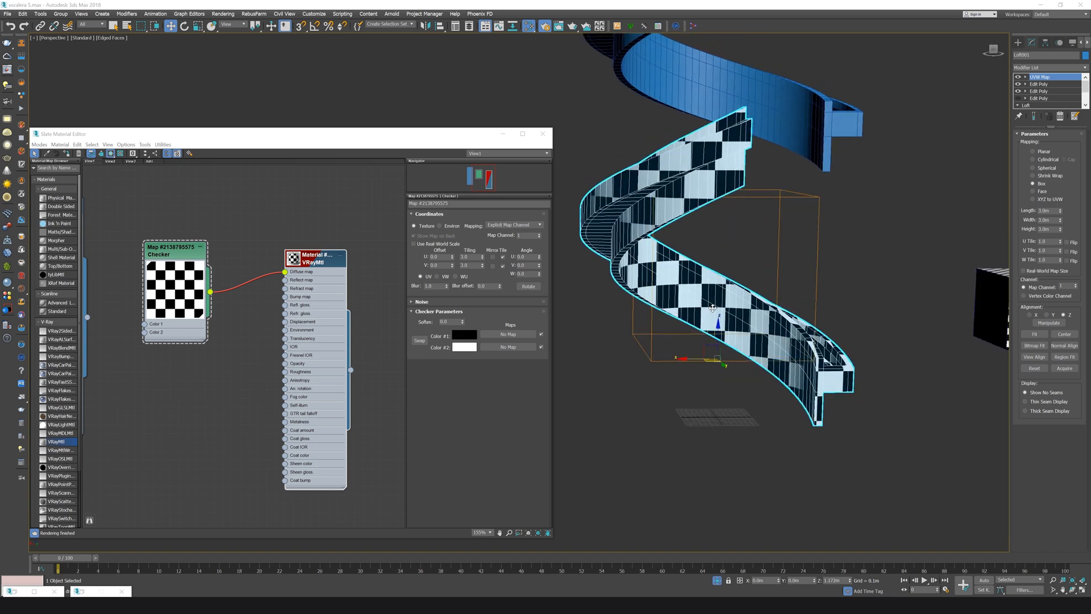
pyautogui.click(703, 308)
pyautogui.press('f')
pyautogui.scroll(-3, 689, 295)
pyautogui.moveTo(689, 295); pyautogui.dragTo(681, 326, button='middle')
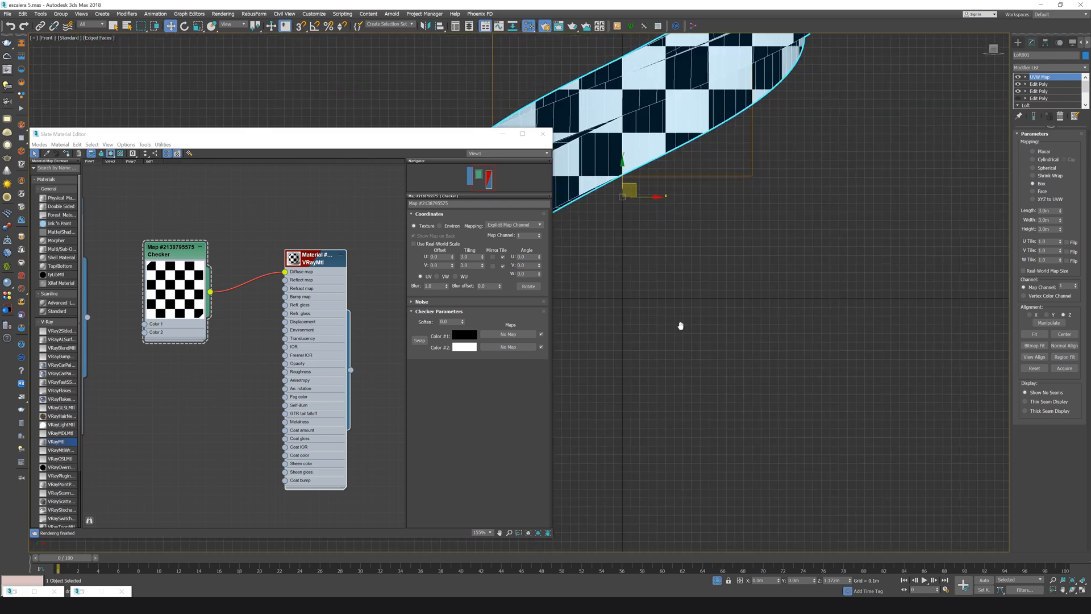
pyautogui.scroll(-3, 681, 326)
pyautogui.scroll(2, 720, 321)
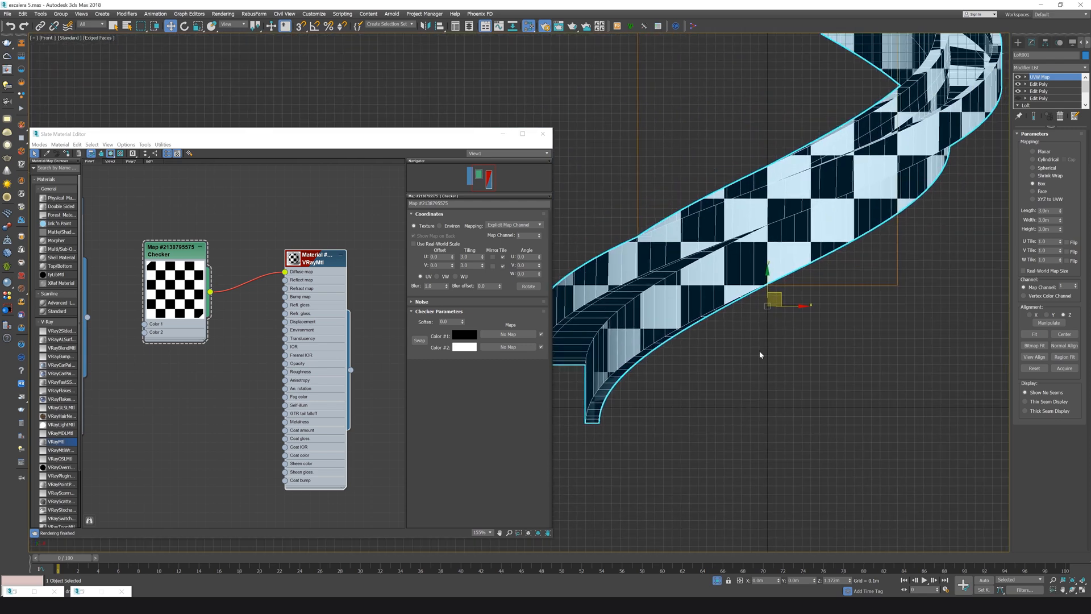
# Return to the perspective view and delete the UVW Map modifier from the lowest planter loft
pyautogui.press('p')
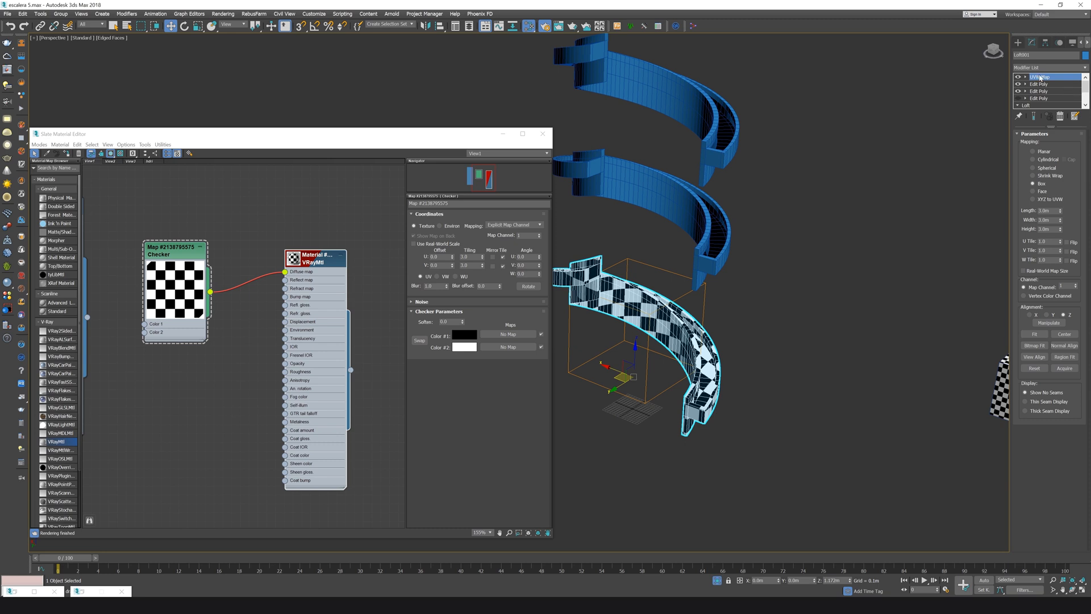
pyautogui.rightClick(1042, 77)
pyautogui.click(1023, 88)
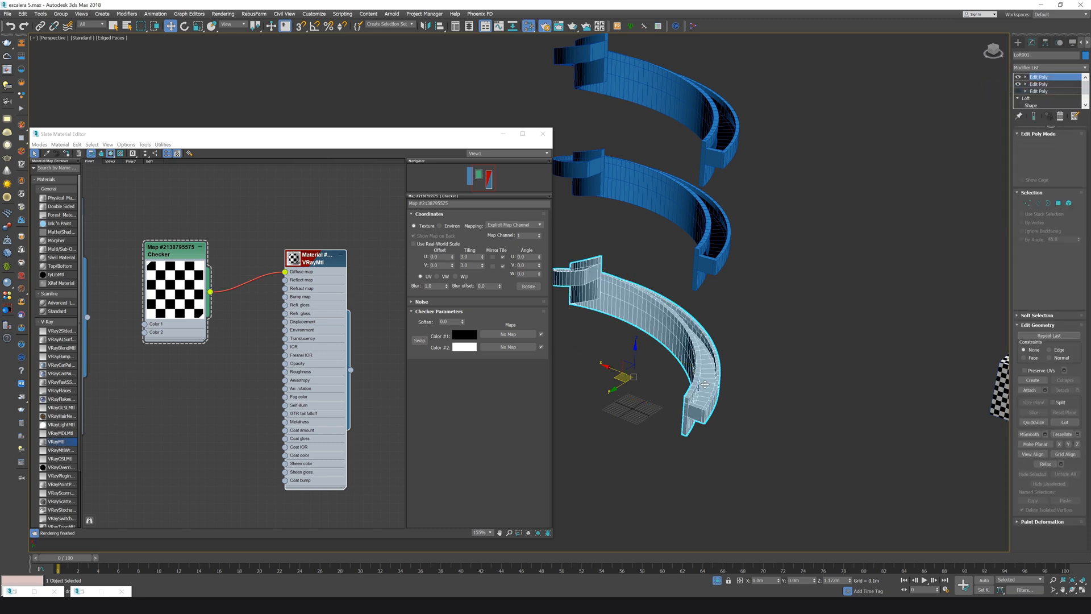
# Clone the lowest planter loft to the open space beside the staircase and frame the copy
pyautogui.scroll(5, 704, 384)
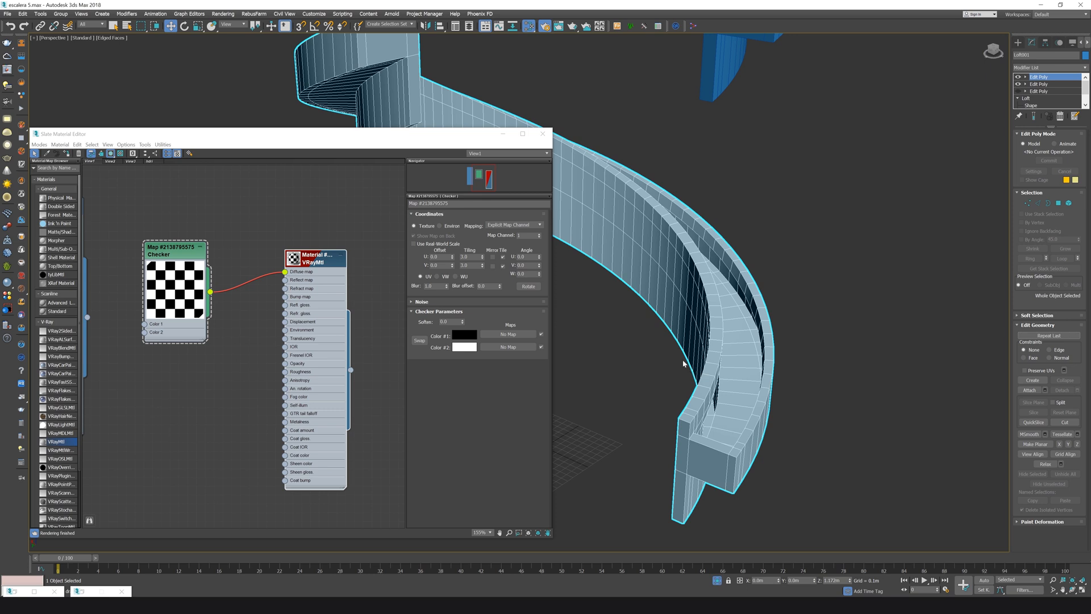
pyautogui.scroll(-3, 719, 358)
pyautogui.moveTo(799, 380); pyautogui.dragTo(789, 287, button='middle')
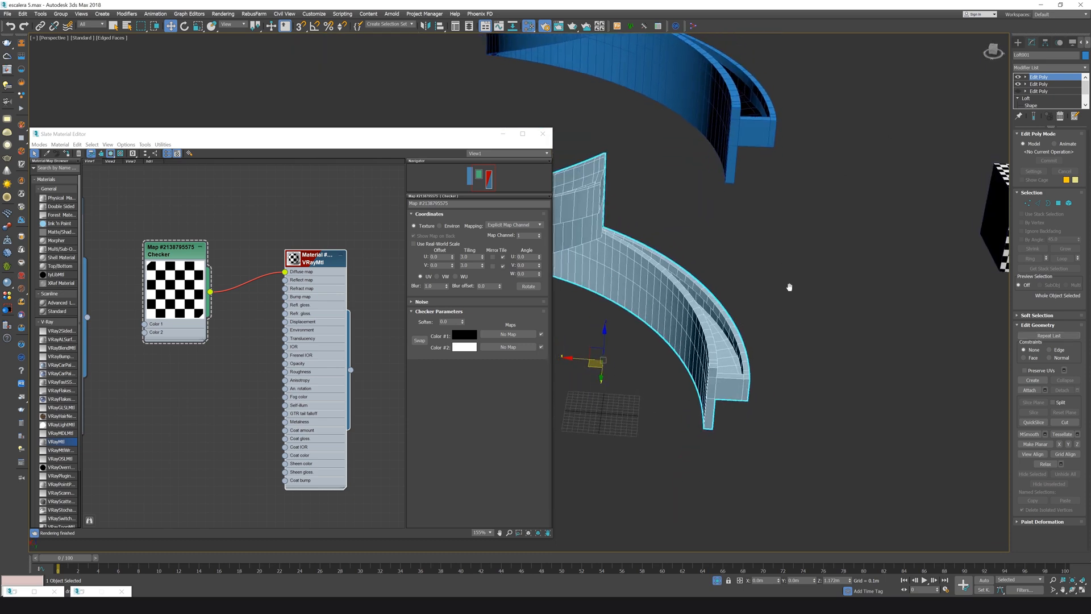
pyautogui.scroll(-2, 789, 287)
pyautogui.moveTo(729, 307); pyautogui.dragTo(620, 319, button='middle')
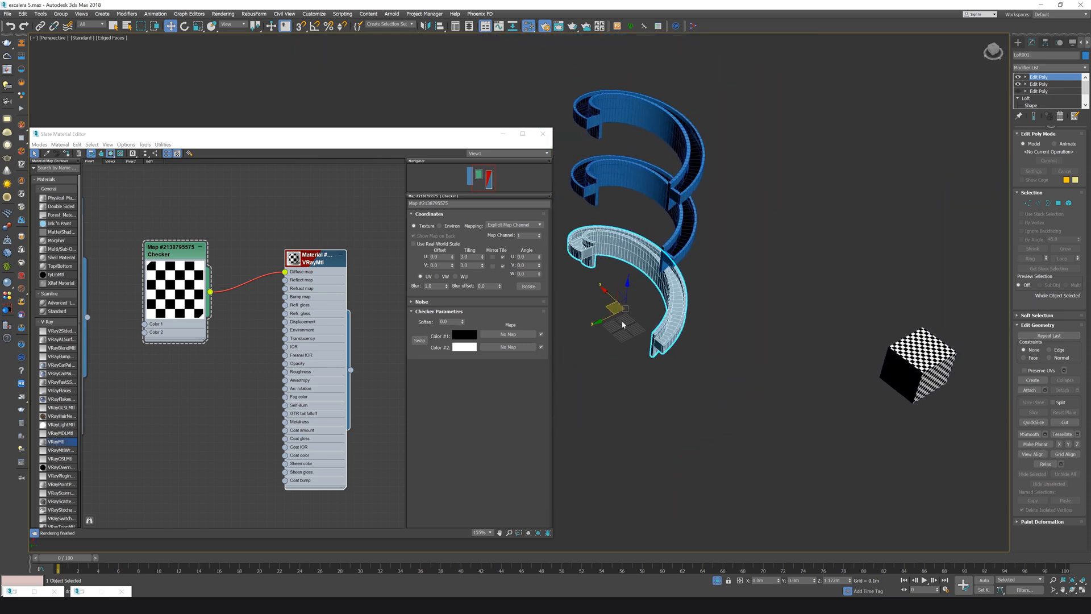
pyautogui.keyDown('shift'); pyautogui.moveTo(643, 338); pyautogui.dragTo(781, 271); pyautogui.keyUp('shift')
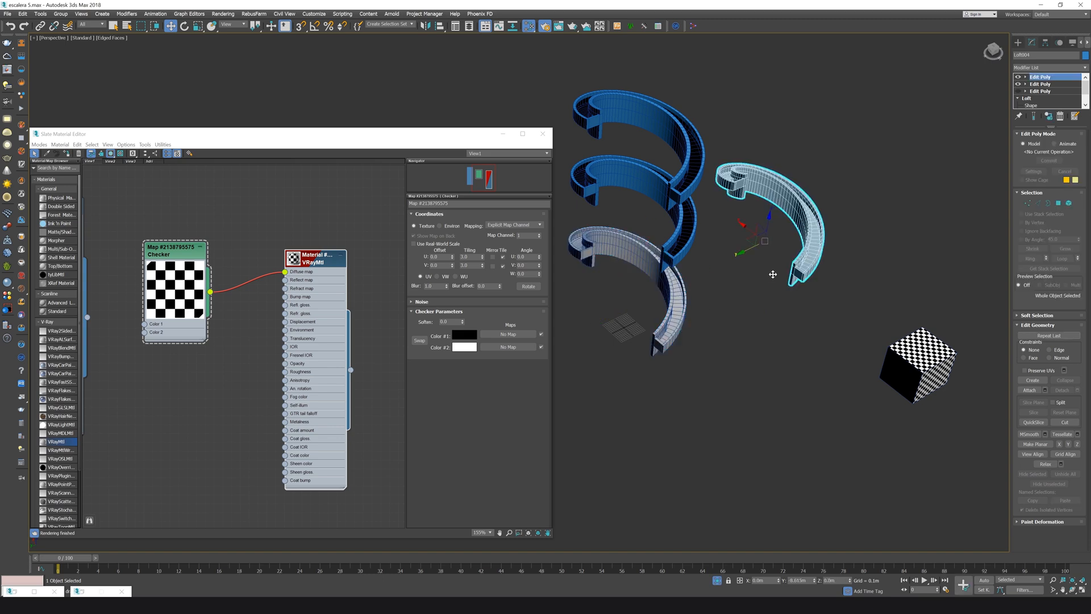
pyautogui.click(547, 343)
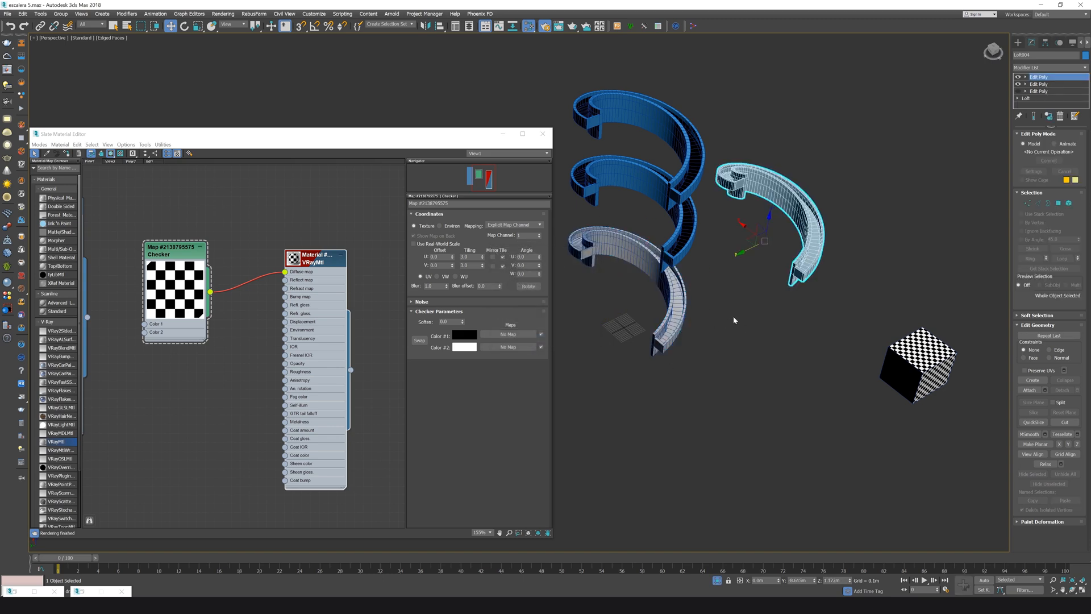
pyautogui.press('z')
pyautogui.keyDown('alt'); pyautogui.moveTo(825, 231); pyautogui.dragTo(694, 285, button='middle'); pyautogui.keyUp('alt')
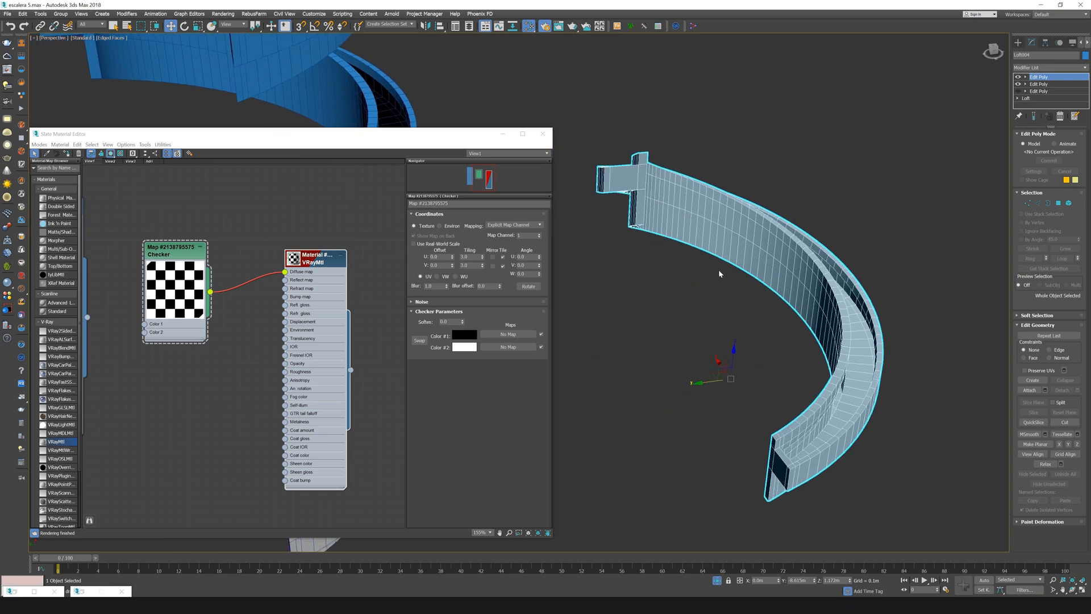
# Move the checkered box and the loft copy farther away from the staircase, and frame the loft copy
pyautogui.moveTo(646, 333); pyautogui.dragTo(769, 227, button='middle')
pyautogui.scroll(-3, 806, 293)
pyautogui.click(779, 421)
pyautogui.keyDown('alt'); pyautogui.moveTo(780, 421); pyautogui.dragTo(764, 420, button='middle'); pyautogui.keyUp('alt')
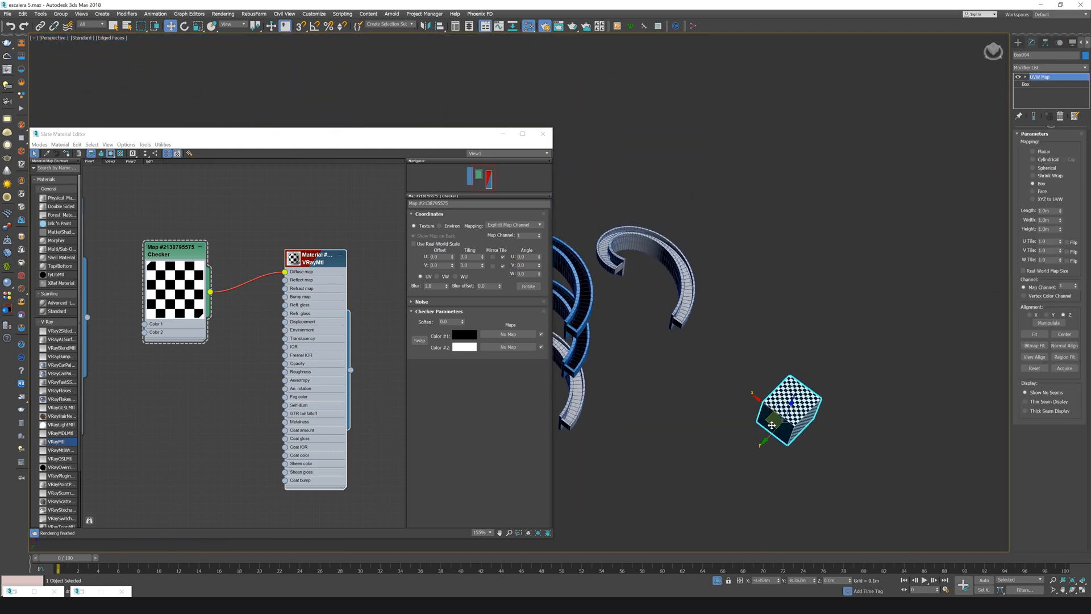
pyautogui.moveTo(763, 420); pyautogui.dragTo(935, 518)
pyautogui.moveTo(719, 271); pyautogui.dragTo(726, 226)
pyautogui.press('z')
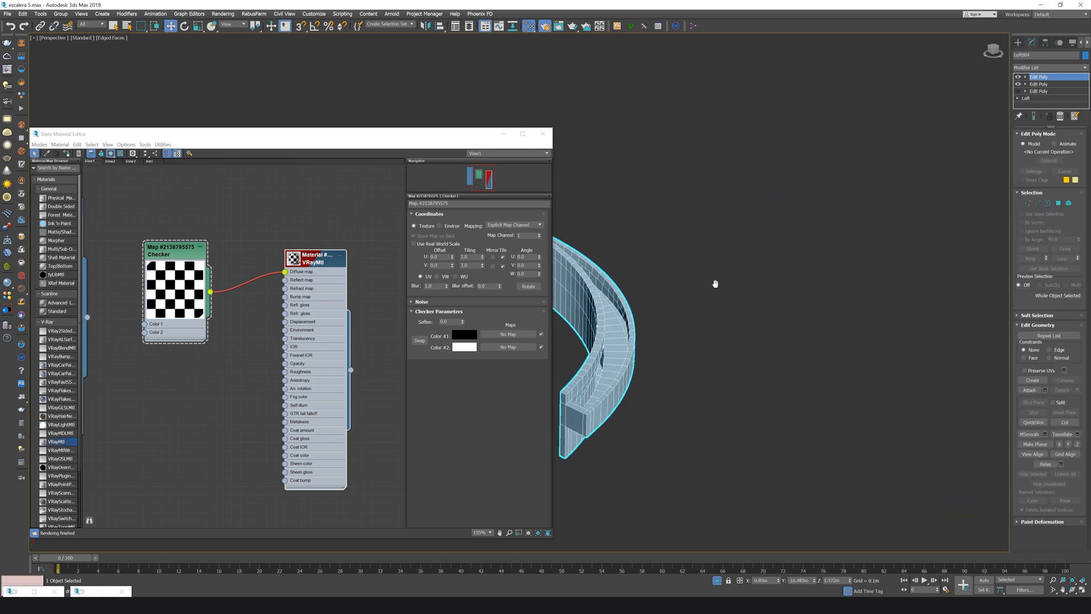
# Minimize the material editor and add an Unwrap UVW modifier to the loft copy
pyautogui.moveTo(466, 135); pyautogui.dragTo(406, 107)
pyautogui.click(377, 73)
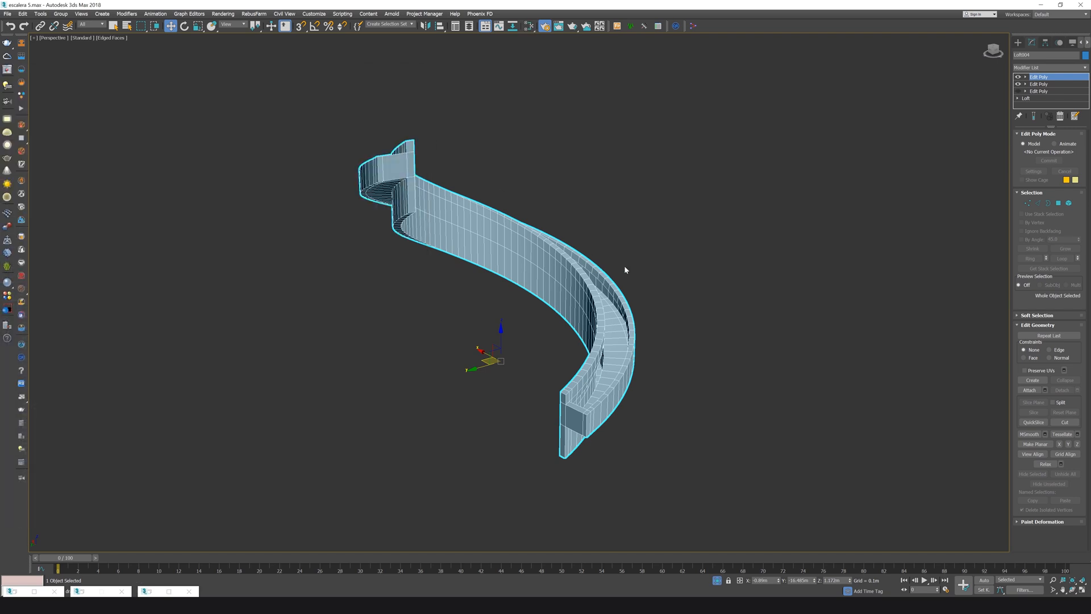
pyautogui.click(1085, 67)
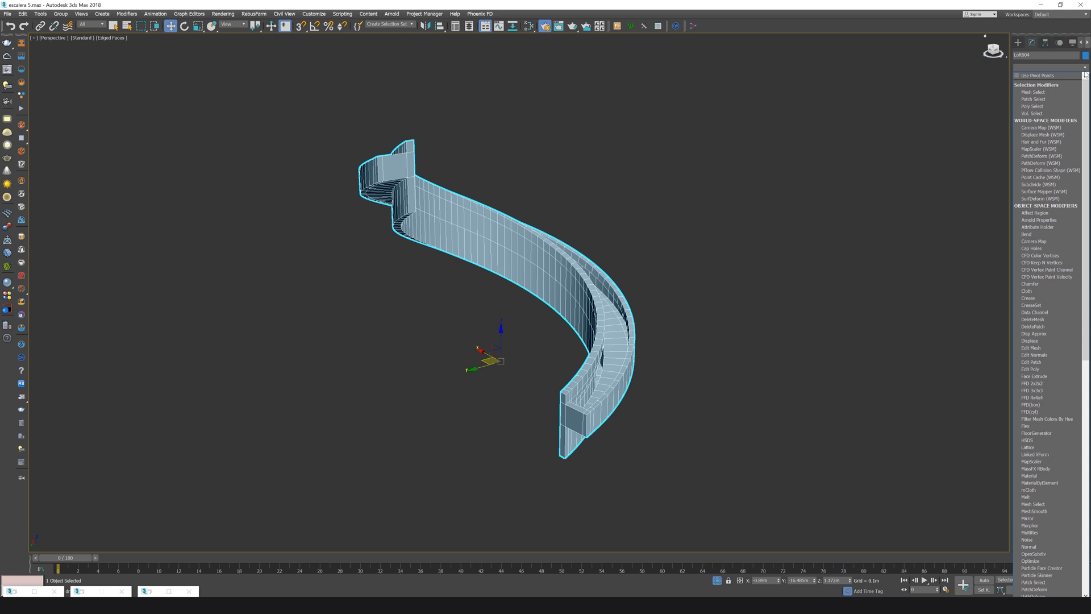
pyautogui.press('u')
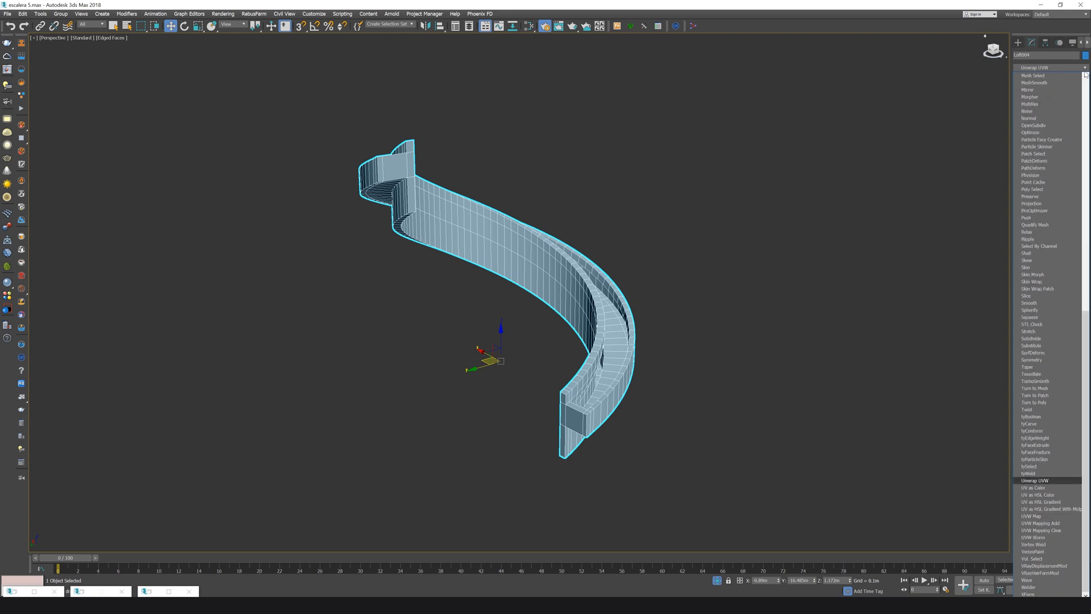
pyautogui.press('Return')
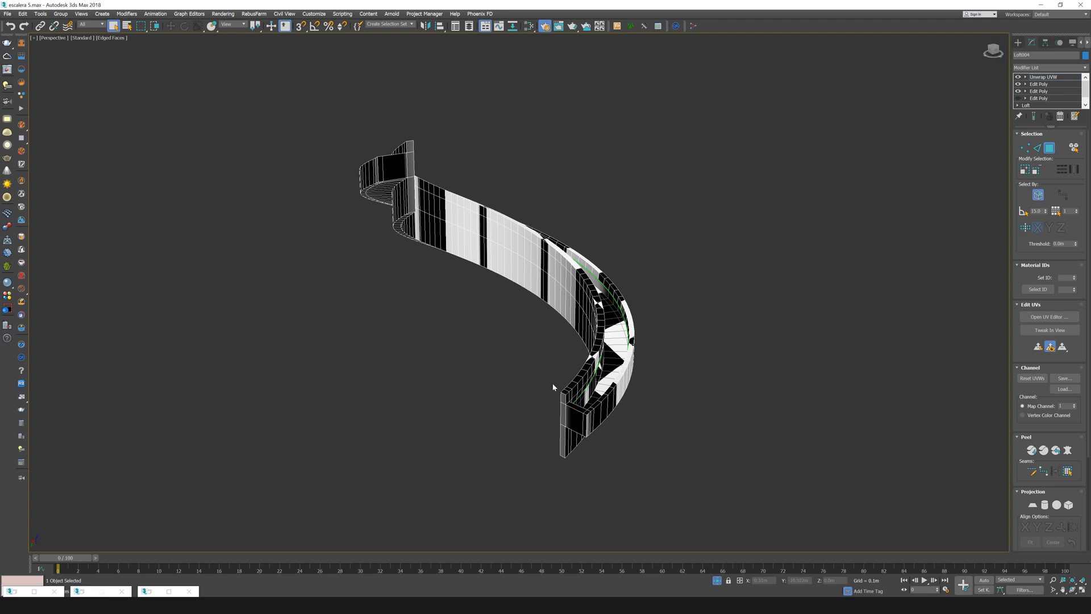
pyautogui.keyDown('alt'); pyautogui.moveTo(553, 387); pyautogui.dragTo(946, 325, button='middle'); pyautogui.keyUp('alt')
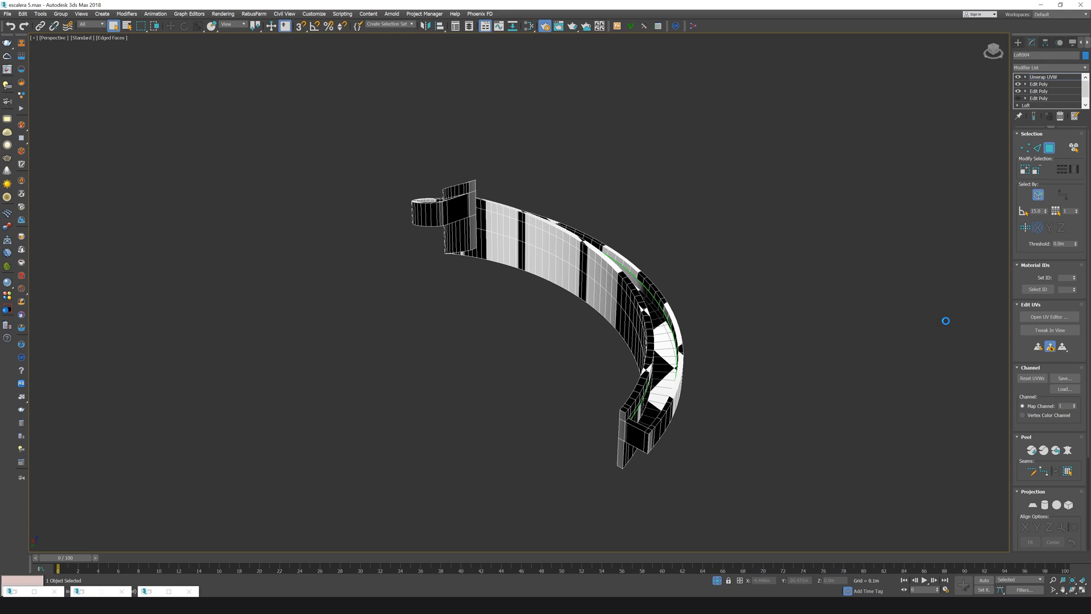
# Reenter the Unwrap UVW polygon level, select all faces of the loft copy, and clear the selection
pyautogui.press('Escape')
pyautogui.click(1037, 77)
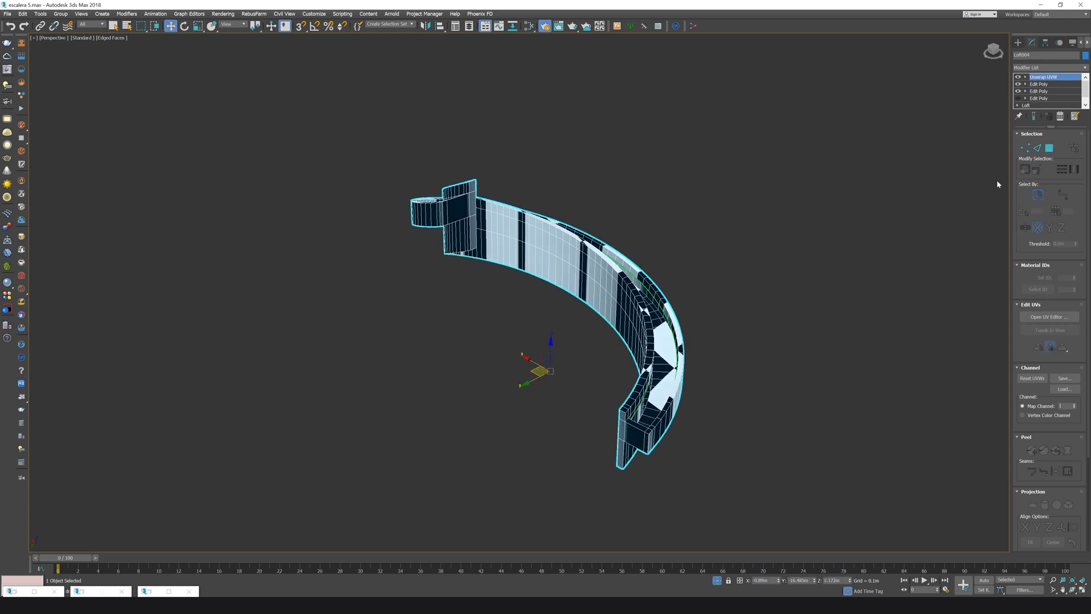
pyautogui.click(1050, 149)
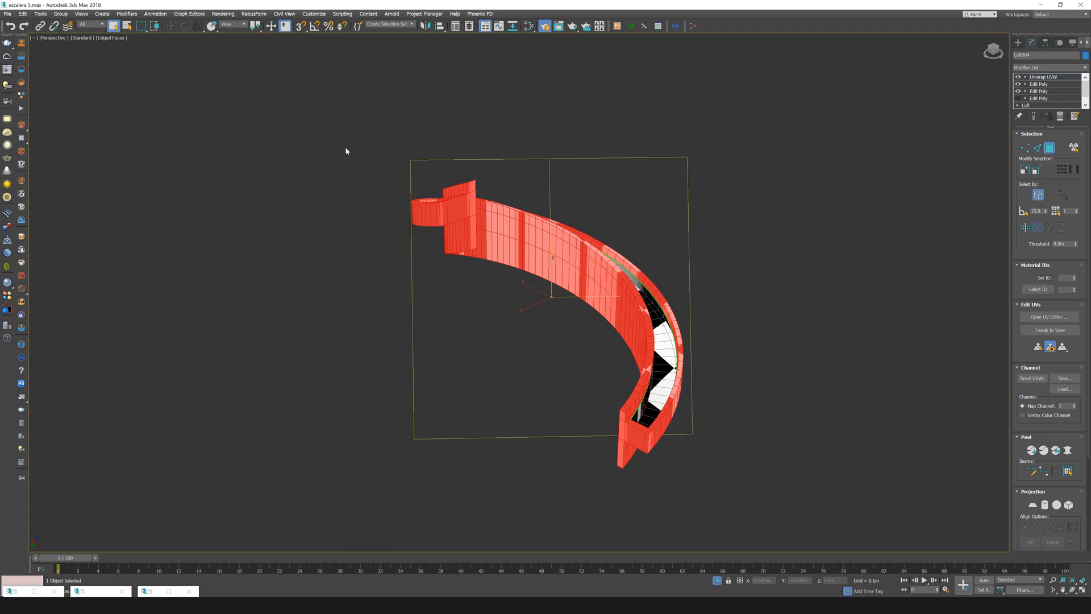
pyautogui.hotkey('ctrl', 'a')
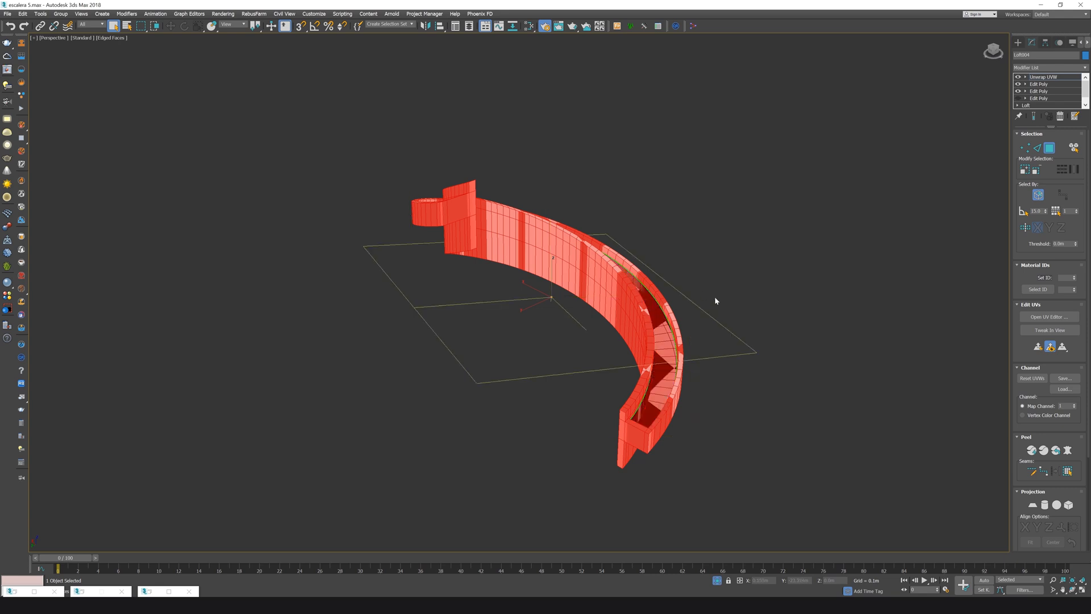
pyautogui.scroll(-3, 714, 301)
pyautogui.keyDown('alt'); pyautogui.moveTo(714, 302); pyautogui.dragTo(643, 387, button='middle'); pyautogui.keyUp('alt')
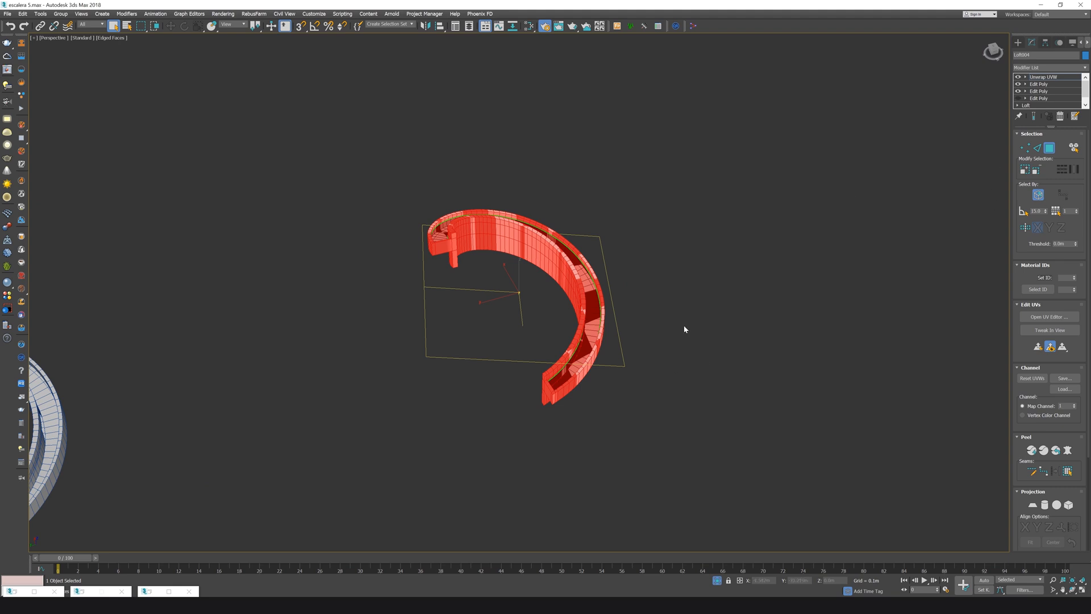
pyautogui.click(659, 442)
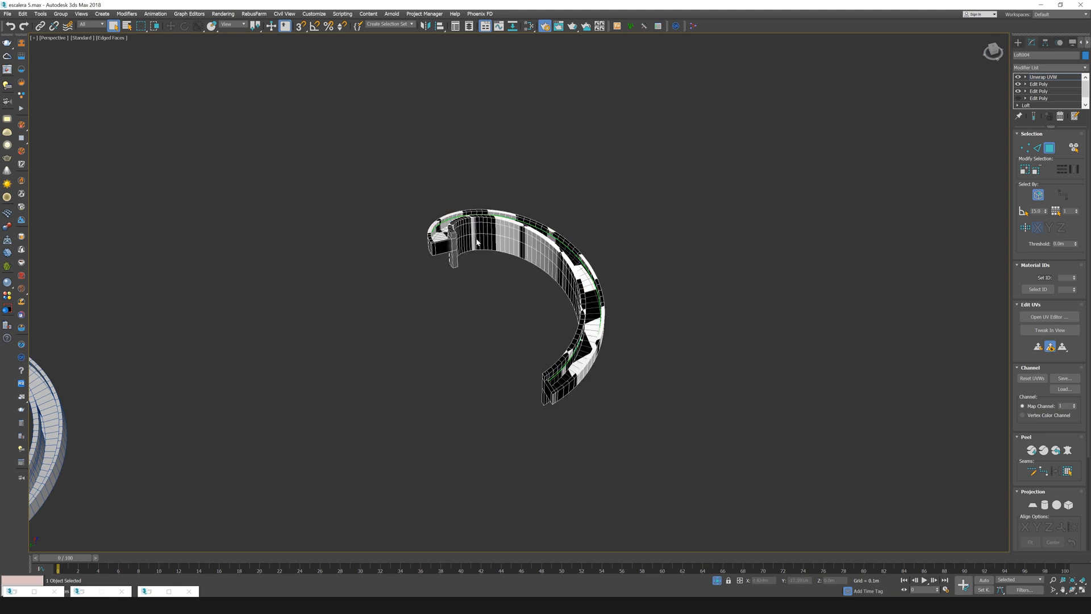
# Select every face of the loft copy, adding the faces missed on its other sides
pyautogui.moveTo(727, 442); pyautogui.dragTo(381, 182)
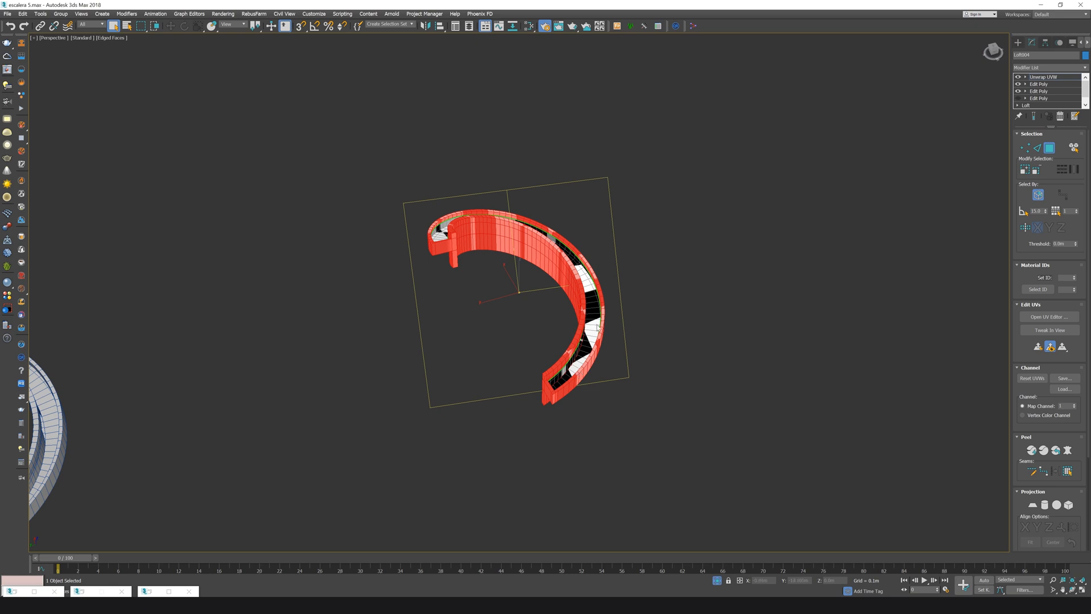
pyautogui.keyDown('alt'); pyautogui.moveTo(627, 331); pyautogui.dragTo(578, 261, button='middle'); pyautogui.keyUp('alt')
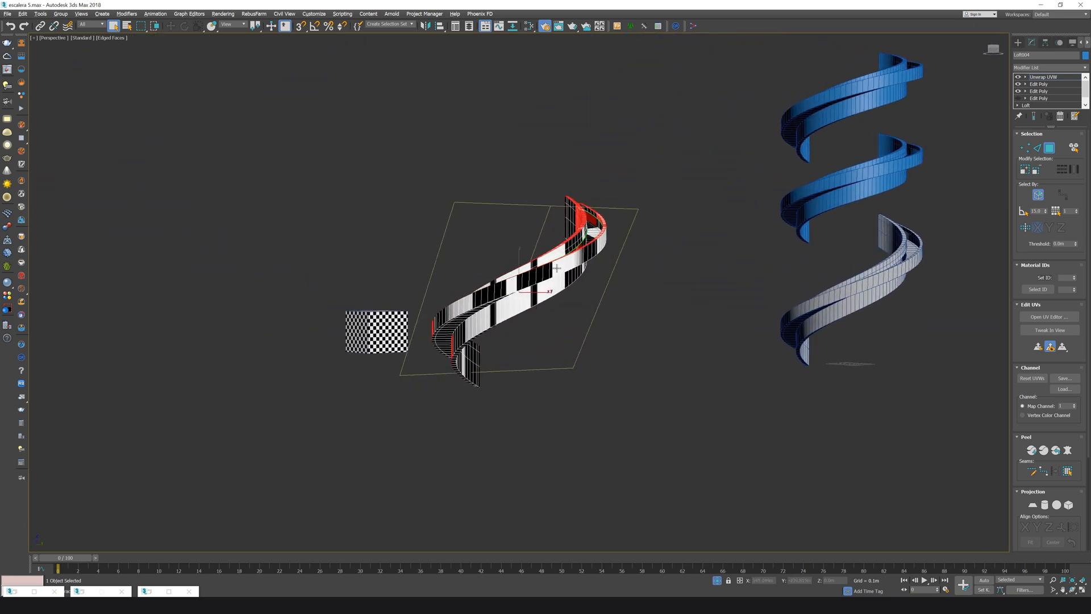
pyautogui.keyDown('alt'); pyautogui.moveTo(607, 353); pyautogui.dragTo(718, 367, button='middle'); pyautogui.keyUp('alt')
pyautogui.scroll(3, 468, 297)
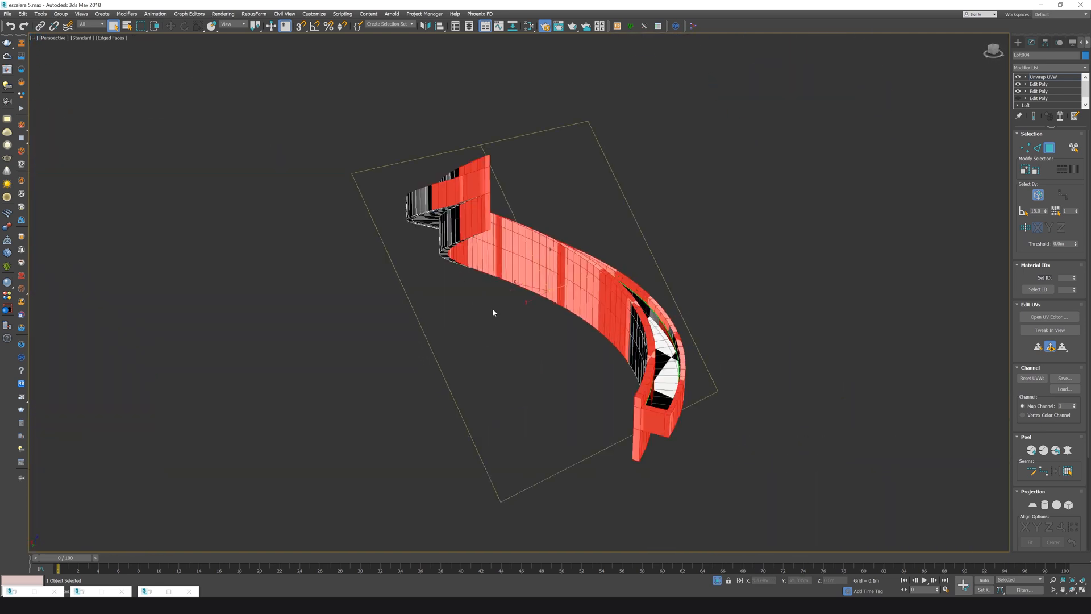
pyautogui.keyDown('ctrl'); pyautogui.moveTo(336, 123); pyautogui.dragTo(558, 346); pyautogui.keyUp('ctrl')
pyautogui.keyDown('alt'); pyautogui.moveTo(425, 262); pyautogui.dragTo(512, 357, button='middle'); pyautogui.keyUp('alt')
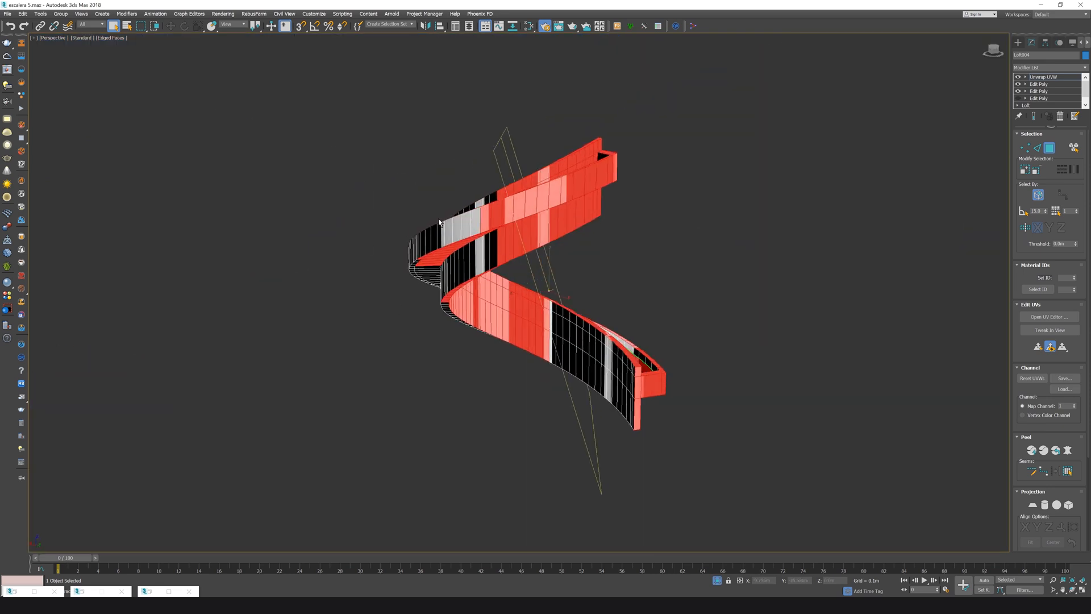
pyautogui.keyDown('alt'); pyautogui.moveTo(441, 223); pyautogui.dragTo(735, 356, button='middle'); pyautogui.keyUp('alt')
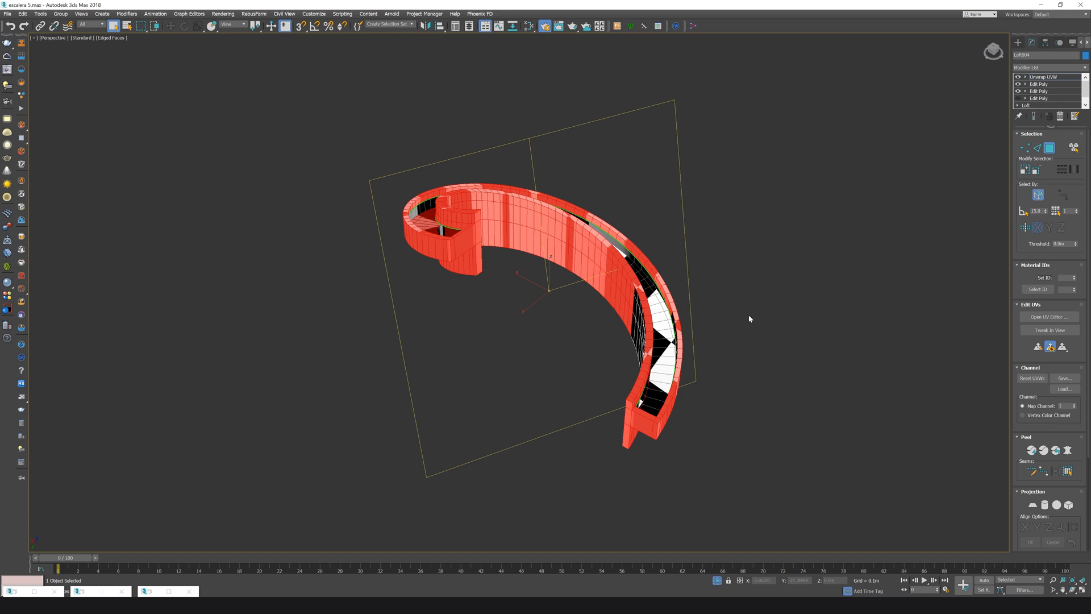
pyautogui.keyDown('alt'); pyautogui.moveTo(748, 319); pyautogui.dragTo(748, 316, button='middle'); pyautogui.keyUp('alt')
pyautogui.keyDown('alt'); pyautogui.moveTo(711, 219); pyautogui.dragTo(706, 294, button='middle'); pyautogui.keyUp('alt')
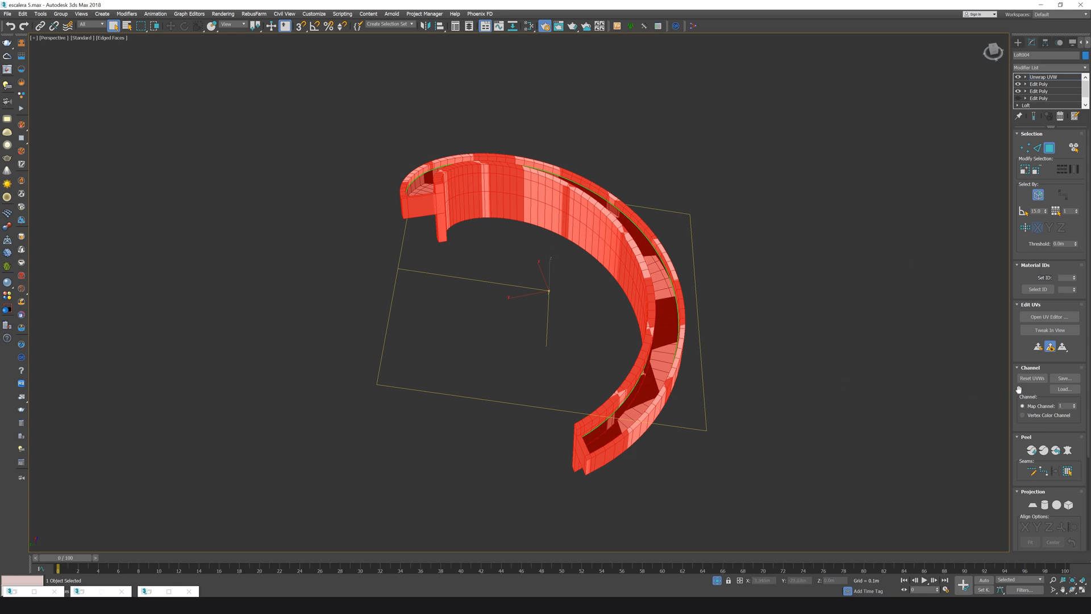
# Try the cylindrical, spherical and box projections on the selected faces, and finish with the planar projection
pyautogui.click(1045, 505)
pyautogui.click(1059, 505)
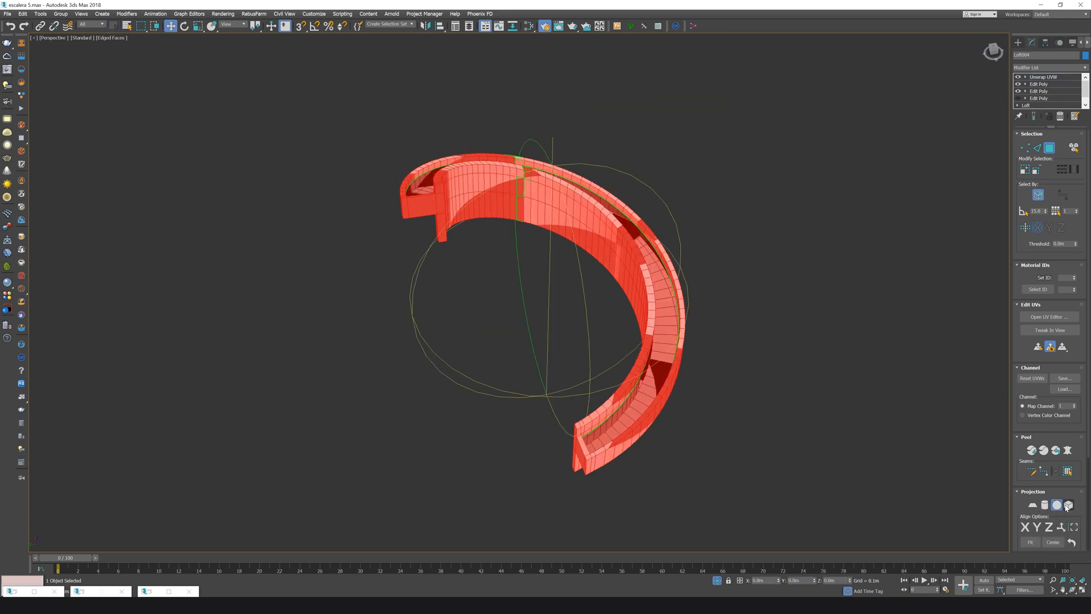
pyautogui.click(1069, 505)
pyautogui.click(1033, 505)
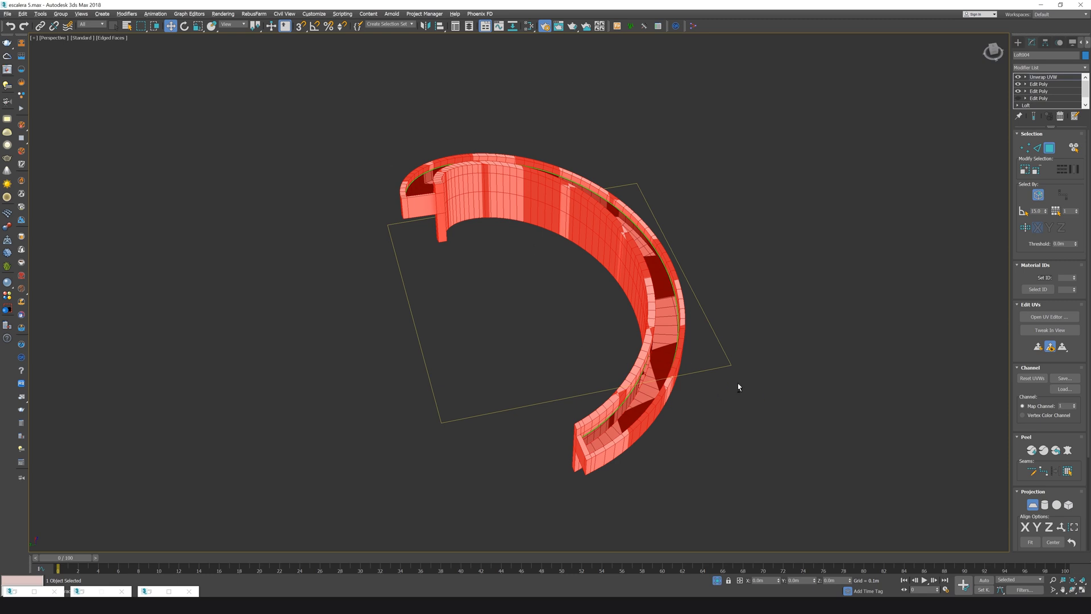
pyautogui.keyDown('alt'); pyautogui.moveTo(739, 386); pyautogui.dragTo(672, 390, button='middle'); pyautogui.keyUp('alt')
pyautogui.scroll(-5, 673, 390)
pyautogui.moveTo(489, 421); pyautogui.dragTo(689, 242, button='middle')
pyautogui.scroll(3, 591, 472)
pyautogui.moveTo(591, 472); pyautogui.dragTo(711, 292, button='middle')
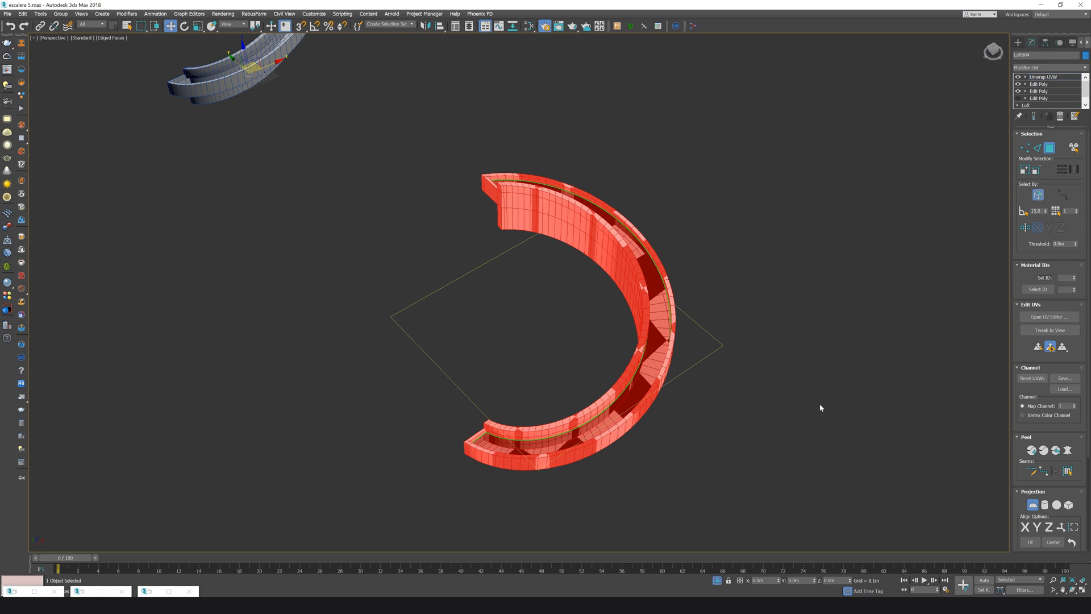
pyautogui.click(1069, 505)
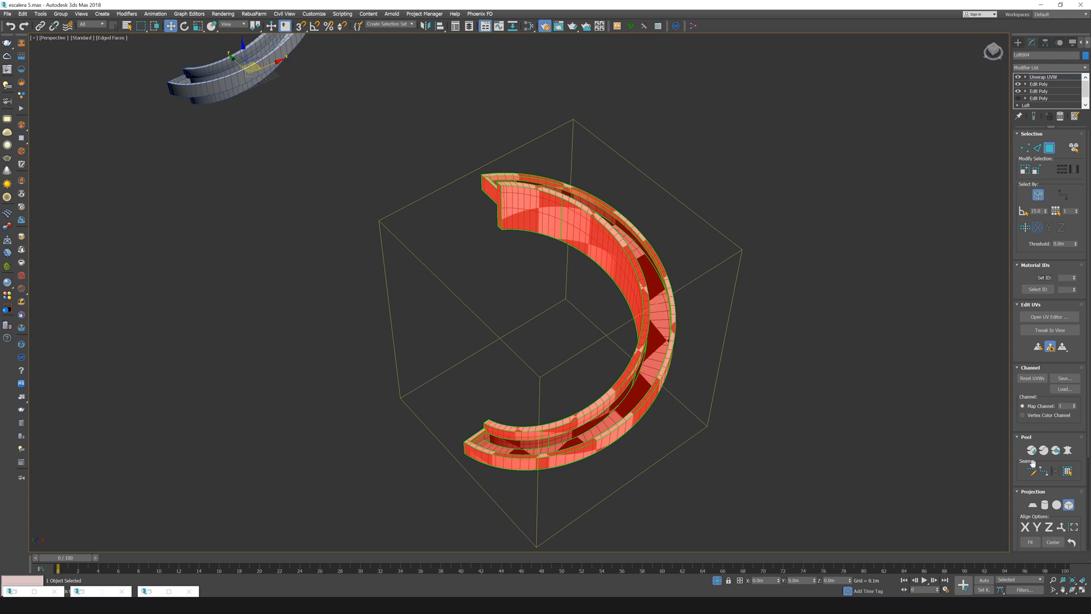
pyautogui.click(1032, 506)
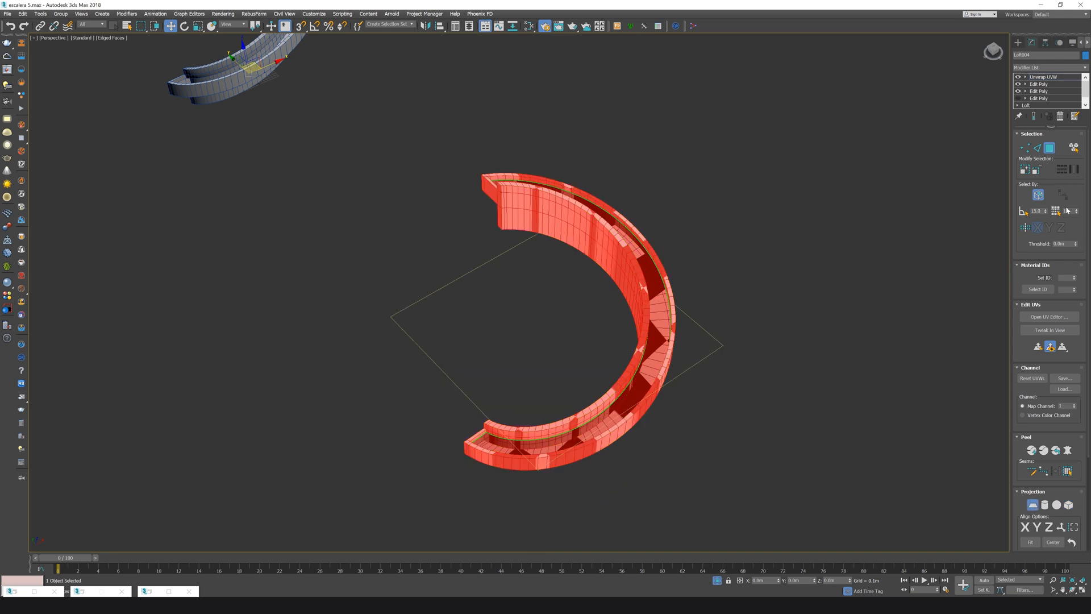
# Switch the Unwrap UVW modifier to edge level and clear the edge selection
pyautogui.click(1037, 149)
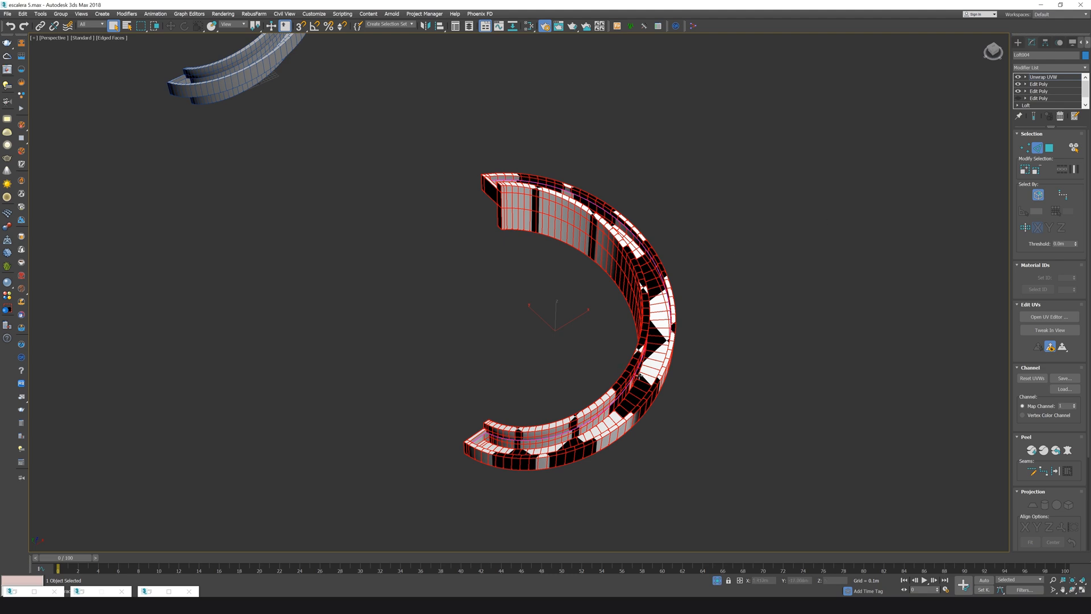
pyautogui.keyDown('alt'); pyautogui.moveTo(639, 376); pyautogui.dragTo(686, 356, button='middle'); pyautogui.keyUp('alt')
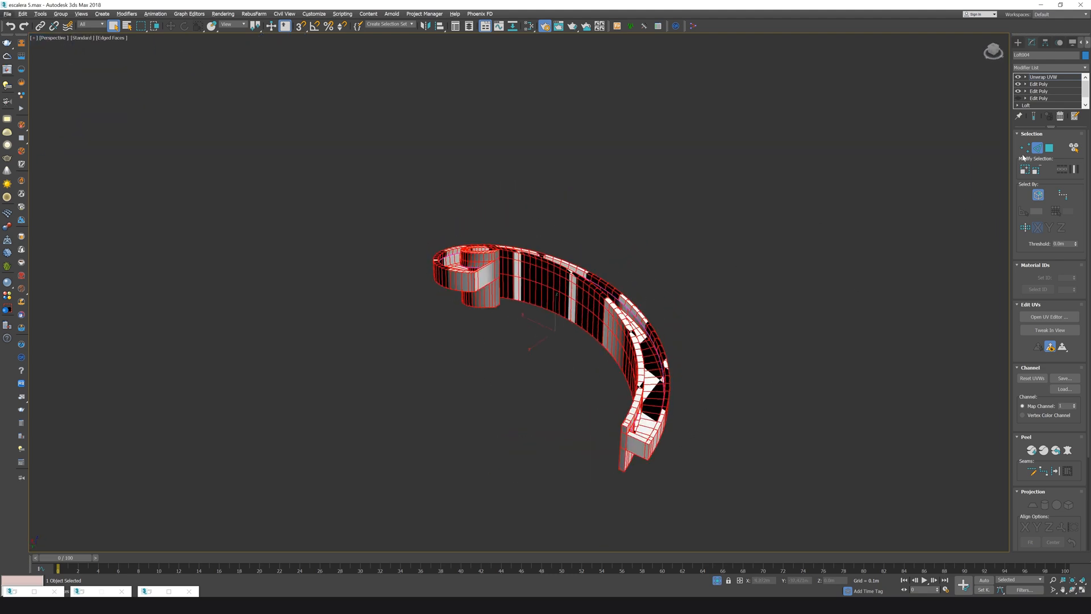
pyautogui.click(622, 217)
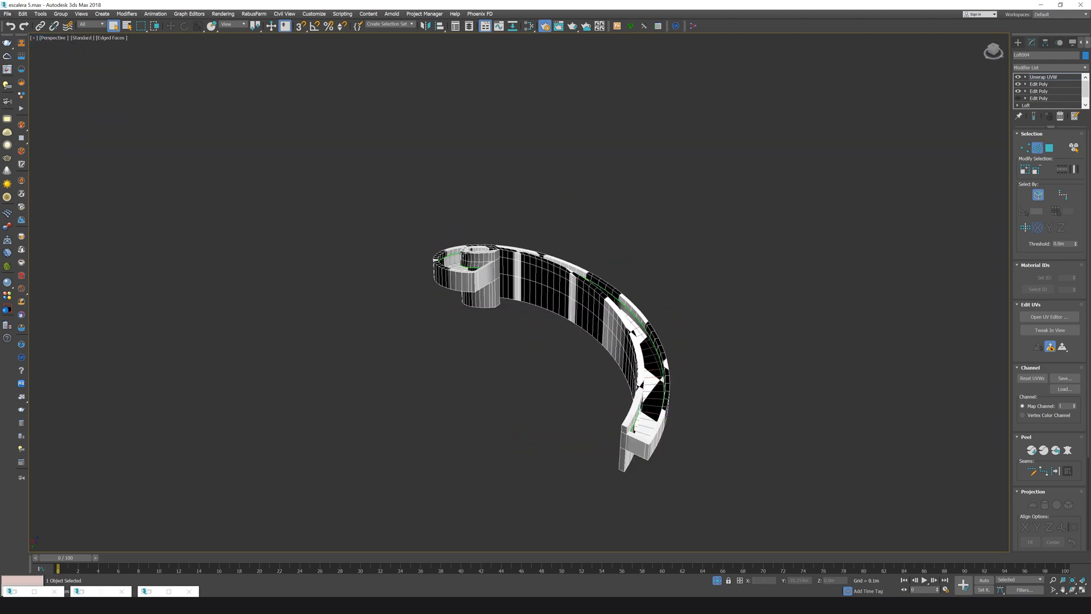
# Select the edge loop along the upper outer rim of the loft copy's outer wall
pyautogui.keyDown('alt'); pyautogui.moveTo(684, 319); pyautogui.dragTo(655, 282, button='middle'); pyautogui.keyUp('alt')
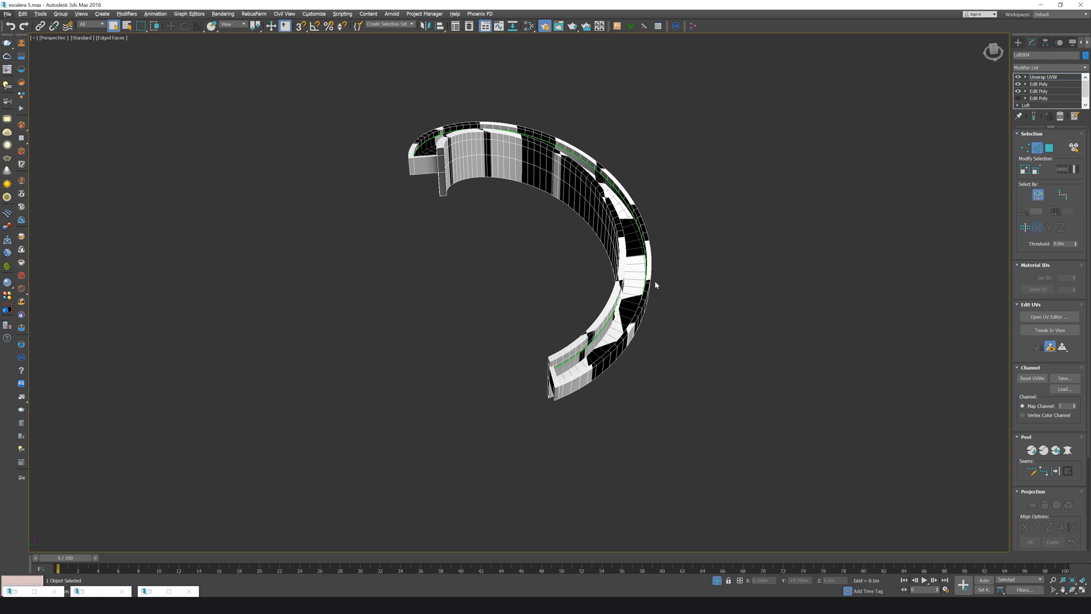
pyautogui.keyDown('alt'); pyautogui.moveTo(655, 281); pyautogui.dragTo(679, 323, button='middle'); pyautogui.keyUp('alt')
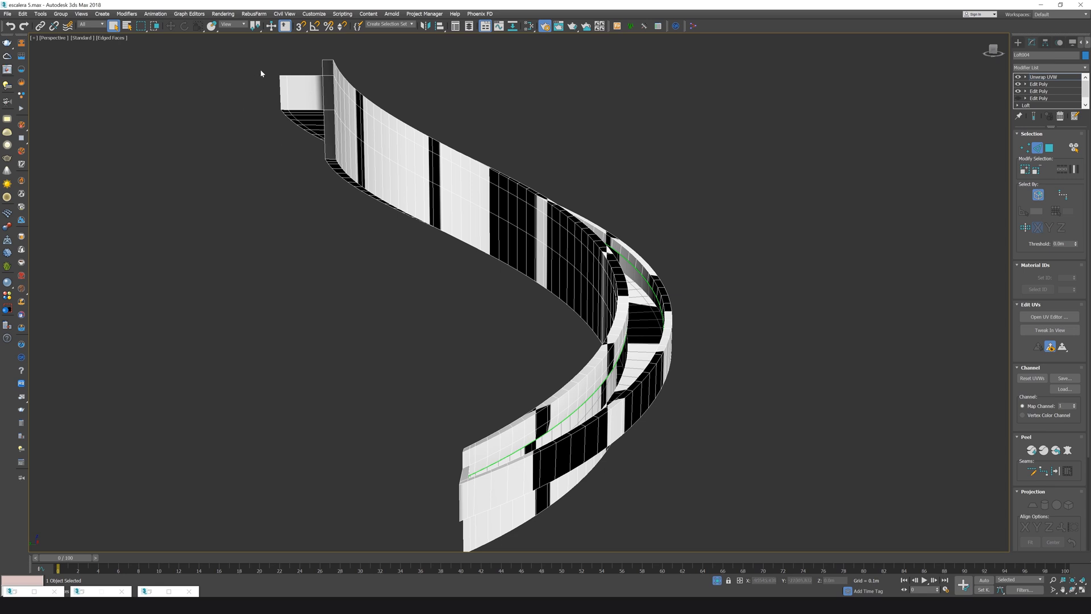
pyautogui.keyDown('alt'); pyautogui.moveTo(391, 166); pyautogui.dragTo(422, 226, button='middle'); pyautogui.keyUp('alt')
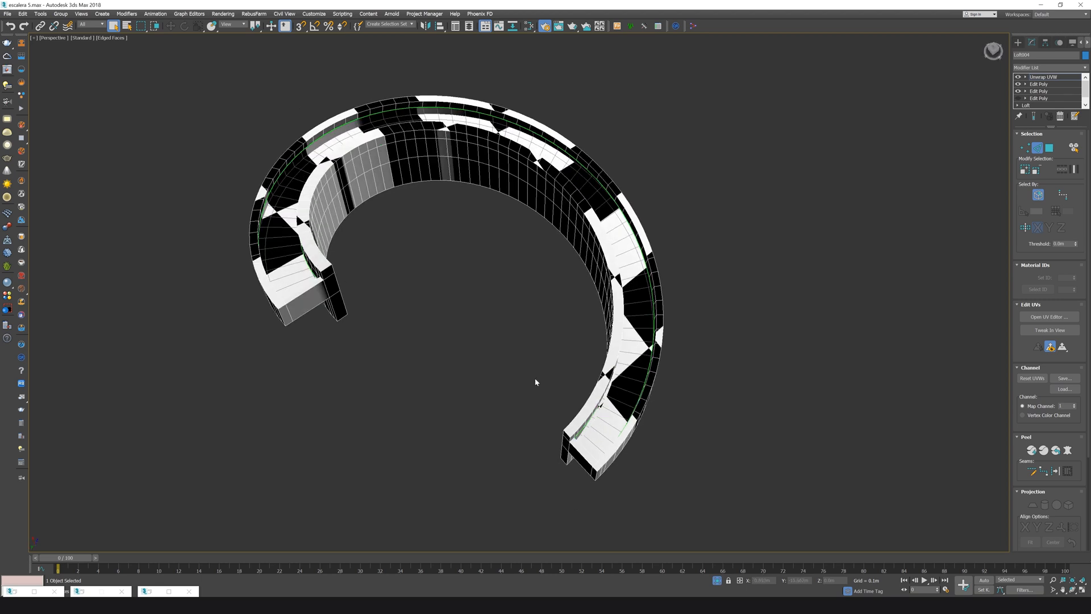
pyautogui.keyDown('alt'); pyautogui.moveTo(536, 381); pyautogui.dragTo(589, 418, button='middle'); pyautogui.keyUp('alt')
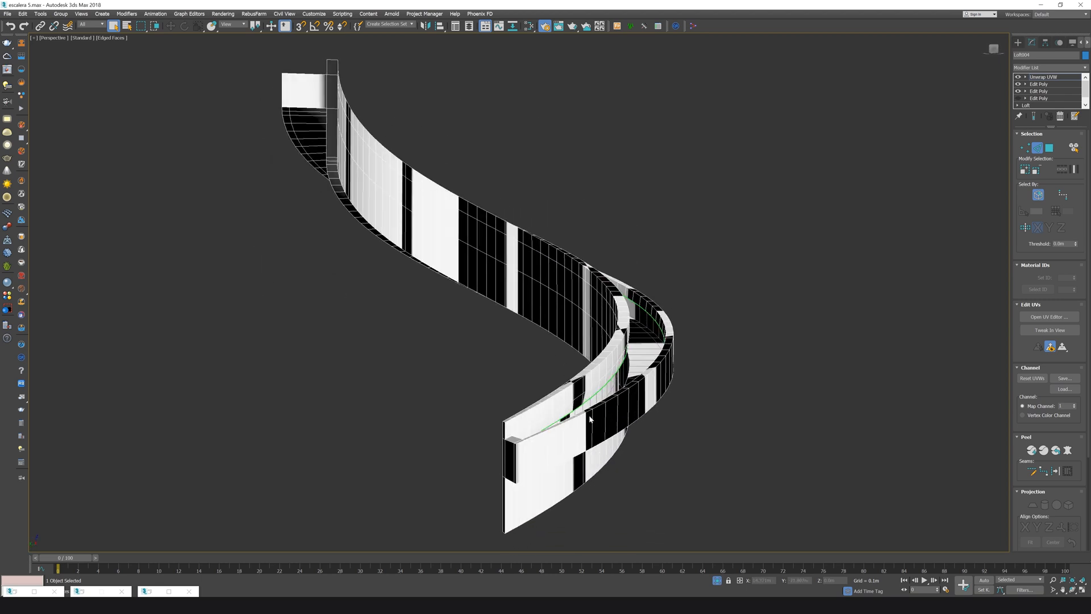
pyautogui.keyDown('alt'); pyautogui.moveTo(556, 470); pyautogui.dragTo(548, 397, button='middle'); pyautogui.keyUp('alt')
pyautogui.scroll(3, 545, 384)
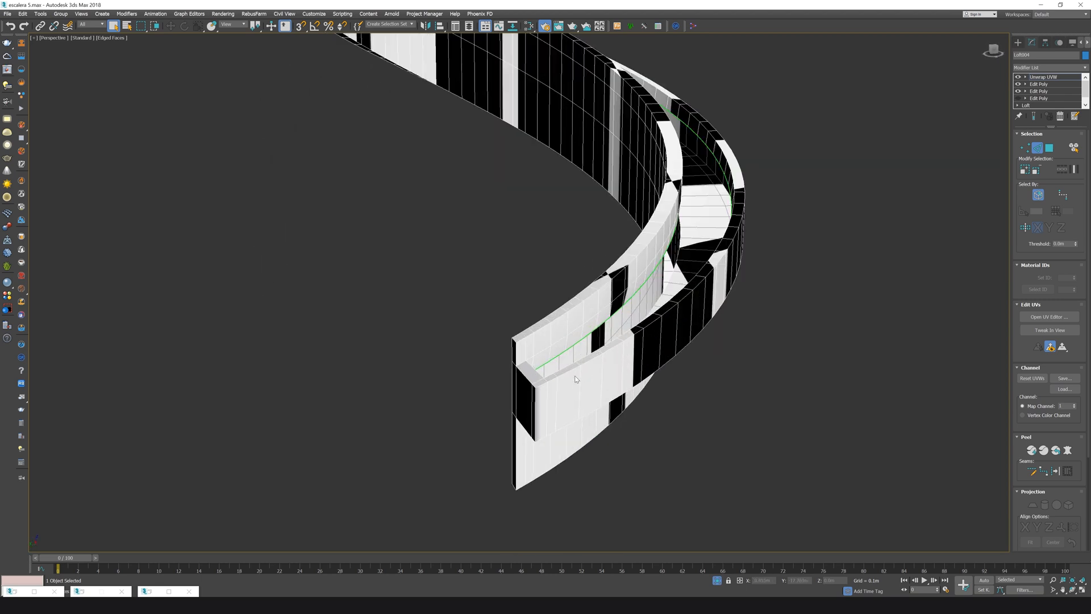
pyautogui.doubleClick(545, 384)
pyautogui.keyDown('alt'); pyautogui.moveTo(580, 367); pyautogui.dragTo(514, 358, button='middle'); pyautogui.keyUp('alt')
pyautogui.scroll(-3, 644, 381)
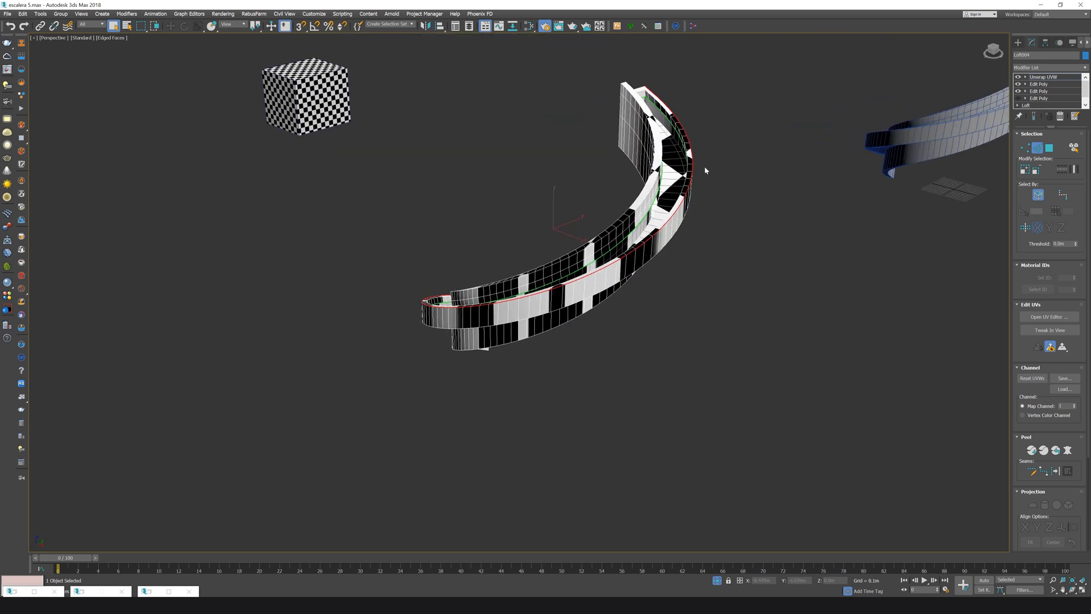
# Add the outer wall's lower edge loop and vertical end edges to the selection, and convert the selected edges to seams
pyautogui.keyDown('alt'); pyautogui.moveTo(705, 170); pyautogui.dragTo(561, 411, button='middle'); pyautogui.keyUp('alt')
pyautogui.scroll(4, 592, 408)
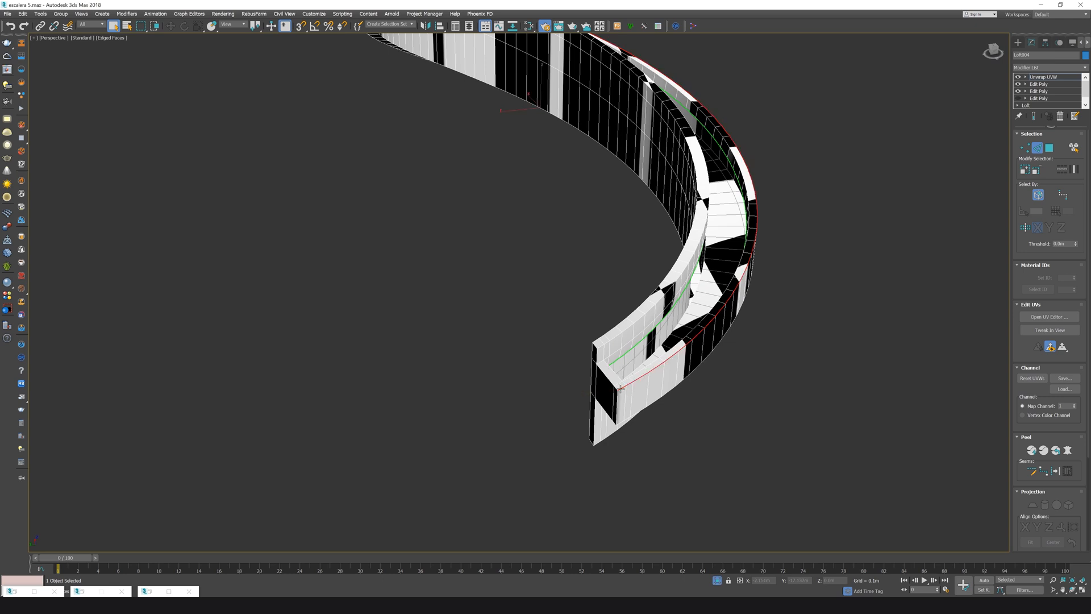
pyautogui.click(619, 418)
pyautogui.scroll(-5, 620, 422)
pyautogui.keyDown('alt'); pyautogui.moveTo(619, 422); pyautogui.dragTo(654, 236, button='middle'); pyautogui.keyUp('alt')
pyautogui.scroll(5, 654, 236)
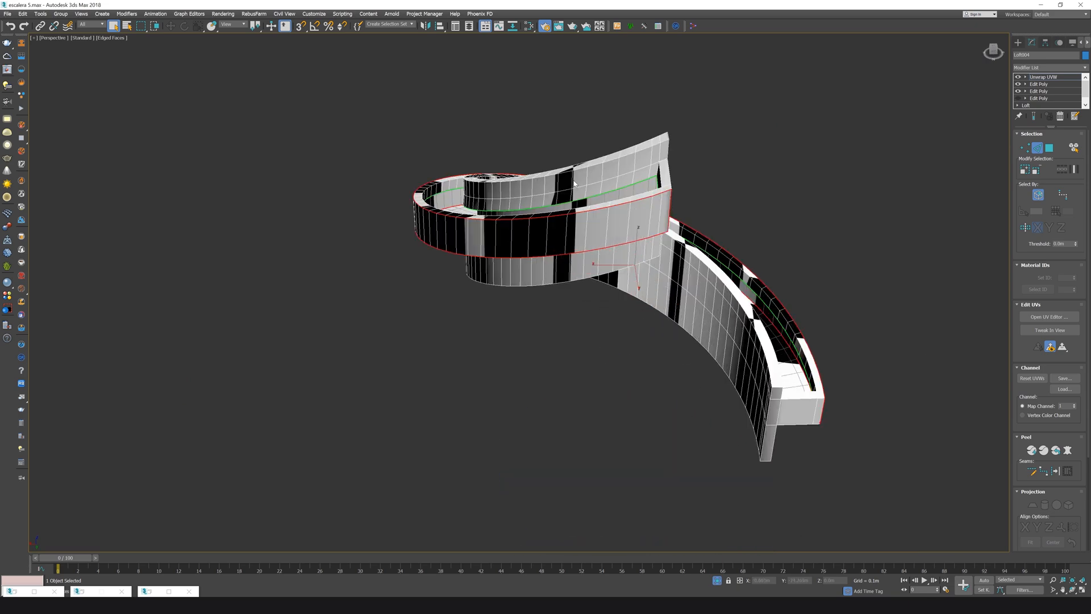
pyautogui.scroll(-2, 598, 326)
pyautogui.keyDown('alt'); pyautogui.moveTo(597, 325); pyautogui.dragTo(728, 315, button='middle'); pyautogui.keyUp('alt')
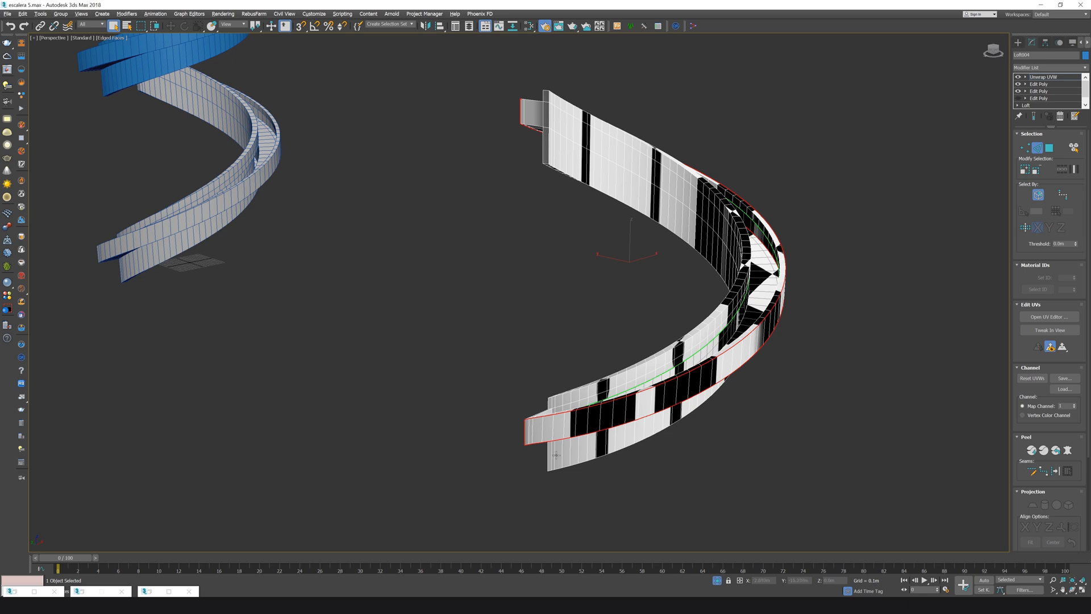
pyautogui.keyDown('alt'); pyautogui.moveTo(556, 455); pyautogui.dragTo(710, 469, button='middle'); pyautogui.keyUp('alt')
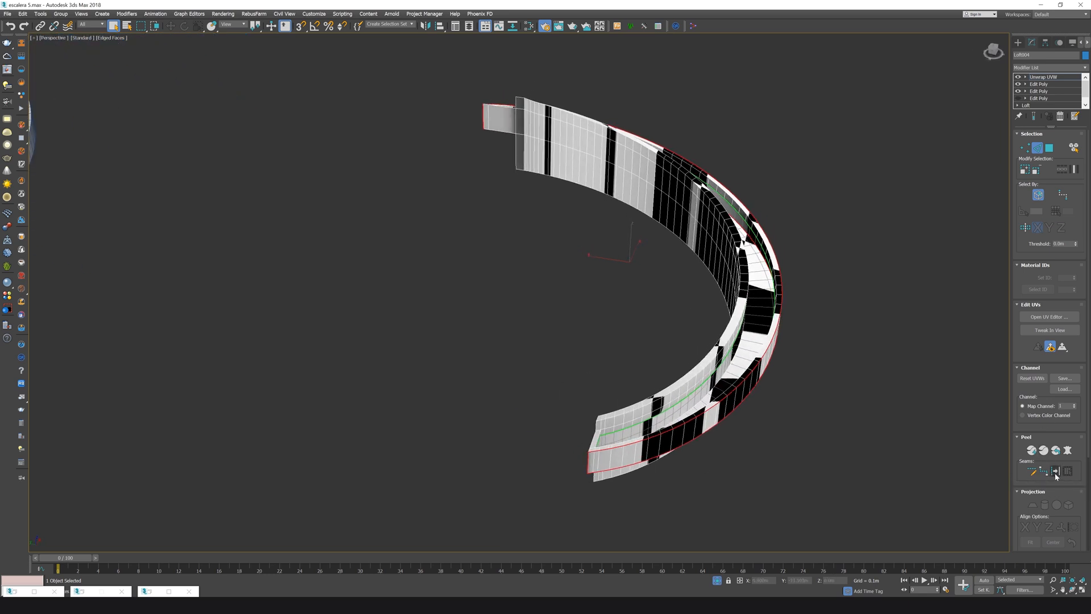
pyautogui.click(1056, 472)
# Select the edges outlining the end cap at the loft copy's upper end and convert them to seams
pyautogui.keyDown('alt'); pyautogui.moveTo(791, 413); pyautogui.dragTo(666, 363, button='middle'); pyautogui.keyUp('alt')
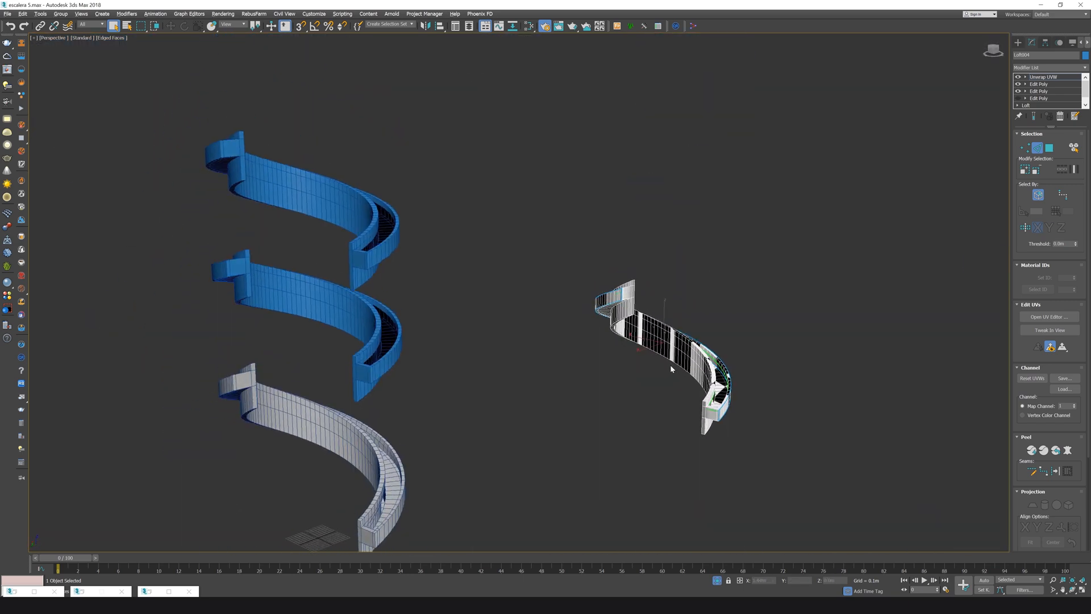
pyautogui.scroll(10, 670, 364)
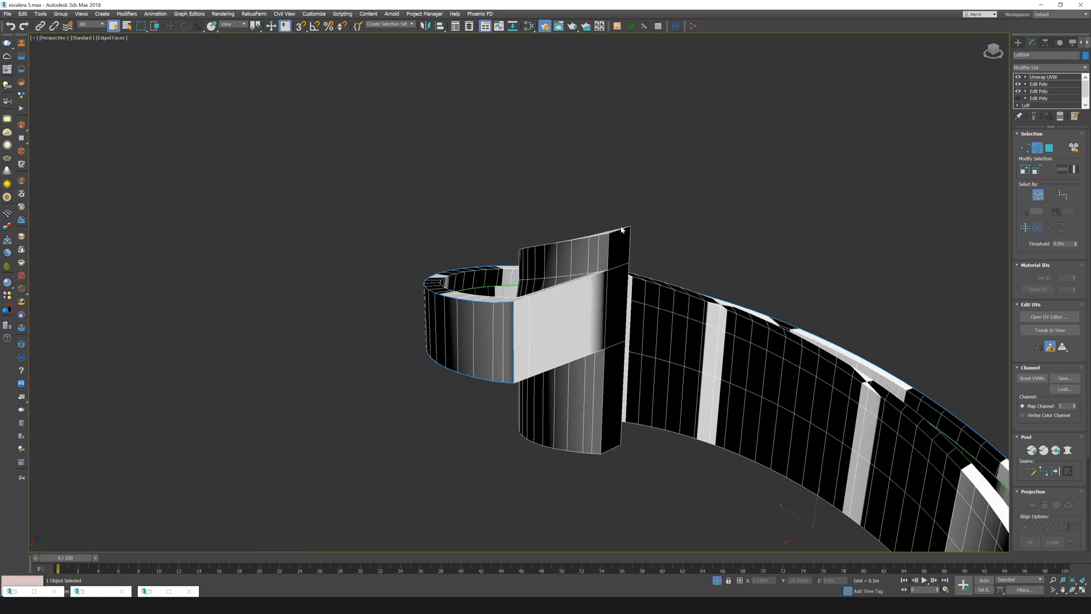
pyautogui.keyDown('alt'); pyautogui.moveTo(610, 310); pyautogui.dragTo(569, 409, button='middle'); pyautogui.keyUp('alt')
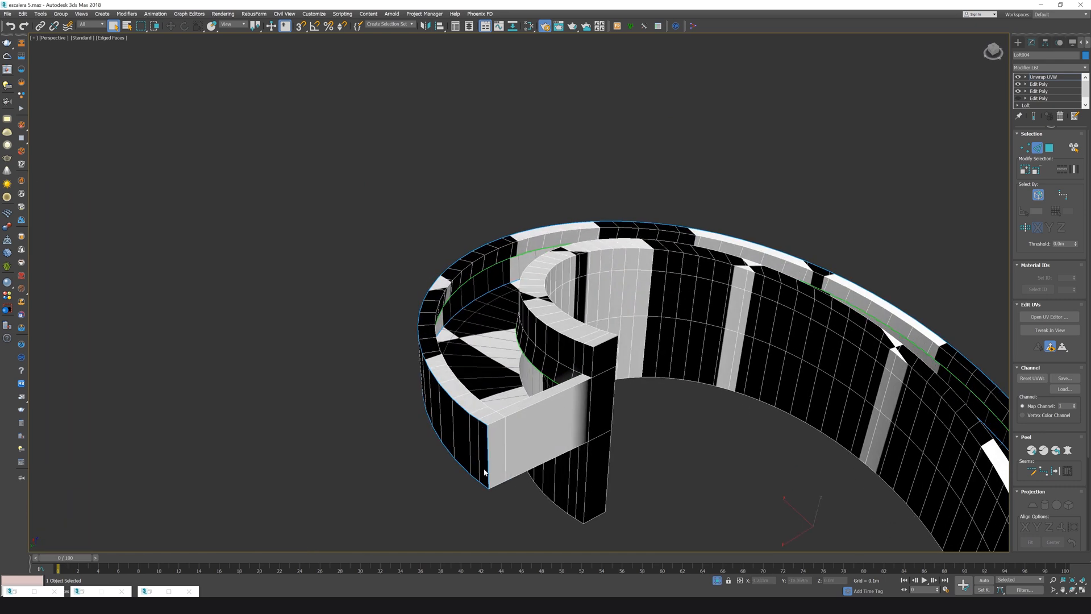
pyautogui.click(580, 445)
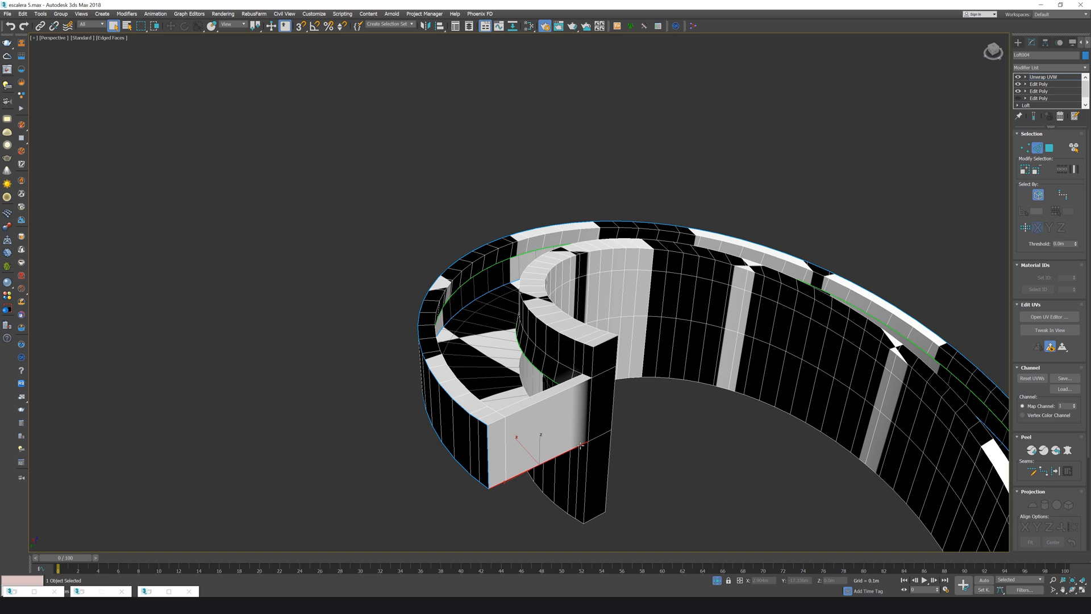
pyautogui.keyDown('ctrl'); pyautogui.click(501, 419); pyautogui.keyUp('ctrl')
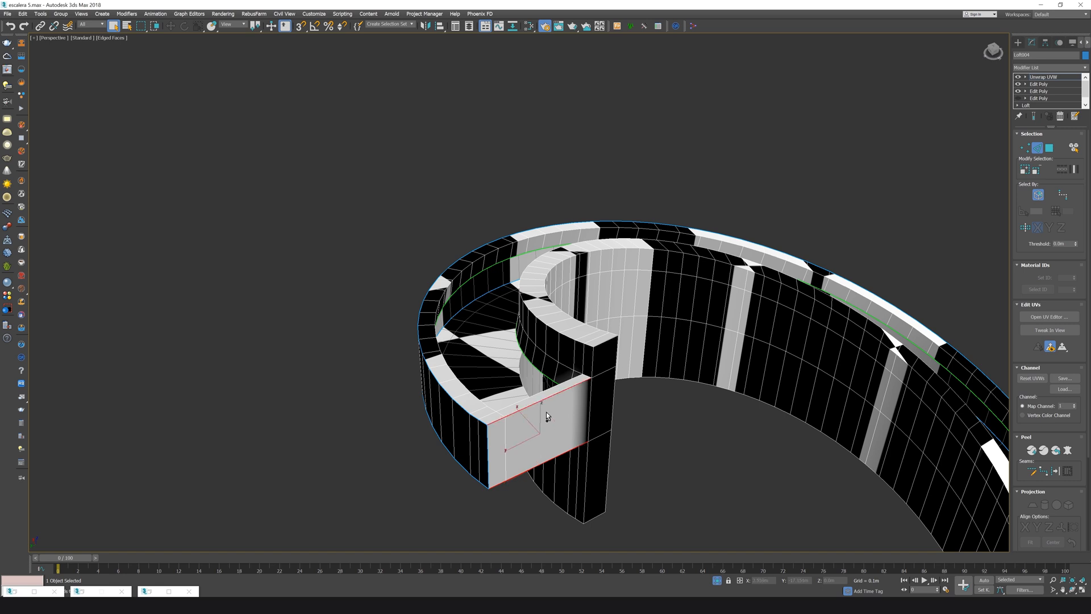
pyautogui.keyDown('ctrl'); pyautogui.click(593, 370); pyautogui.keyUp('ctrl')
pyautogui.keyDown('ctrl'); pyautogui.click(604, 341); pyautogui.keyUp('ctrl')
pyautogui.keyDown('ctrl'); pyautogui.click(616, 356); pyautogui.keyUp('ctrl')
pyautogui.keyDown('ctrl'); pyautogui.doubleClick(617, 356); pyautogui.keyUp('ctrl')
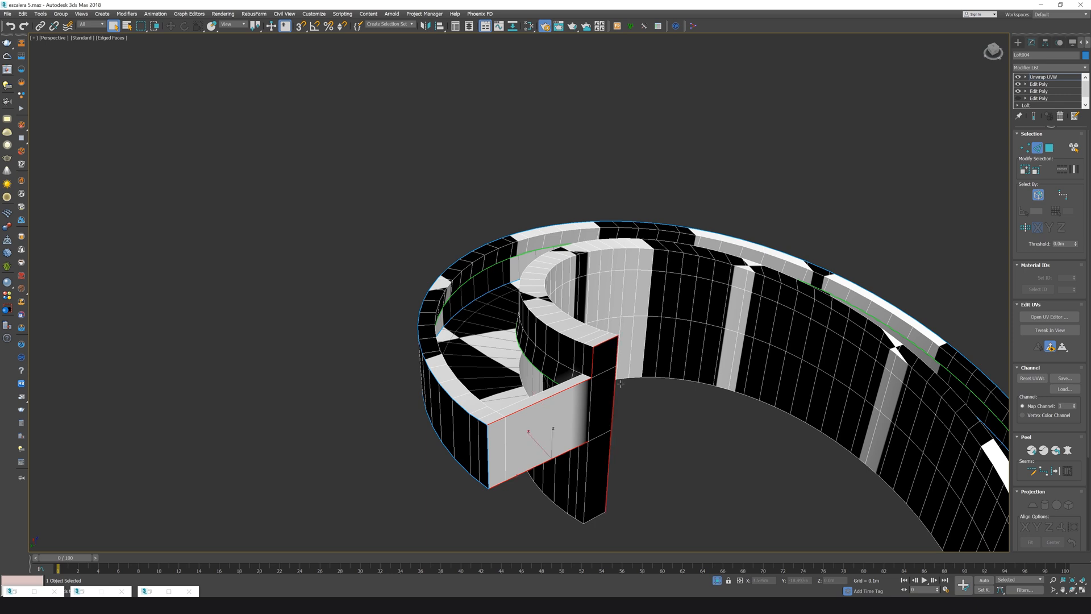
pyautogui.keyDown('ctrl'); pyautogui.click(597, 518); pyautogui.keyUp('ctrl')
pyautogui.keyDown('alt'); pyautogui.moveTo(583, 516); pyautogui.dragTo(609, 395, button='middle'); pyautogui.keyUp('alt')
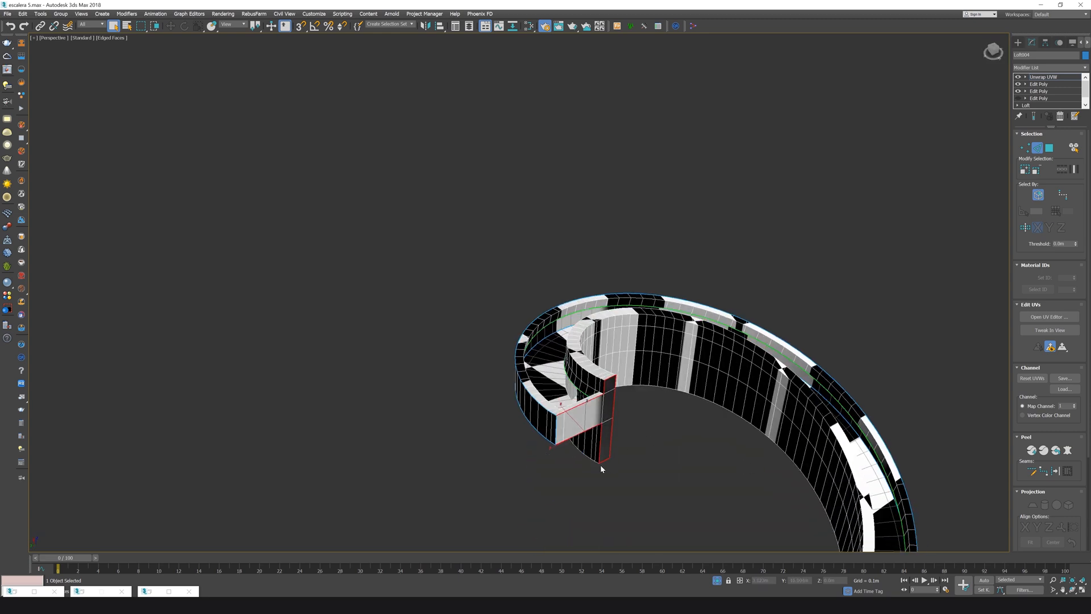
pyautogui.click(1056, 472)
# Select the edges outlining the end cap at the loft copy's lower end, including its remaining vertical edge, and convert them to seams
pyautogui.keyDown('alt'); pyautogui.moveTo(613, 416); pyautogui.dragTo(644, 415, button='middle'); pyautogui.keyUp('alt')
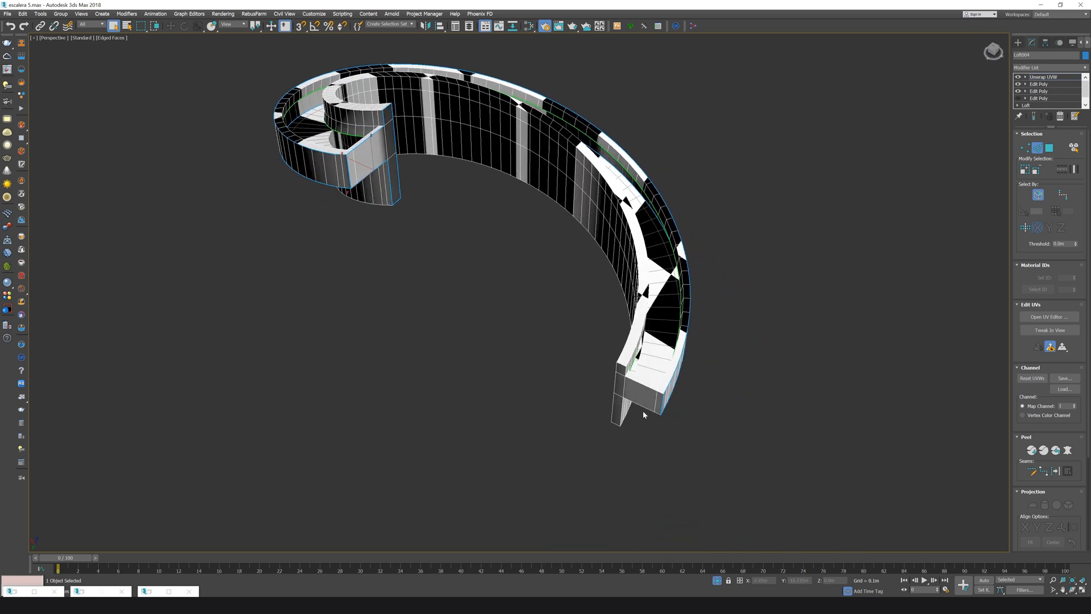
pyautogui.scroll(10, 648, 390)
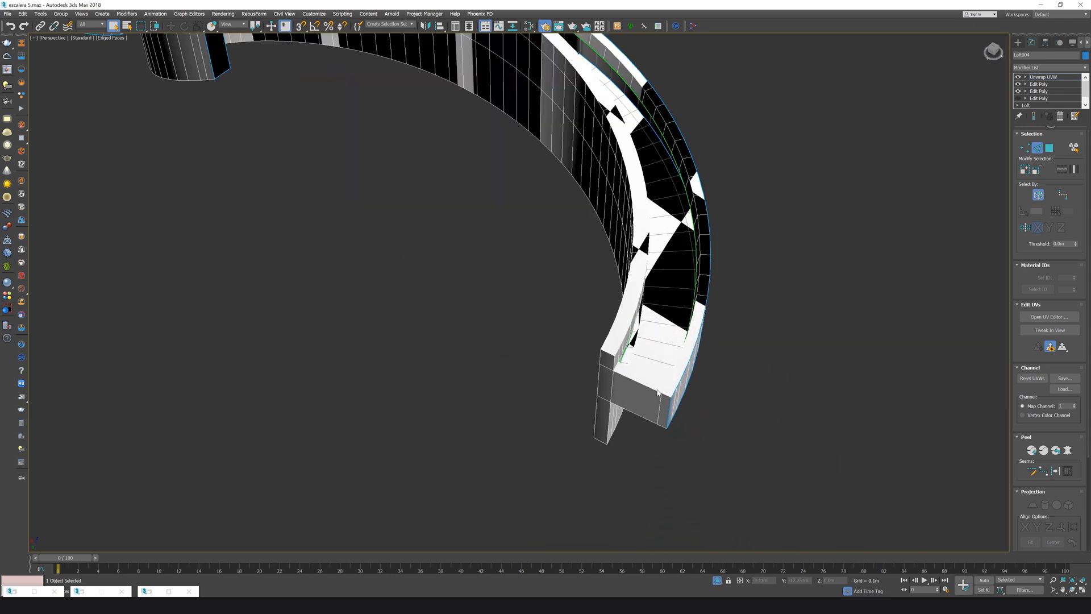
pyautogui.scroll(-8, 656, 391)
pyautogui.keyDown('alt'); pyautogui.moveTo(654, 408); pyautogui.dragTo(634, 384, button='middle'); pyautogui.keyUp('alt')
pyautogui.scroll(3, 633, 386)
pyautogui.doubleClick(633, 386)
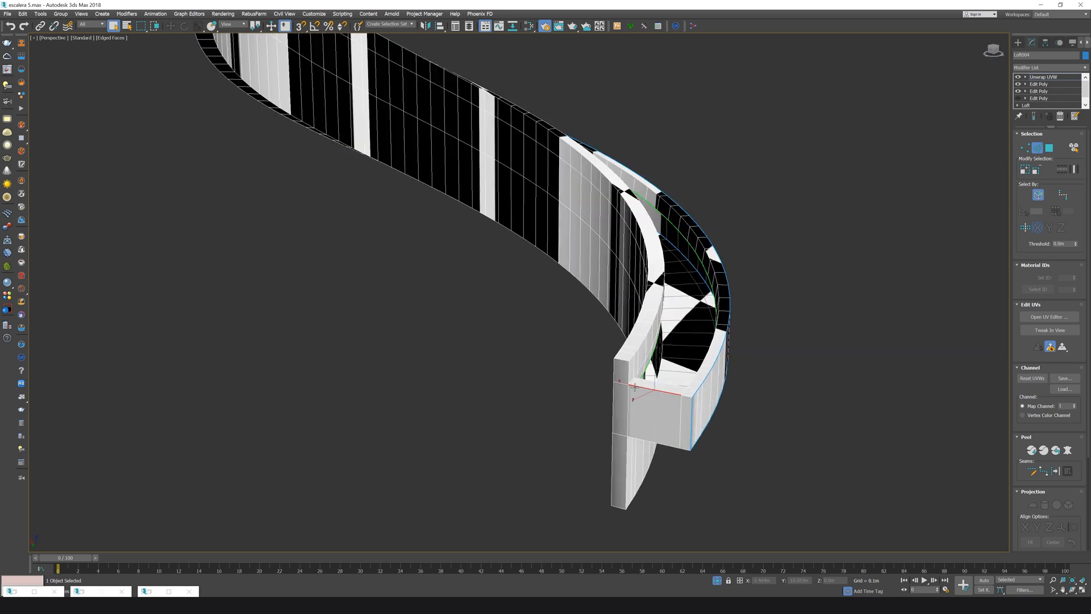
pyautogui.keyDown('ctrl'); pyautogui.click(628, 373); pyautogui.keyUp('ctrl')
pyautogui.keyDown('ctrl'); pyautogui.click(615, 364); pyautogui.keyUp('ctrl')
pyautogui.keyDown('ctrl'); pyautogui.click(612, 425); pyautogui.keyUp('ctrl')
pyautogui.keyDown('ctrl'); pyautogui.click(612, 478); pyautogui.keyUp('ctrl')
pyautogui.keyDown('ctrl'); pyautogui.click(618, 508); pyautogui.keyUp('ctrl')
pyautogui.keyDown('ctrl'); pyautogui.click(664, 446); pyautogui.keyUp('ctrl')
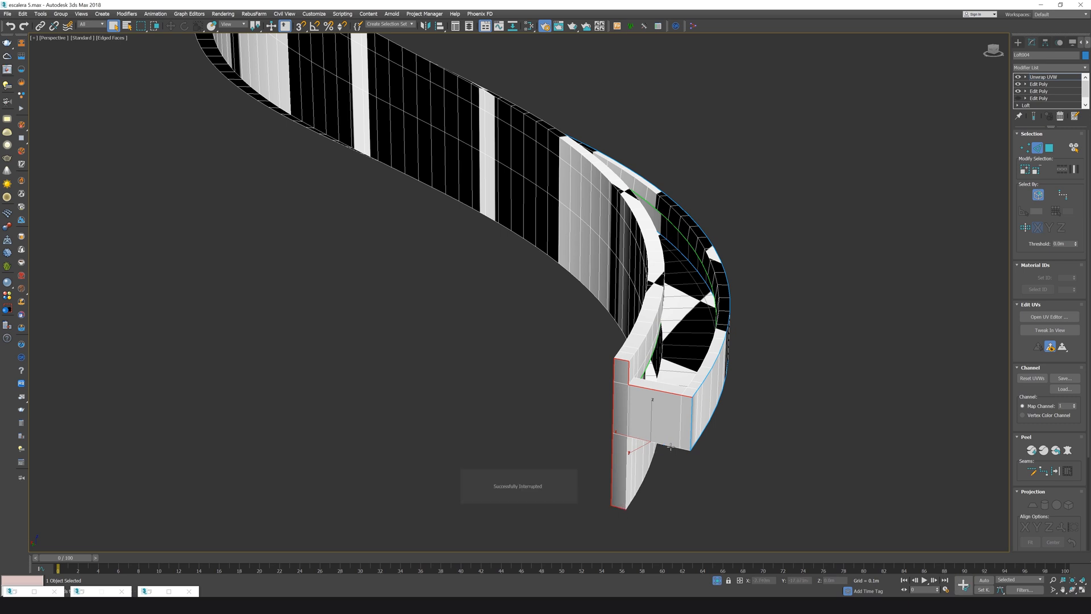
pyautogui.click(1055, 471)
pyautogui.click(627, 478)
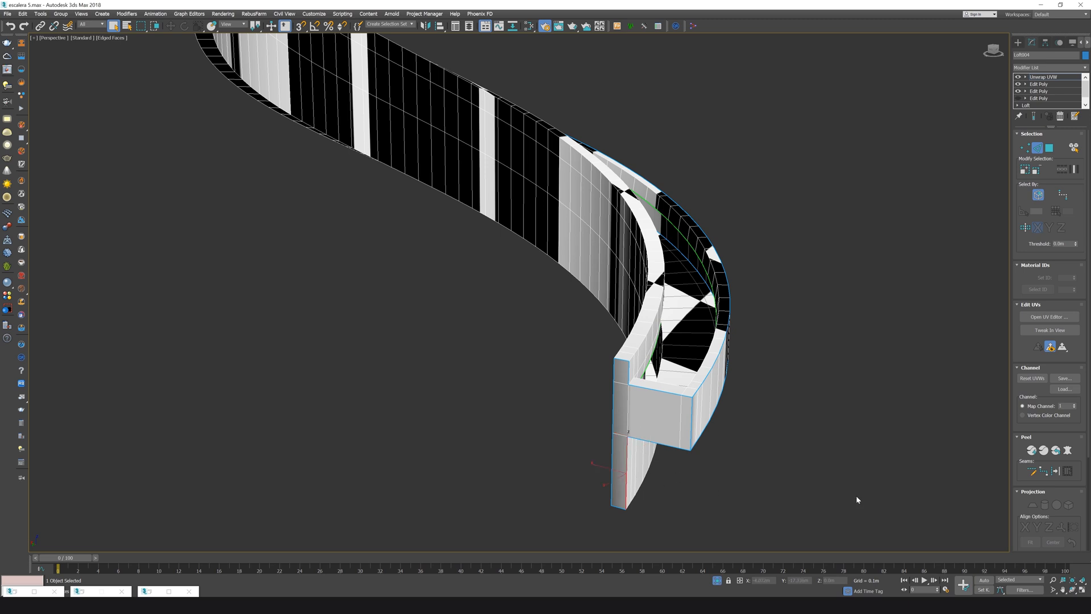
pyautogui.click(1055, 472)
# Select both upper edge loops of the inner wall and convert them to seams
pyautogui.keyDown('alt'); pyautogui.moveTo(682, 372); pyautogui.dragTo(633, 384, button='middle'); pyautogui.keyUp('alt')
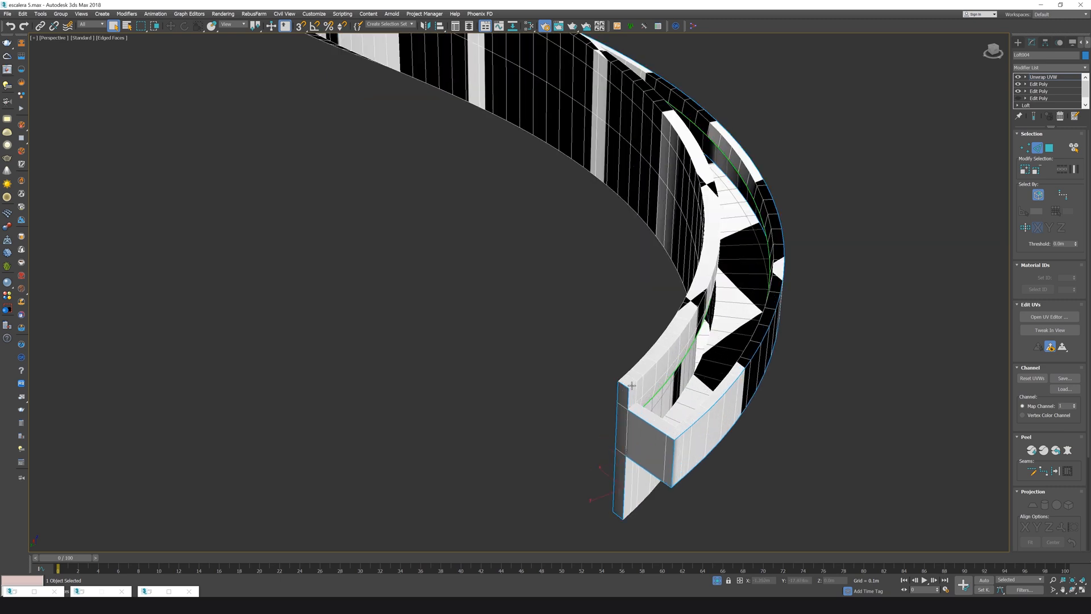
pyautogui.doubleClick(631, 387)
pyautogui.keyDown('ctrl'); pyautogui.doubleClick(625, 377); pyautogui.keyUp('ctrl')
pyautogui.scroll(-4, 626, 376)
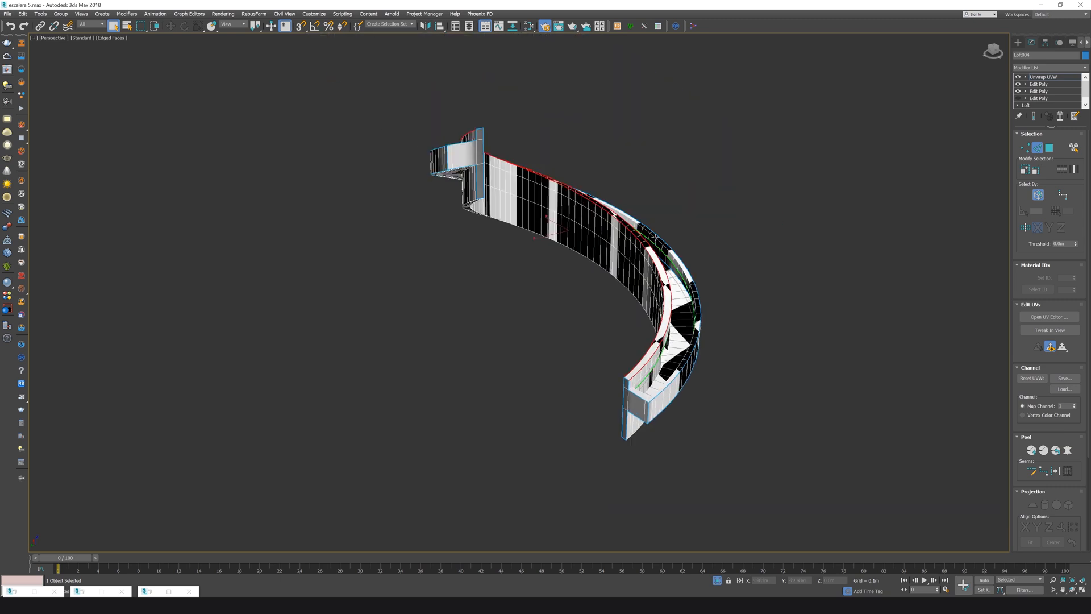
pyautogui.keyDown('alt'); pyautogui.moveTo(655, 236); pyautogui.dragTo(470, 205, button='middle'); pyautogui.keyUp('alt')
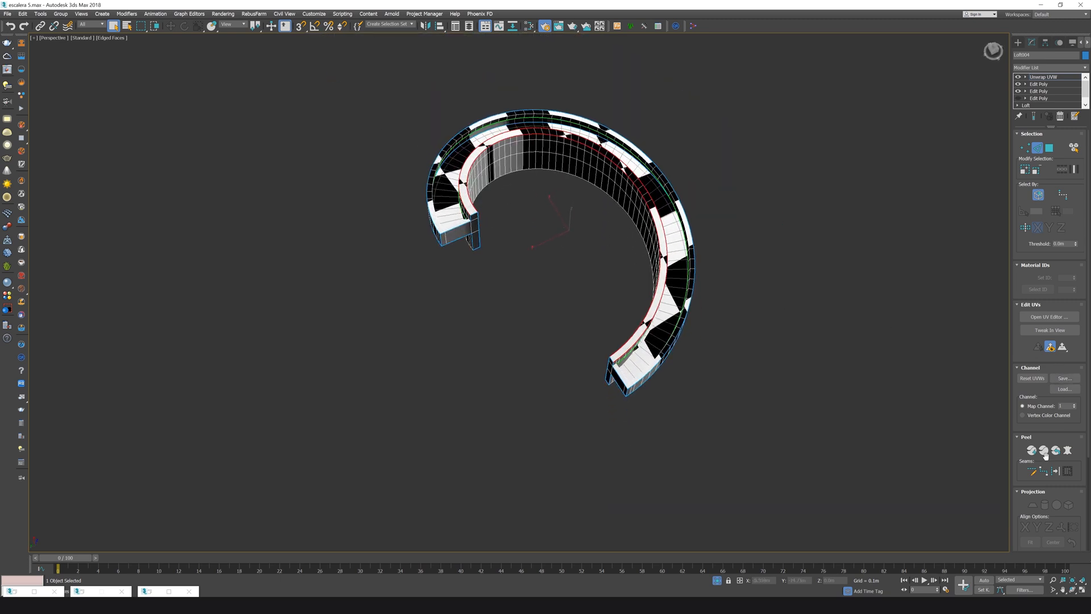
pyautogui.click(1056, 471)
# Select the short vertical edges where the inner wall meets the two end walls and convert them to seams
pyautogui.keyDown('alt'); pyautogui.moveTo(619, 372); pyautogui.dragTo(586, 398, button='middle'); pyautogui.keyUp('alt')
pyautogui.scroll(8, 592, 328)
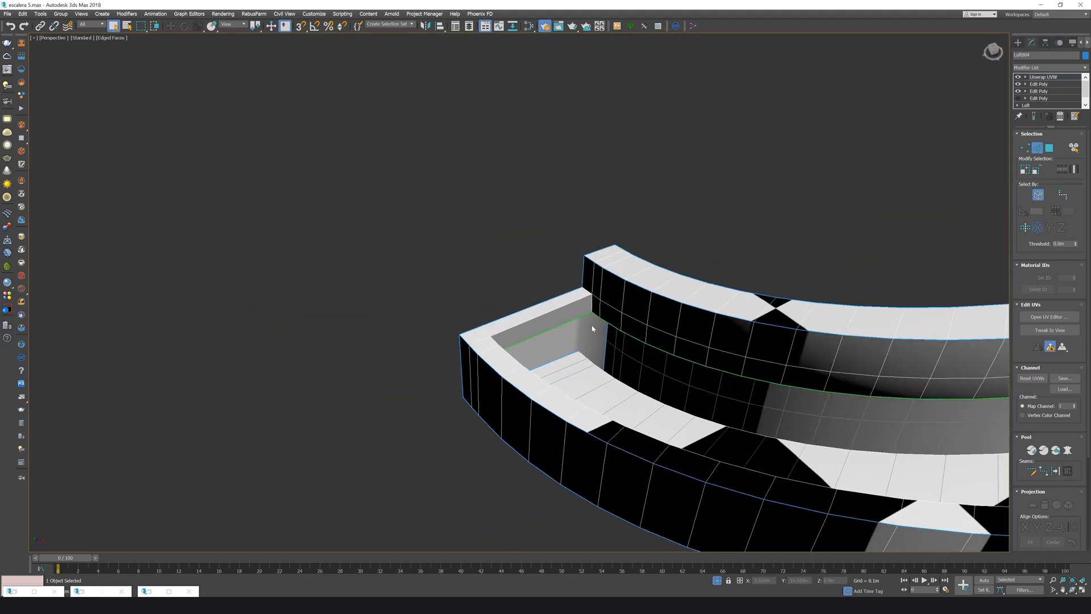
pyautogui.moveTo(593, 293); pyautogui.dragTo(651, 312, button='middle')
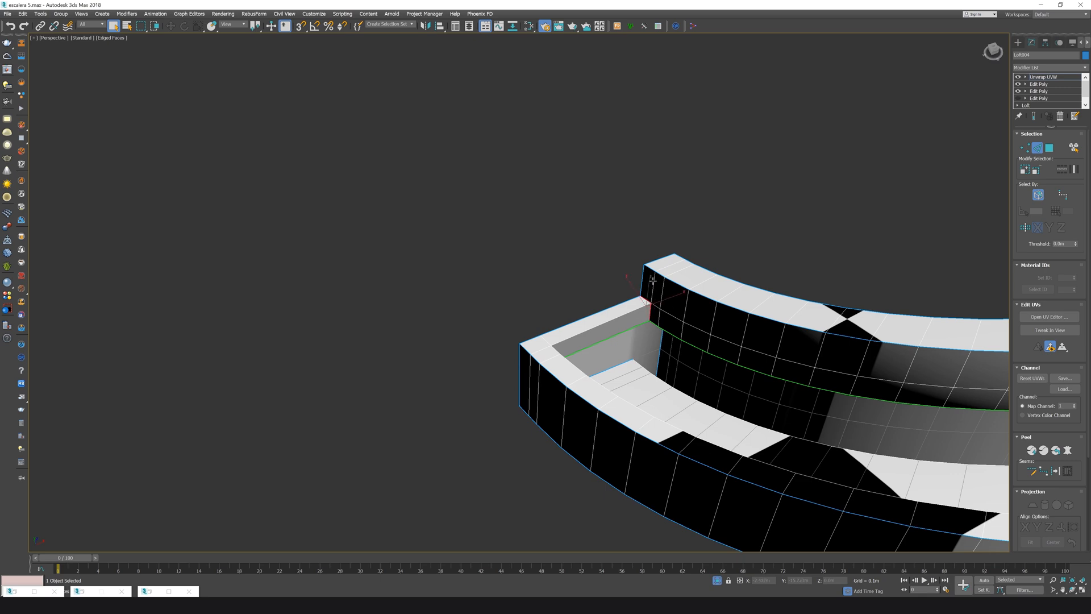
pyautogui.scroll(-4, 650, 312)
pyautogui.keyDown('alt'); pyautogui.moveTo(965, 304); pyautogui.dragTo(577, 332, button='middle'); pyautogui.keyUp('alt')
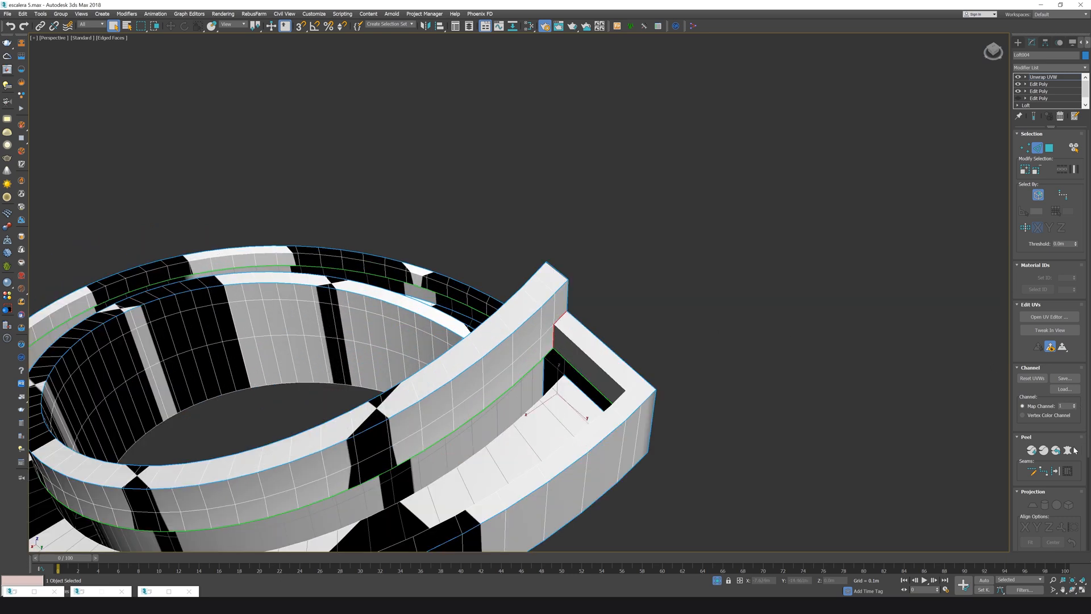
# Select the inner rim and corner edges of the planter's two end walls and convert them to seams
pyautogui.click(622, 380)
pyautogui.keyDown('alt'); pyautogui.moveTo(625, 406); pyautogui.dragTo(632, 422, button='middle'); pyautogui.keyUp('alt')
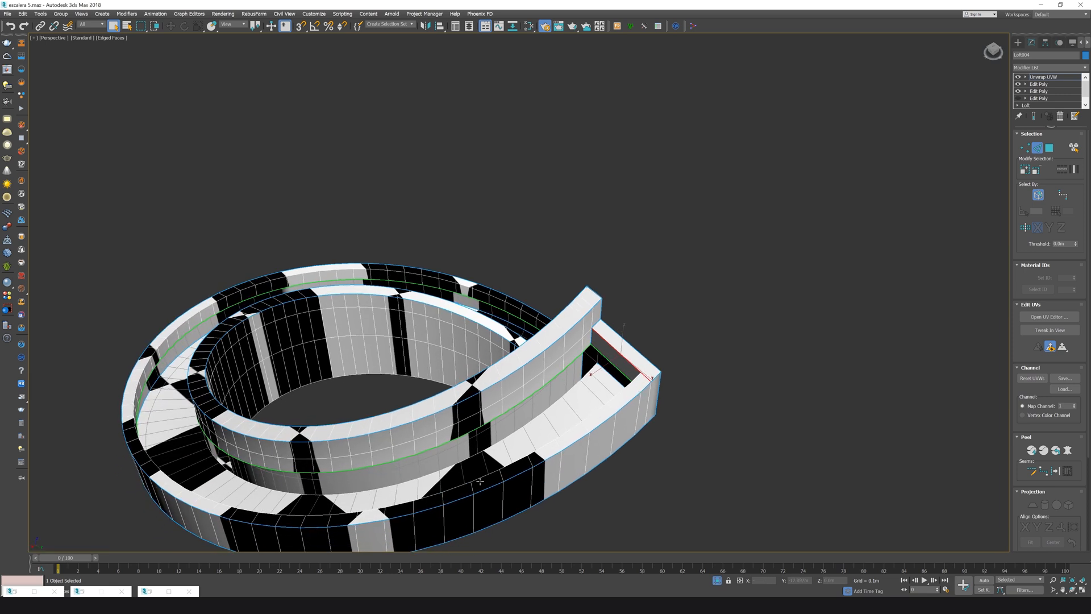
pyautogui.keyDown('alt'); pyautogui.moveTo(639, 375); pyautogui.dragTo(733, 401, button='middle'); pyautogui.keyUp('alt')
pyautogui.keyDown('ctrl'); pyautogui.click(648, 357); pyautogui.keyUp('ctrl')
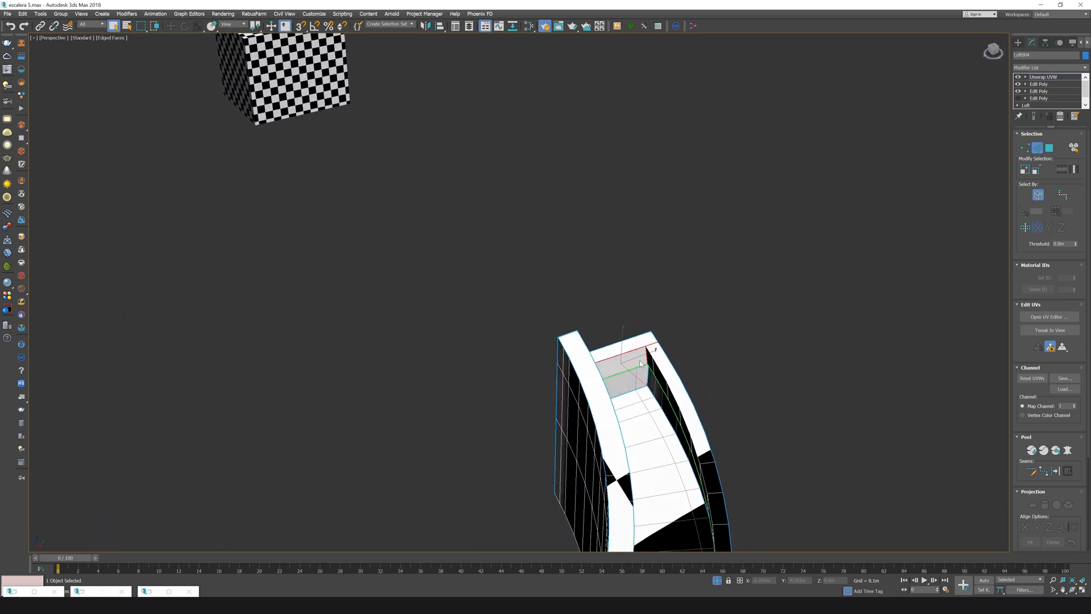
pyautogui.scroll(-6, 639, 358)
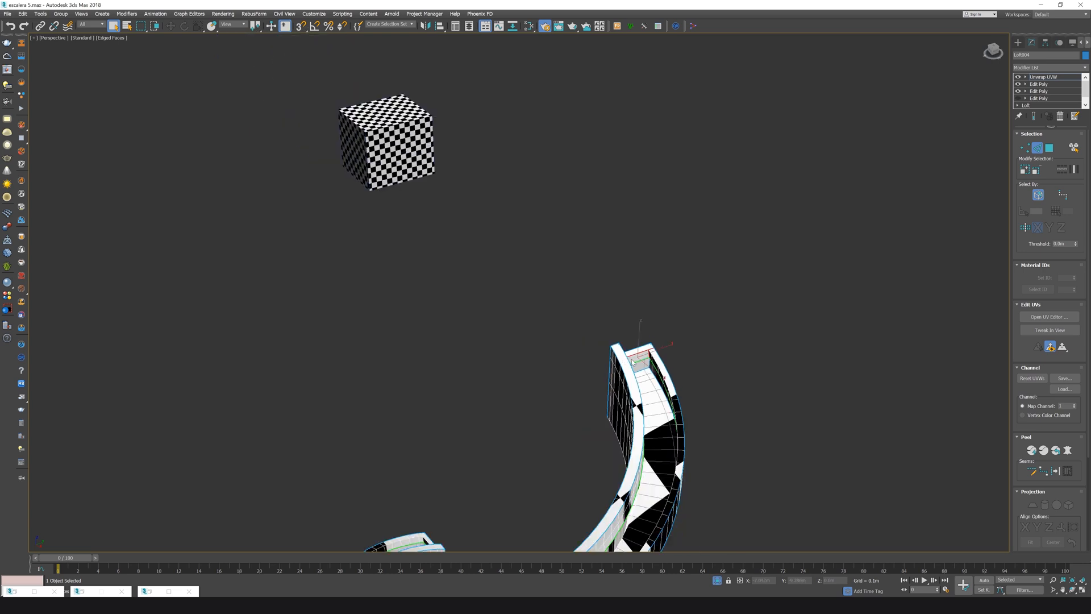
pyautogui.keyDown('alt'); pyautogui.moveTo(546, 462); pyautogui.dragTo(707, 392, button='middle'); pyautogui.keyUp('alt')
pyautogui.scroll(4, 684, 386)
pyautogui.scroll(3, 840, 476)
pyautogui.moveTo(817, 476); pyautogui.dragTo(569, 242, button='middle')
pyautogui.keyDown('alt'); pyautogui.moveTo(569, 242); pyautogui.dragTo(526, 259, button='middle'); pyautogui.keyUp('alt')
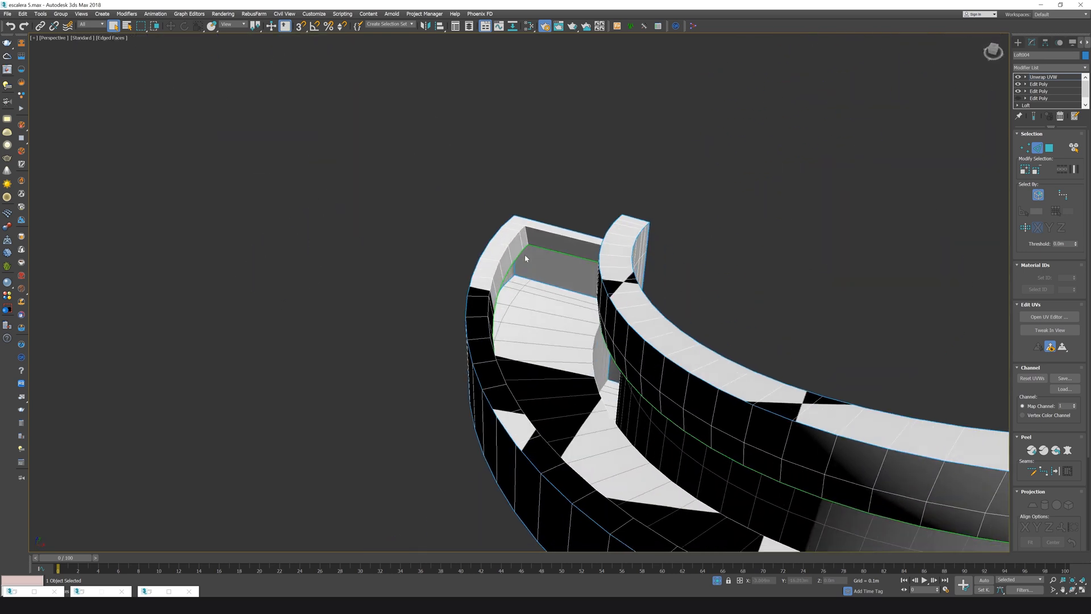
pyautogui.click(533, 228)
pyautogui.keyDown('alt'); pyautogui.moveTo(548, 244); pyautogui.dragTo(566, 254, button='middle'); pyautogui.keyUp('alt')
pyautogui.scroll(-4, 585, 249)
pyautogui.keyDown('alt'); pyautogui.moveTo(669, 307); pyautogui.dragTo(631, 295, button='middle'); pyautogui.keyUp('alt')
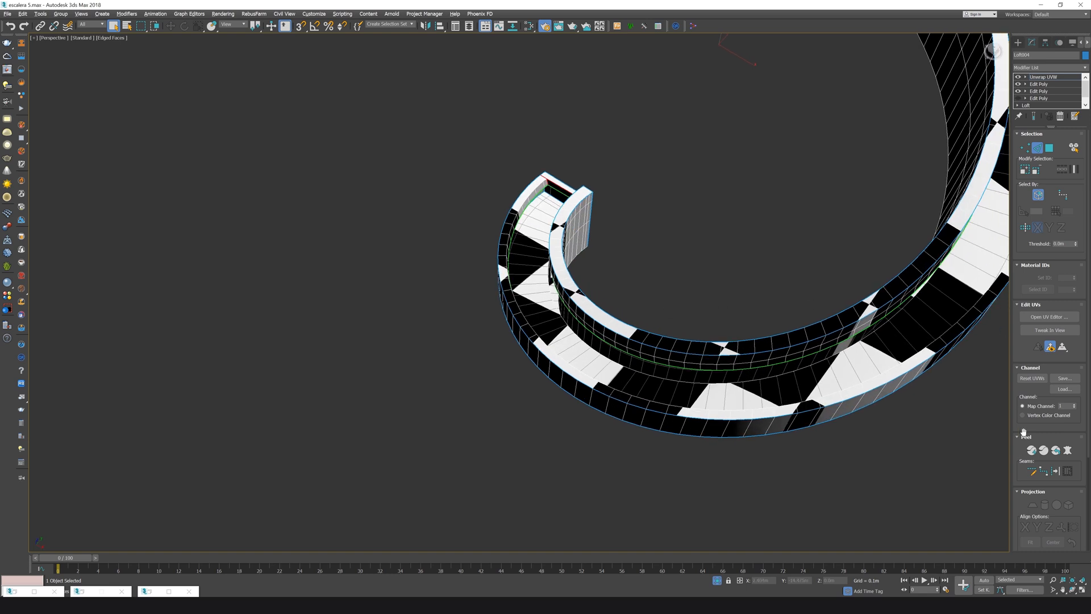
# Select the inner upper edge loop of the outer wall and convert it to seams
pyautogui.doubleClick(541, 185)
pyautogui.scroll(-5, 779, 222)
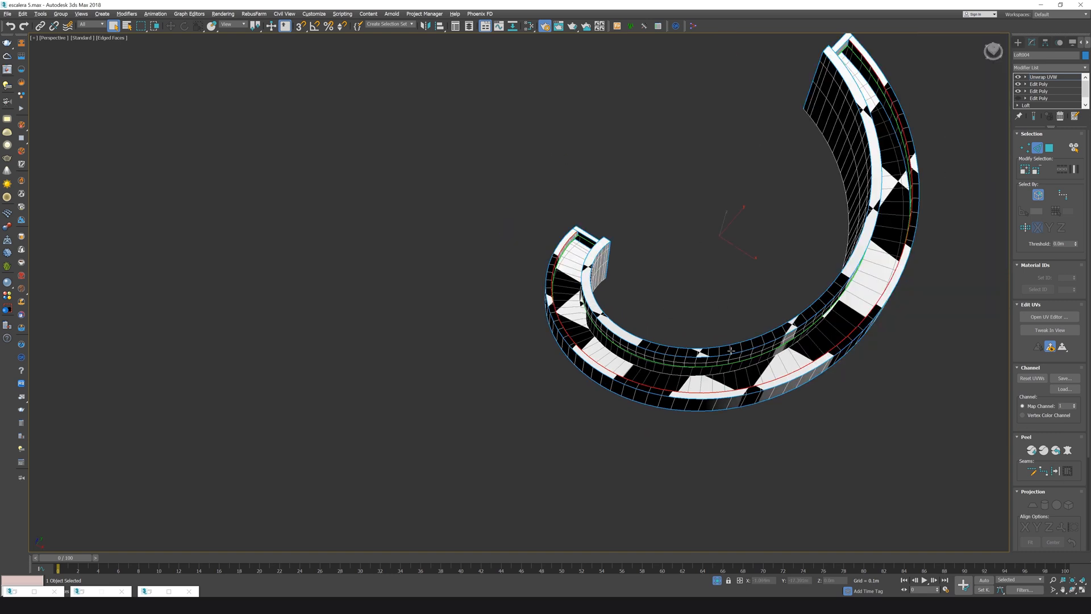
pyautogui.moveTo(826, 196); pyautogui.dragTo(763, 303, button='middle')
pyautogui.scroll(5, 762, 303)
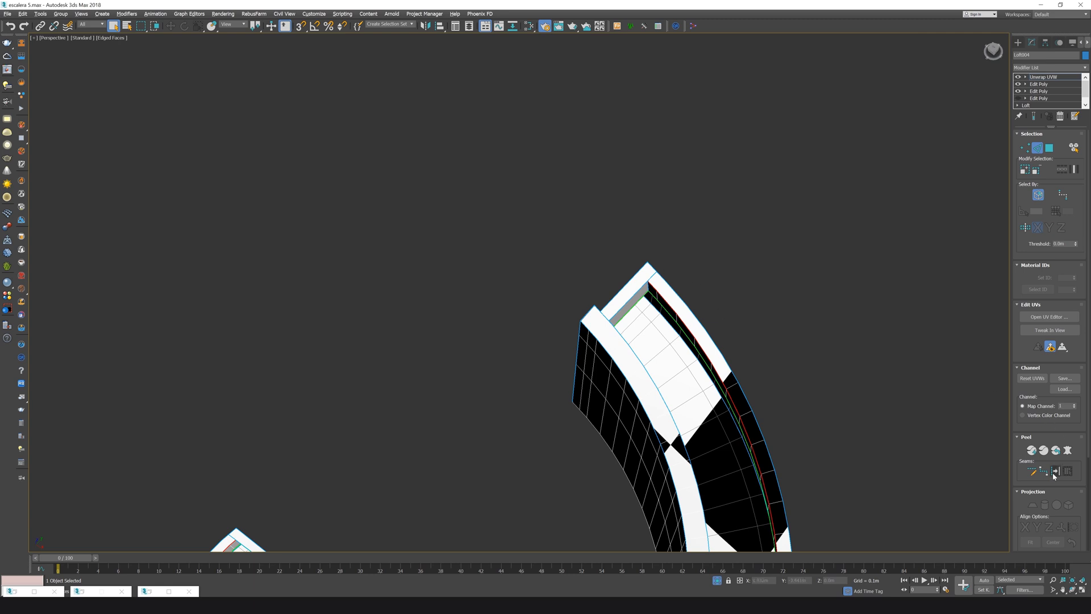
# Select the edge loop where the planter's underside meets the inner wall and convert it to seams
pyautogui.scroll(-6, 755, 248)
pyautogui.keyDown('alt'); pyautogui.moveTo(754, 247); pyautogui.dragTo(669, 213, button='middle'); pyautogui.keyUp('alt')
pyautogui.scroll(5, 669, 213)
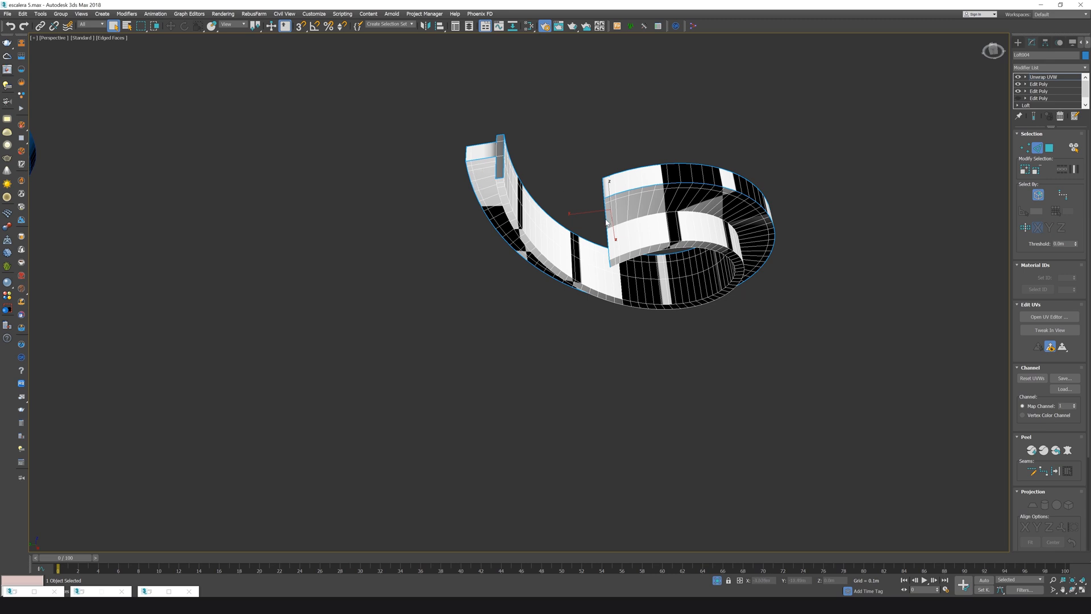
pyautogui.keyDown('alt'); pyautogui.moveTo(623, 225); pyautogui.dragTo(802, 437, button='middle'); pyautogui.keyUp('alt')
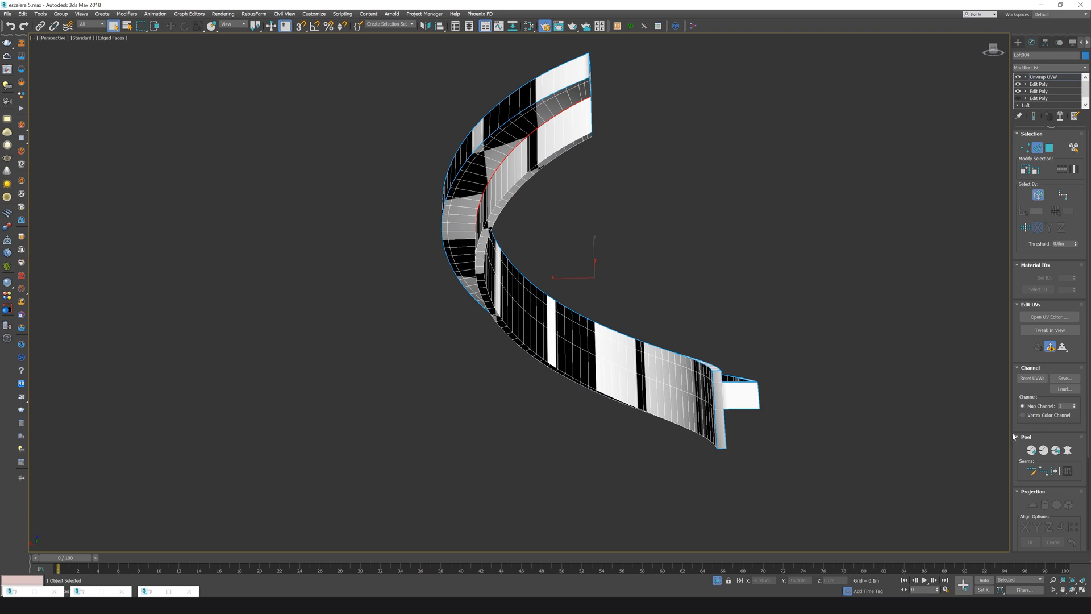
pyautogui.click(607, 179)
# Select the lower edge loop on the outward-facing side of the inner wall and convert it to seams
pyautogui.doubleClick(559, 151)
pyautogui.keyDown('alt'); pyautogui.moveTo(582, 149); pyautogui.dragTo(680, 163, button='middle'); pyautogui.keyUp('alt')
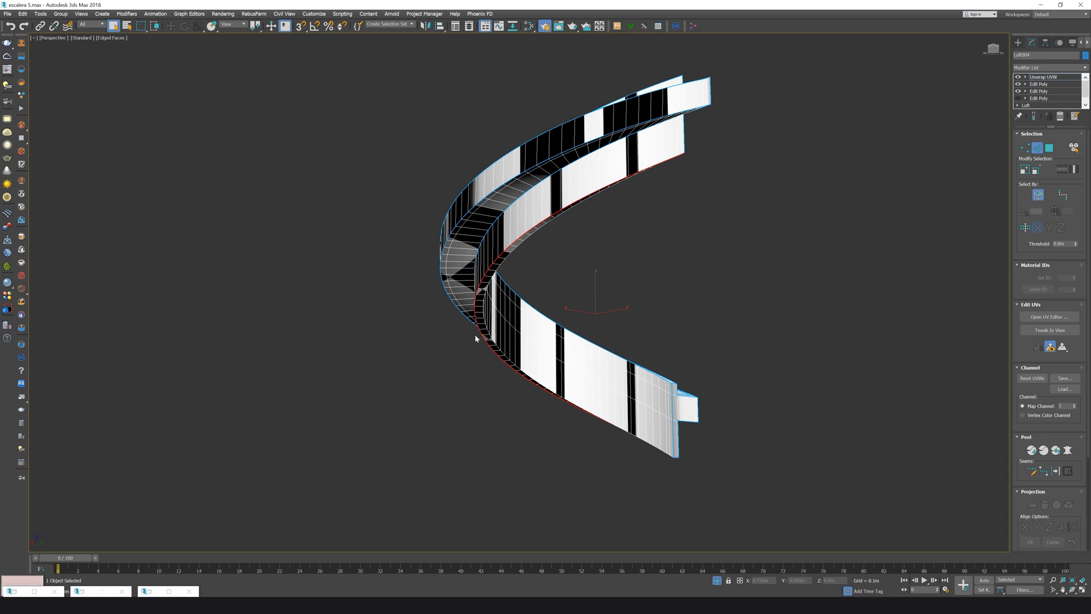
pyautogui.keyDown('alt'); pyautogui.moveTo(476, 337); pyautogui.dragTo(610, 232, button='middle'); pyautogui.keyUp('alt')
pyautogui.keyDown('alt'); pyautogui.moveTo(486, 342); pyautogui.dragTo(732, 373, button='middle'); pyautogui.keyUp('alt')
pyautogui.click(1055, 471)
# Select the lower edge loop on the inward-facing side of the inner wall and convert it to seams
pyautogui.scroll(2, 732, 374)
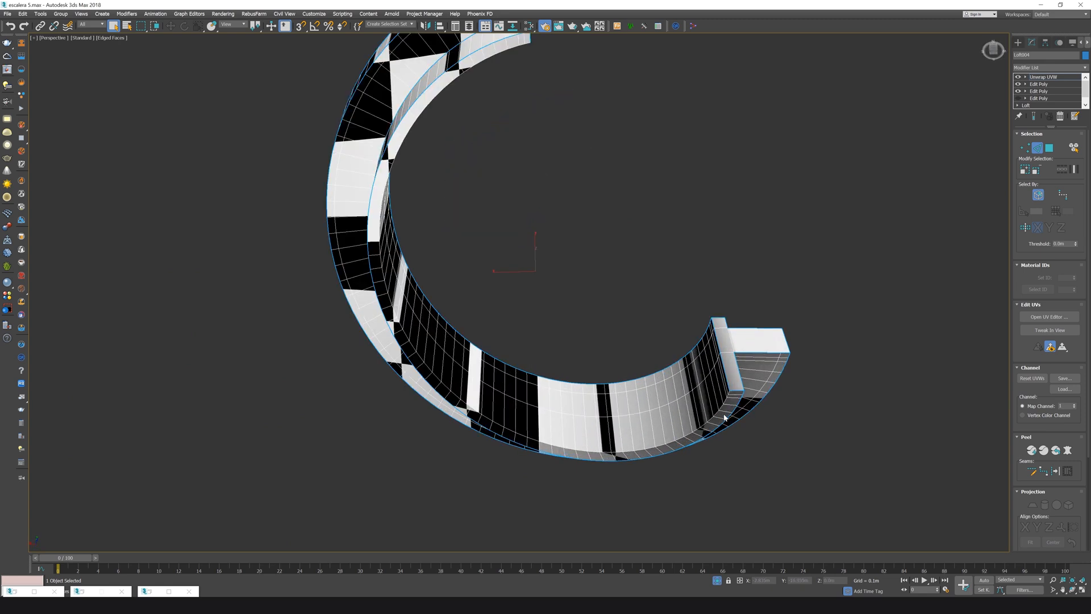
pyautogui.scroll(3, 725, 403)
pyautogui.doubleClick(725, 403)
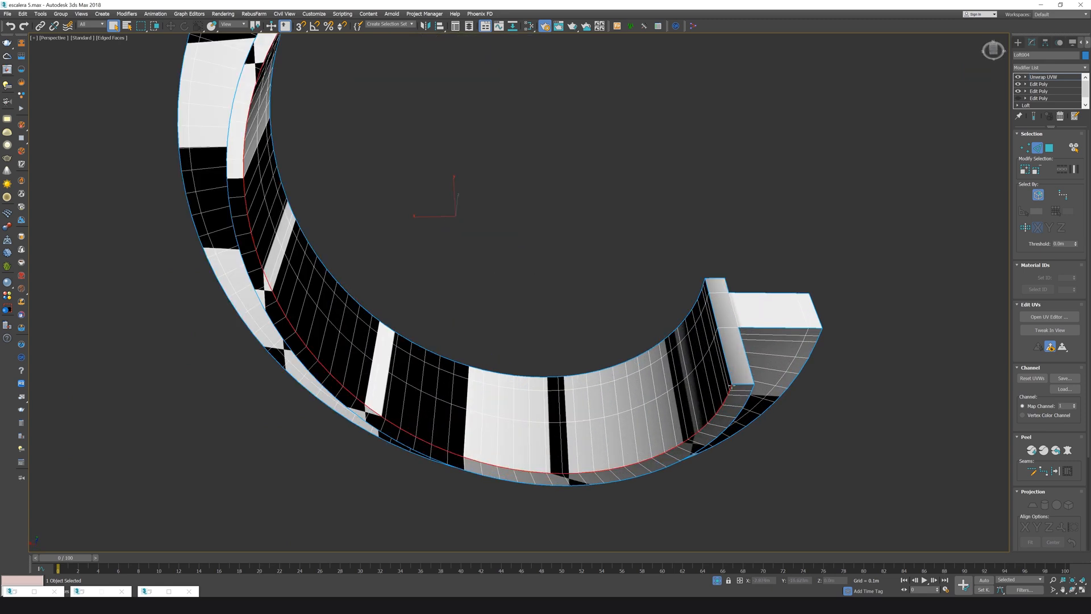
pyautogui.keyDown('alt'); pyautogui.moveTo(725, 402); pyautogui.dragTo(738, 388, button='middle'); pyautogui.keyUp('alt')
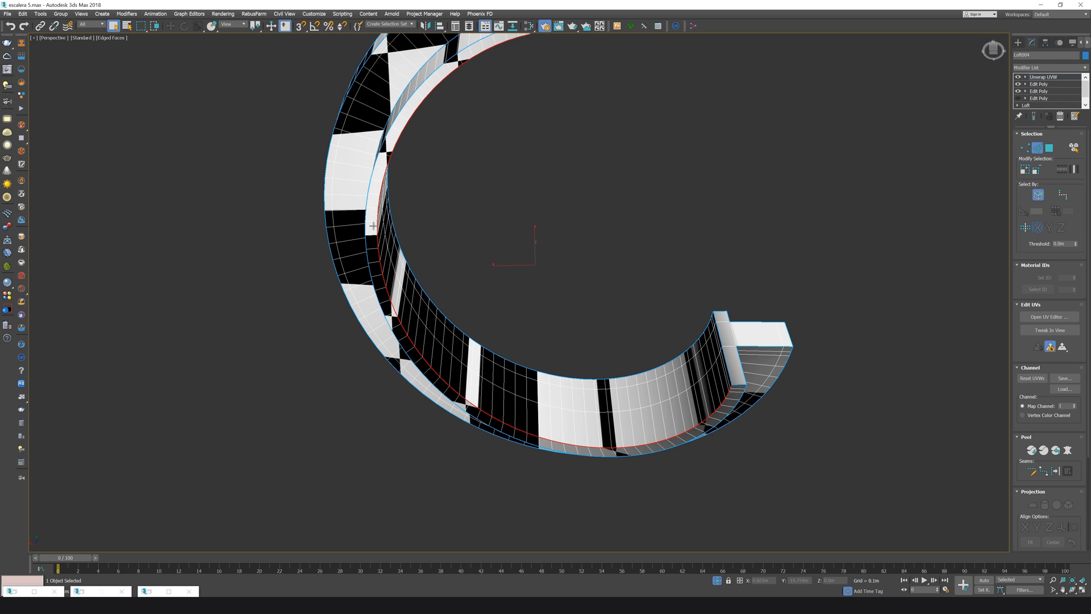
pyautogui.scroll(-3, 520, 116)
pyautogui.keyDown('alt'); pyautogui.moveTo(526, 116); pyautogui.dragTo(477, 172, button='middle'); pyautogui.keyUp('alt')
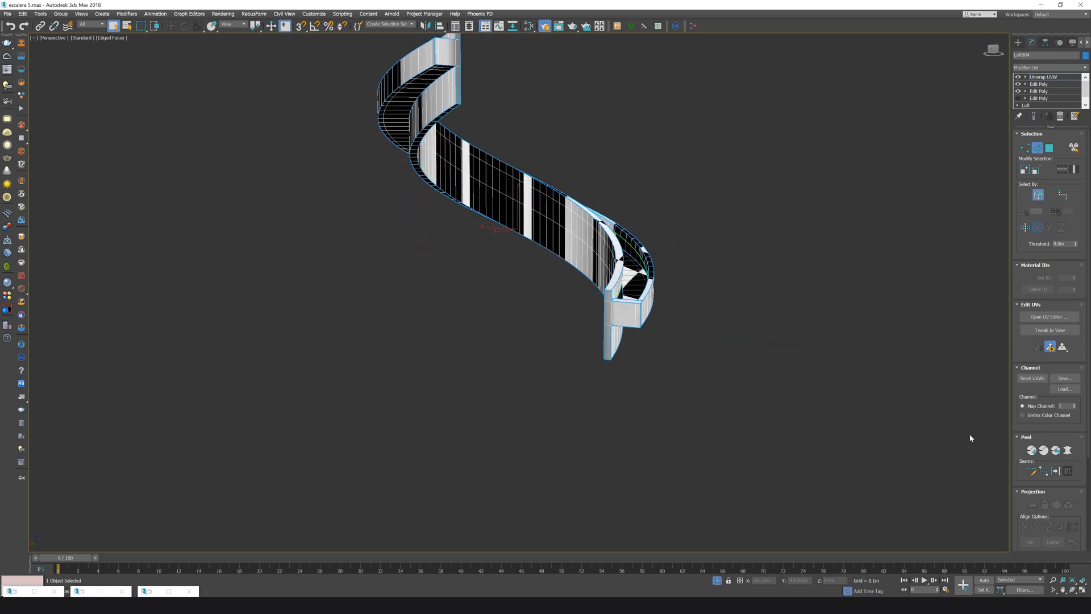
# Switch the Unwrap UVW modifier to polygon level and select all polygons of the loft copy
pyautogui.scroll(-3, 738, 347)
pyautogui.keyDown('alt'); pyautogui.moveTo(738, 347); pyautogui.dragTo(687, 348, button='middle'); pyautogui.keyUp('alt')
pyautogui.press('2')
pyautogui.scroll(3, 584, 175)
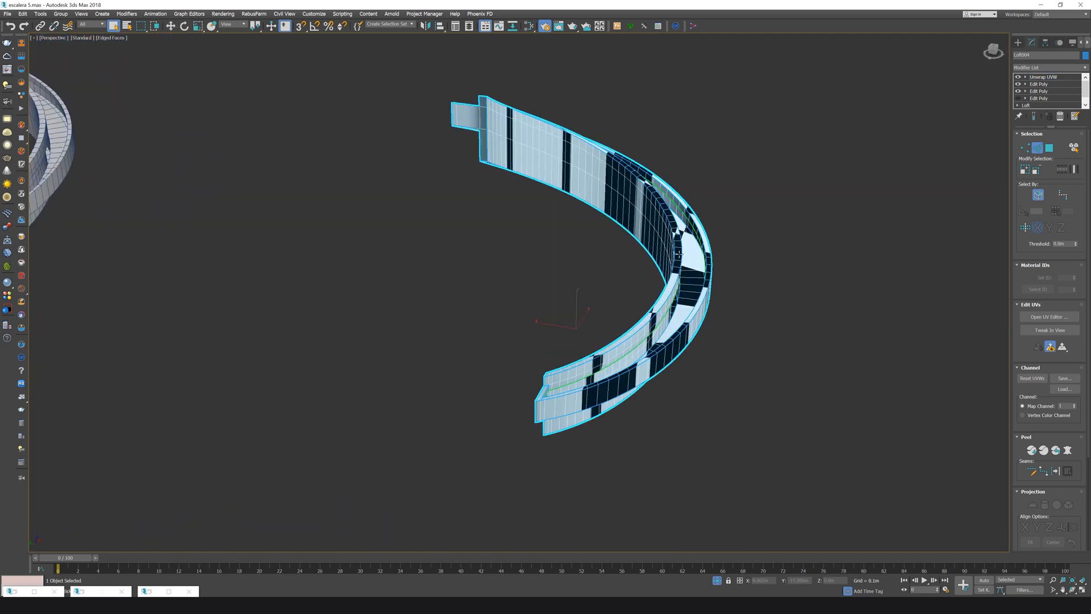
pyautogui.keyDown('alt'); pyautogui.moveTo(584, 175); pyautogui.dragTo(645, 267, button='middle'); pyautogui.keyUp('alt')
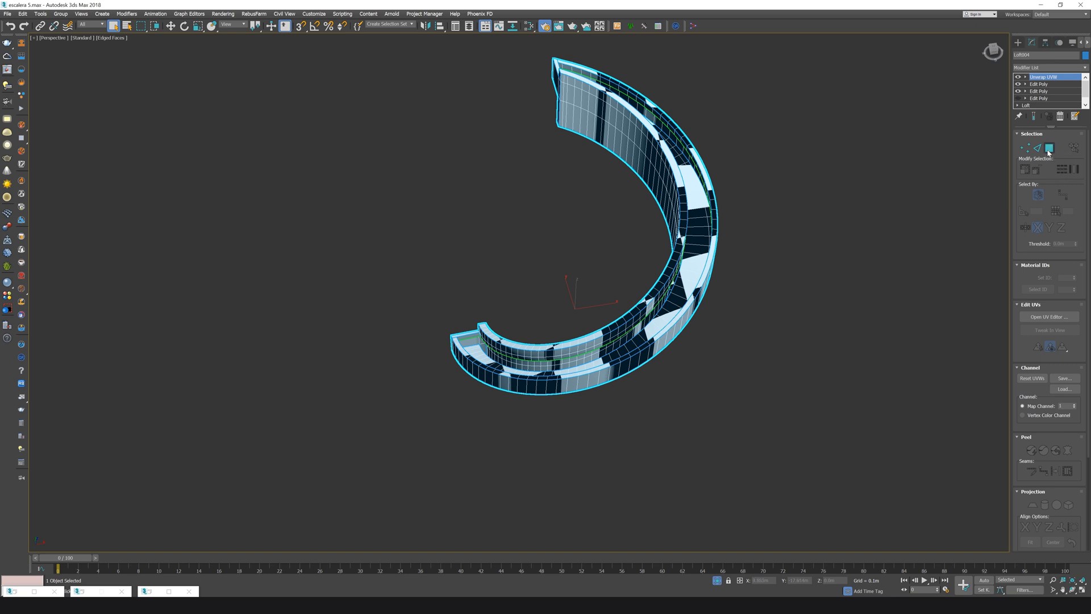
pyautogui.click(1050, 148)
pyautogui.hotkey('ctrl', 'a')
pyautogui.press('z')
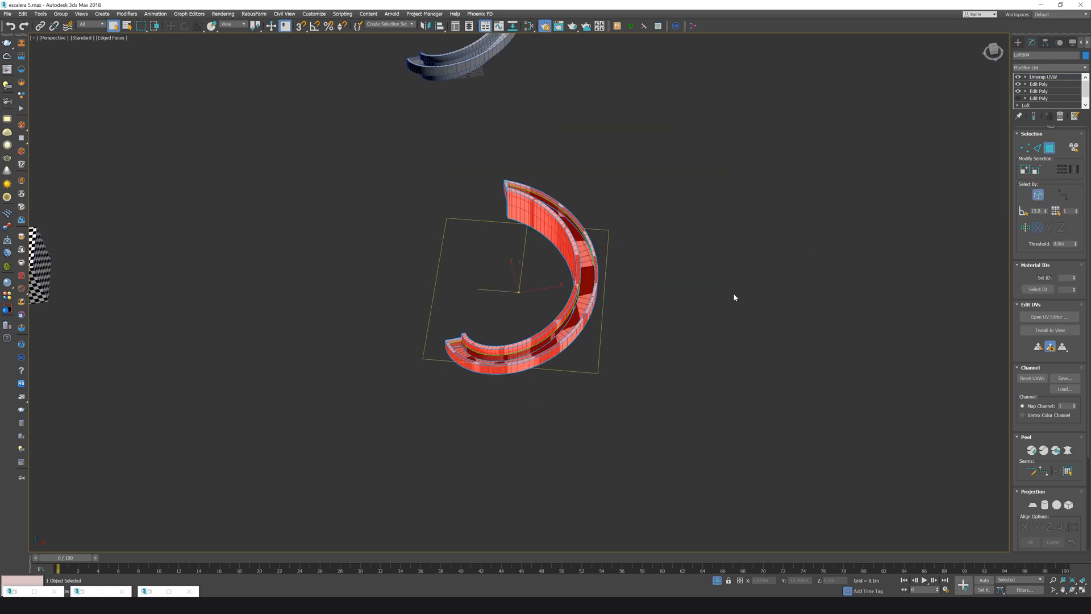
# Open the UV editor and arrange its enlarged window beside the loft copy in the viewport
pyautogui.keyDown('alt'); pyautogui.moveTo(734, 294); pyautogui.dragTo(864, 319, button='middle'); pyautogui.keyUp('alt')
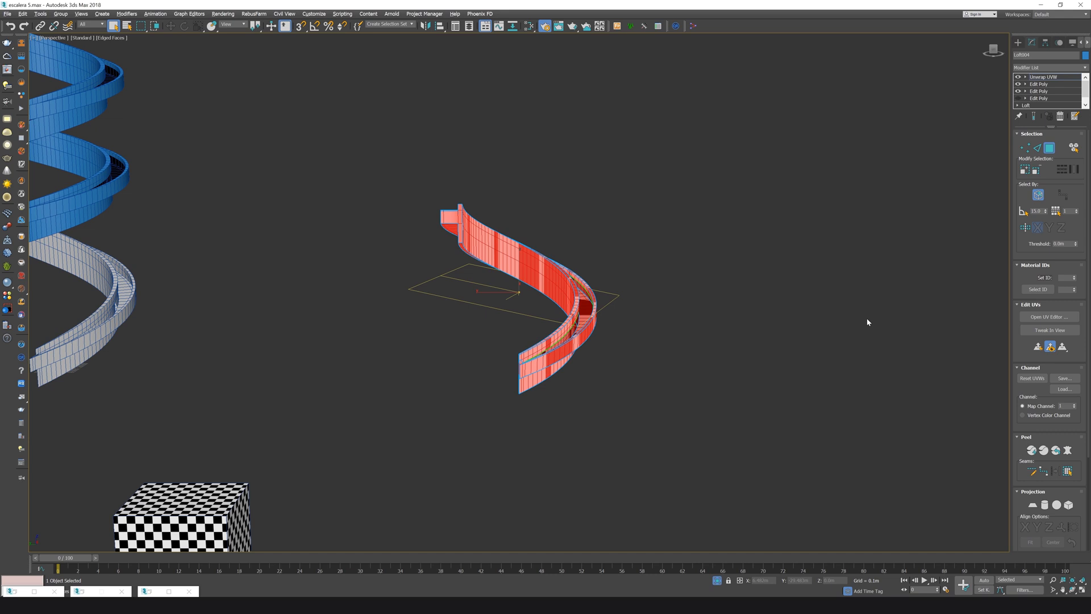
pyautogui.click(1039, 317)
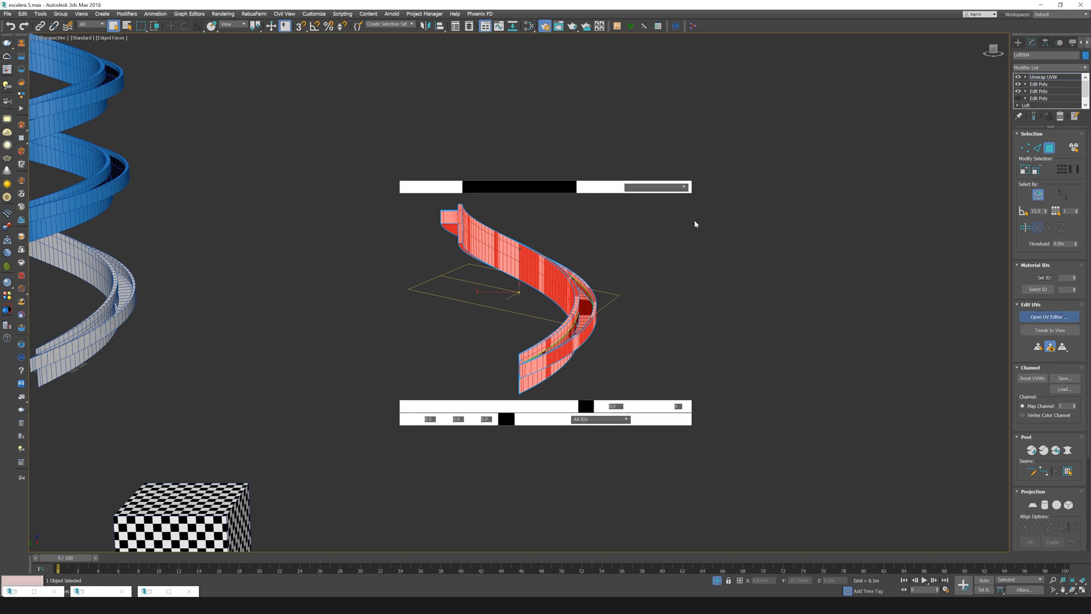
pyautogui.moveTo(196, 221); pyautogui.dragTo(487, 423)
pyautogui.moveTo(621, 349); pyautogui.dragTo(895, 364, button='middle')
pyautogui.scroll(5, 807, 384)
pyautogui.moveTo(487, 425); pyautogui.dragTo(560, 476)
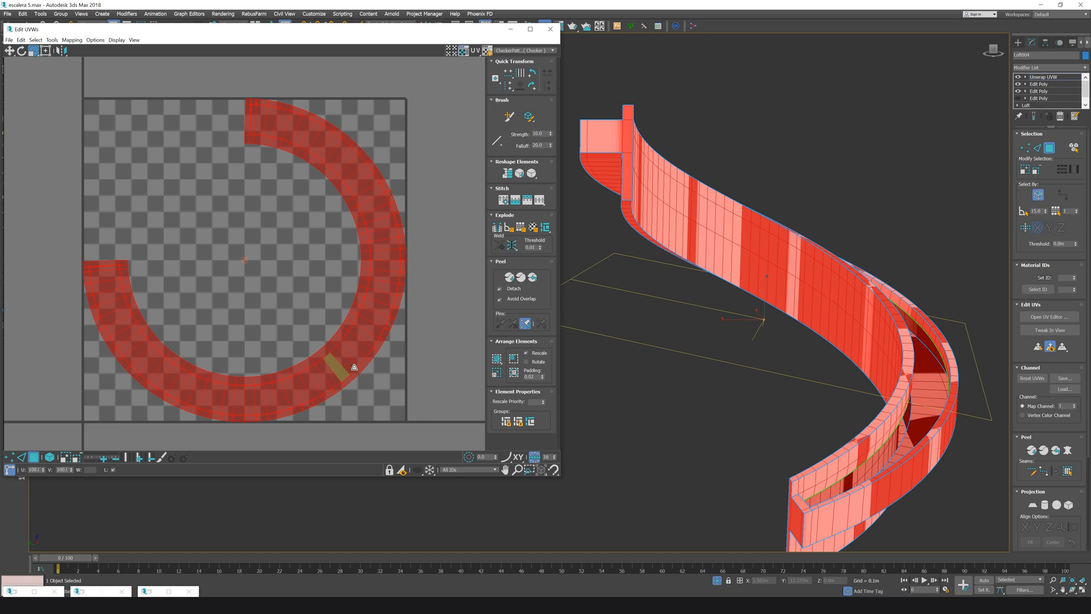
# Flatten the selected polygons by smoothing group in the UV editor and straighten the resulting UV shells
pyautogui.click(520, 229)
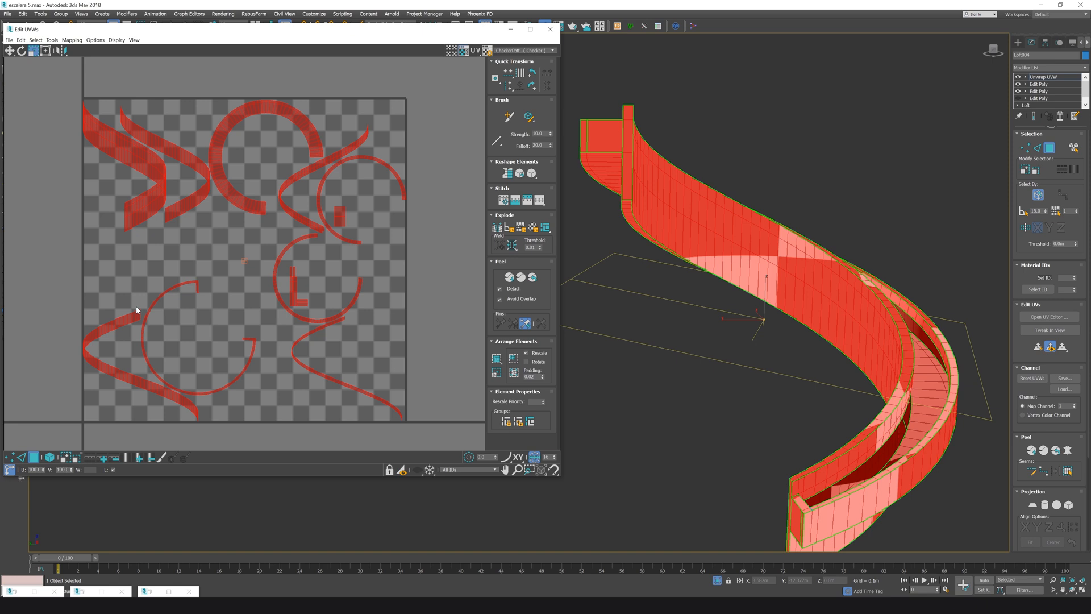
pyautogui.click(507, 174)
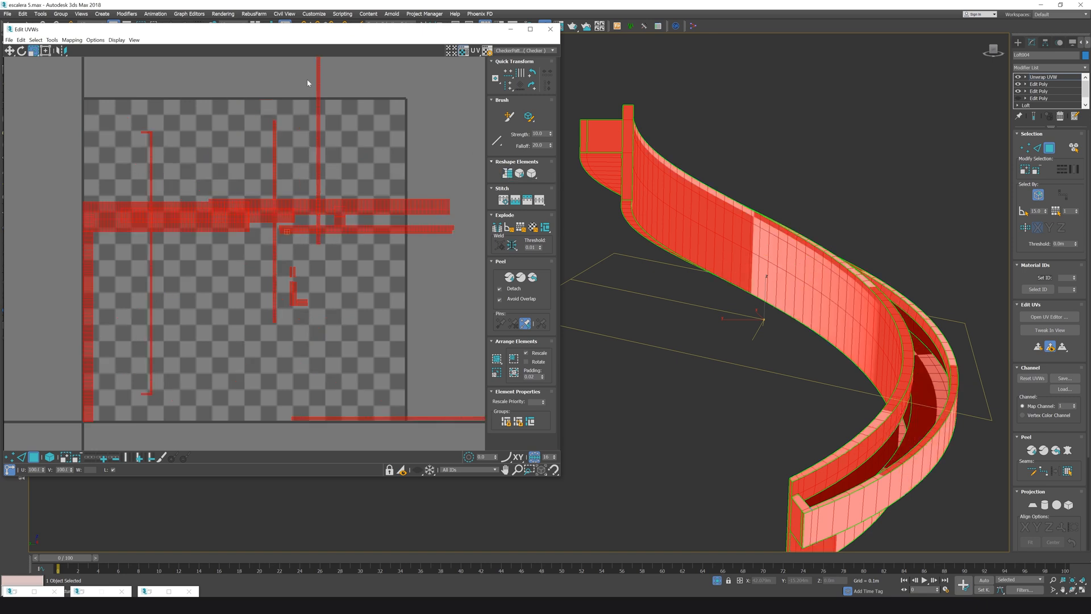
pyautogui.scroll(-2, 238, 239)
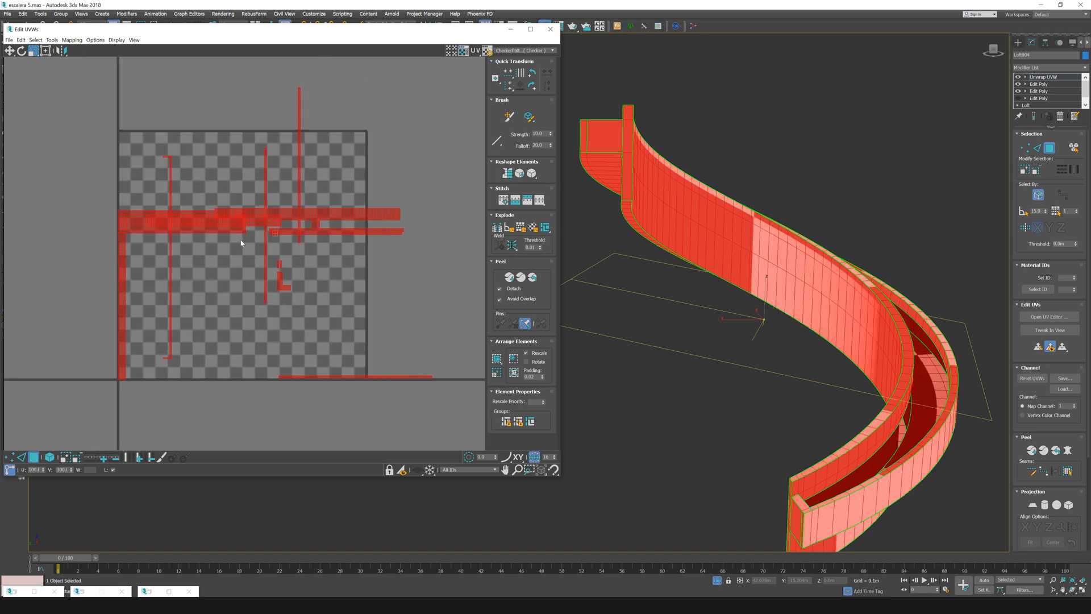
pyautogui.scroll(3, 317, 224)
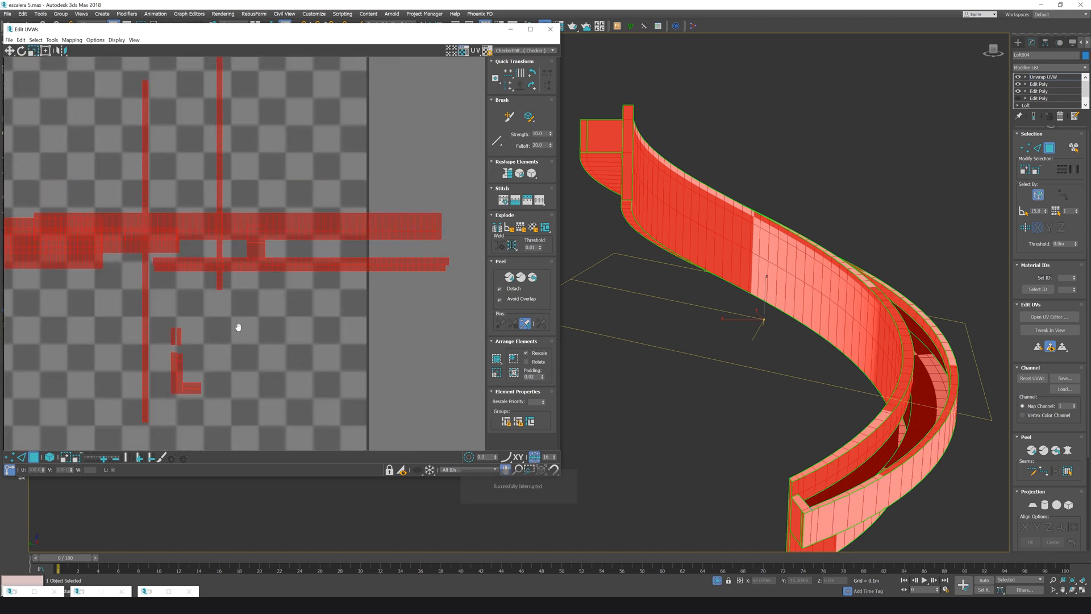
# Apply Quick Peel to the selected polygons to replace the overlapping UV shells, and straighten the peeled shells
pyautogui.scroll(4, 182, 292)
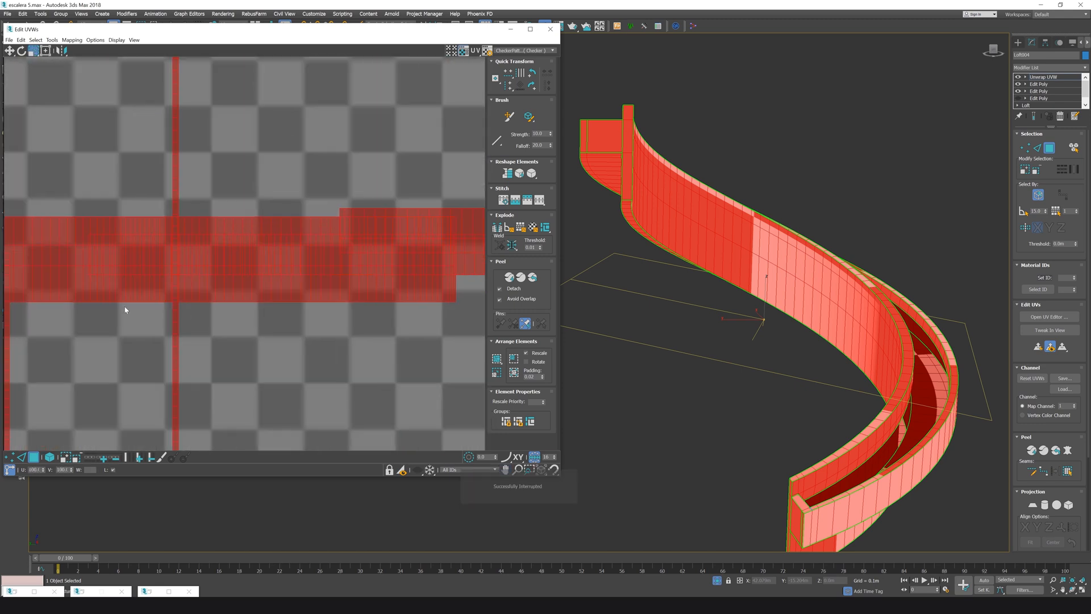
pyautogui.scroll(2, 131, 305)
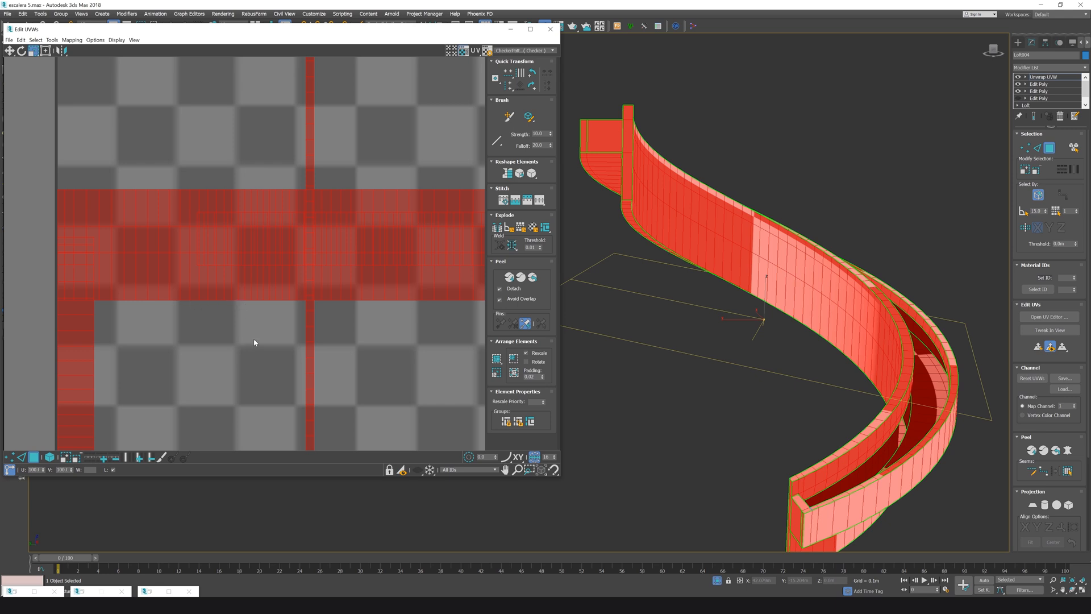
pyautogui.scroll(-5, 254, 343)
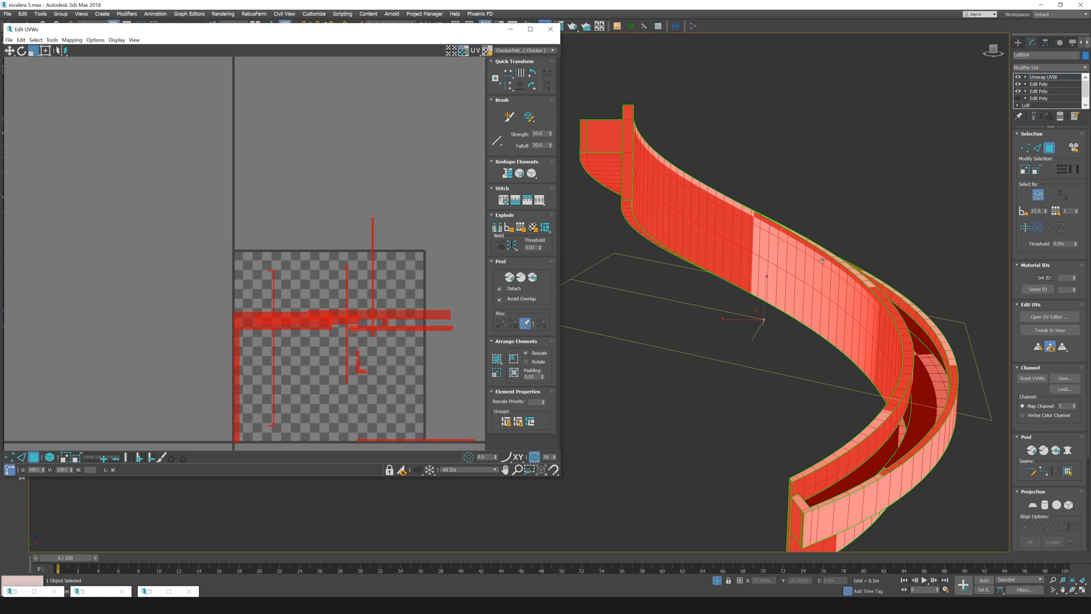
pyautogui.scroll(4, 317, 343)
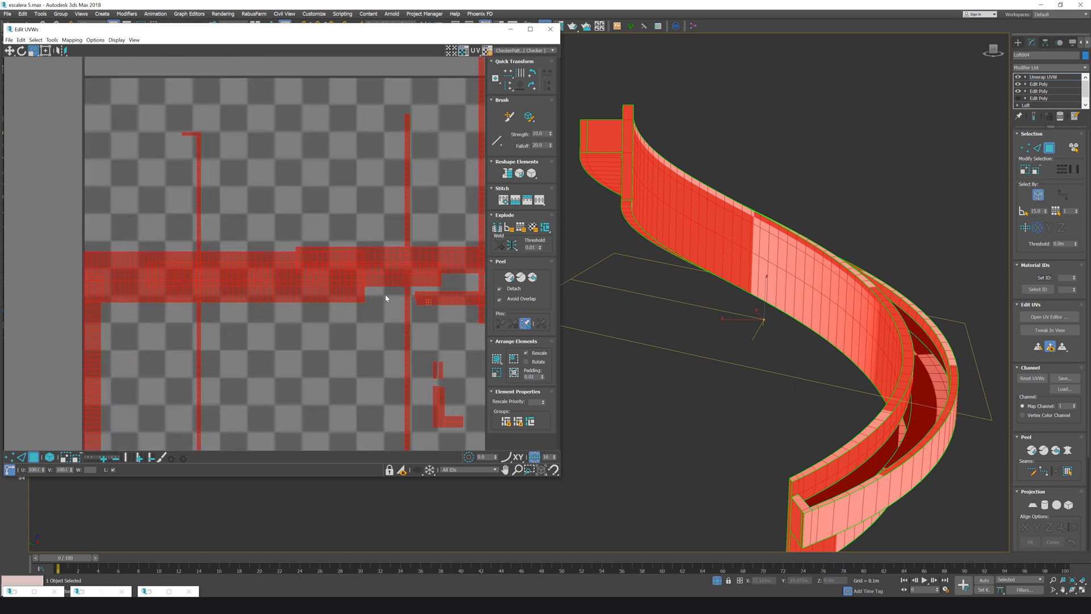
pyautogui.click(510, 278)
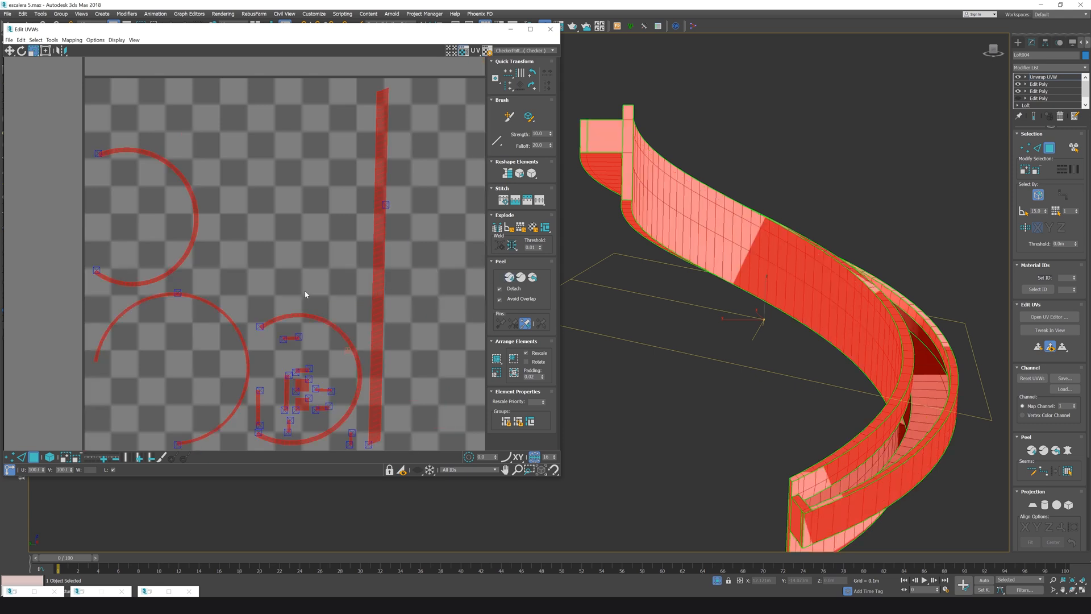
pyautogui.scroll(-2, 338, 307)
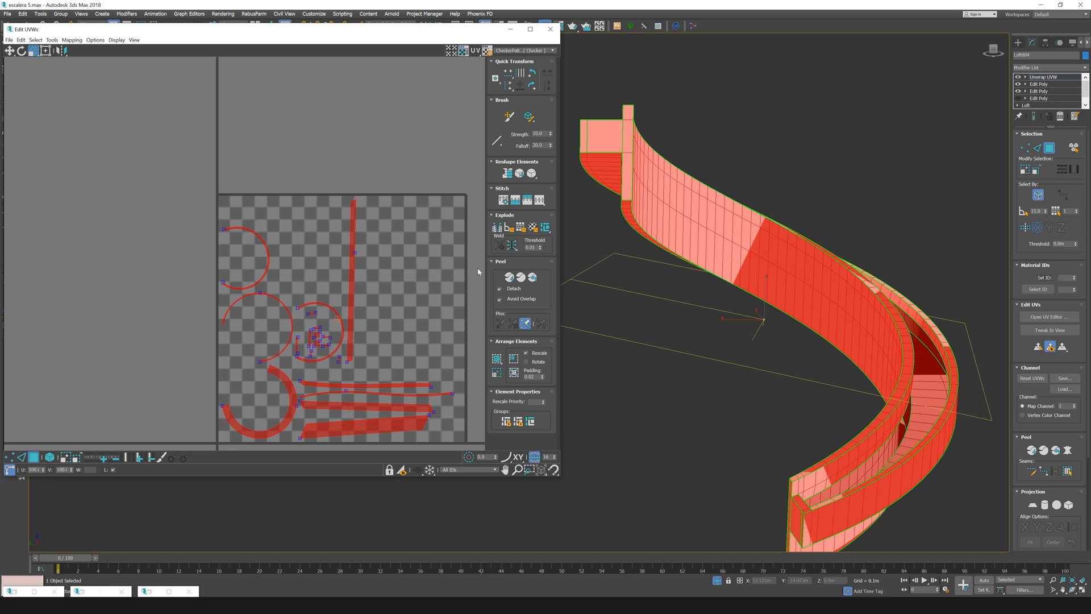
pyautogui.click(509, 174)
# Check the straightened UV shells and scale all of them up together well beyond the UV tile for a denser checker
pyautogui.scroll(10, 340, 385)
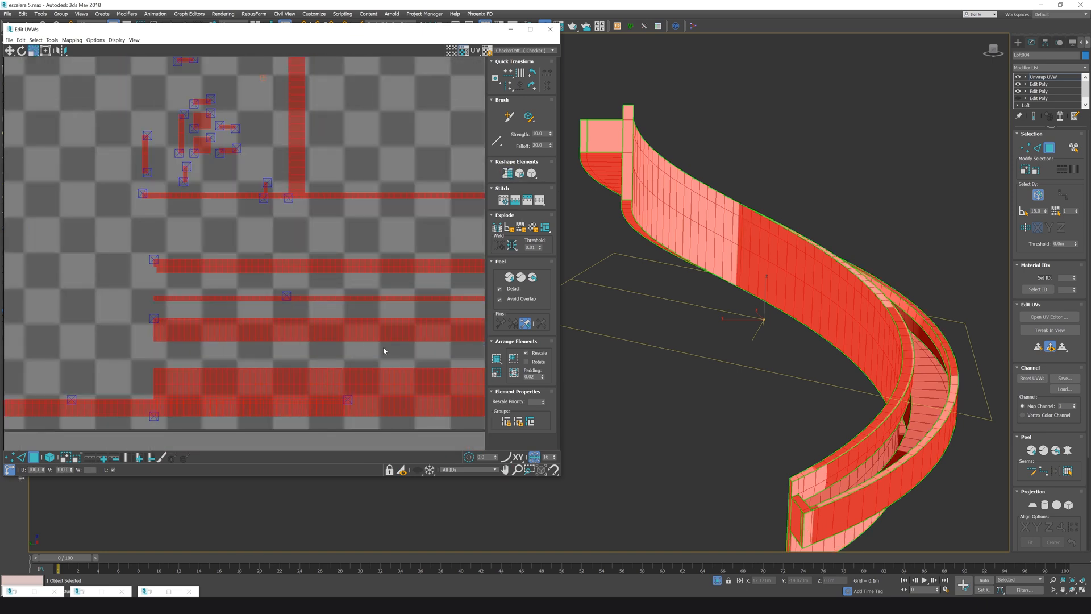
pyautogui.moveTo(378, 246); pyautogui.dragTo(254, 249, button='middle')
pyautogui.moveTo(218, 180); pyautogui.dragTo(305, 163, button='middle')
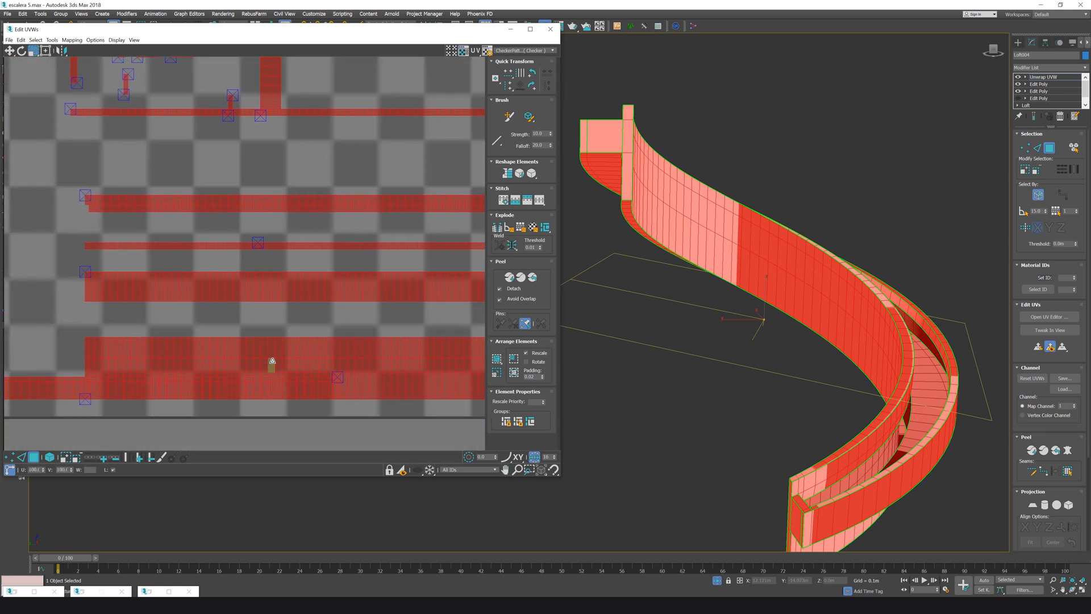
pyautogui.scroll(-2, 312, 354)
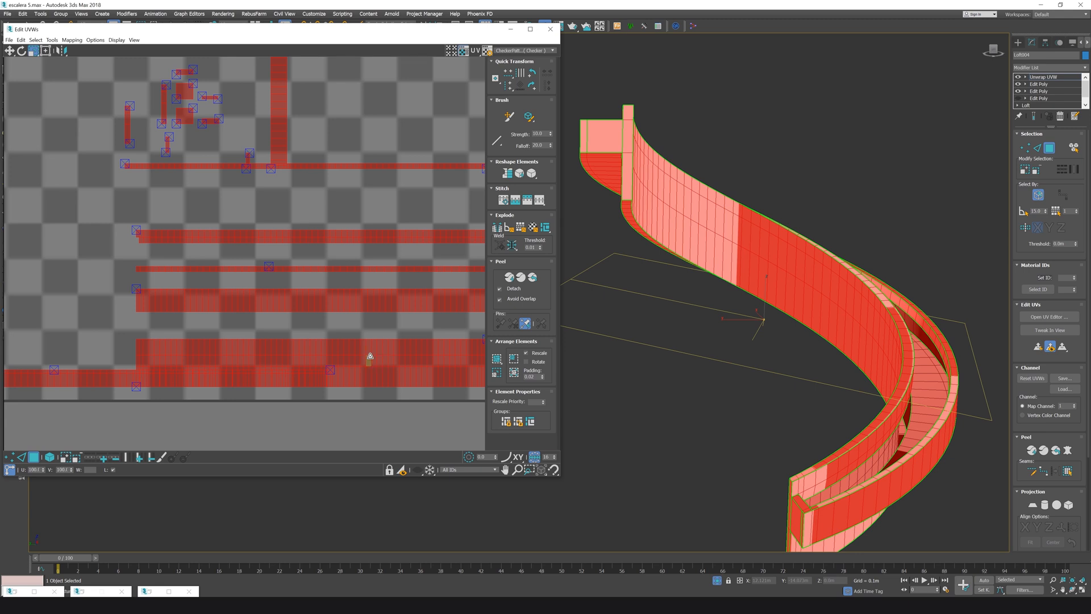
pyautogui.scroll(-5, 366, 356)
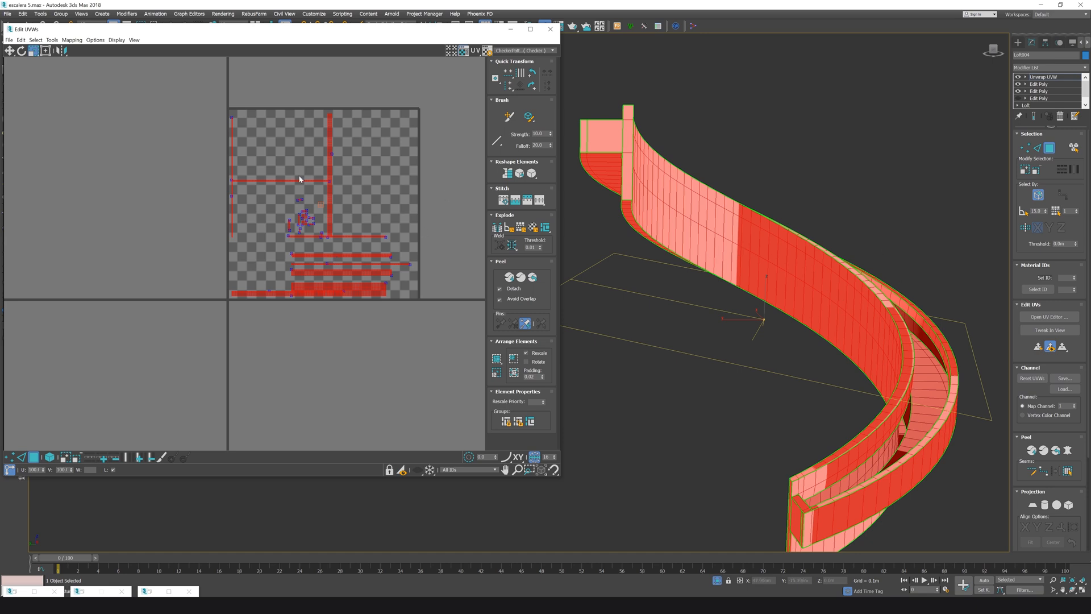
pyautogui.scroll(-3, 269, 177)
pyautogui.scroll(3, 307, 227)
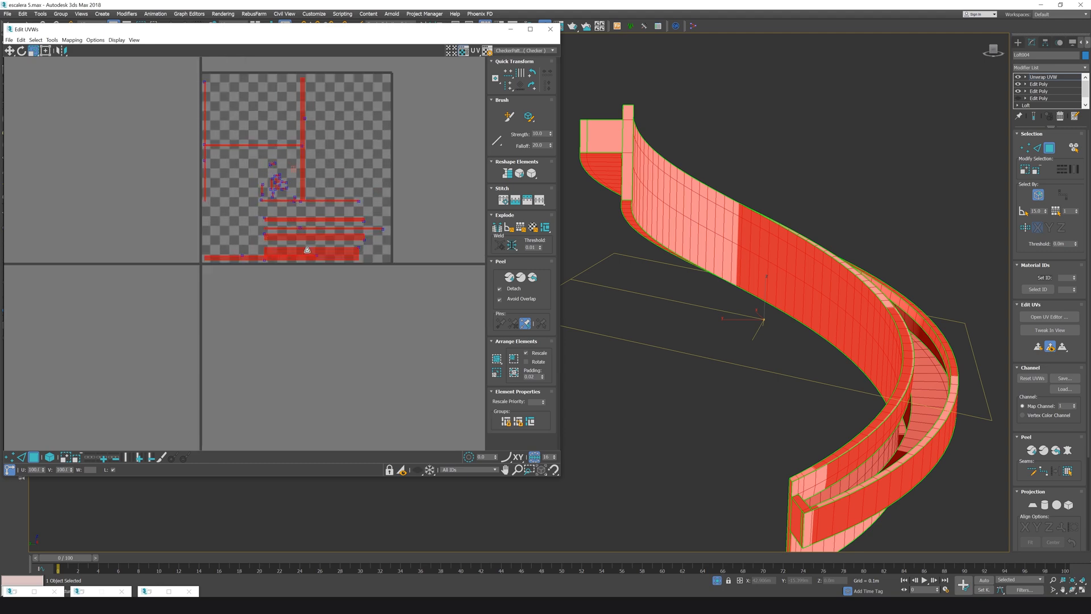
pyautogui.moveTo(307, 250); pyautogui.dragTo(421, 75)
pyautogui.scroll(-3, 378, 163)
pyautogui.moveTo(345, 313); pyautogui.dragTo(533, 52)
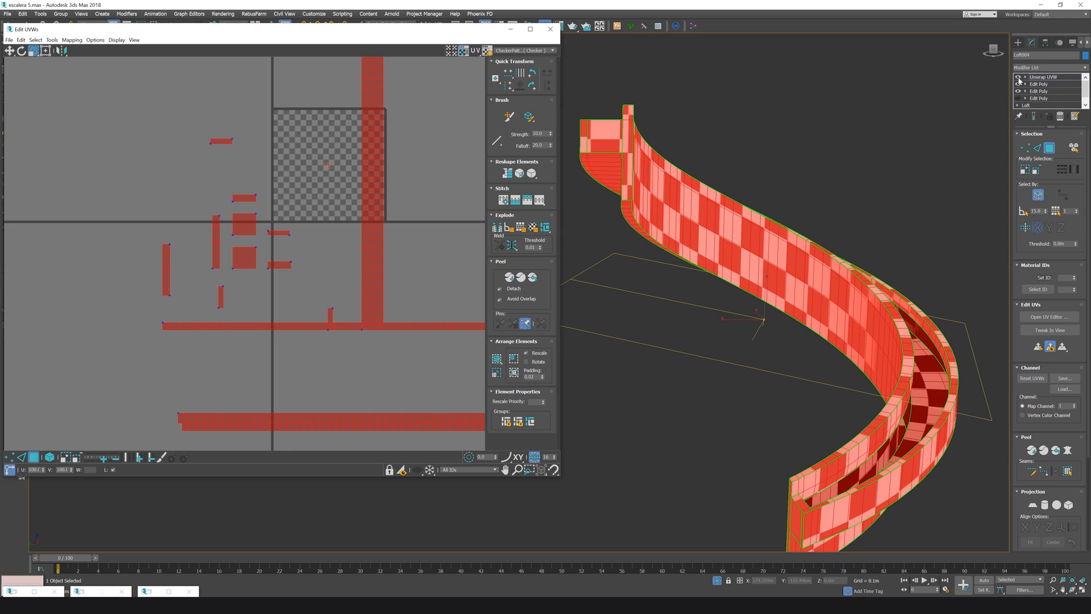
# Disable the Unwrap UVW modifier and add a UVW Map modifier with Box mapping as a scale reference
pyautogui.click(1019, 78)
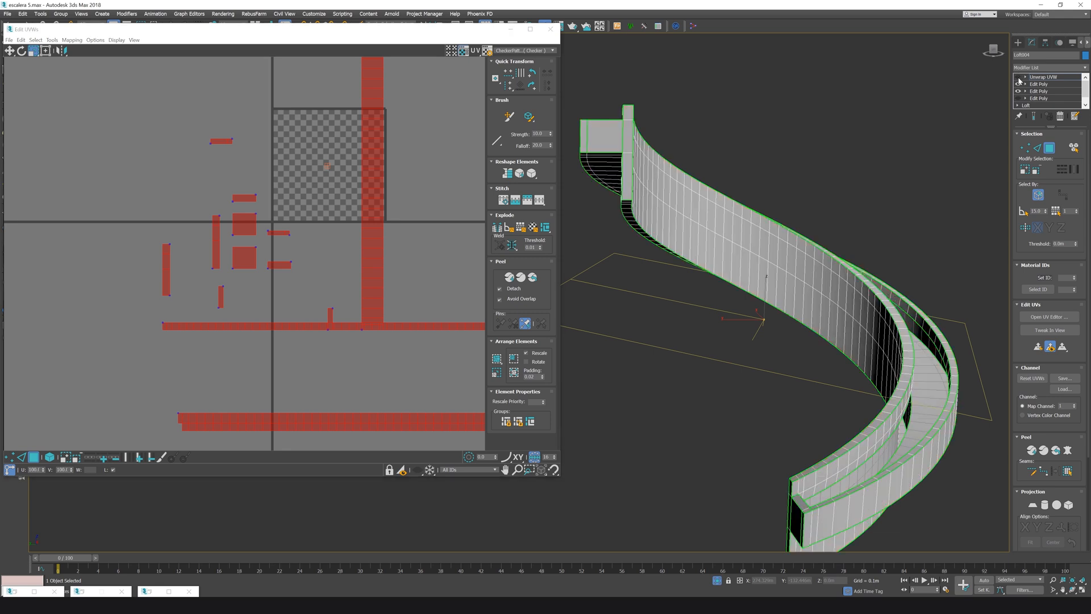
pyautogui.click(1052, 89)
pyautogui.click(626, 260)
pyautogui.click(1086, 68)
pyautogui.write('uv')
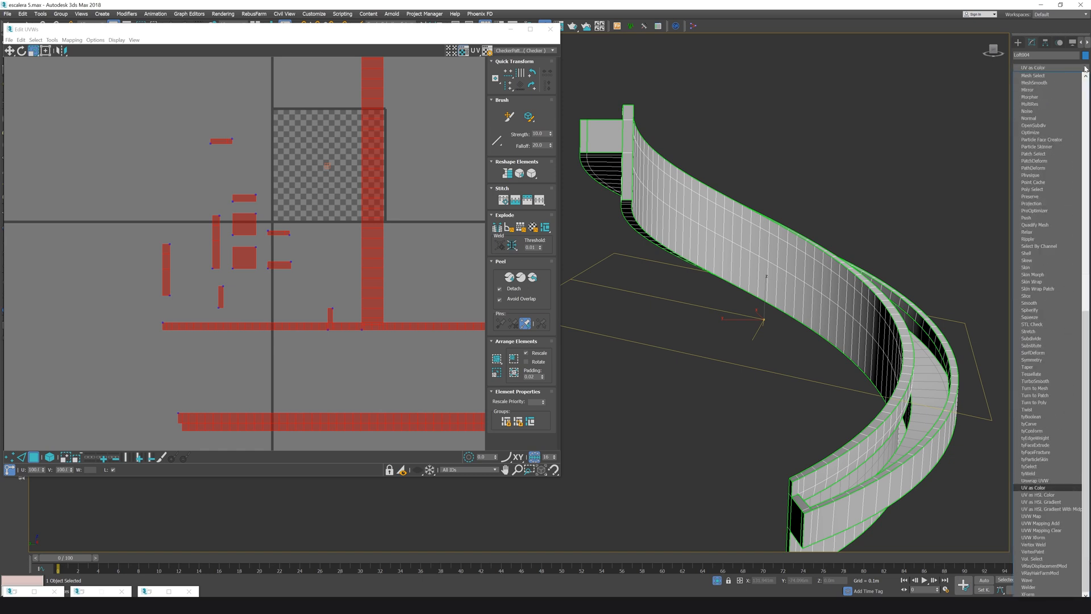
pyautogui.click(1034, 516)
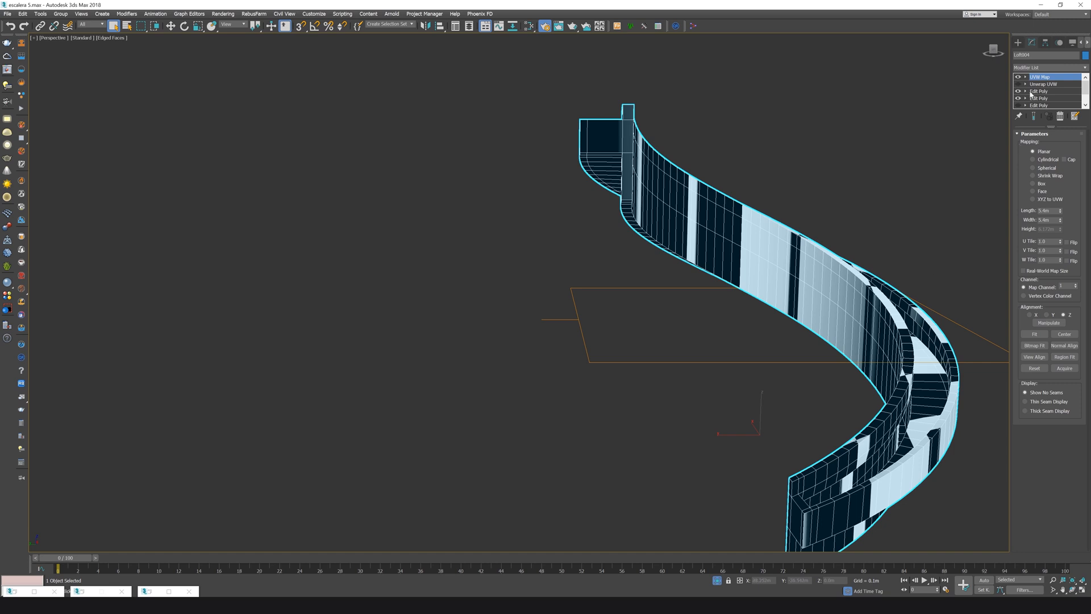
pyautogui.click(1037, 184)
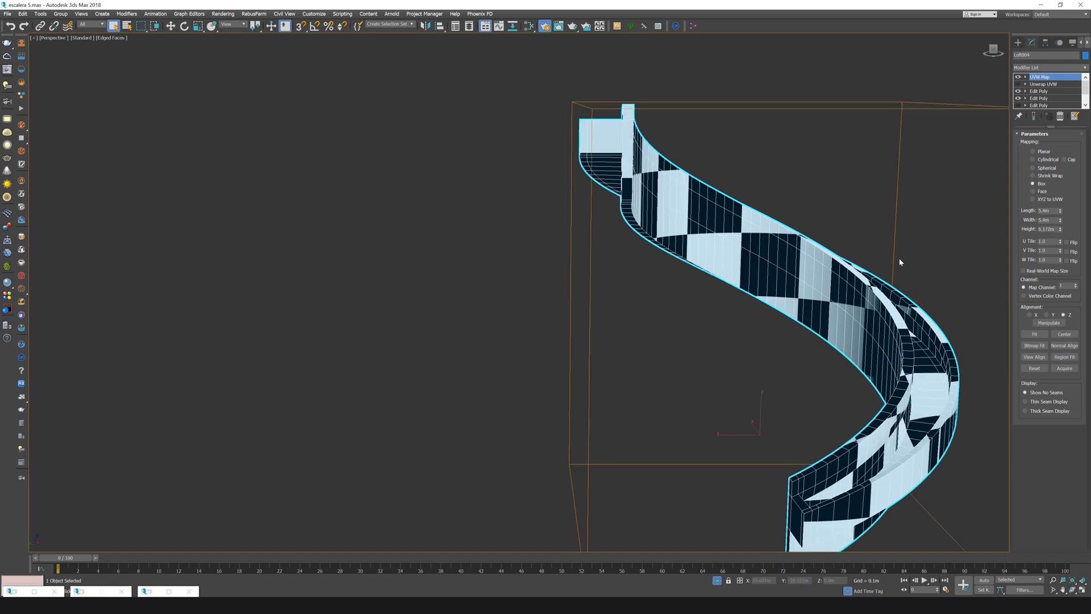
# Set the UVW Map box's length, width and height to 2 m each
pyautogui.click(1045, 210)
pyautogui.write('2')
pyautogui.press('Tab')
pyautogui.write('2')
pyautogui.press('Tab')
pyautogui.write('2')
pyautogui.press('Return')
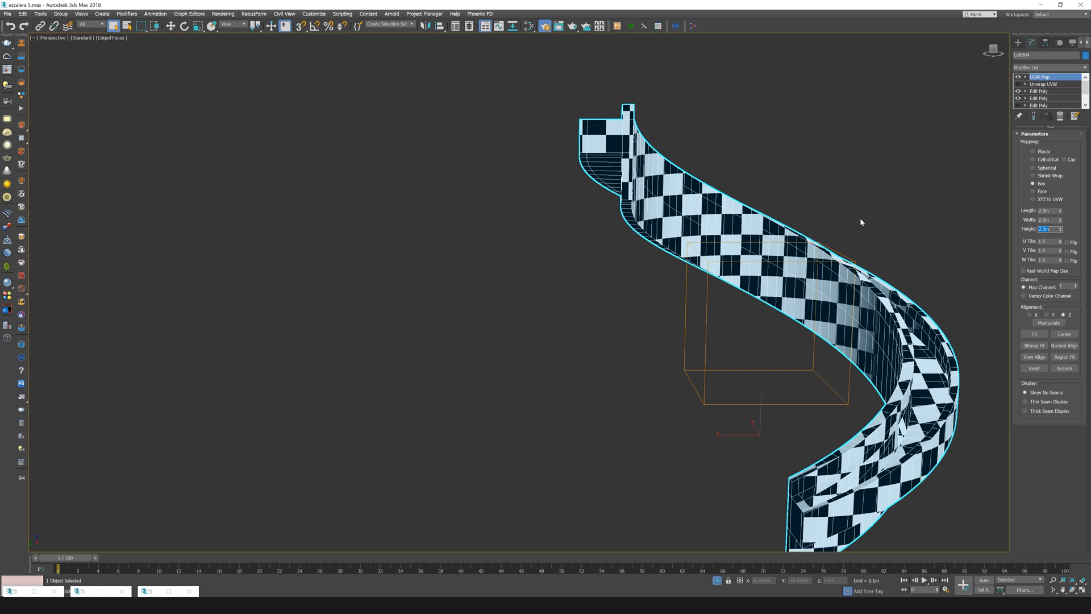
# Compare the checker scale with UVW Map disabled and Unwrap UVW enabled, and delete the UVW Map modifier
pyautogui.click(1019, 77)
pyautogui.click(1019, 84)
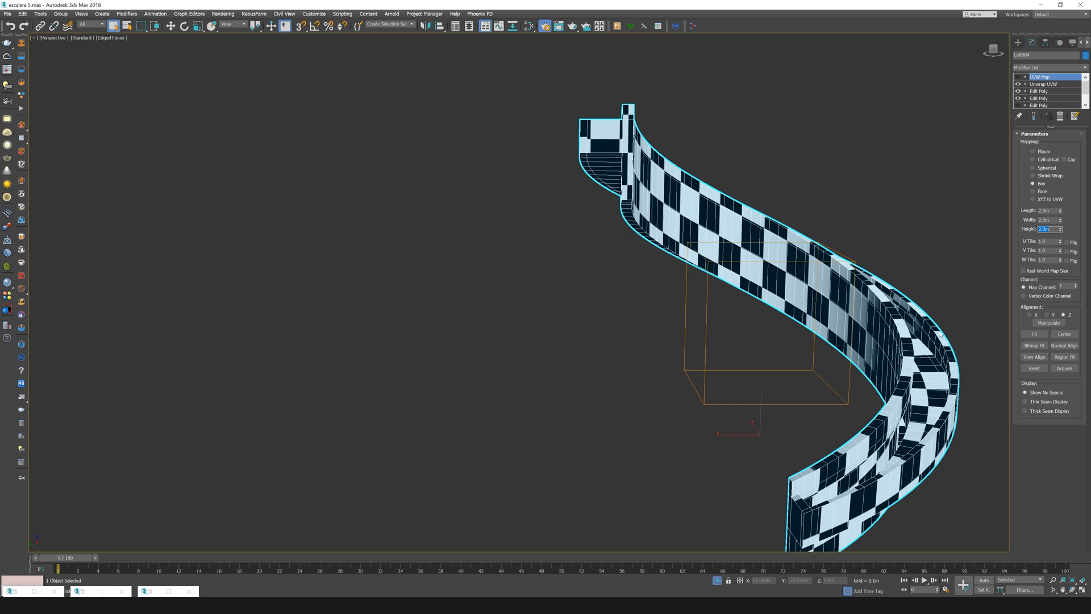
pyautogui.rightClick(1036, 81)
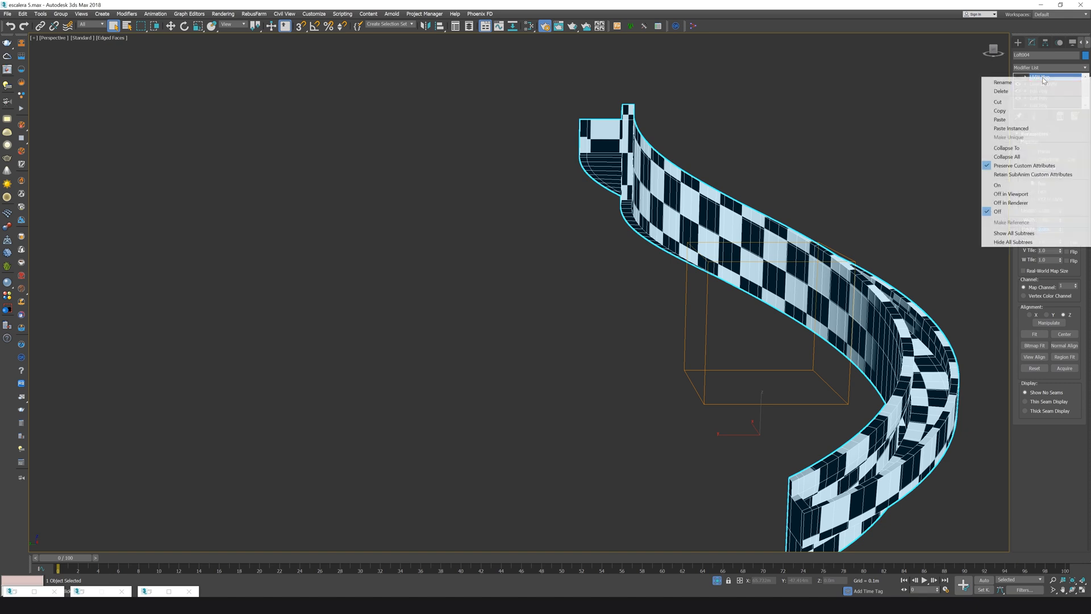
pyautogui.click(1014, 92)
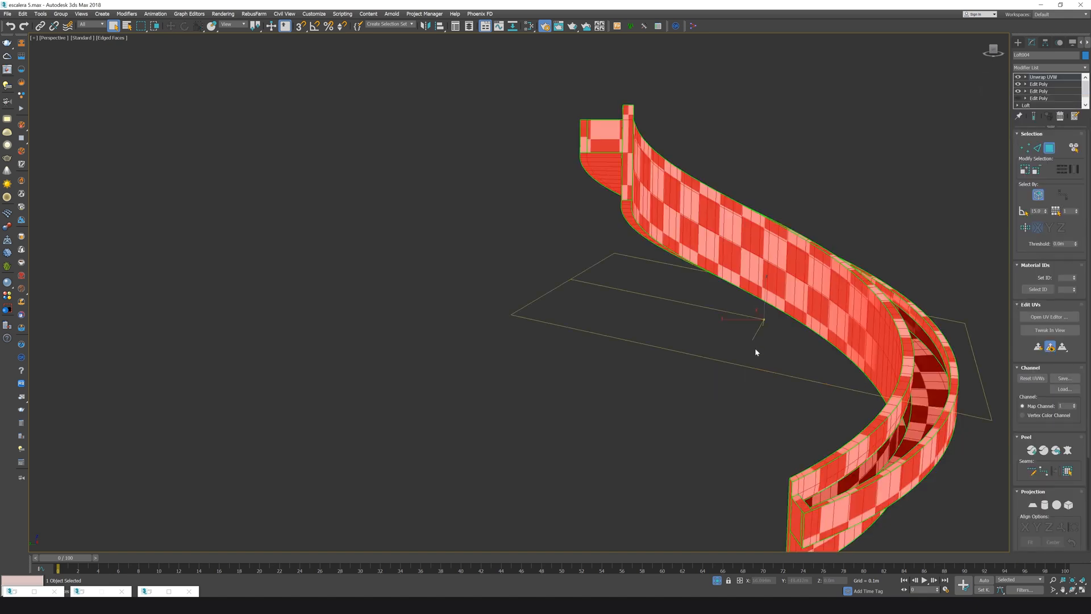
# Leave the Unwrap UVW polygon level and bring the Slate Material Editor fully into view
pyautogui.keyDown('alt'); pyautogui.moveTo(756, 352); pyautogui.dragTo(745, 297, button='middle'); pyautogui.keyUp('alt')
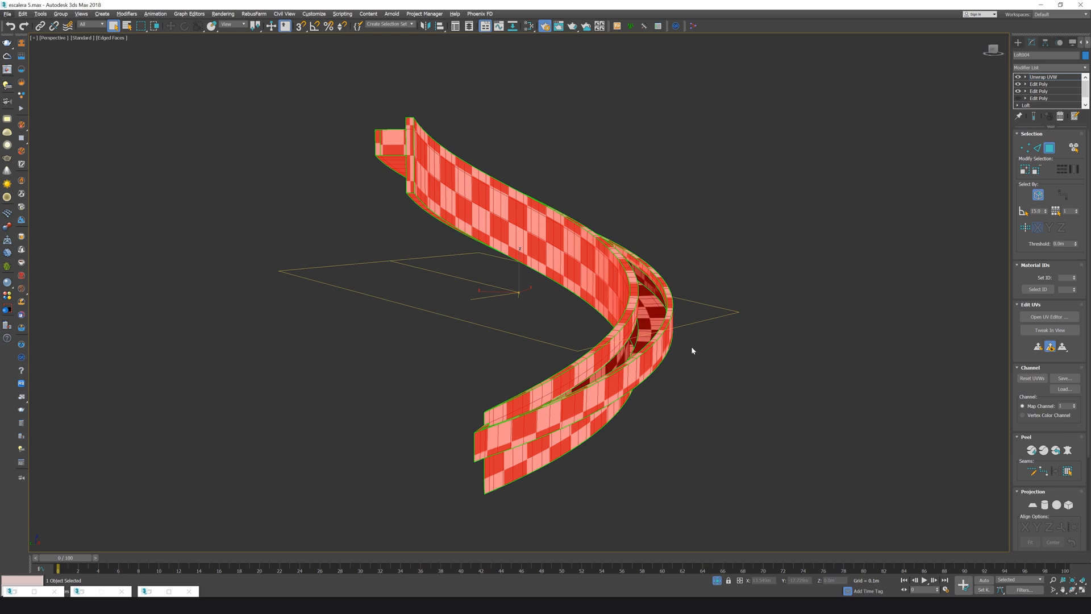
pyautogui.press('3')
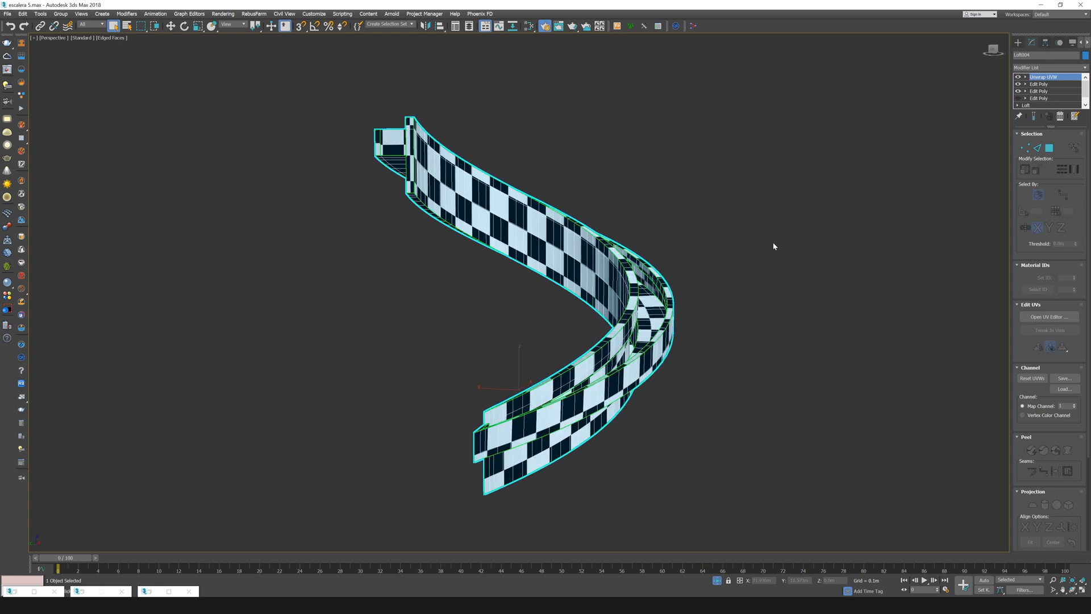
pyautogui.press('m')
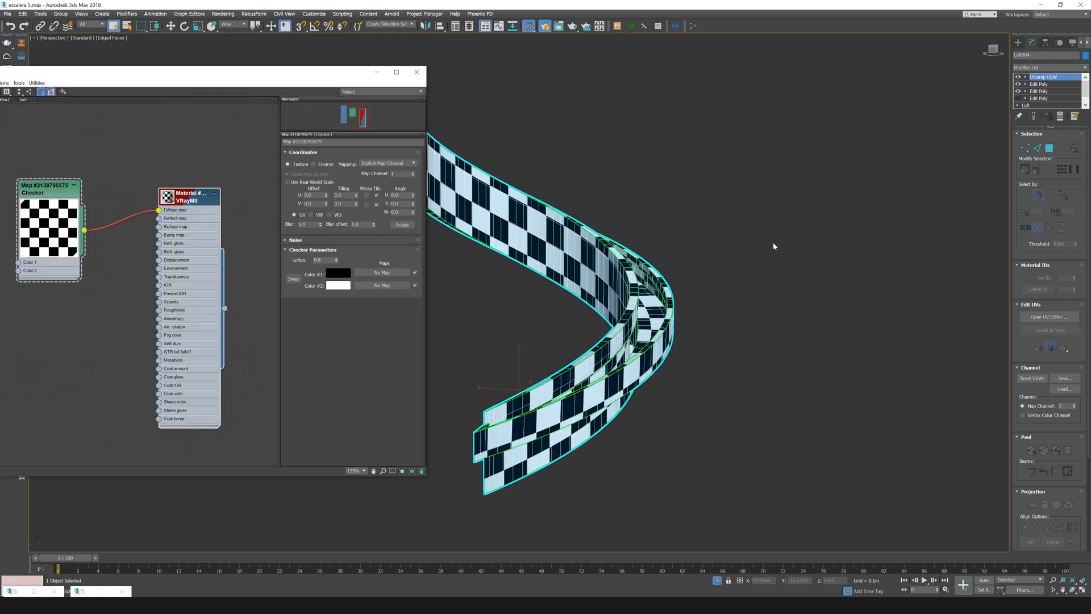
pyautogui.moveTo(296, 73); pyautogui.dragTo(690, 79)
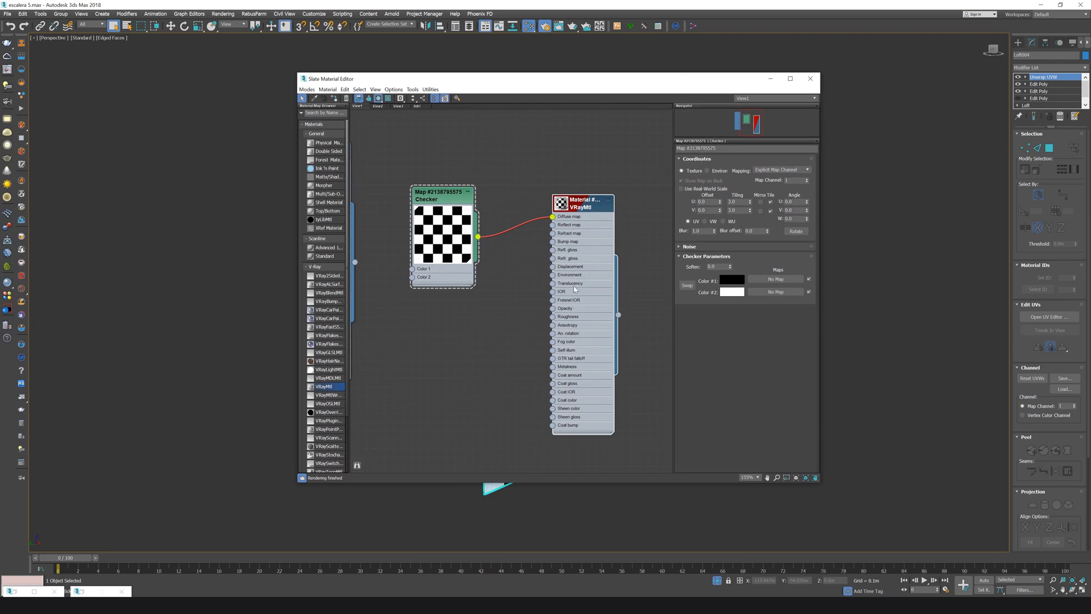
# Create a new VRayMtl below the existing material nodes and name it "concreto 1"
pyautogui.scroll(-1, 595, 308)
pyautogui.moveTo(595, 308); pyautogui.dragTo(566, 222, button='middle')
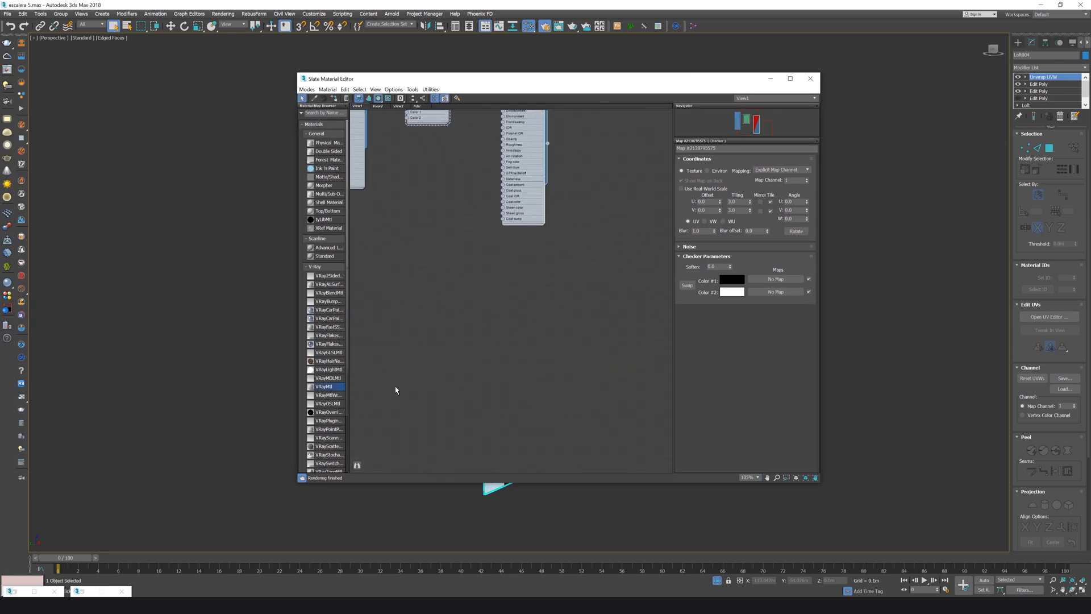
pyautogui.scroll(-1, 396, 390)
pyautogui.moveTo(519, 294); pyautogui.dragTo(518, 285)
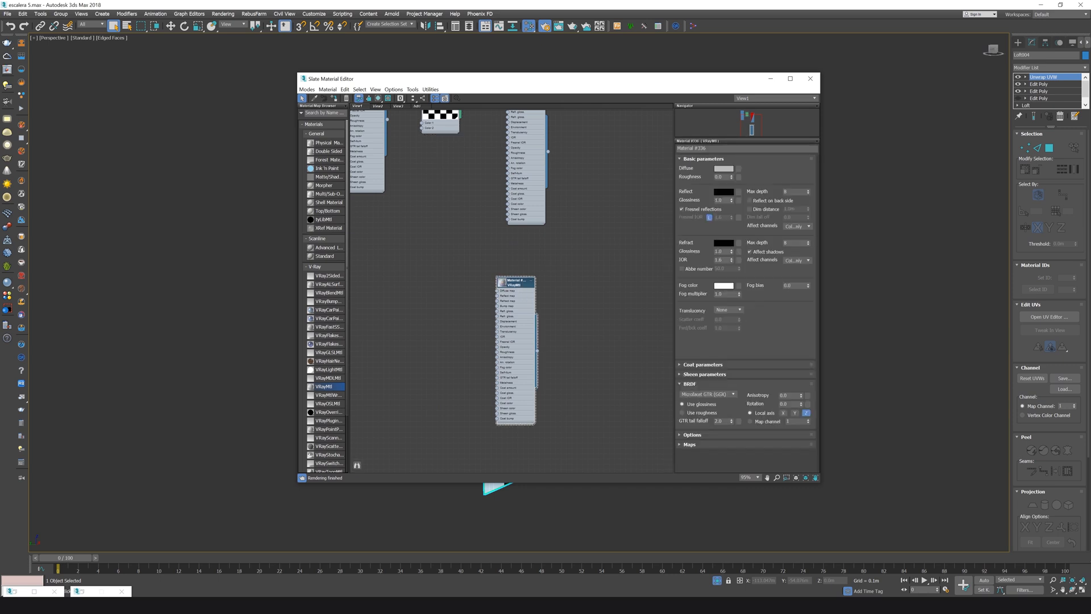
pyautogui.write('concret')
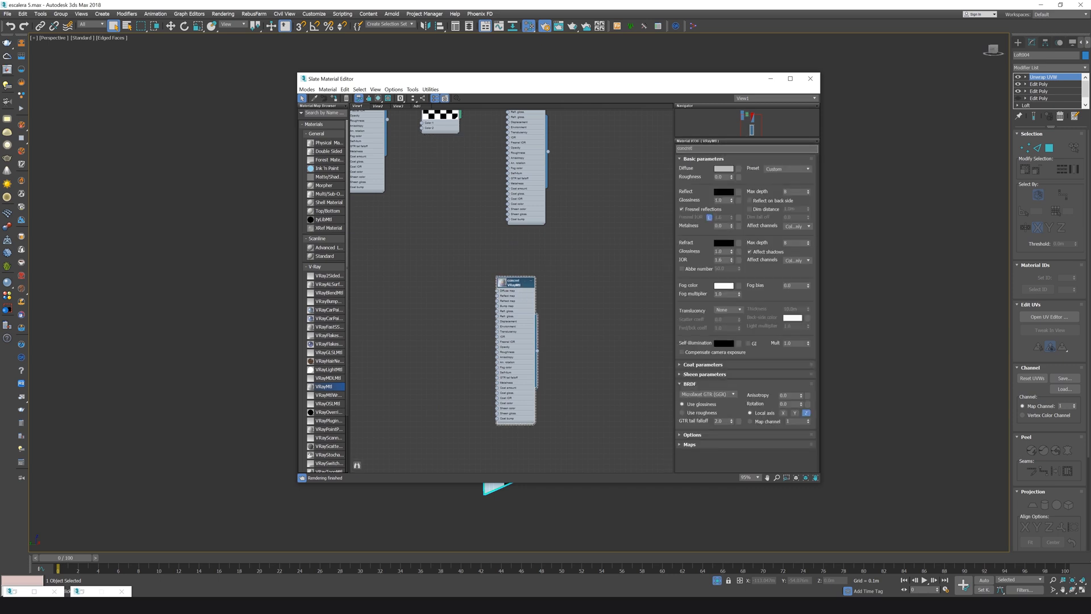
pyautogui.write('o 1')
# Add a VRayBitmap map beside the concreto 1 material and load the concrete texture image into it
pyautogui.scroll(2, 468, 346)
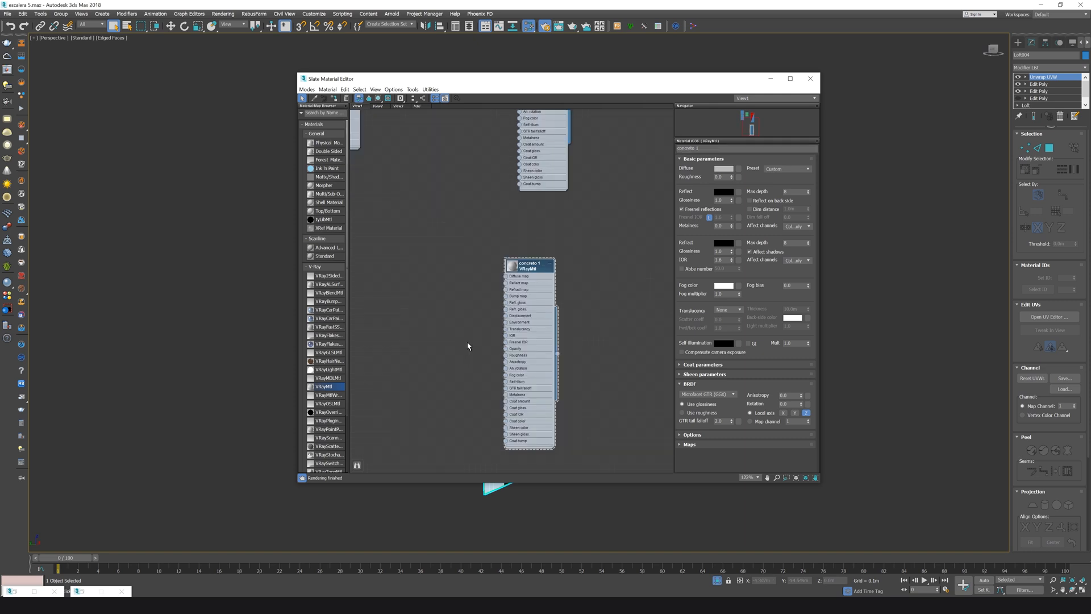
pyautogui.rightClick(428, 300)
pyautogui.moveTo(466, 314)
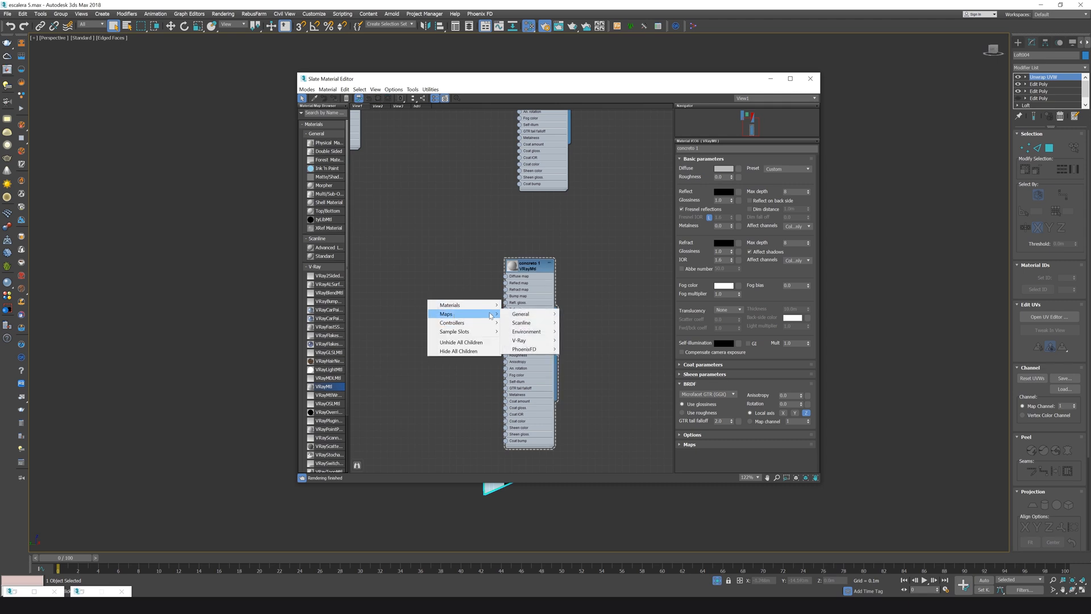
pyautogui.moveTo(536, 342)
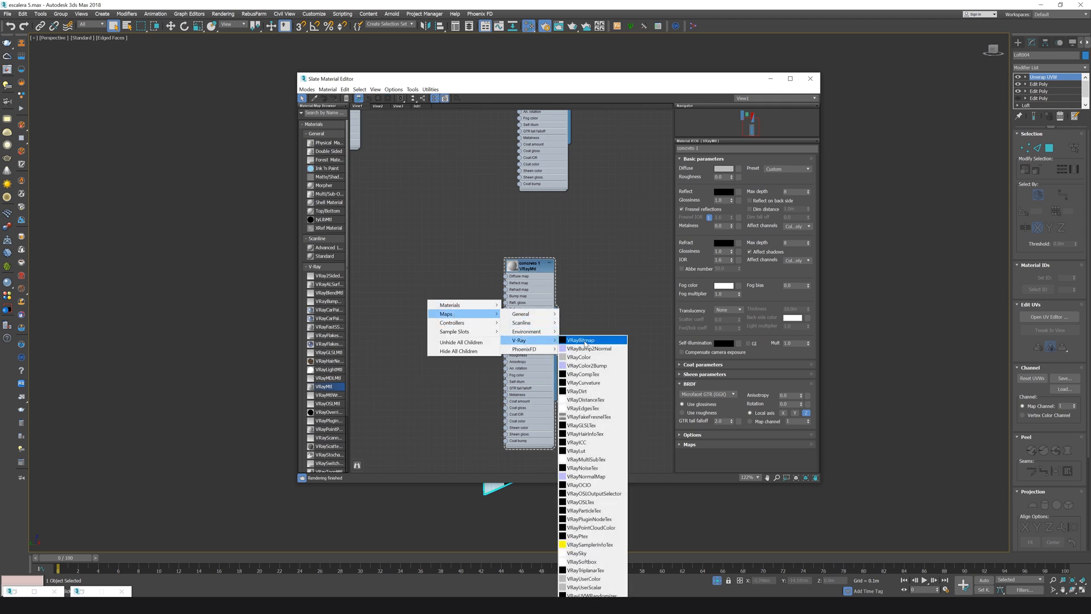
pyautogui.click(582, 341)
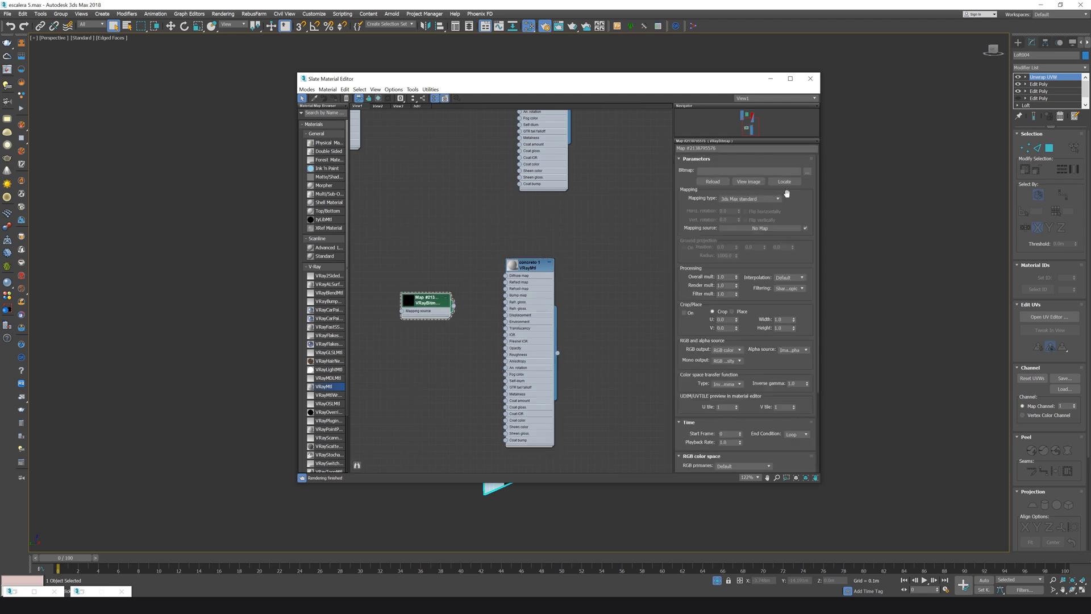
pyautogui.click(807, 172)
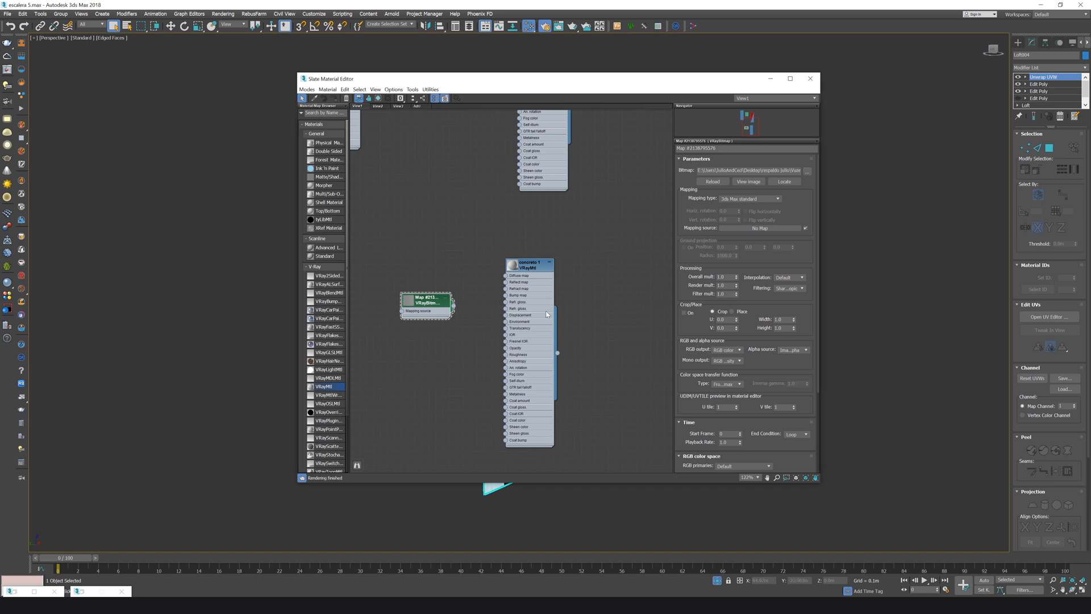
# Connect the concrete VRayBitmap to concreto 1's diffuse map and enlarge both node previews
pyautogui.doubleClick(408, 303)
pyautogui.moveTo(433, 304); pyautogui.dragTo(506, 276)
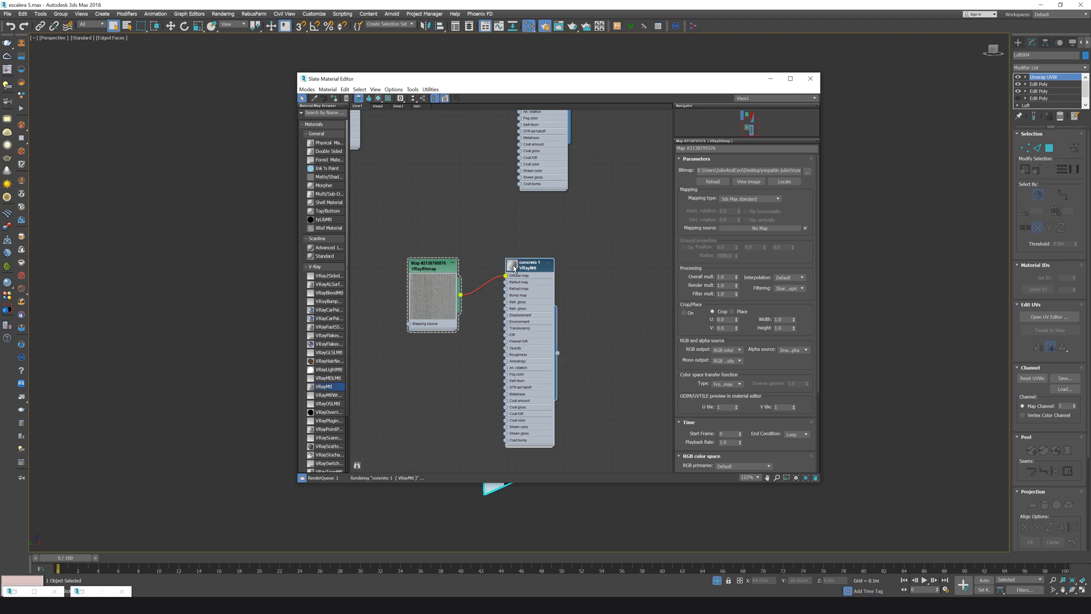
pyautogui.doubleClick(514, 268)
pyautogui.moveTo(429, 284); pyautogui.dragTo(457, 297)
pyautogui.scroll(1, 518, 302)
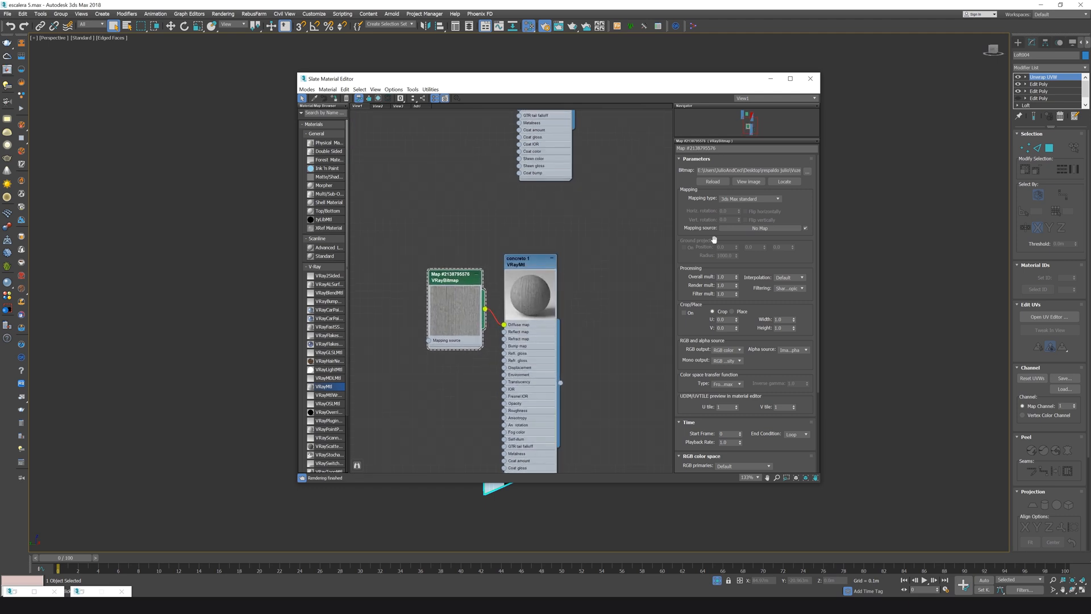
pyautogui.scroll(-3, 702, 330)
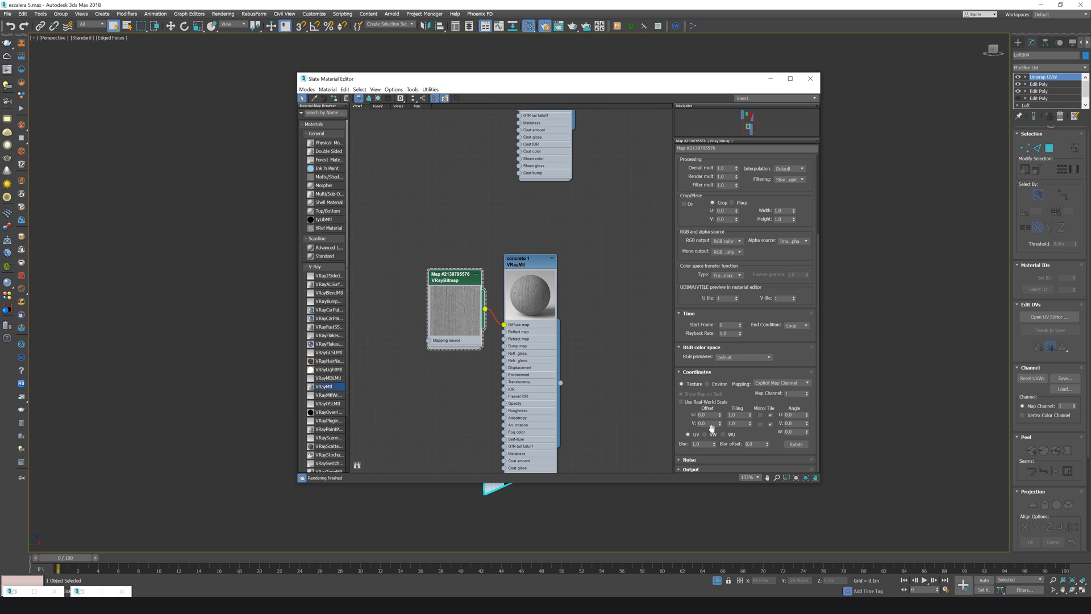
# Set the concrete bitmap's blur to 0.01 and assign the concreto 1 material to the selected loft
pyautogui.rightClick(715, 445)
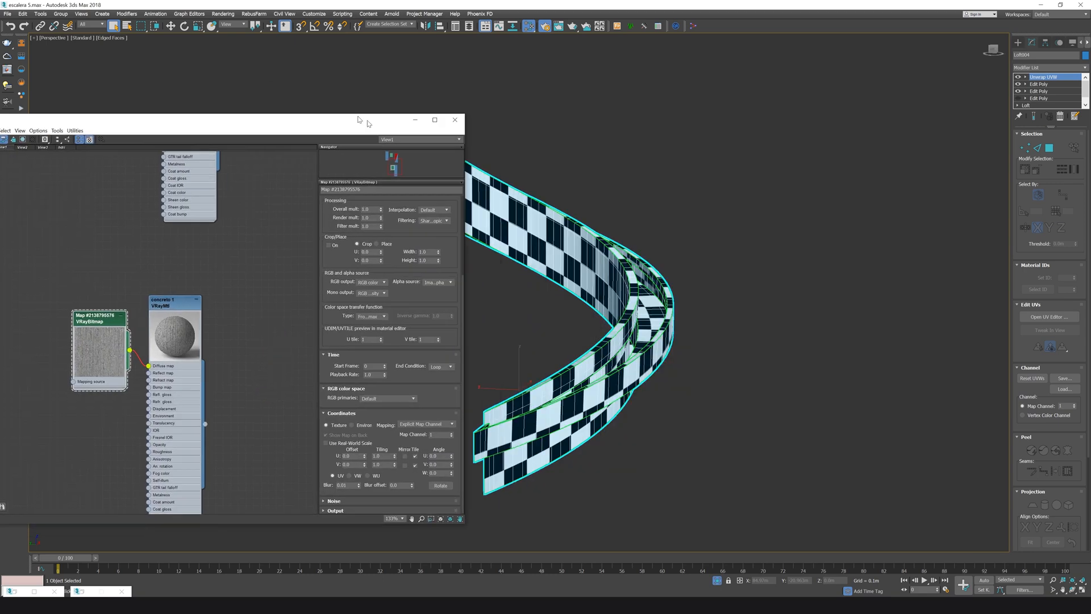
pyautogui.moveTo(728, 85); pyautogui.dragTo(352, 112)
pyautogui.moveTo(141, 107); pyautogui.dragTo(262, 107)
pyautogui.click(80, 125)
pyautogui.moveTo(490, 108); pyautogui.dragTo(404, 111)
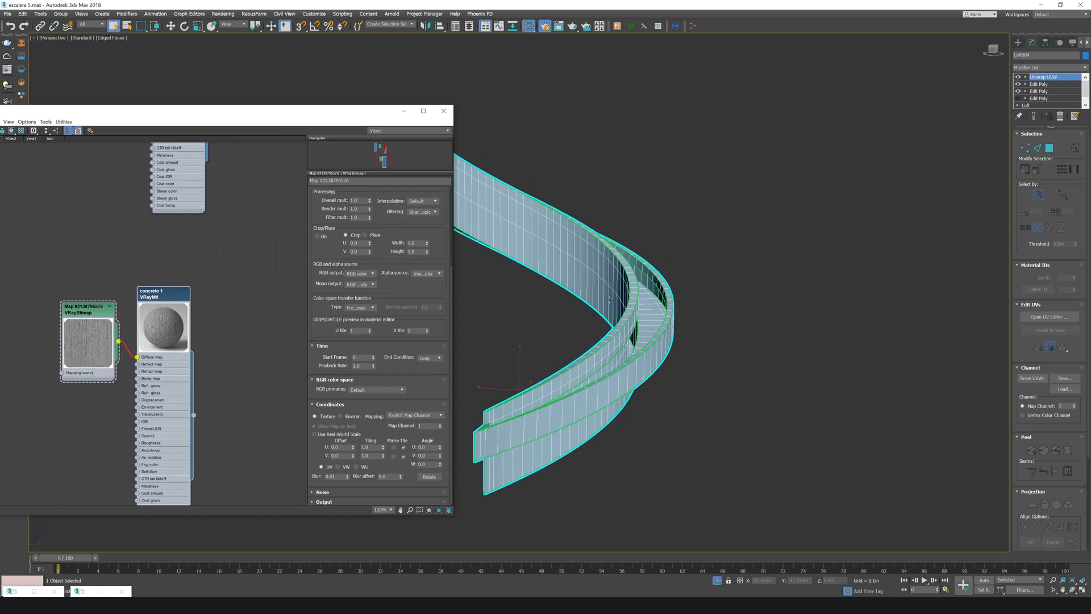
# Display the concreto 1 texture in the viewport and check the board pattern on the loft's side wall
pyautogui.moveTo(546, 222); pyautogui.dragTo(789, 227, button='middle')
pyautogui.moveTo(438, 111); pyautogui.dragTo(587, 115)
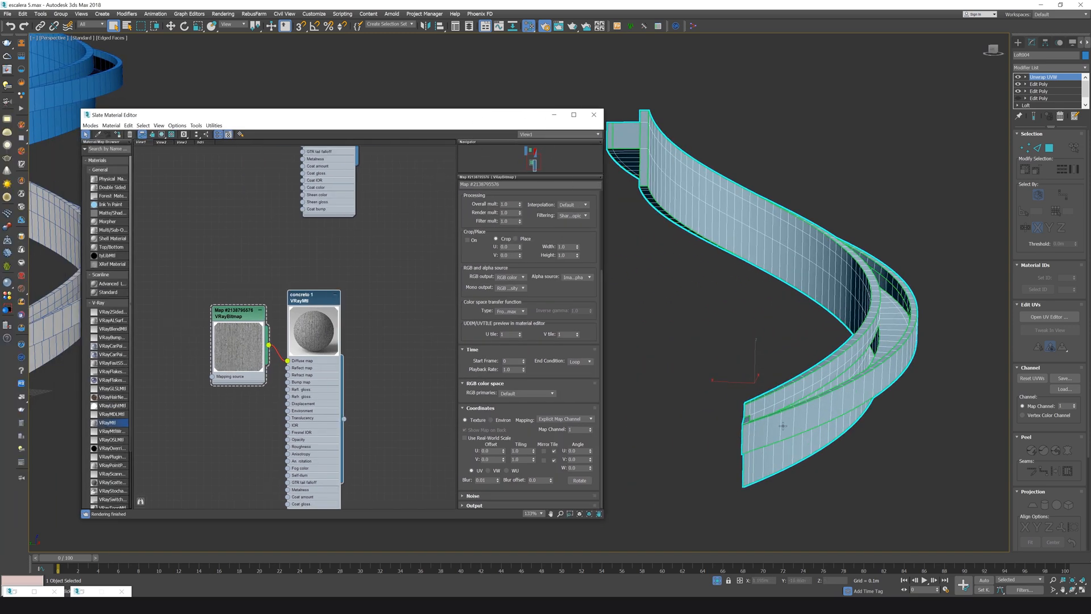
pyautogui.click(161, 135)
pyautogui.scroll(5, 775, 231)
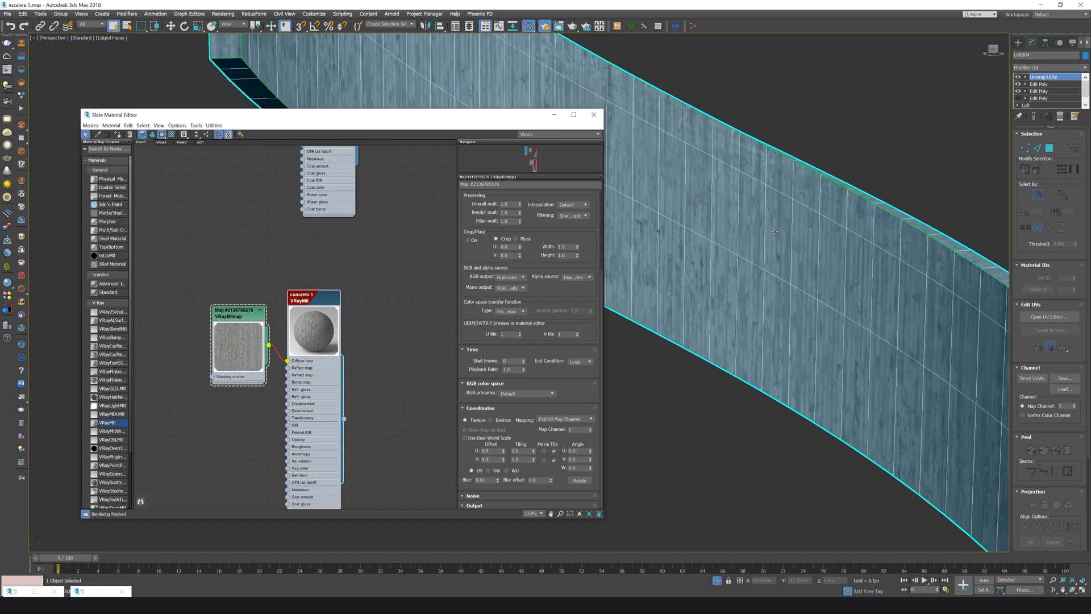
# Open the UV editor and reset its texture list so the concrete VRayBitmap shows as the background
pyautogui.click(1049, 317)
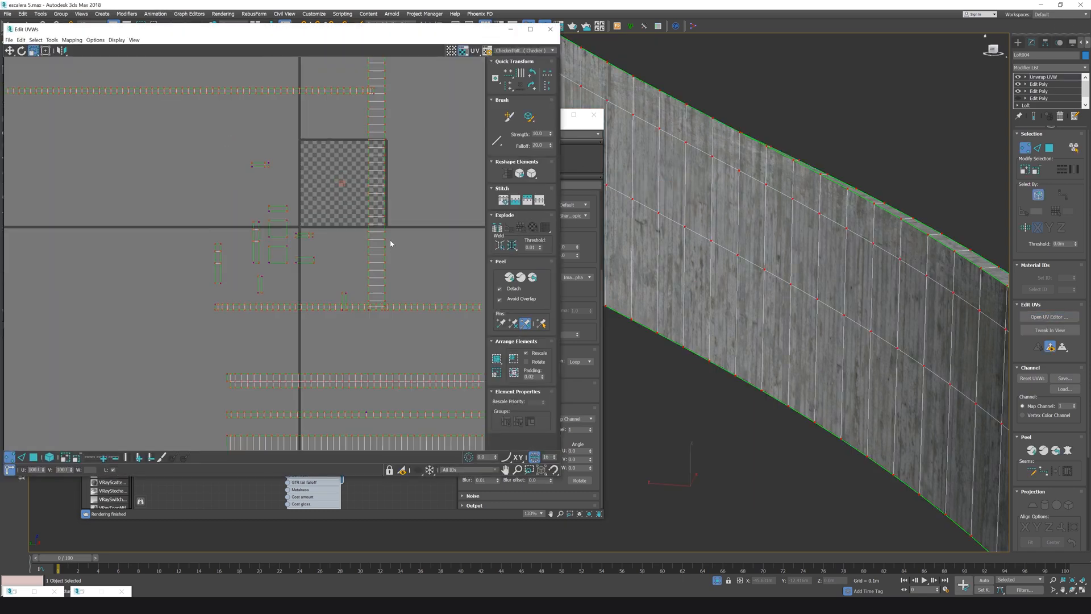
pyautogui.scroll(-5, 390, 244)
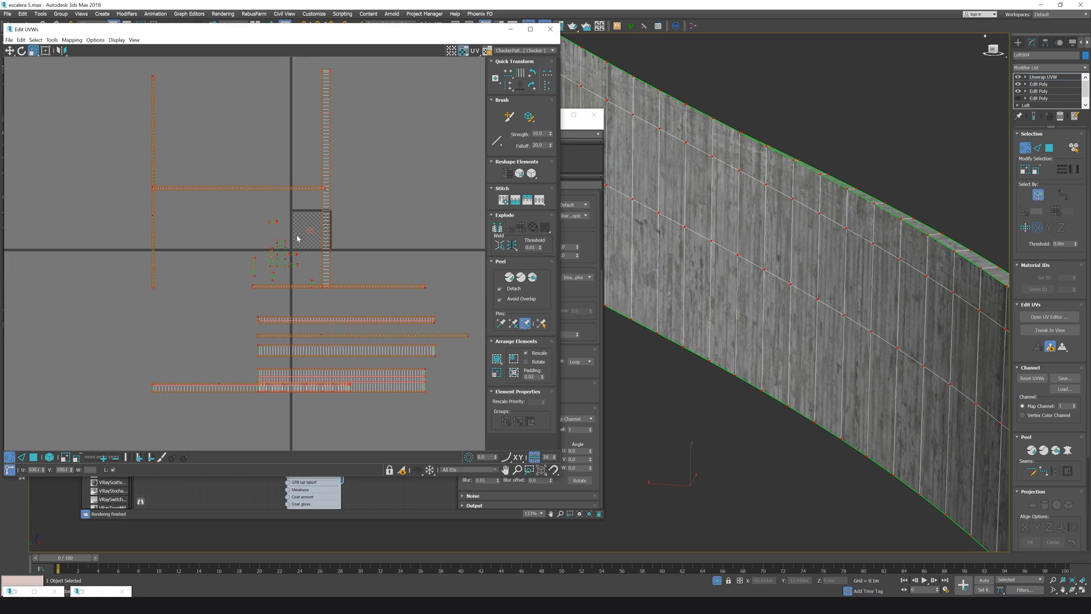
pyautogui.scroll(3, 335, 227)
pyautogui.click(519, 52)
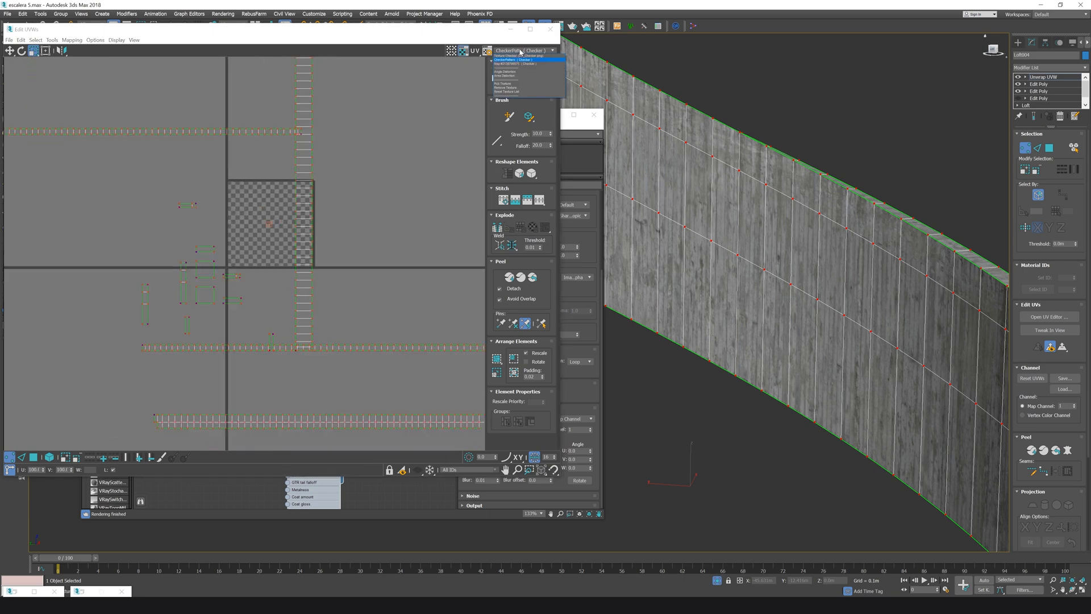
pyautogui.click(510, 92)
pyautogui.click(536, 51)
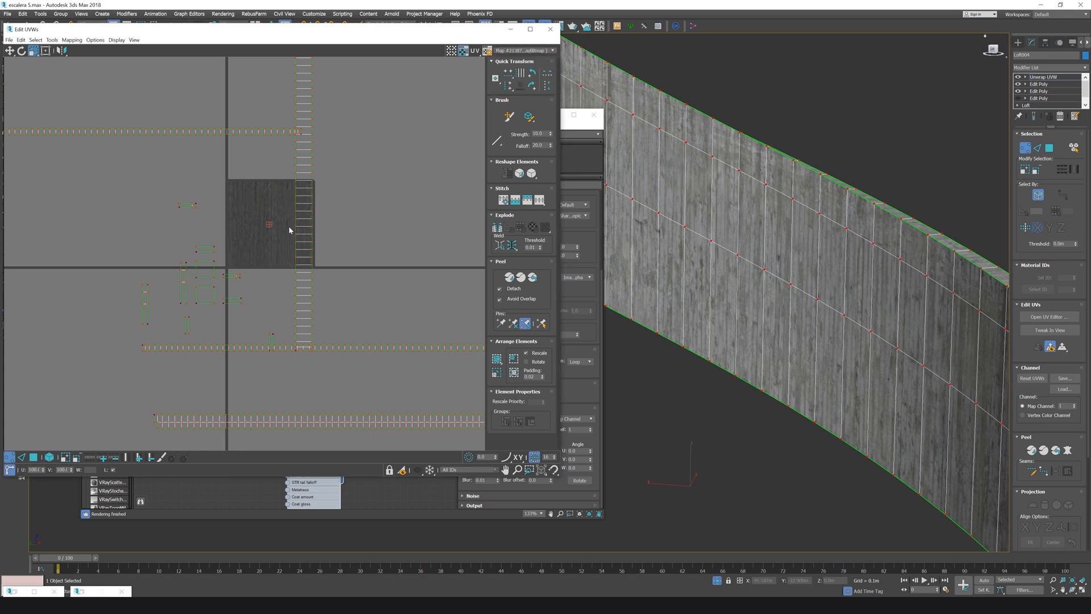
pyautogui.scroll(5, 289, 229)
pyautogui.scroll(-3, 363, 246)
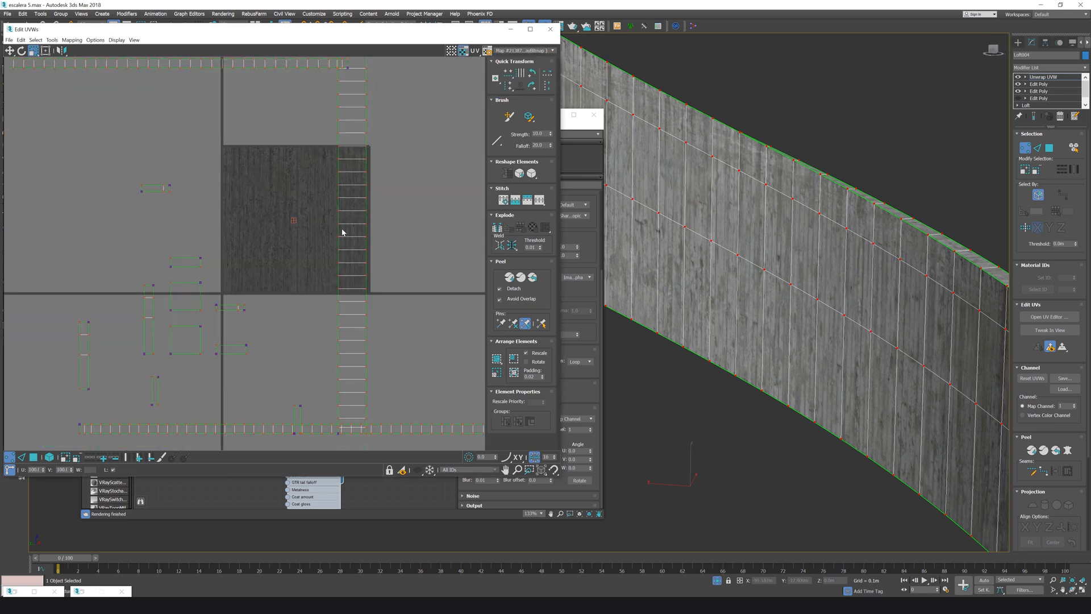
# Select all of the loft's UV polygons, pack the shells into the texture tile and close the UV editor
pyautogui.click(1049, 149)
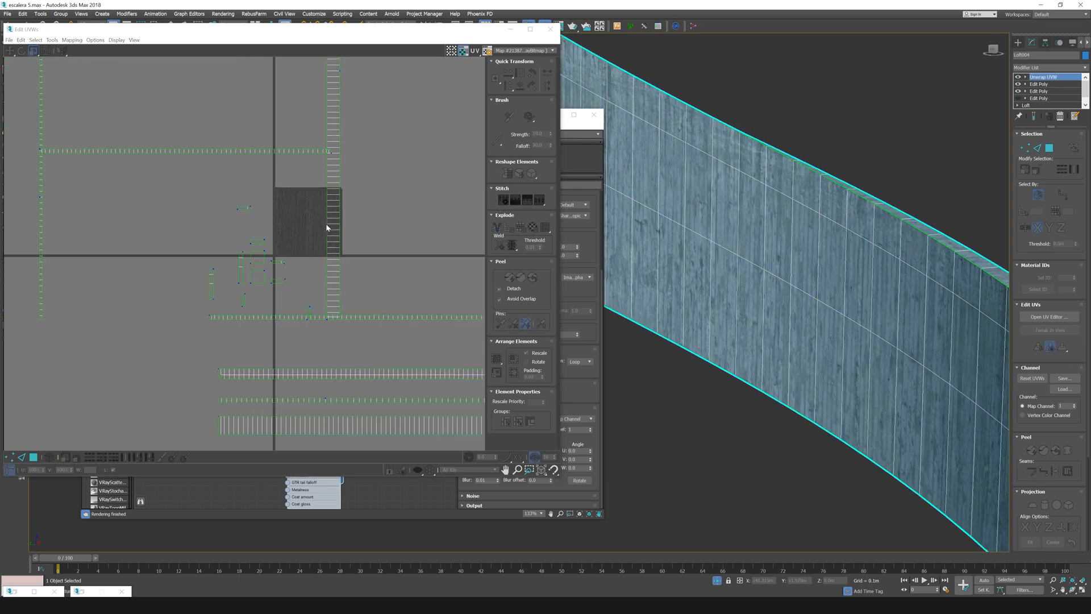
pyautogui.click(1048, 152)
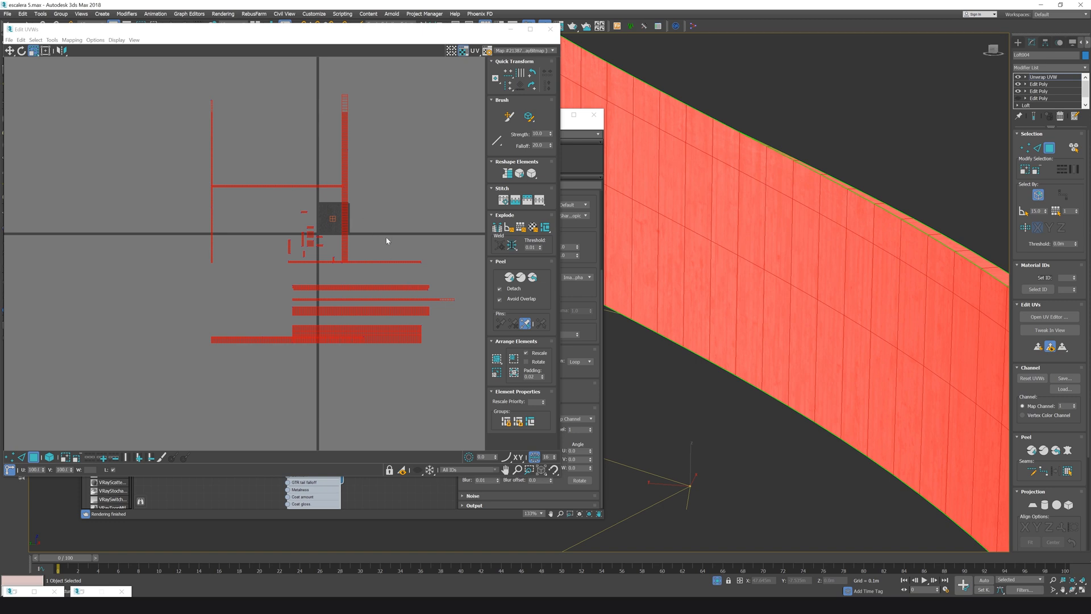
pyautogui.click(496, 360)
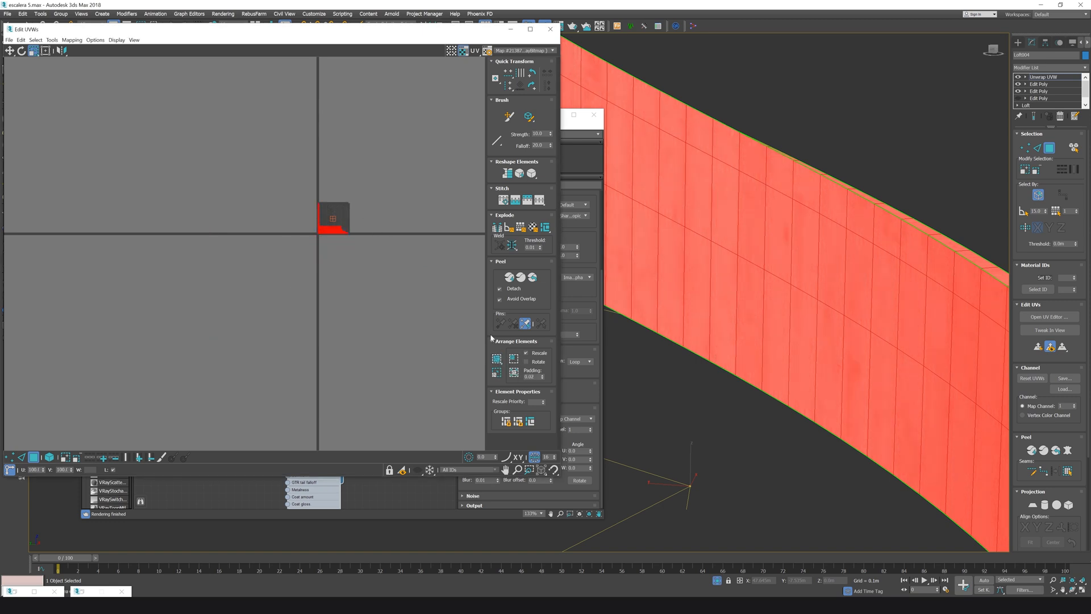
pyautogui.scroll(3, 365, 247)
pyautogui.scroll(5, 321, 215)
pyautogui.scroll(-4, 268, 190)
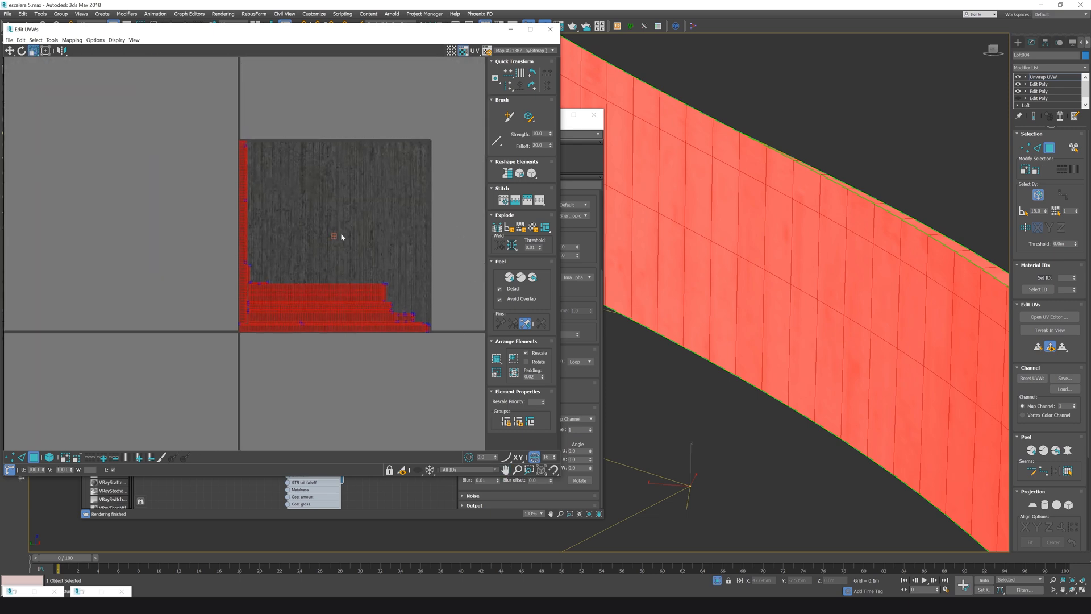
pyautogui.scroll(-10, 686, 205)
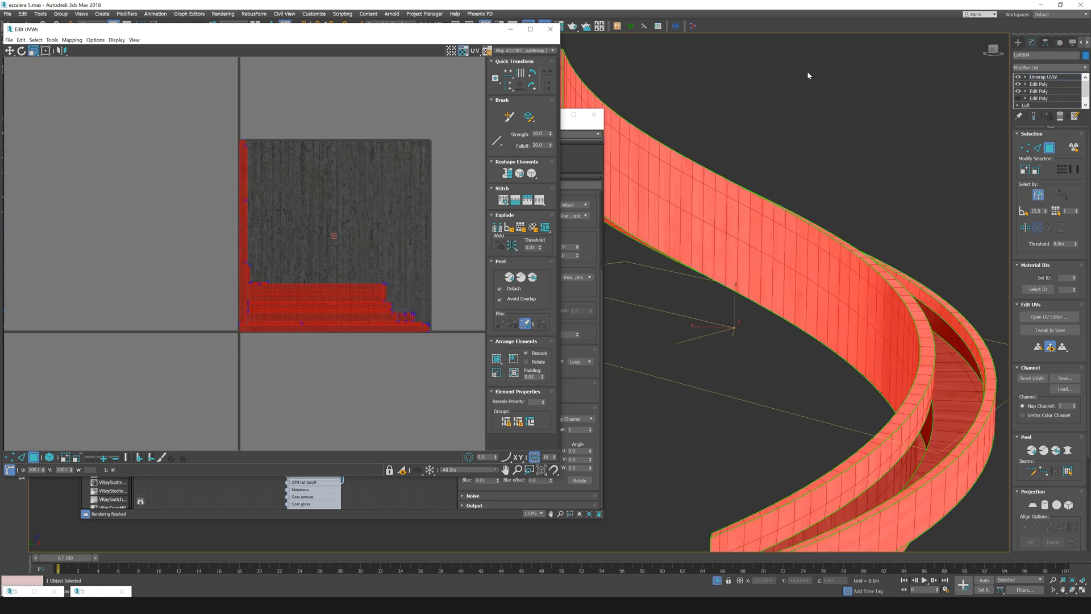
pyautogui.click(1040, 77)
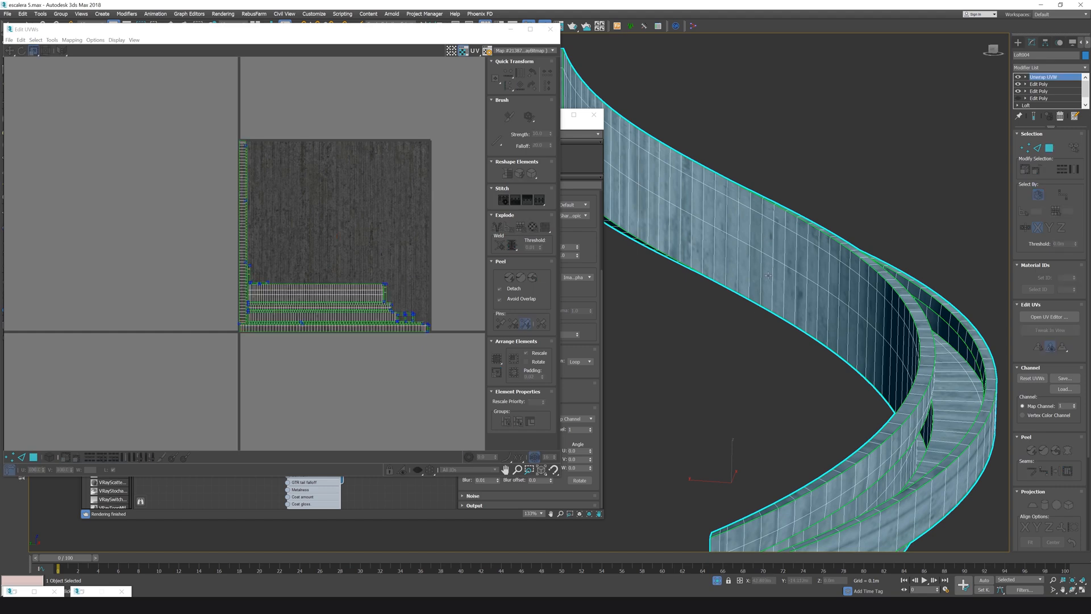
pyautogui.click(551, 29)
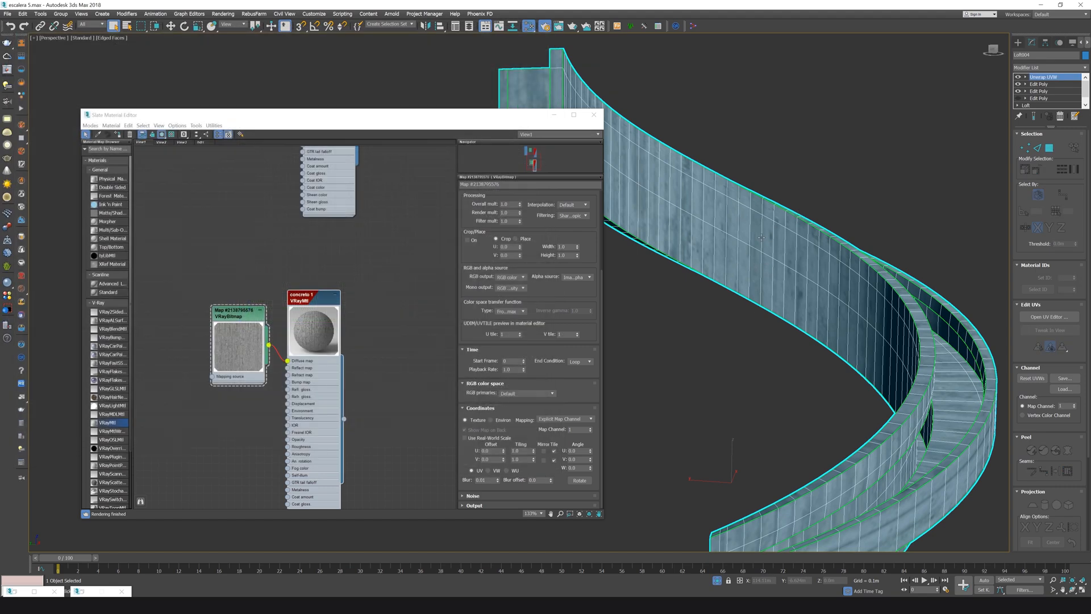
# Select the loft's tall side wall as a complete UV shell and reopen the UV editor
pyautogui.click(1043, 78)
pyautogui.click(1049, 149)
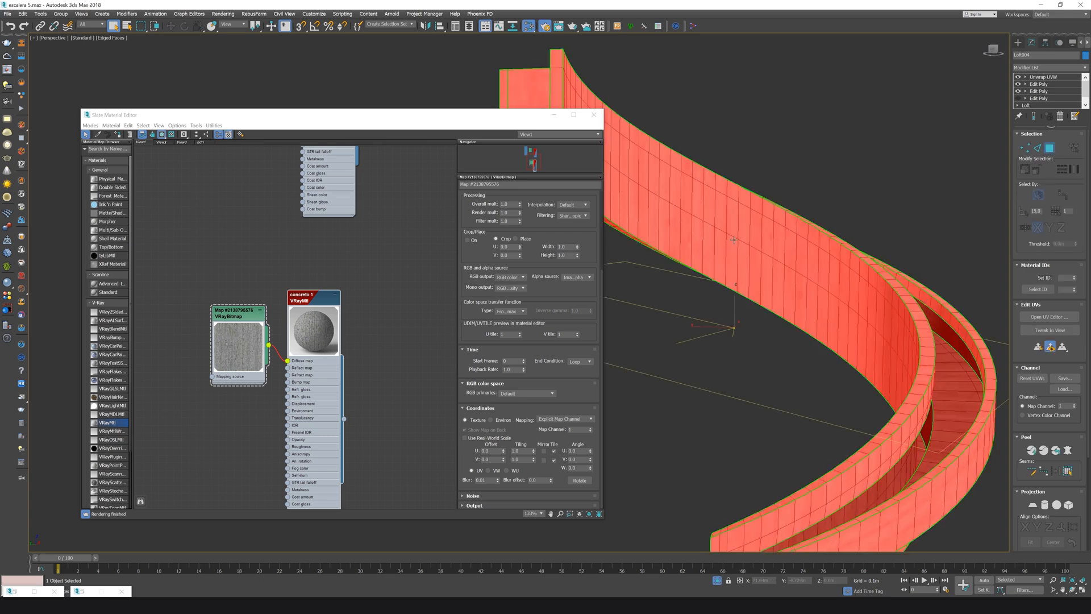
pyautogui.click(748, 228)
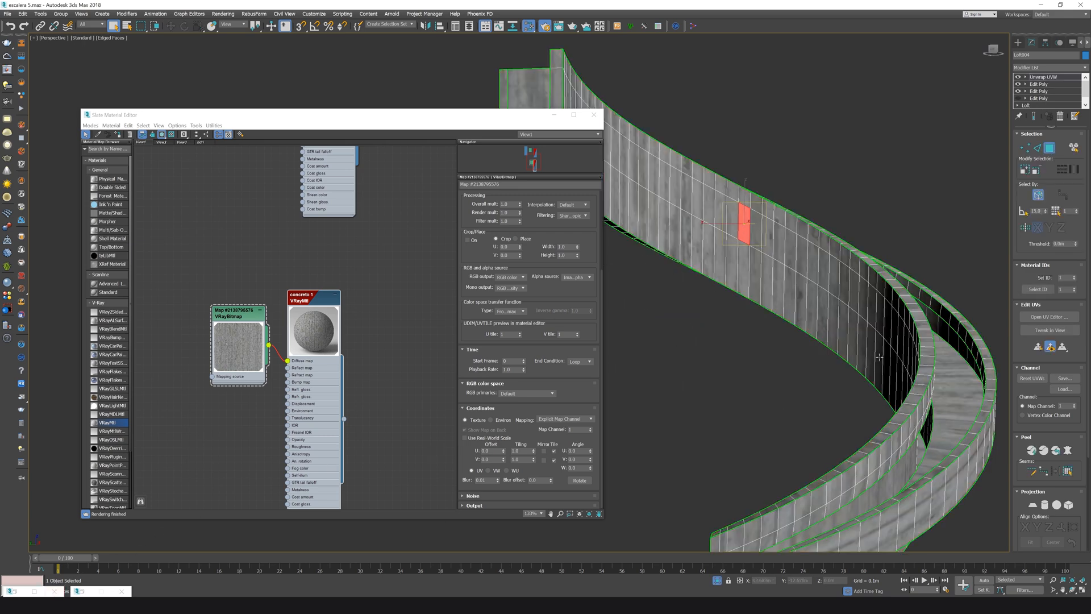
pyautogui.click(1050, 316)
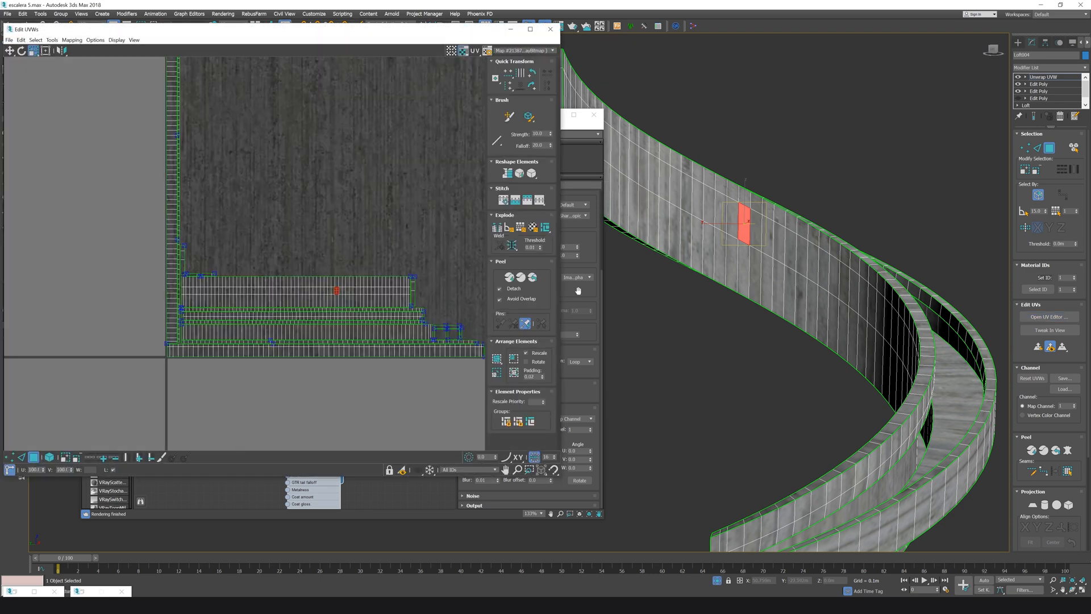
pyautogui.click(1068, 471)
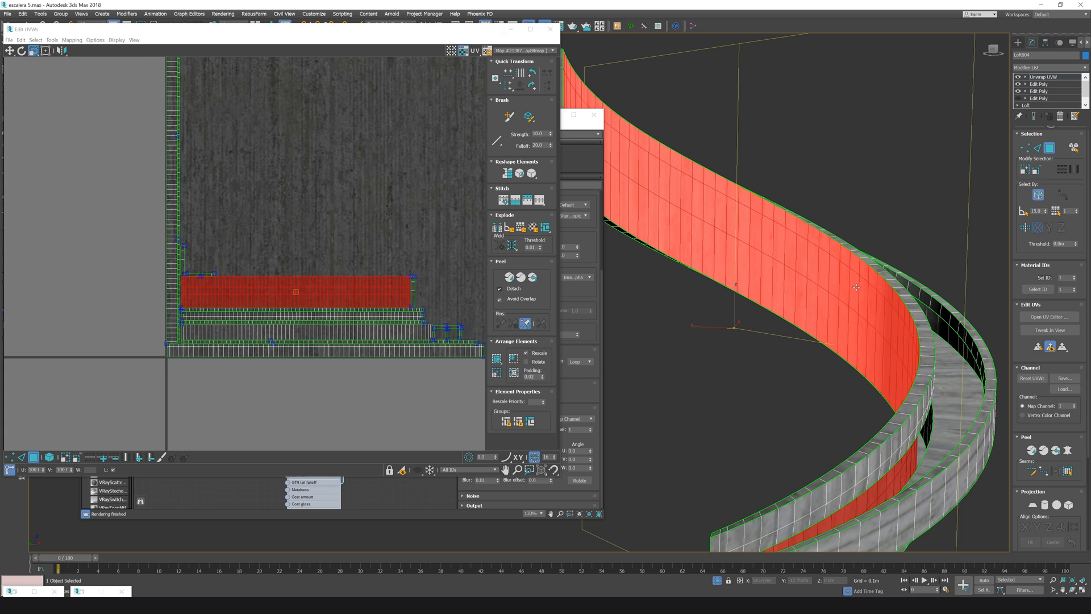
pyautogui.scroll(-3, 320, 273)
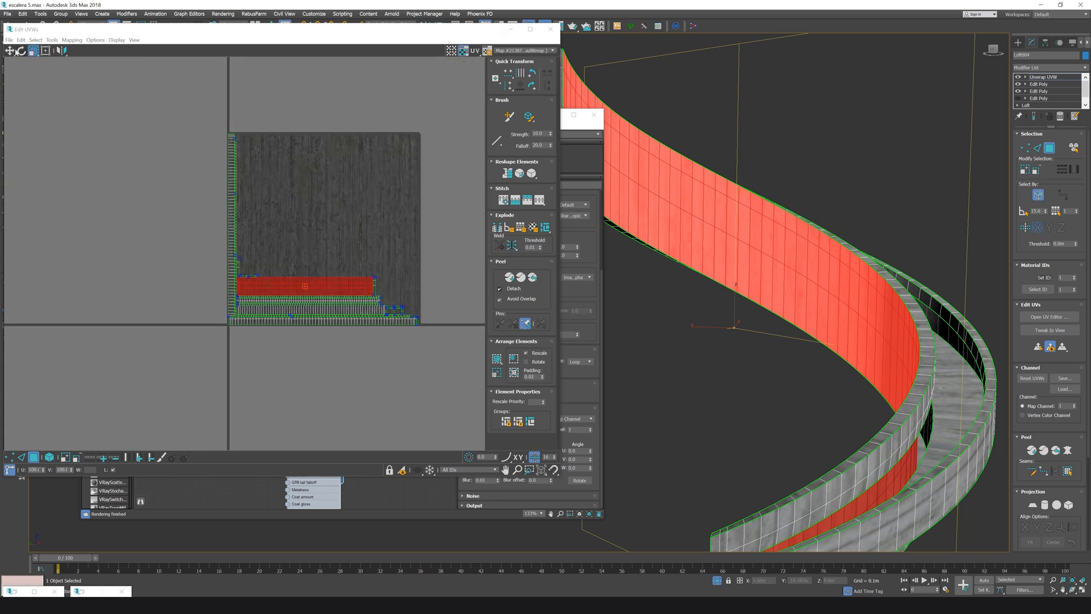
# Move the side wall's shell away from the packed shells to the empty upper part of the concrete texture
pyautogui.click(341, 285)
pyautogui.click(10, 51)
pyautogui.moveTo(321, 279); pyautogui.dragTo(344, 152)
pyautogui.scroll(3, 344, 152)
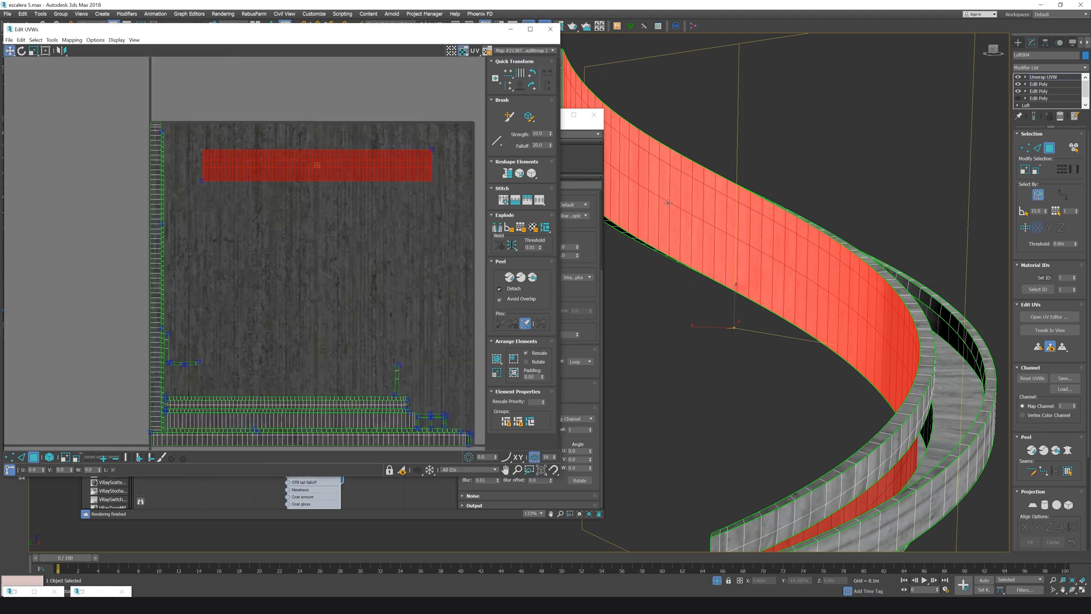
# Shrink the side wall's shell over the concrete texture and stretch it horizontally to nearly the texture's full width
pyautogui.click(34, 50)
pyautogui.scroll(-2, 335, 159)
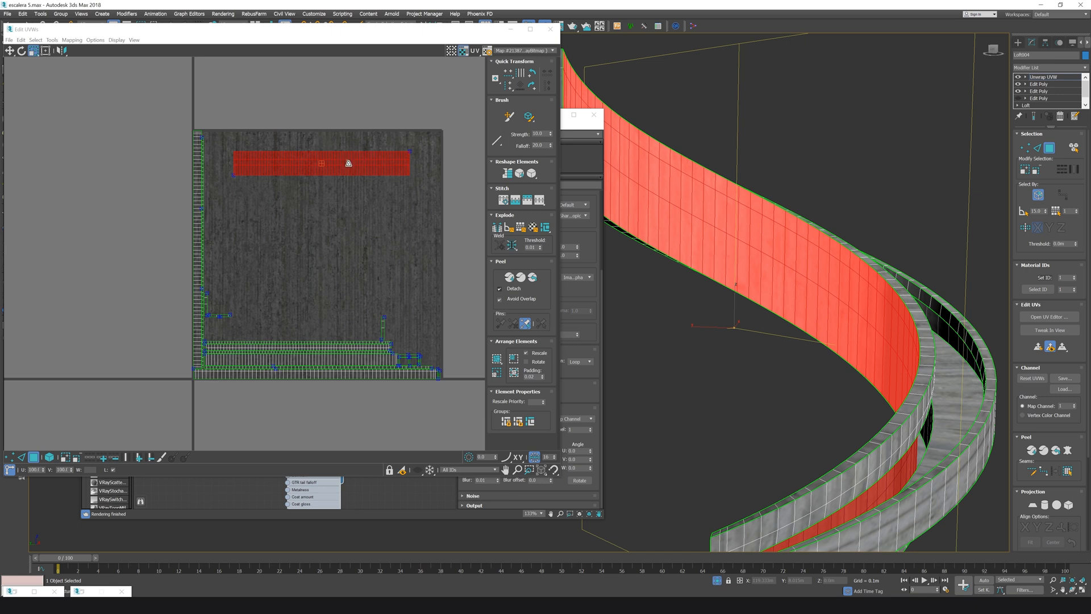
pyautogui.moveTo(349, 163); pyautogui.dragTo(440, 162)
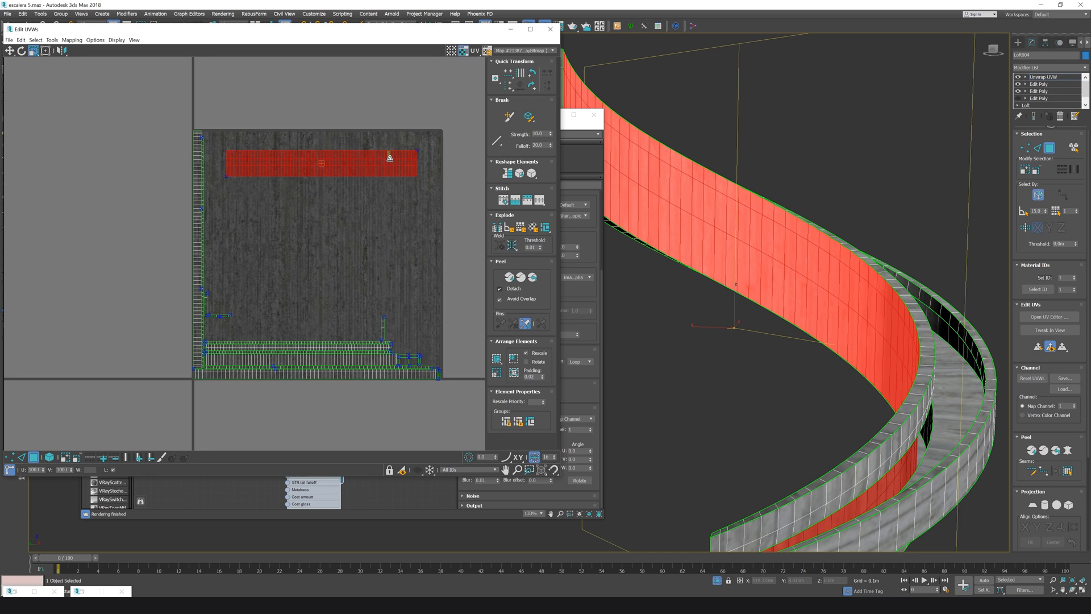
pyautogui.moveTo(390, 158); pyautogui.dragTo(346, 188)
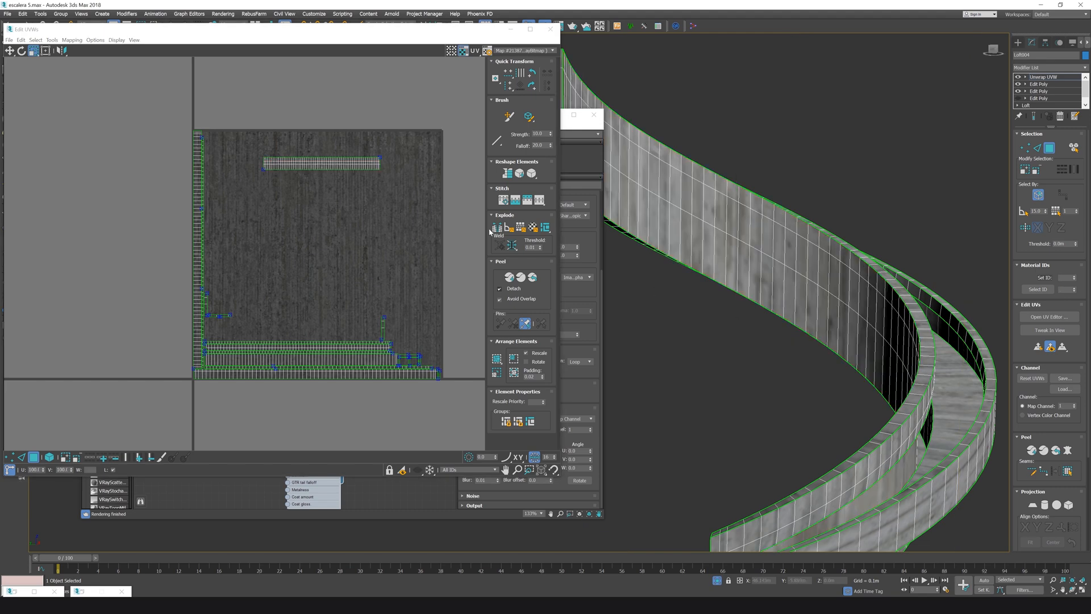
pyautogui.moveTo(333, 160); pyautogui.dragTo(382, 163)
pyautogui.click(638, 242)
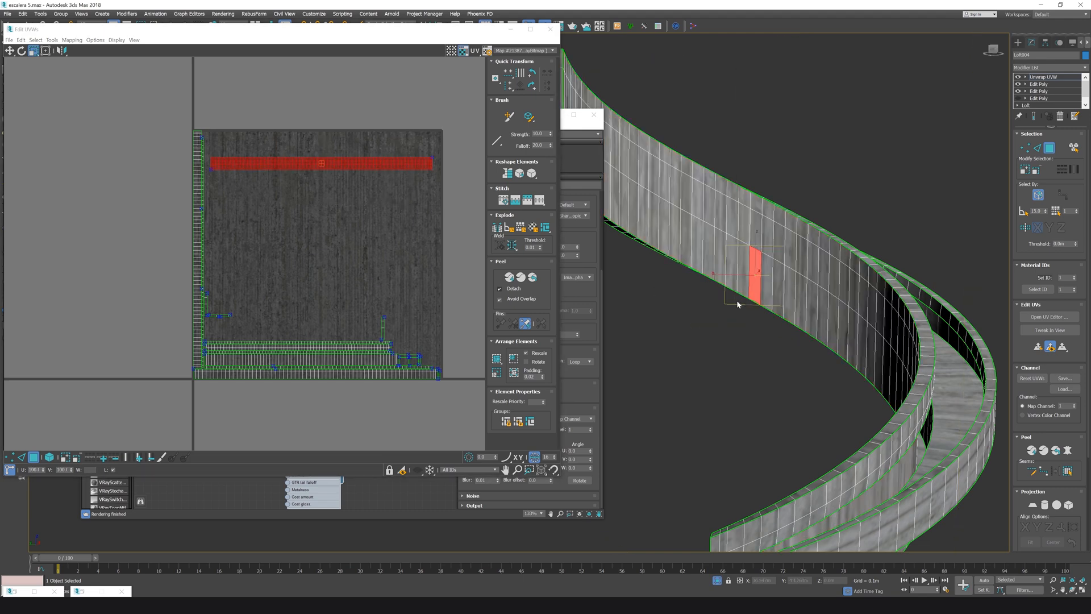
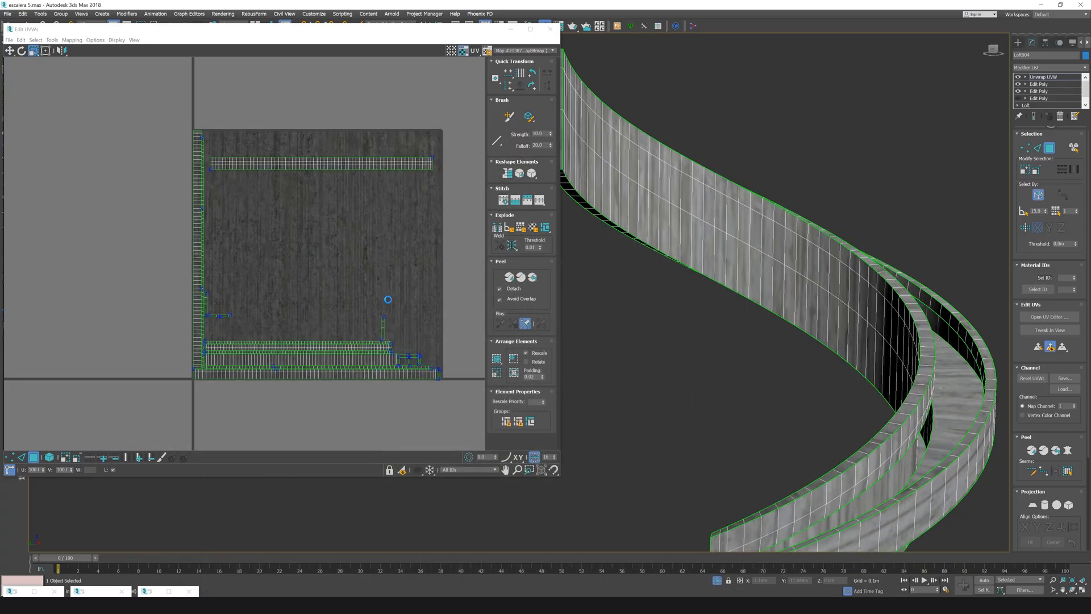
# Replace concreto 1's diffuse VRayBitmap with a standard Bitmap map of the concrete image and minimize the Slate Material Editor
pyautogui.press('Escape')
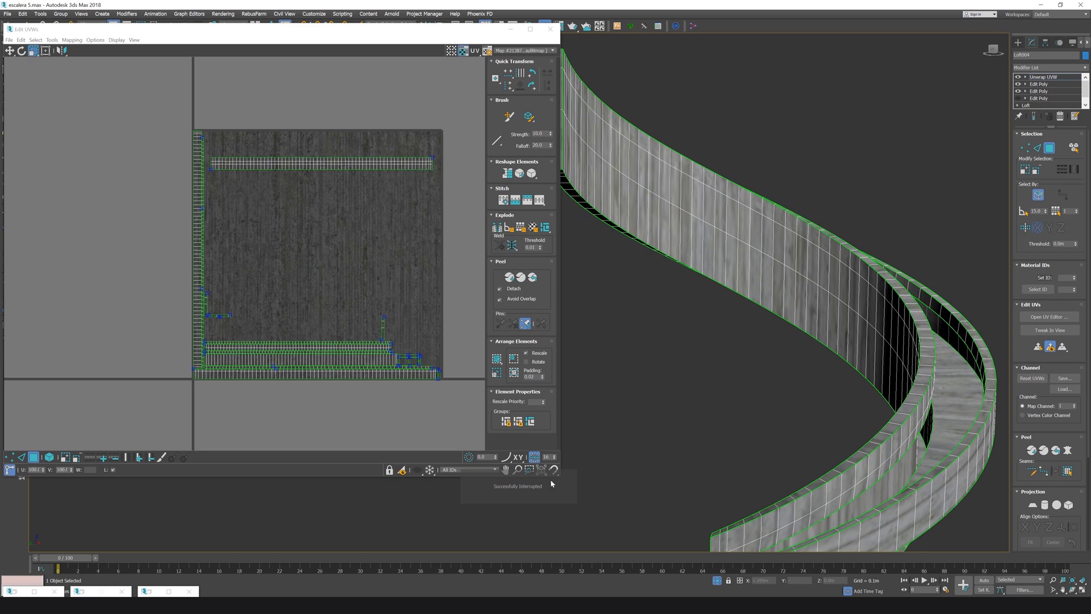
pyautogui.press('m')
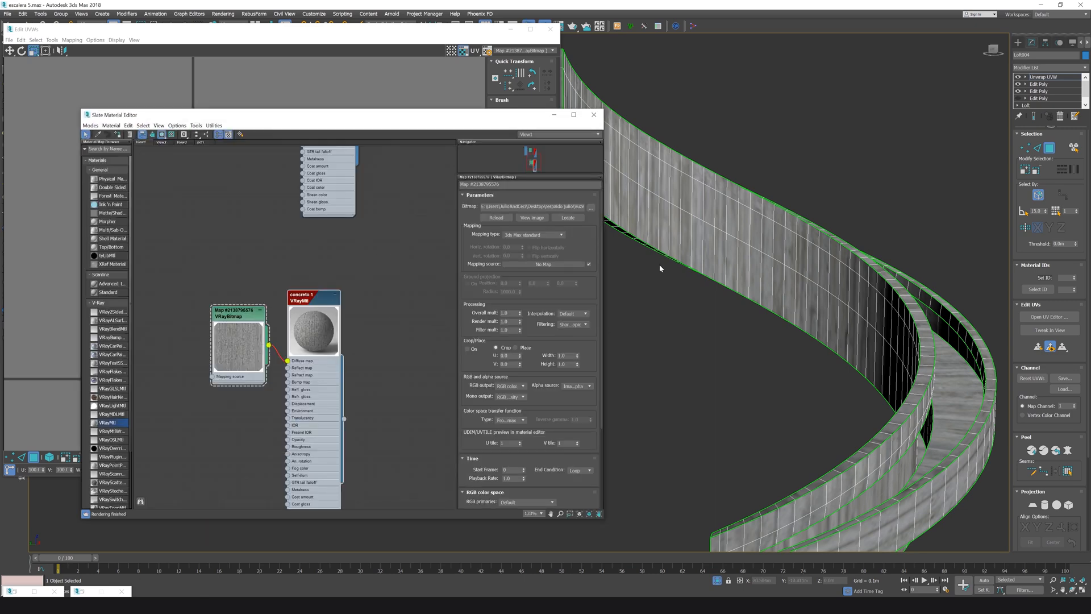
pyautogui.moveTo(435, 378); pyautogui.dragTo(288, 360)
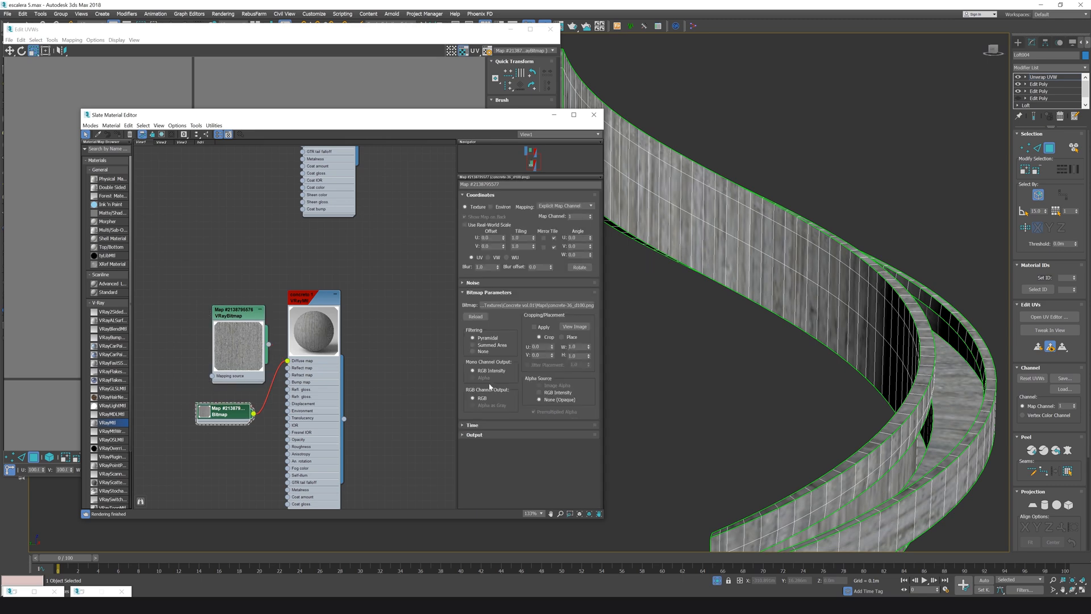
pyautogui.click(554, 114)
# Reset the UV editor's texture list again so the new standard concrete Bitmap shows as the background
pyautogui.click(512, 53)
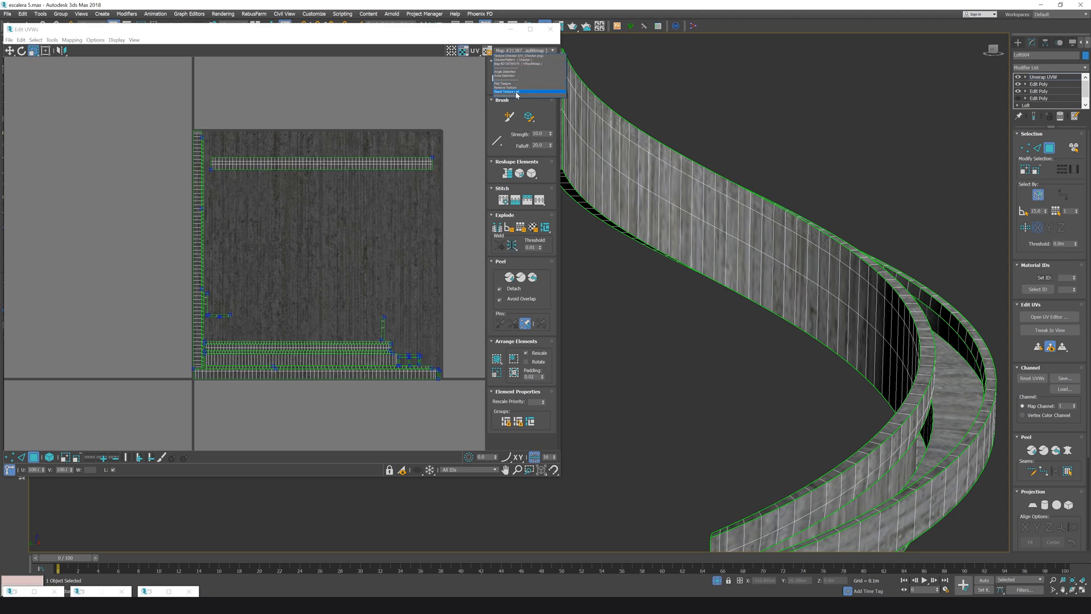
pyautogui.click(516, 91)
pyautogui.scroll(-3, 431, 178)
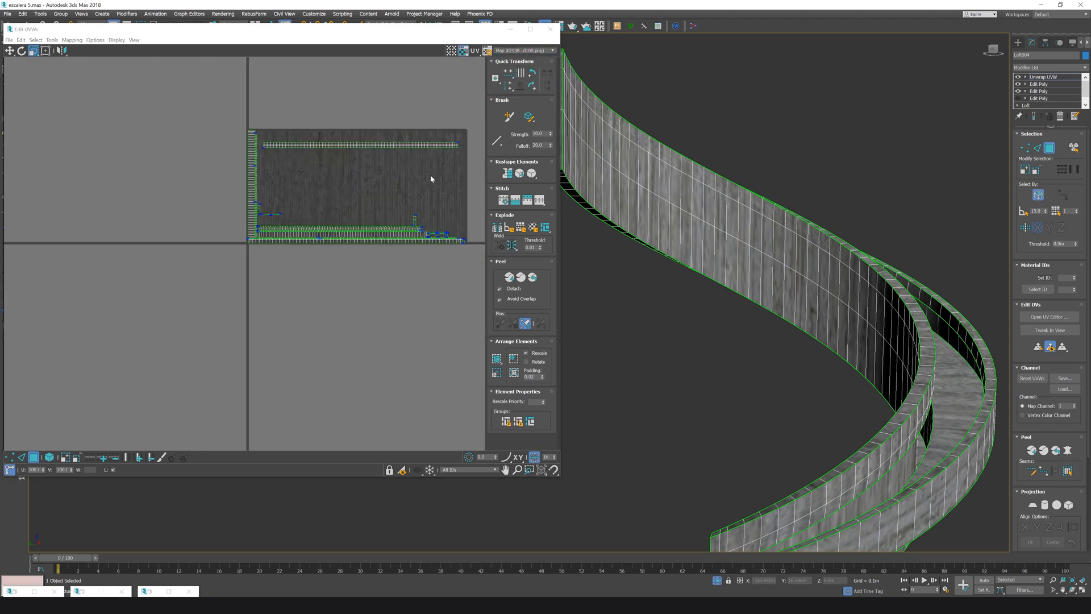
pyautogui.moveTo(430, 178); pyautogui.dragTo(383, 218, button='middle')
pyautogui.scroll(2, 374, 163)
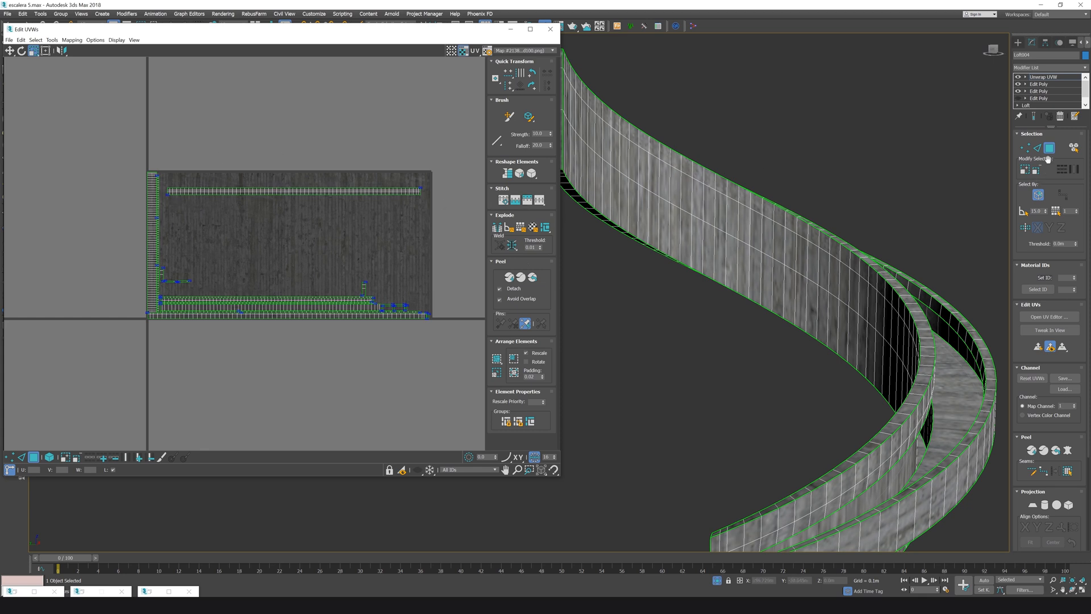
# Select the side wall's shell in the UV editor and scale it down uniformly over the concrete texture
pyautogui.moveTo(165, 173); pyautogui.dragTo(464, 206)
pyautogui.scroll(3, 327, 192)
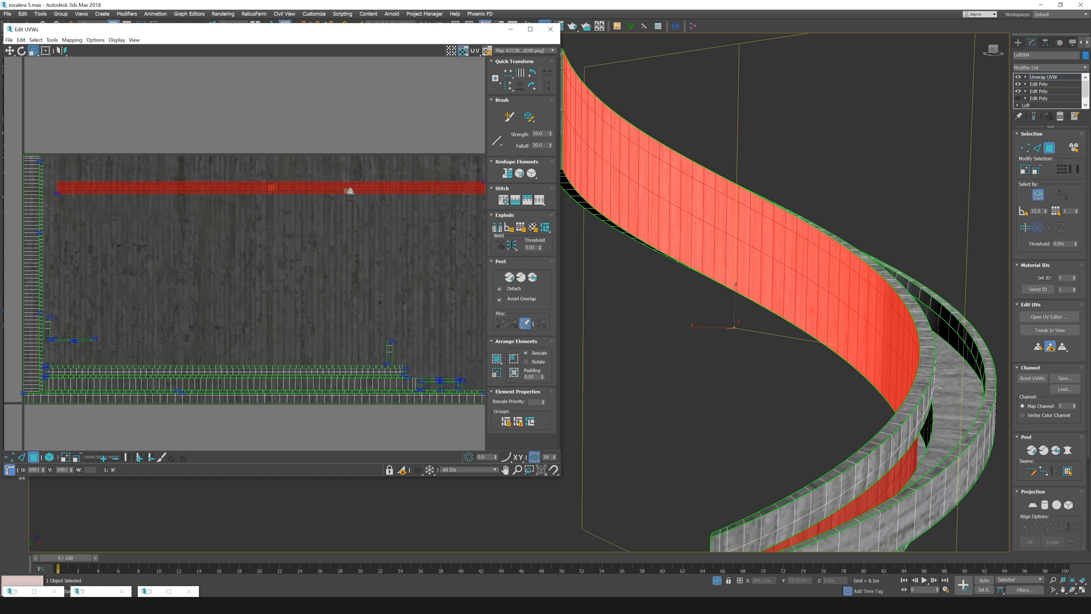
pyautogui.moveTo(350, 191); pyautogui.dragTo(329, 221)
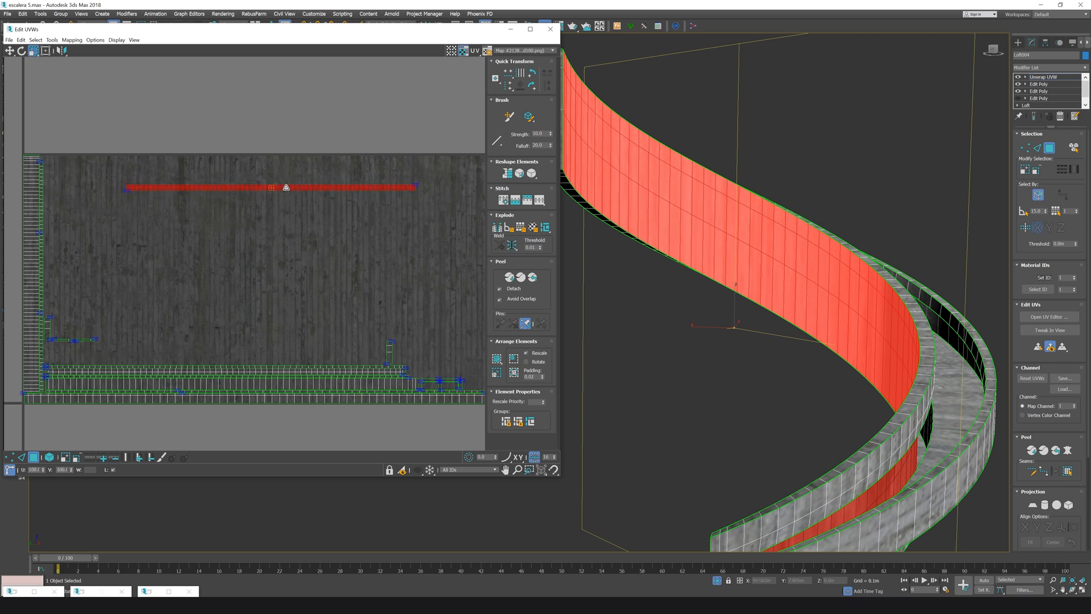
# Stretch the side wall's shell vertically into a tall band, then widen it horizontally across the concrete texture
pyautogui.moveTo(286, 187); pyautogui.dragTo(293, 66)
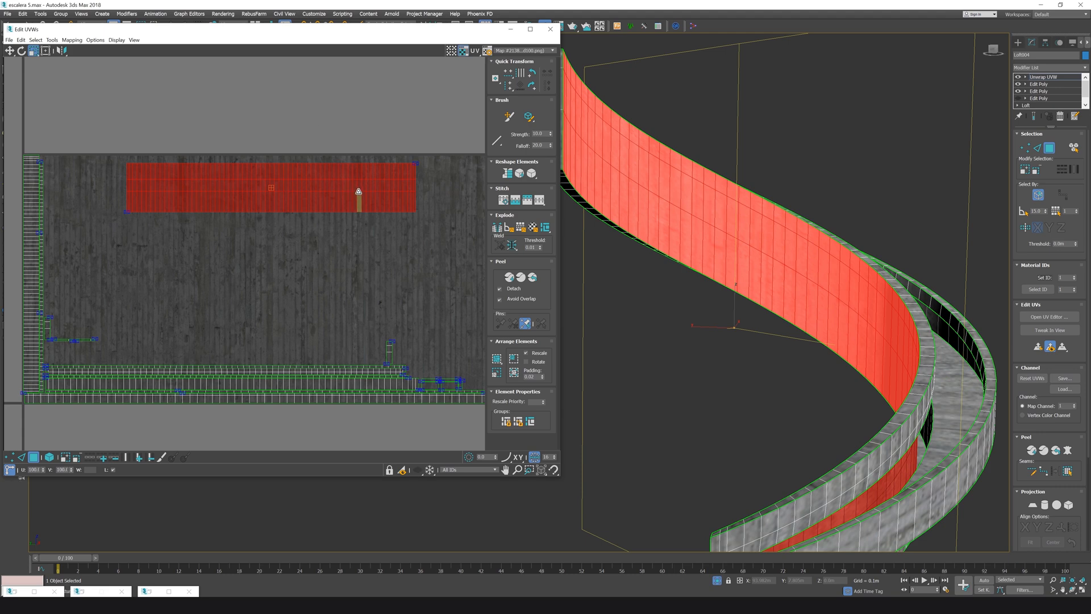
pyautogui.moveTo(359, 195); pyautogui.dragTo(454, 193)
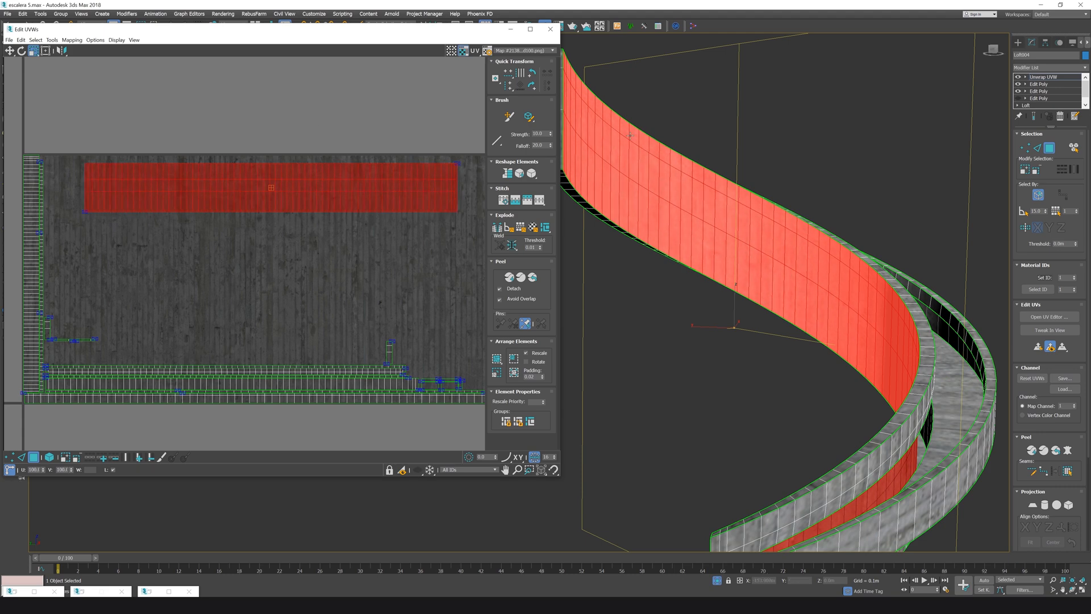
pyautogui.click(762, 196)
pyautogui.scroll(-5, 762, 290)
pyautogui.keyDown('alt'); pyautogui.moveTo(762, 290); pyautogui.dragTo(791, 333, button='middle'); pyautogui.keyUp('alt')
pyautogui.scroll(5, 791, 324)
pyautogui.scroll(-2, 385, 208)
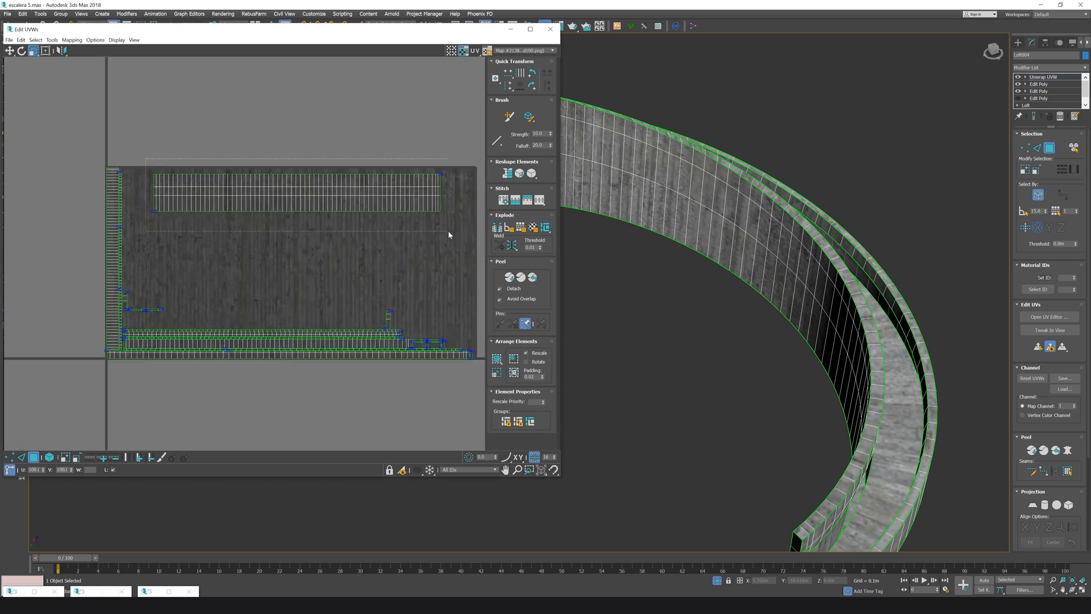
# Enlarge the side wall's shell to nearly the full texture width and move it above the texture tile
pyautogui.click(347, 188)
pyautogui.moveTo(351, 187); pyautogui.dragTo(352, 190)
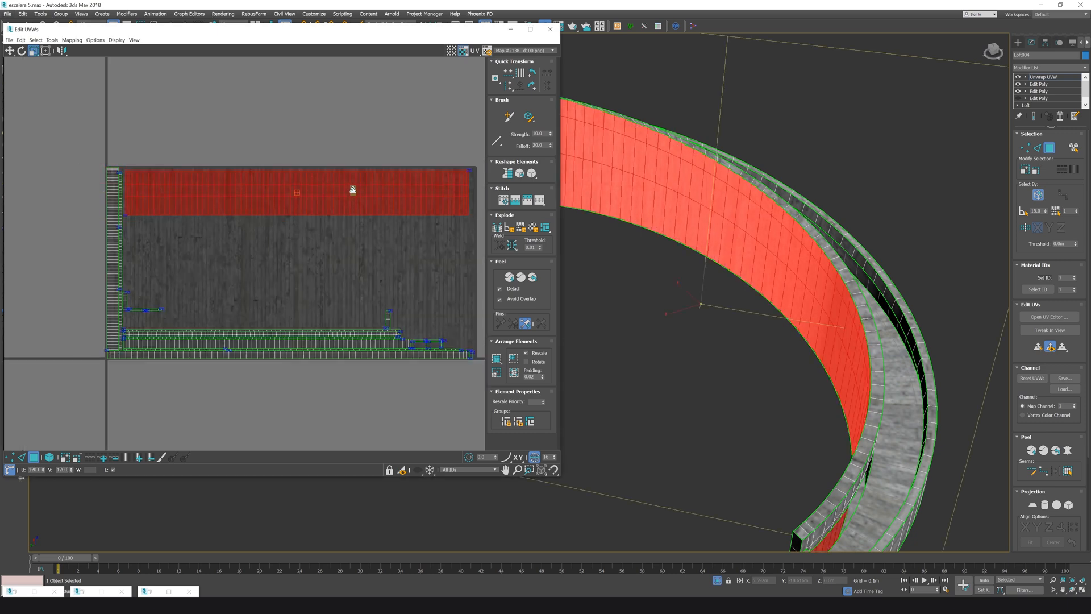
pyautogui.click(10, 52)
pyautogui.moveTo(284, 194); pyautogui.dragTo(291, 128)
pyautogui.click(654, 257)
pyautogui.scroll(-4, 671, 264)
pyautogui.keyDown('alt'); pyautogui.moveTo(713, 339); pyautogui.dragTo(729, 322, button='middle'); pyautogui.keyUp('alt')
pyautogui.scroll(3, 638, 348)
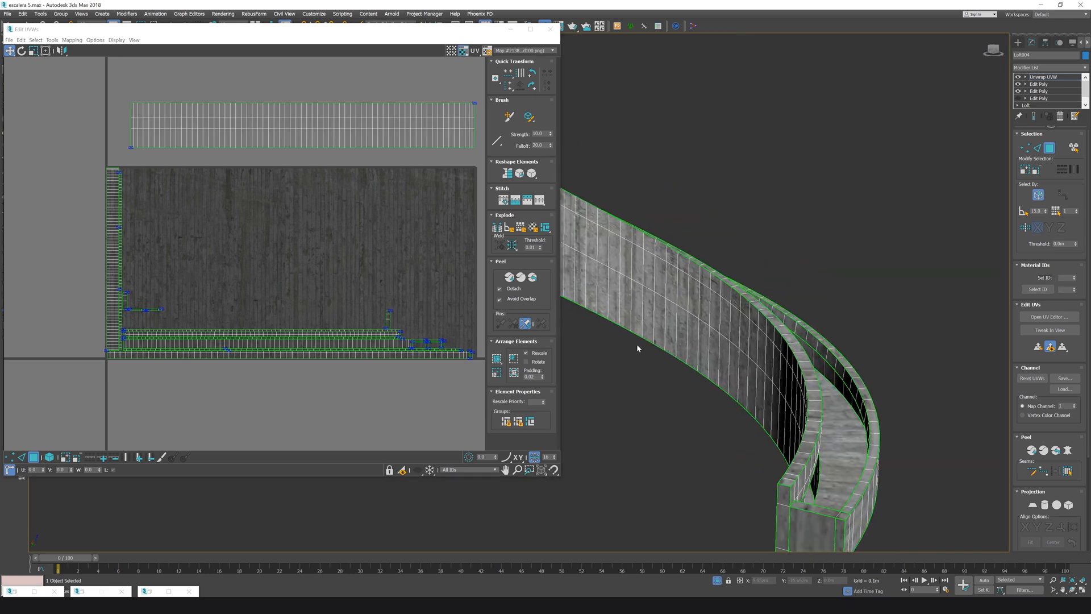
# Move the top-edge vertices of the side wall's shell slightly down to reduce its height
pyautogui.click(619, 230)
pyautogui.click(1026, 148)
pyautogui.moveTo(119, 90); pyautogui.dragTo(490, 112)
pyautogui.moveTo(310, 101); pyautogui.dragTo(310, 112)
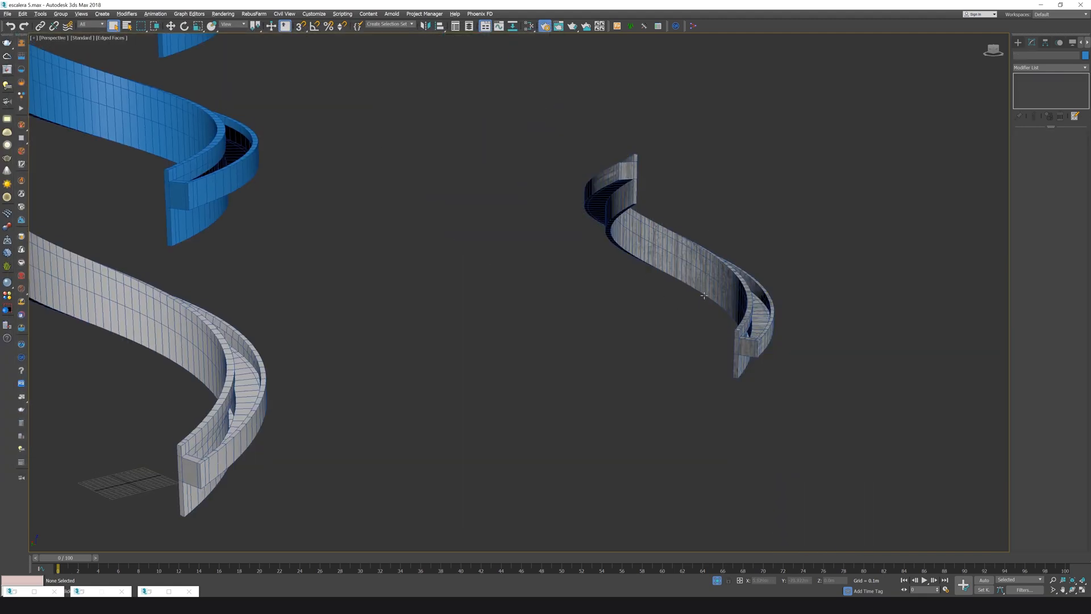
# Reselect the concrete-textured planter loft and bring back its UV editor in polygon selection mode
pyautogui.scroll(5, 671, 256)
pyautogui.keyDown('alt'); pyautogui.moveTo(704, 296); pyautogui.dragTo(590, 270, button='middle'); pyautogui.keyUp('alt')
pyautogui.scroll(-5, 671, 256)
pyautogui.scroll(-5, 624, 279)
pyautogui.scroll(6, 590, 269)
pyautogui.click(590, 270)
pyautogui.click(1050, 149)
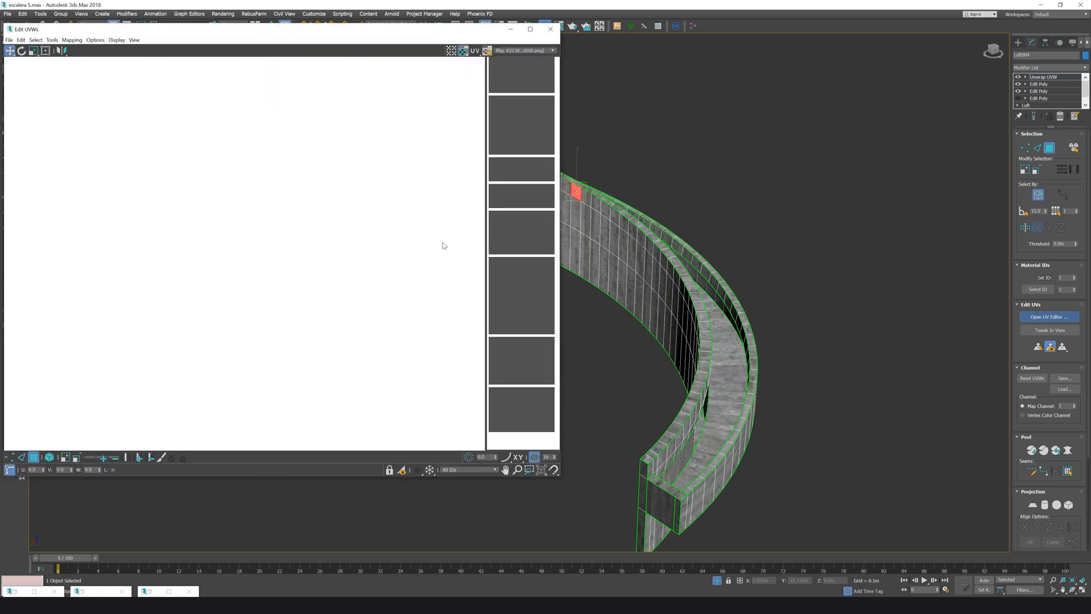
pyautogui.scroll(-4, 401, 277)
pyautogui.moveTo(400, 276); pyautogui.dragTo(369, 239, button='middle')
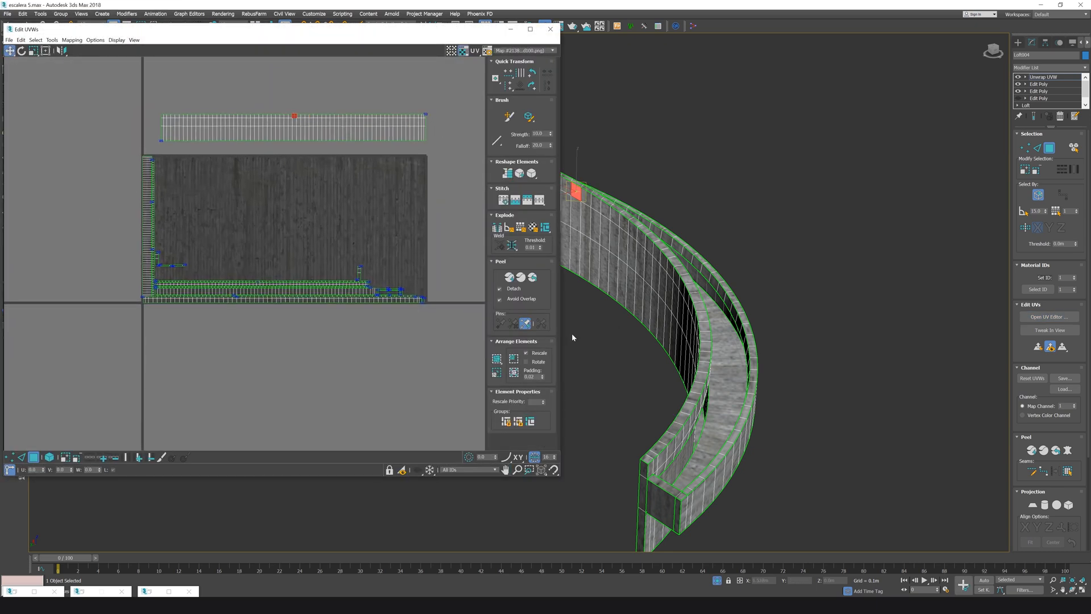
# Select the whole shell of the planter's outer front band, move it over the texture and rotate it about 90 degrees
pyautogui.click(689, 511)
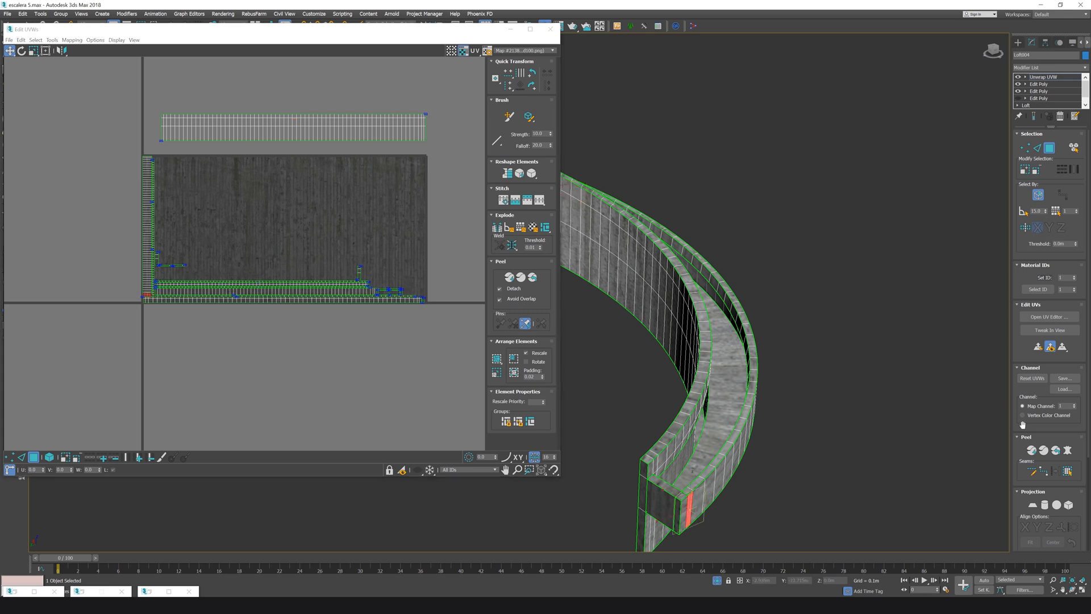
pyautogui.click(1068, 471)
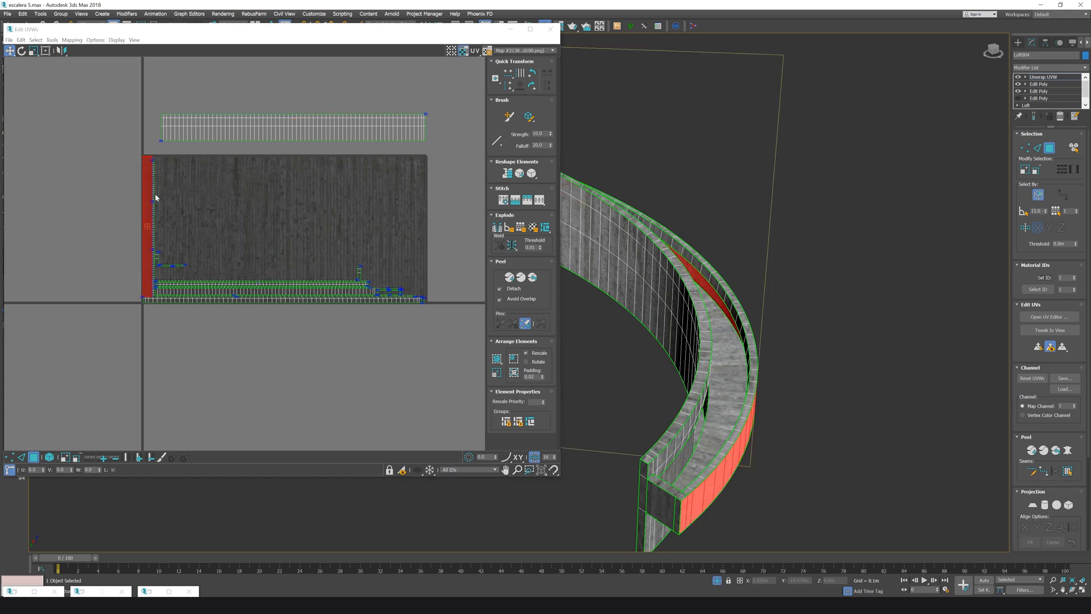
pyautogui.moveTo(144, 202); pyautogui.dragTo(215, 194)
pyautogui.press('e')
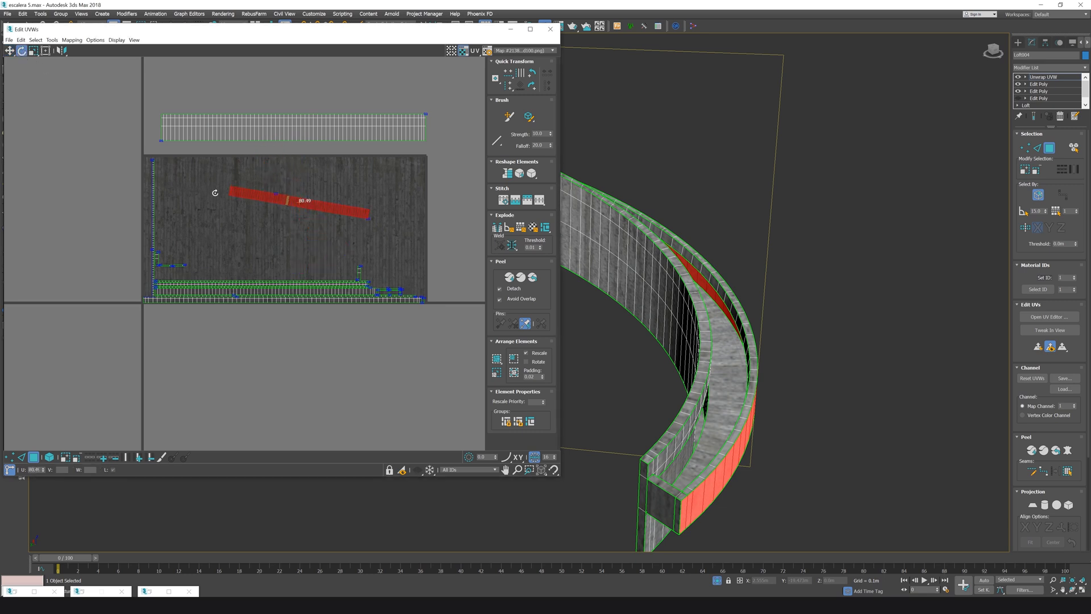
pyautogui.moveTo(317, 195); pyautogui.dragTo(319, 233)
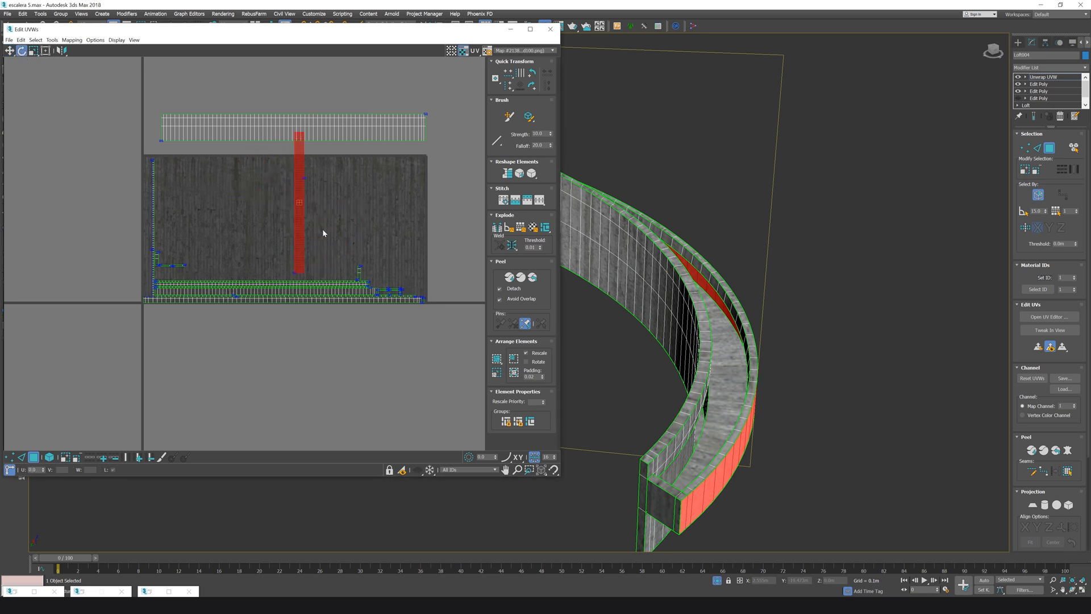
# Place the outer band's shell horizontally along the texture's top edge and scale it to about the side wall shell's width
pyautogui.moveTo(302, 191); pyautogui.dragTo(312, 160)
pyautogui.click(37, 51)
pyautogui.click(9, 50)
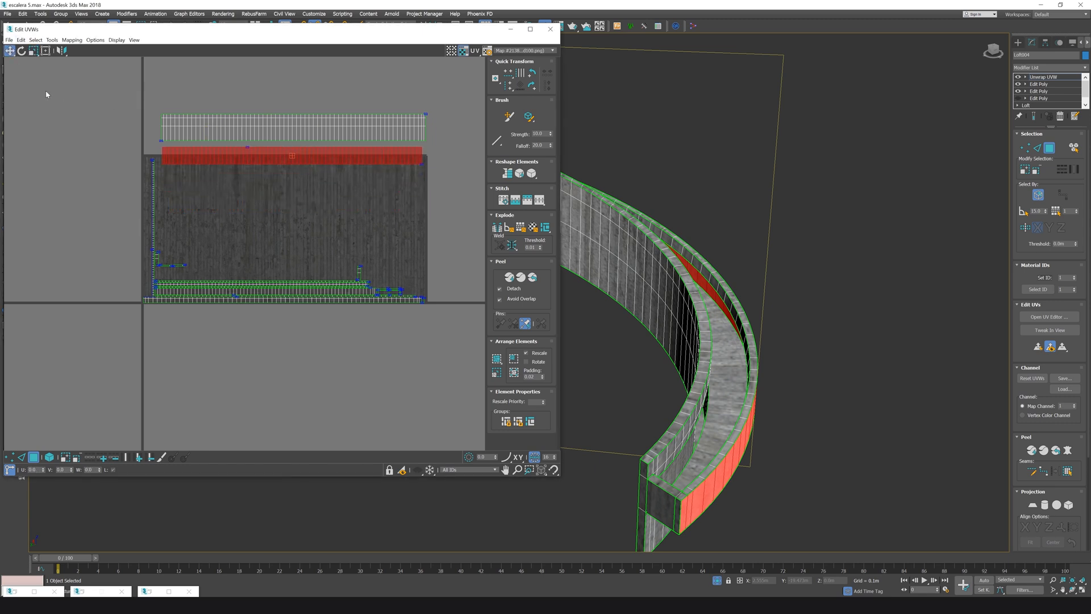
pyautogui.click(34, 50)
pyautogui.moveTo(296, 162); pyautogui.dragTo(295, 162)
# Select the outer band shell's upper-edge vertices and move them up to make the strip taller
pyautogui.hotkey('ctrl', 'b')
pyautogui.keyDown('alt'); pyautogui.moveTo(711, 353); pyautogui.dragTo(807, 369, button='middle'); pyautogui.keyUp('alt')
pyautogui.click(1027, 149)
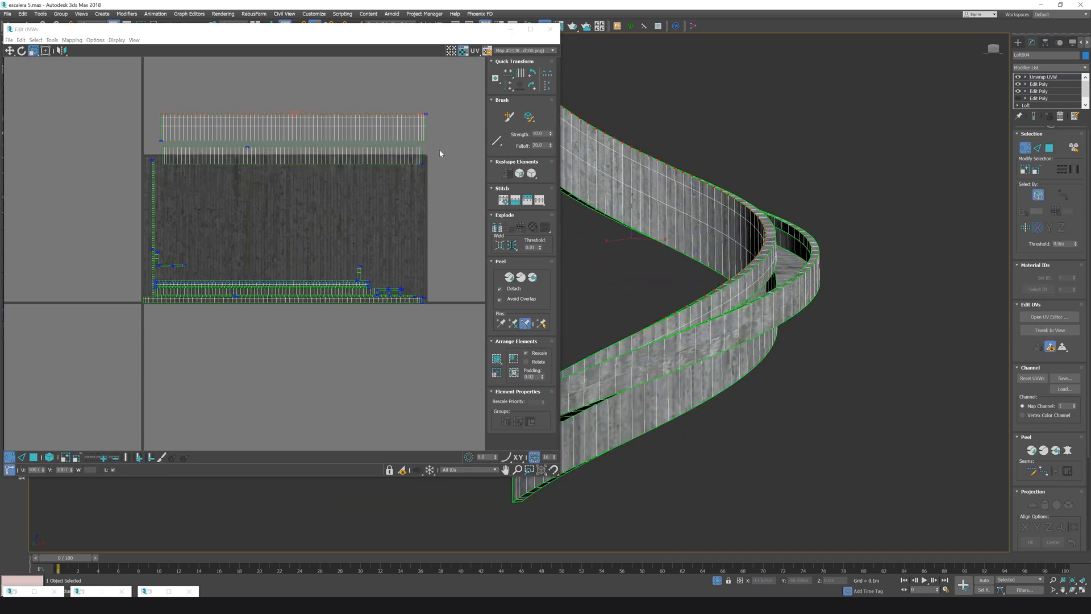
pyautogui.click(332, 152)
pyautogui.scroll(2, 301, 151)
pyautogui.click(10, 51)
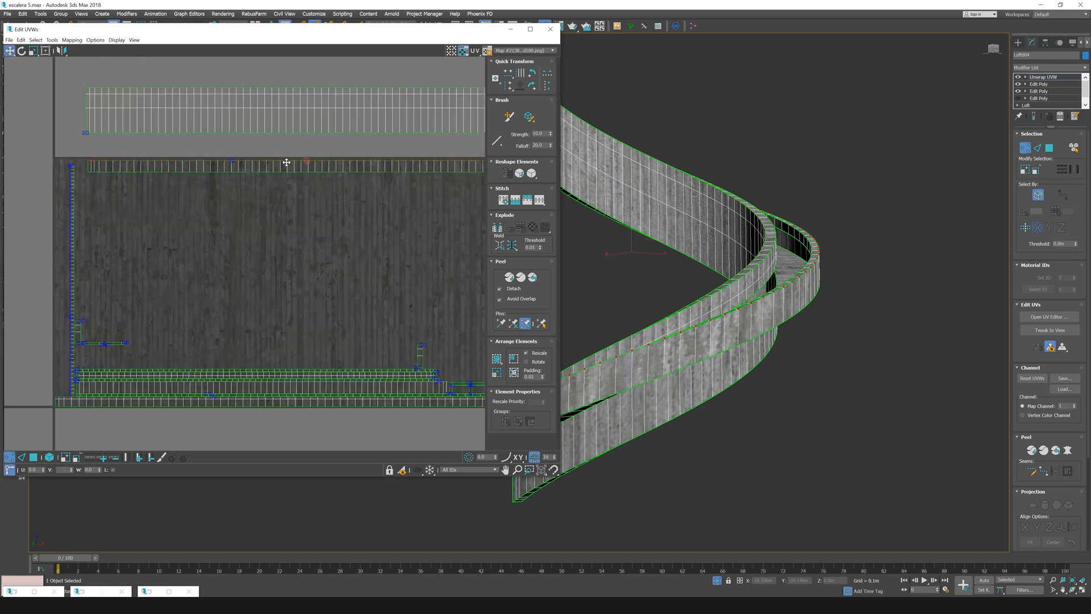
pyautogui.moveTo(287, 144); pyautogui.dragTo(288, 155)
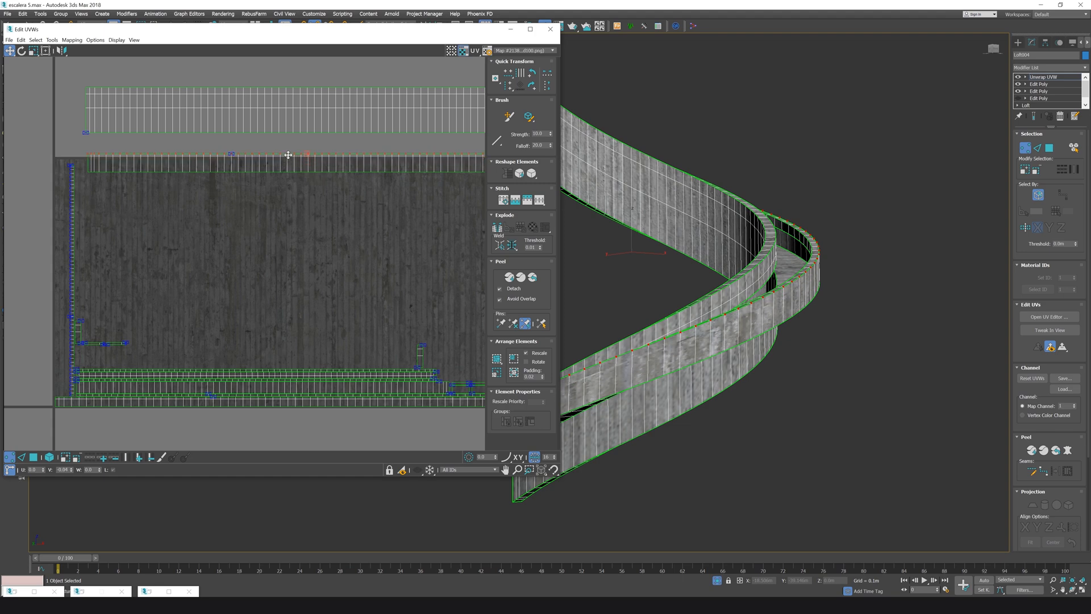
# Select all polygons of the outer band's shell and move it down just inside the texture's top edge
pyautogui.click(1031, 146)
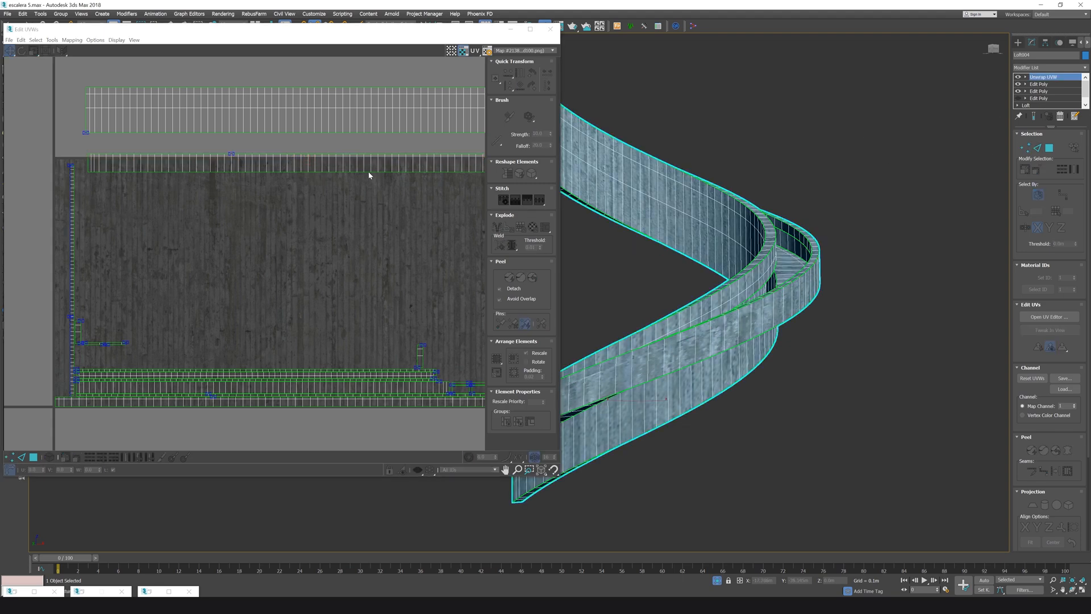
pyautogui.scroll(-2, 375, 173)
pyautogui.click(1054, 148)
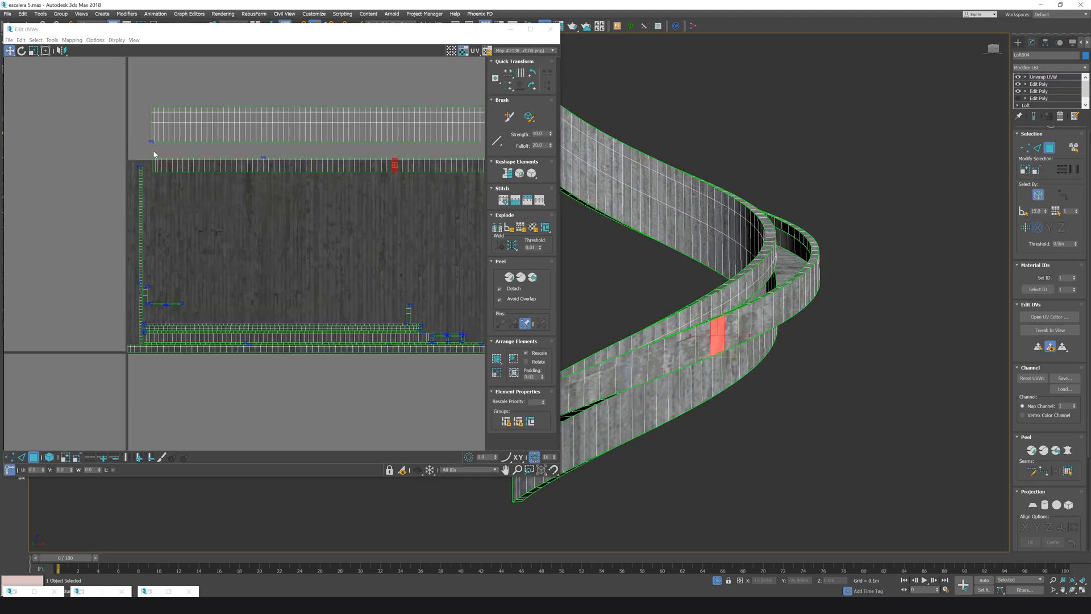
pyautogui.moveTo(150, 151); pyautogui.dragTo(469, 194)
pyautogui.moveTo(444, 193); pyautogui.dragTo(360, 228, button='middle')
pyautogui.scroll(4, 400, 194)
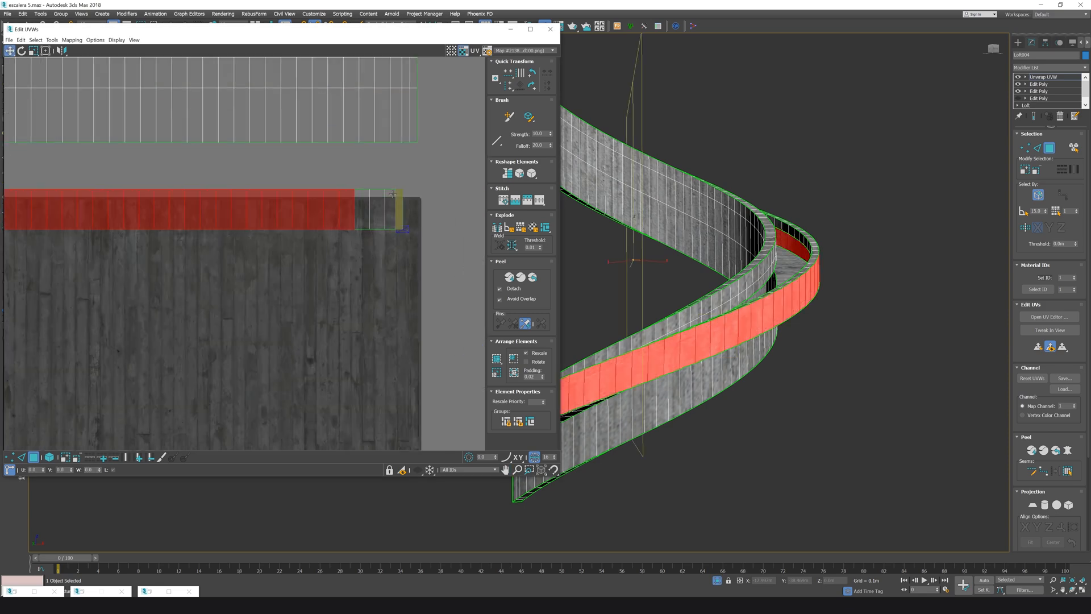
pyautogui.scroll(-3, 396, 194)
pyautogui.keyDown('ctrl'); pyautogui.moveTo(414, 226); pyautogui.dragTo(360, 190); pyautogui.keyUp('ctrl')
pyautogui.scroll(-2, 360, 194)
pyautogui.moveTo(178, 200); pyautogui.dragTo(178, 208)
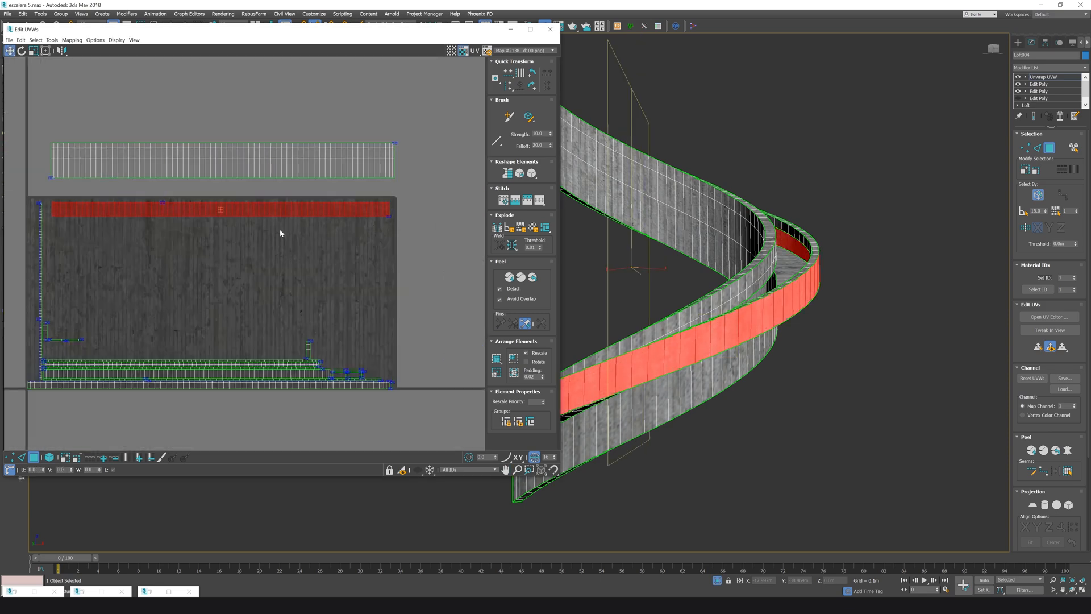
pyautogui.click(651, 298)
# Select the lower outer wall's shell, enlarge it to nearly the texture's width and align it beneath the outer band's shell
pyautogui.scroll(-3, 704, 372)
pyautogui.moveTo(704, 372); pyautogui.dragTo(665, 346, button='middle')
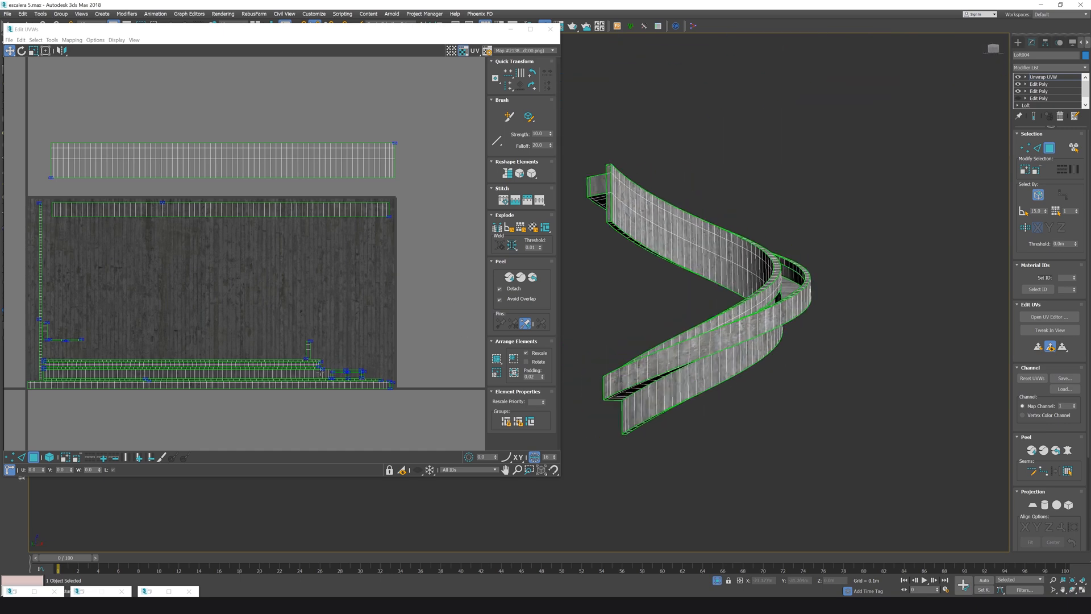
pyautogui.click(685, 392)
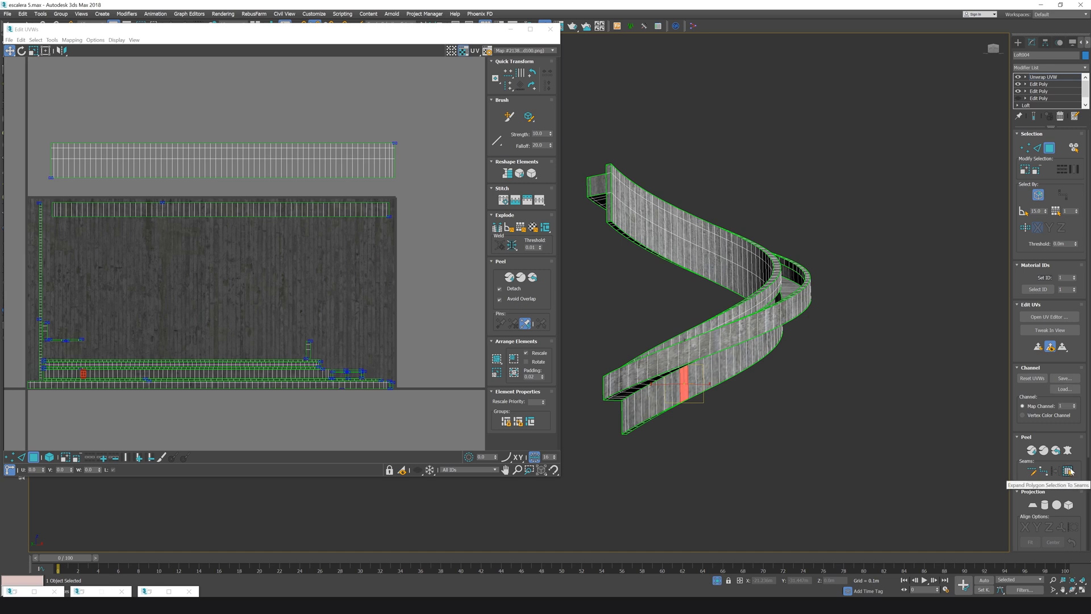
pyautogui.click(1069, 471)
pyautogui.moveTo(237, 375); pyautogui.dragTo(241, 218)
pyautogui.click(36, 51)
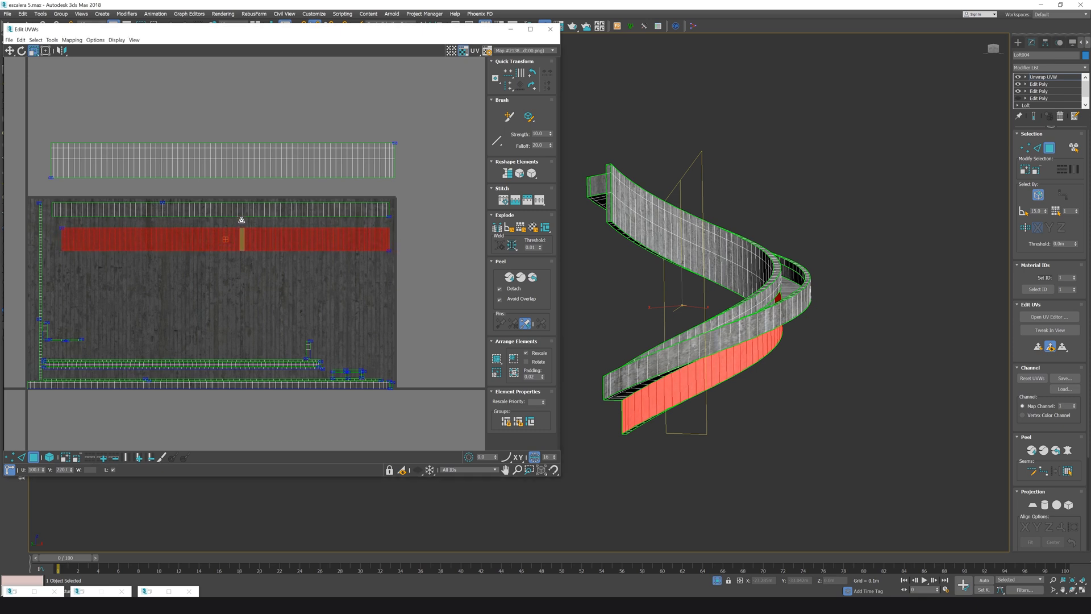
pyautogui.click(9, 51)
pyautogui.moveTo(272, 244); pyautogui.dragTo(261, 241)
pyautogui.click(34, 50)
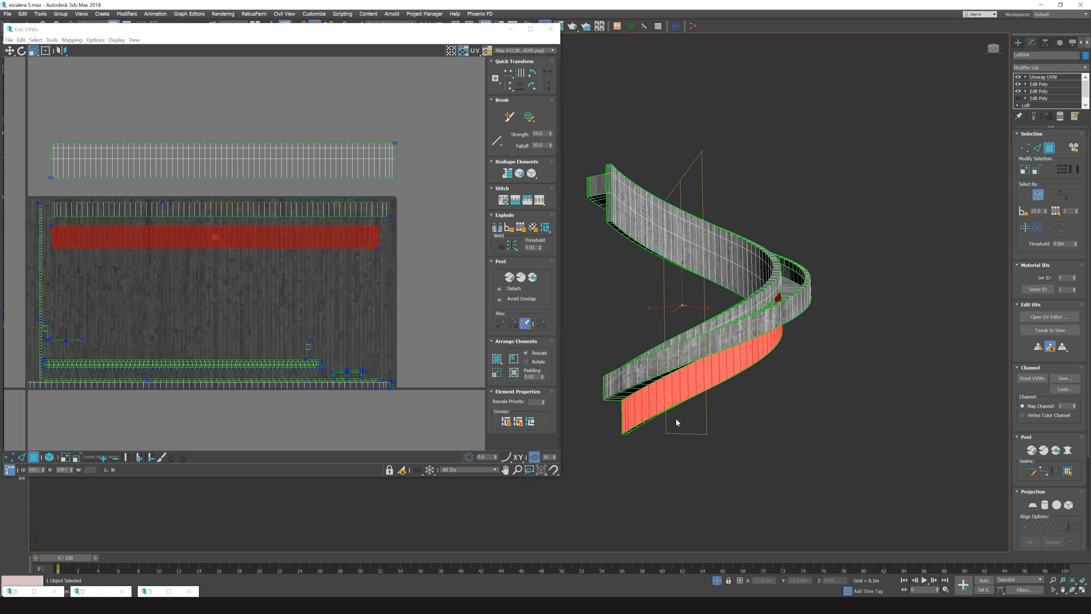
pyautogui.press('w')
pyautogui.click(126, 134)
# Select the narrow inner wall face's shell, move it below the placed strips and scale it to nearly the texture's width
pyautogui.scroll(4, 733, 347)
pyautogui.click(733, 345)
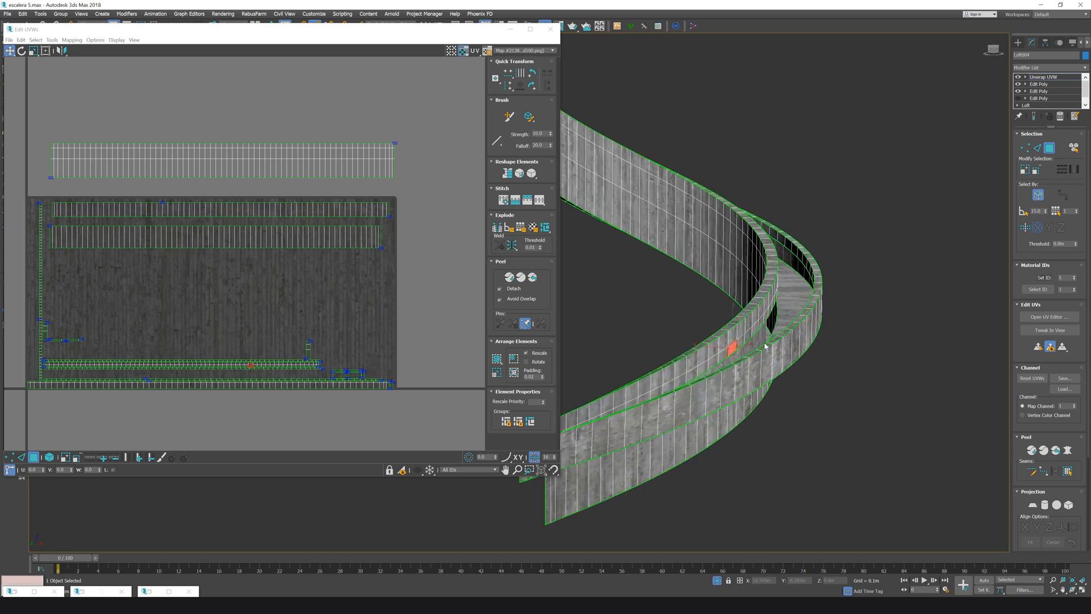
pyautogui.click(1068, 471)
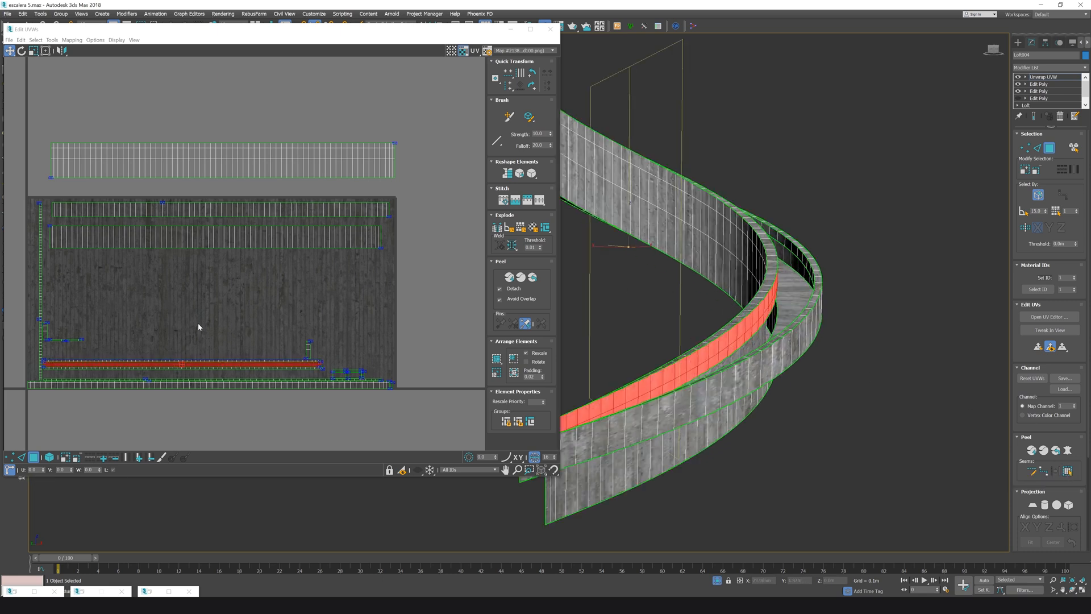
pyautogui.moveTo(225, 366); pyautogui.dragTo(216, 268)
pyautogui.press('r')
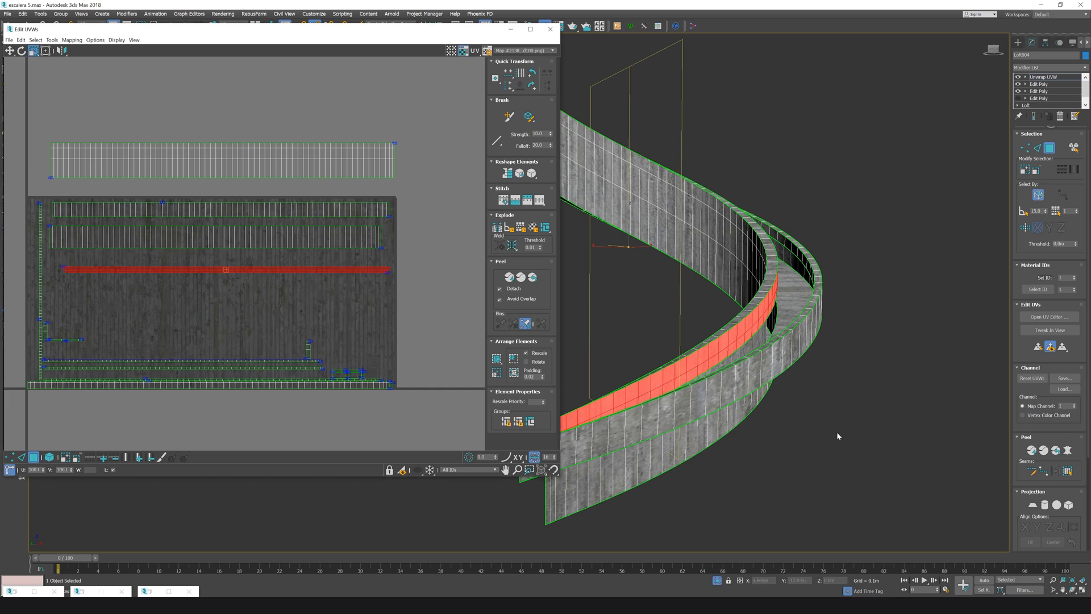
# Stretch the narrow inner wall face's shell vertically to make the strip taller
pyautogui.click(837, 437)
pyautogui.scroll(-2, 705, 367)
pyautogui.scroll(4, 702, 365)
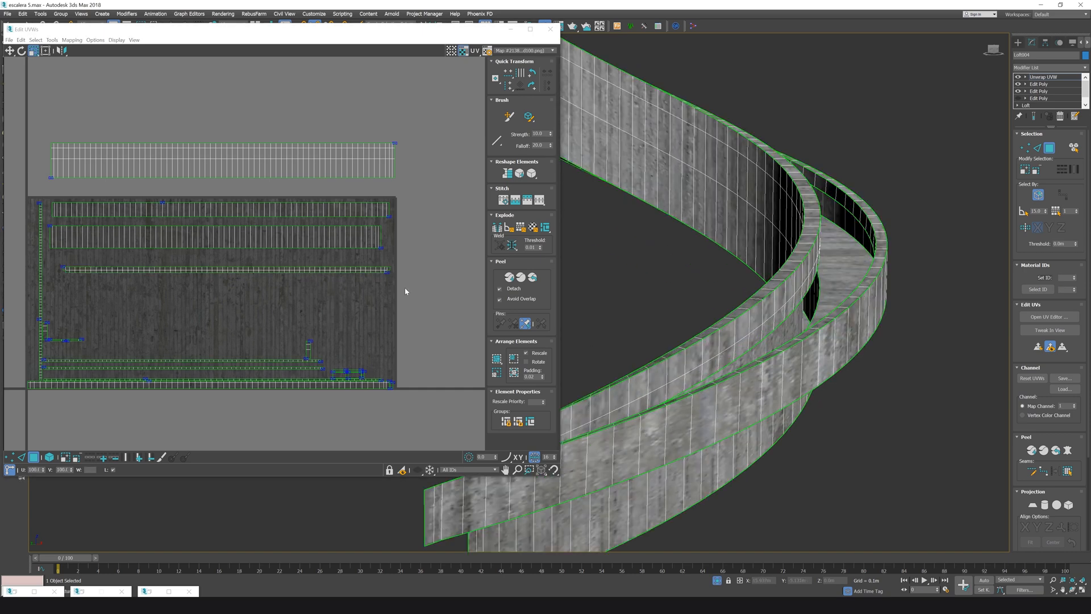
pyautogui.click(164, 269)
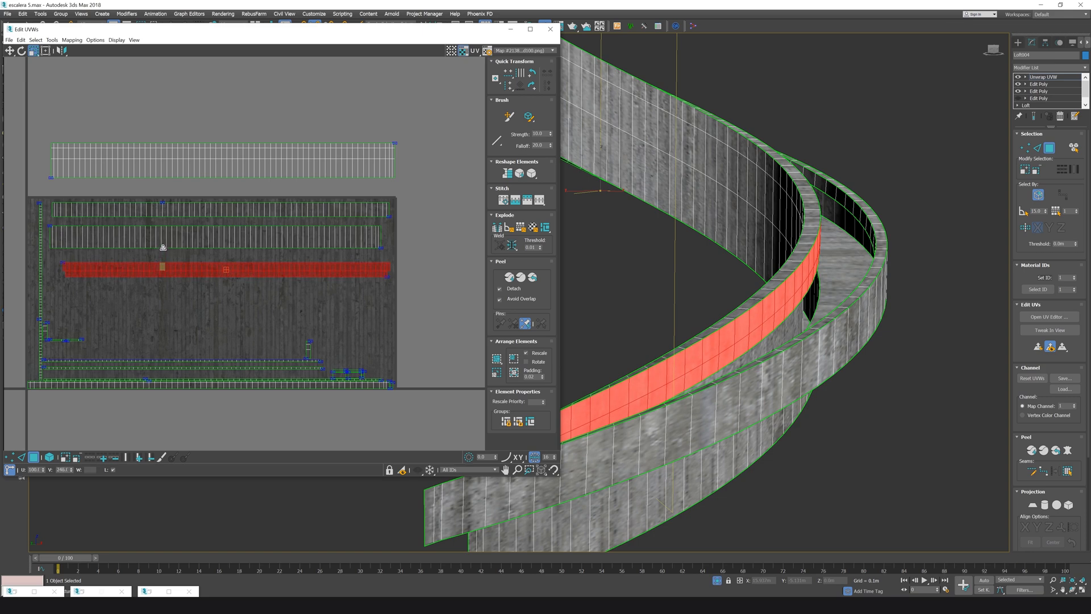
pyautogui.click(926, 373)
# Select a polygon on the planter loft's underside
pyautogui.scroll(-4, 818, 379)
pyautogui.keyDown('alt'); pyautogui.moveTo(816, 380); pyautogui.dragTo(757, 339, button='middle'); pyautogui.keyUp('alt')
pyautogui.click(645, 262)
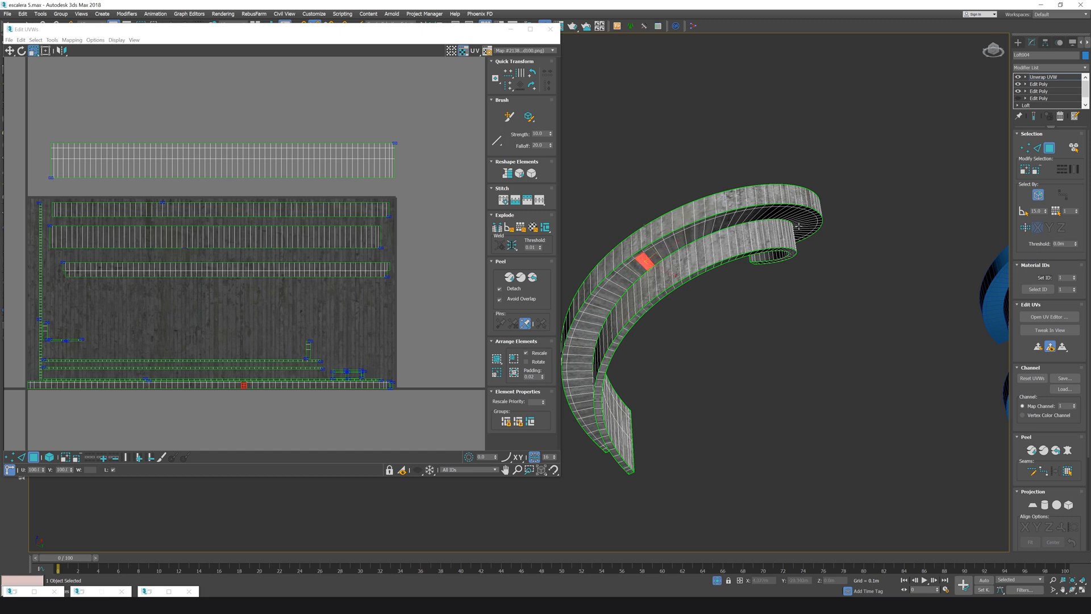
# Select the whole wide curved strip between the spiral's side walls, place its UV shell beneath the other long shells, and rescale it shorter and thicker
pyautogui.click(1068, 473)
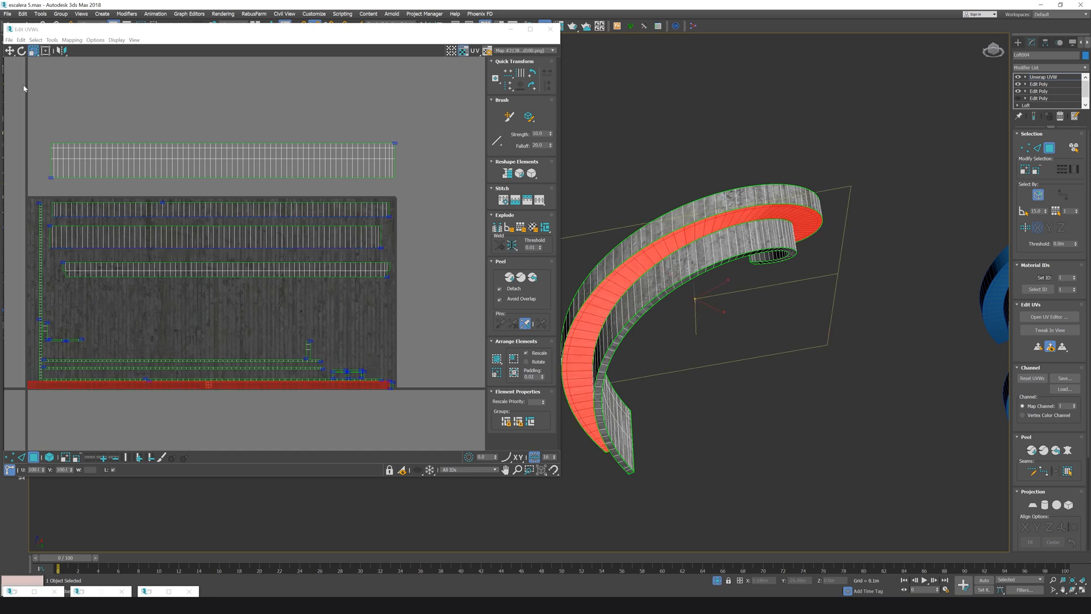
pyautogui.moveTo(206, 387); pyautogui.dragTo(255, 294)
pyautogui.hotkey('ctrl', 'z')
pyautogui.click(10, 50)
pyautogui.press('r')
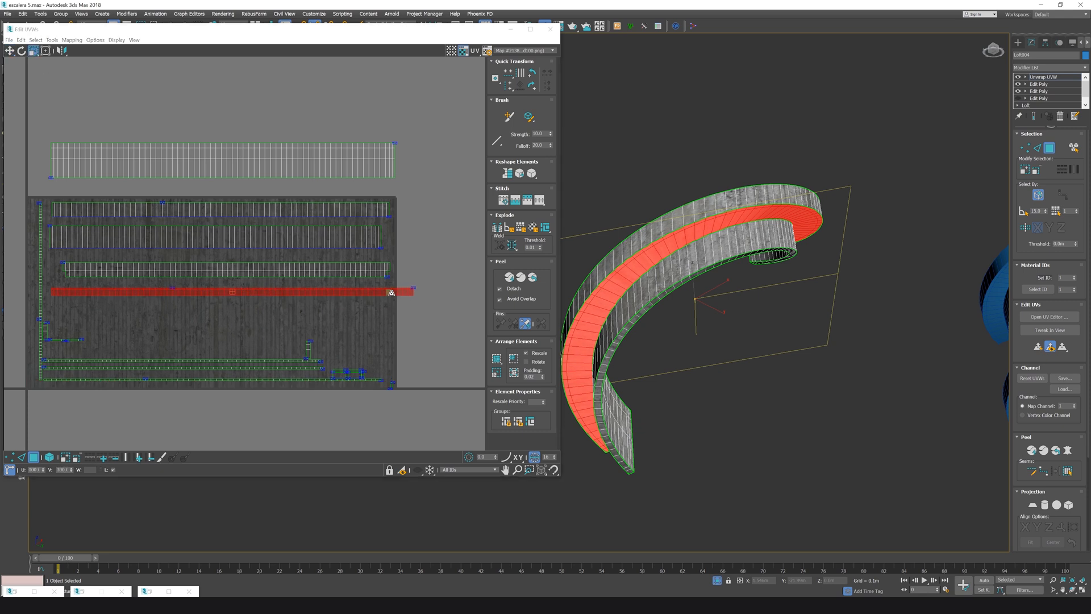
pyautogui.moveTo(392, 293); pyautogui.dragTo(357, 267)
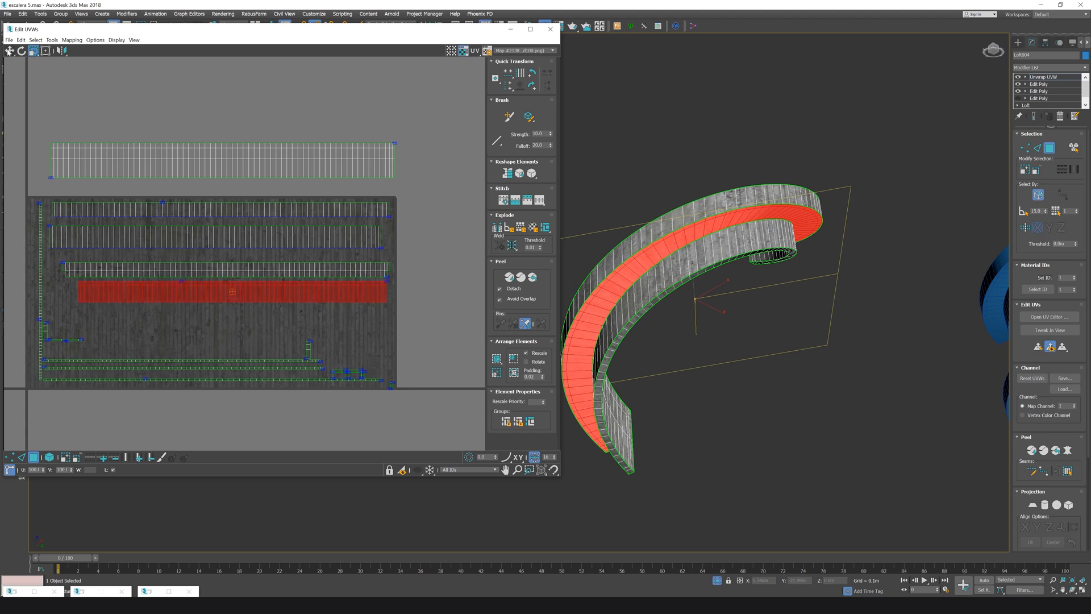
pyautogui.click(10, 51)
pyautogui.moveTo(267, 292); pyautogui.dragTo(261, 291)
# Move the UV shell of the spiral's narrow inner edge strip beneath the other long shells and enlarge it
pyautogui.click(678, 368)
pyautogui.keyDown('alt'); pyautogui.moveTo(678, 368); pyautogui.dragTo(664, 264, button='middle'); pyautogui.keyUp('alt')
pyautogui.scroll(-3, 714, 362)
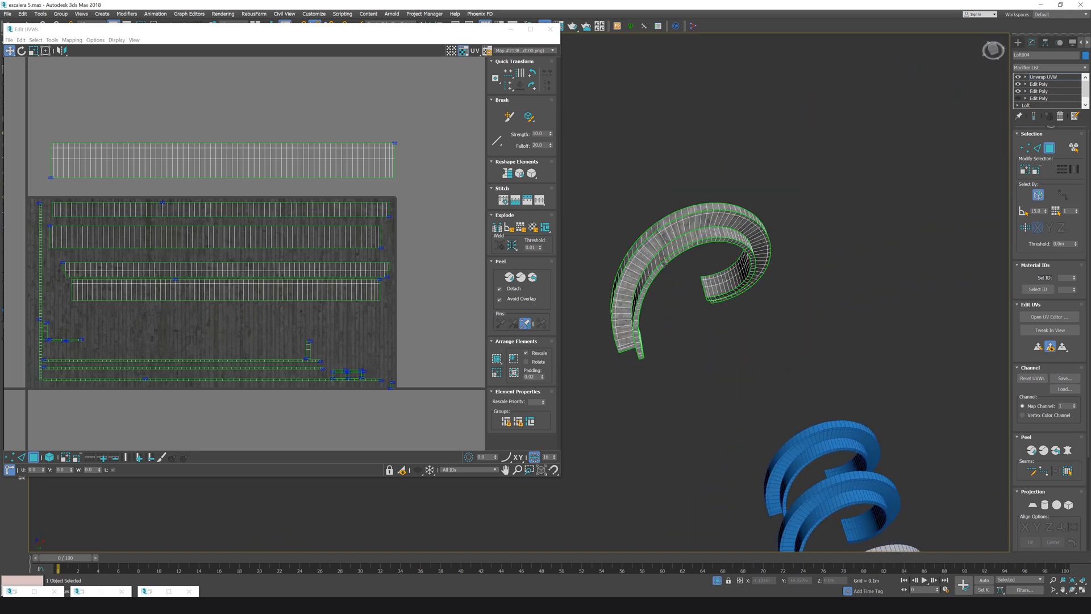
pyautogui.click(241, 369)
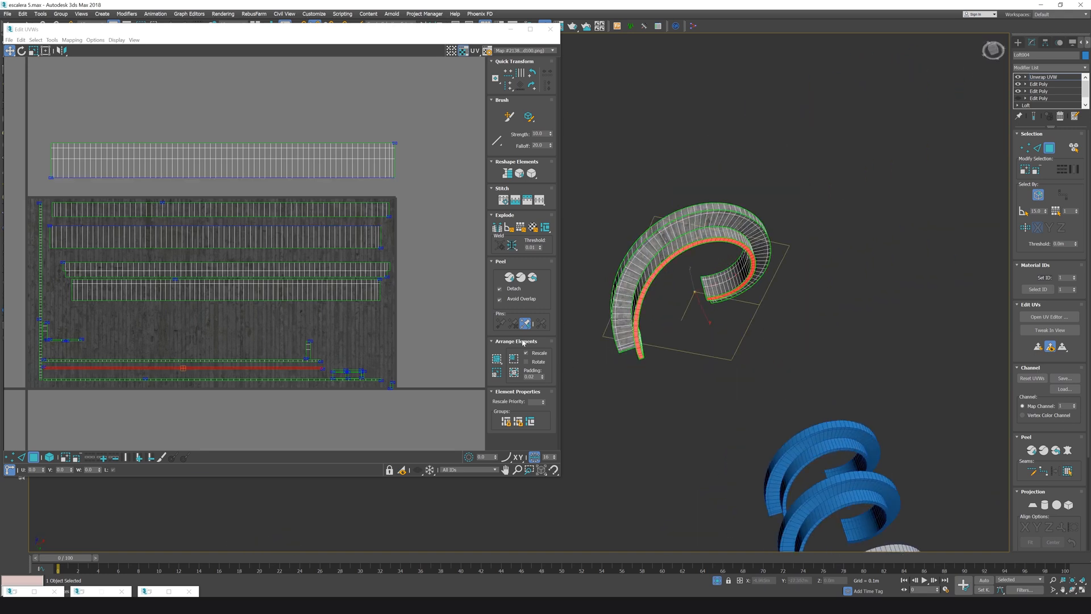
pyautogui.moveTo(238, 368); pyautogui.dragTo(293, 308)
pyautogui.click(32, 51)
pyautogui.scroll(5, 645, 308)
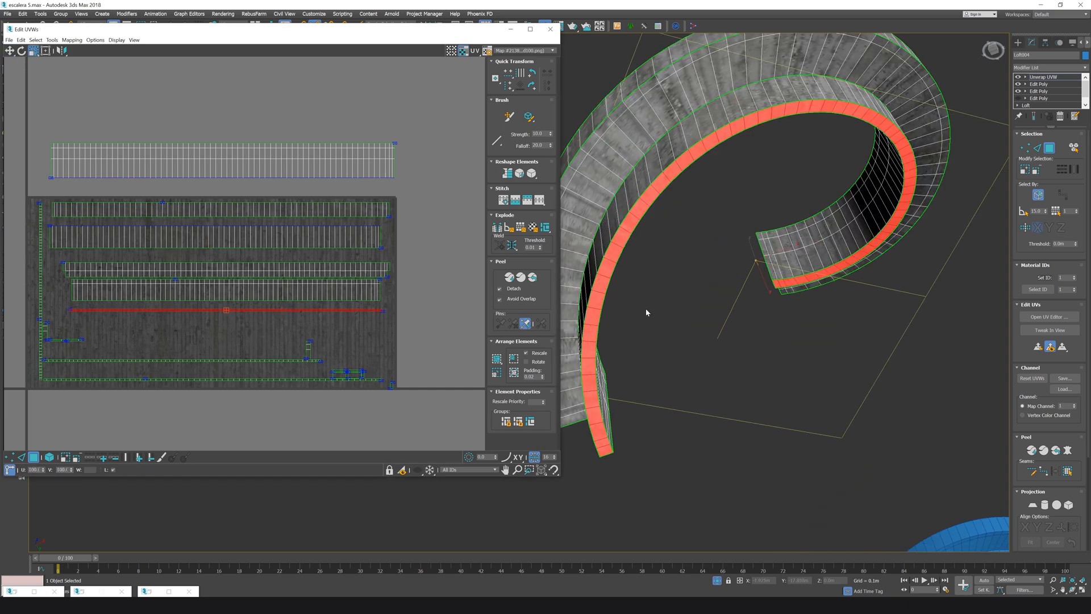
pyautogui.click(659, 293)
pyautogui.click(395, 329)
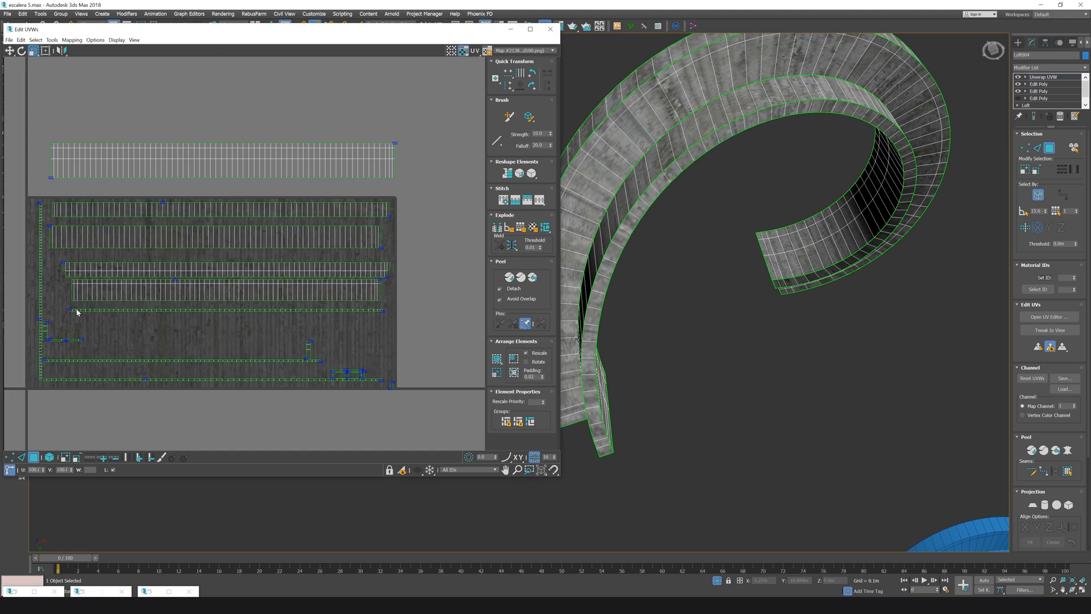
# Reselect the narrow inner edge strip and enlarge its UV shell to span nearly the full texture width
pyautogui.click(171, 310)
pyautogui.scroll(3, 218, 313)
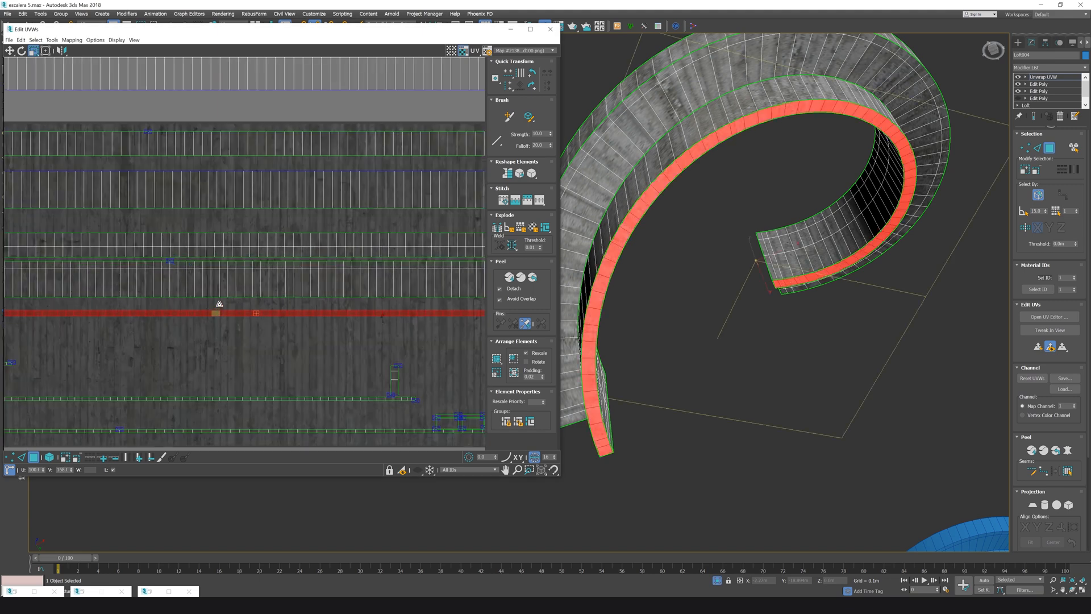
pyautogui.click(684, 277)
pyautogui.scroll(-2, 448, 337)
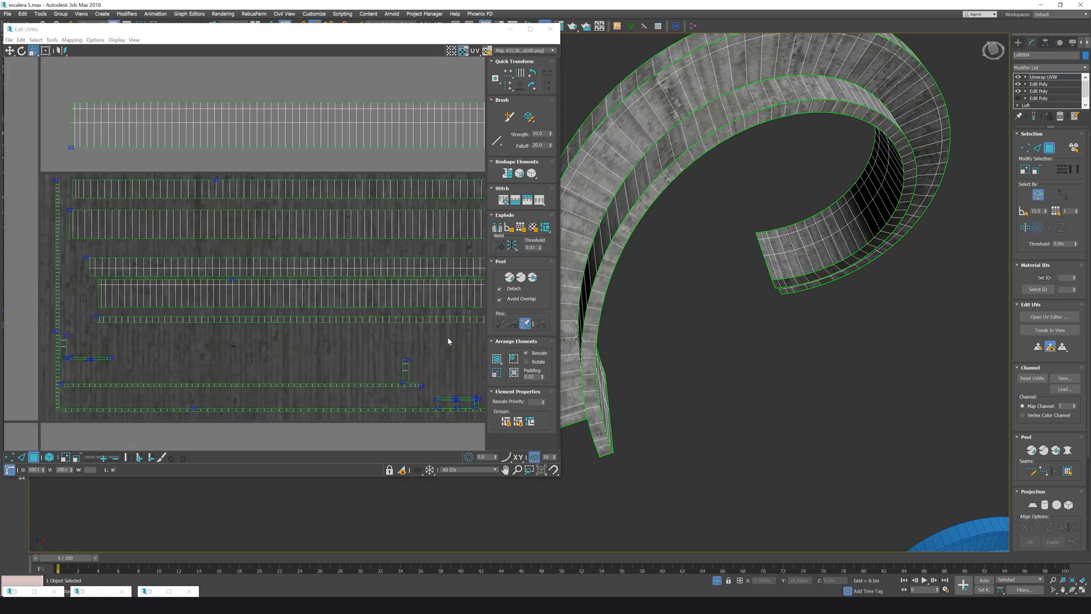
pyautogui.moveTo(424, 326); pyautogui.dragTo(363, 330, button='middle')
pyautogui.click(201, 323)
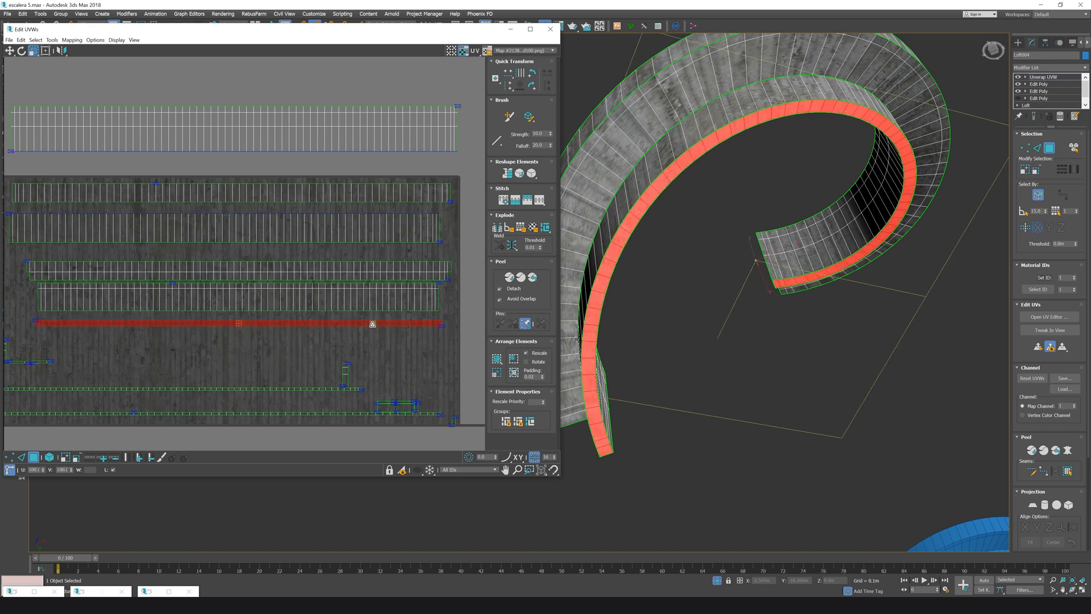
pyautogui.moveTo(369, 324); pyautogui.dragTo(376, 324)
pyautogui.click(719, 336)
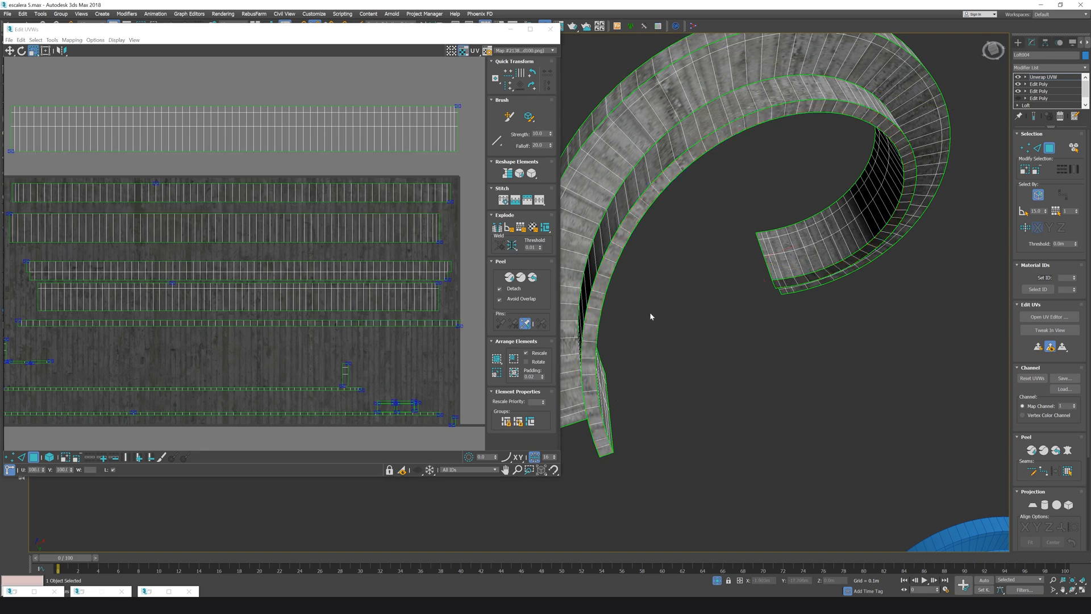
# Select the entire narrow outer rim strip, rotate its vertical UV shell to horizontal, and place it beneath the inner edge shell
pyautogui.scroll(-4, 649, 314)
pyautogui.keyDown('alt'); pyautogui.moveTo(650, 313); pyautogui.dragTo(679, 398, button='middle'); pyautogui.keyUp('alt')
pyautogui.scroll(3, 748, 301)
pyautogui.click(747, 305)
pyautogui.scroll(2, 747, 305)
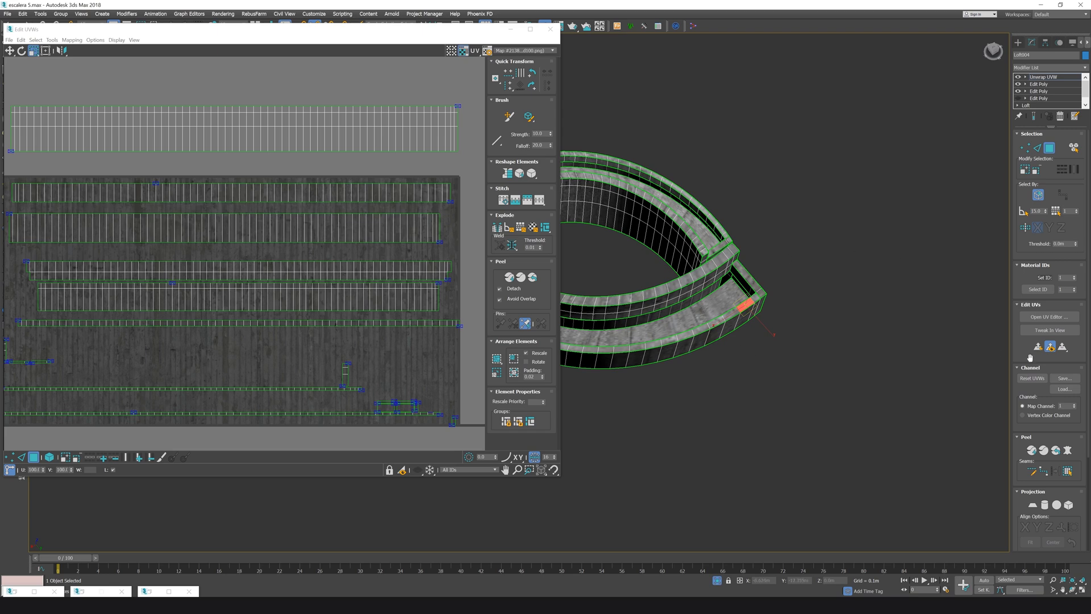
pyautogui.click(1068, 471)
pyautogui.scroll(-3, 289, 267)
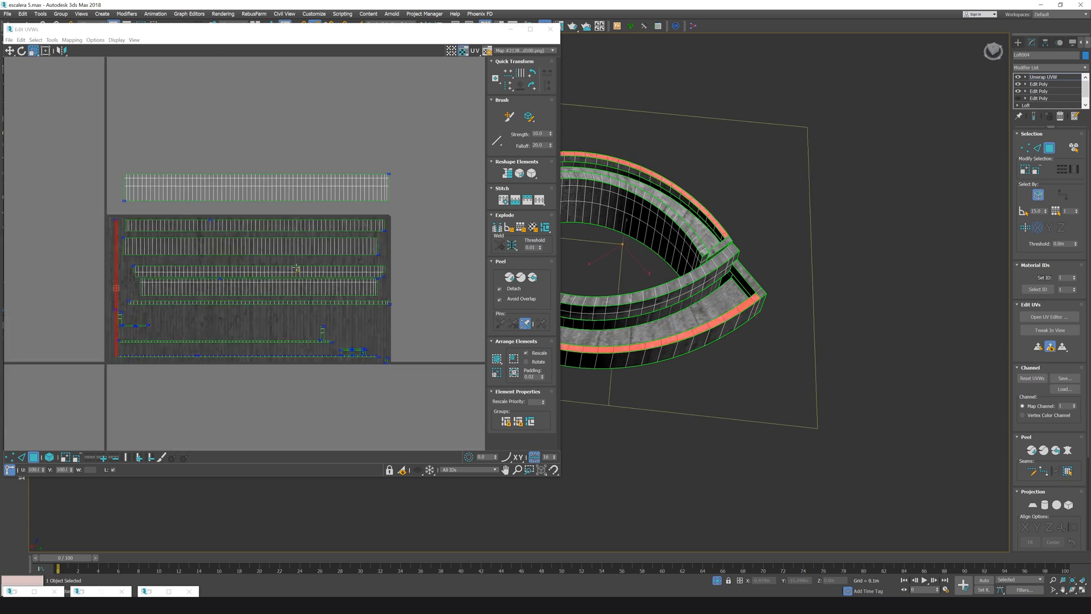
pyautogui.scroll(2, 118, 292)
pyautogui.moveTo(117, 286); pyautogui.dragTo(142, 265, button='middle')
pyautogui.press('e')
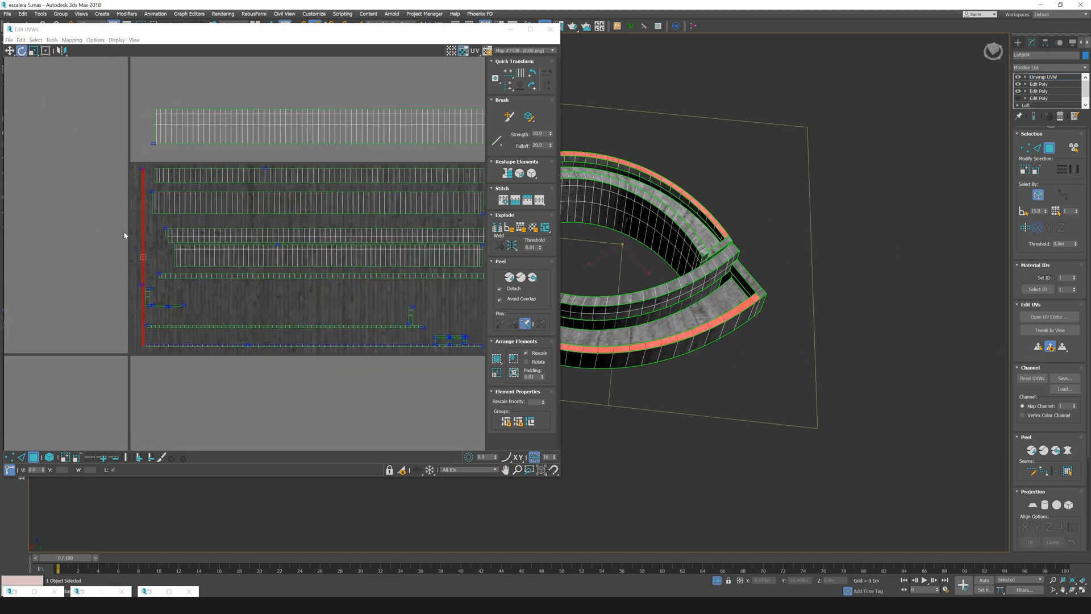
pyautogui.moveTo(142, 233); pyautogui.dragTo(376, 271)
pyautogui.click(10, 52)
# Scale down the outer rim's UV shell and shift it to fit within the texture width under the previous strip
pyautogui.press('r')
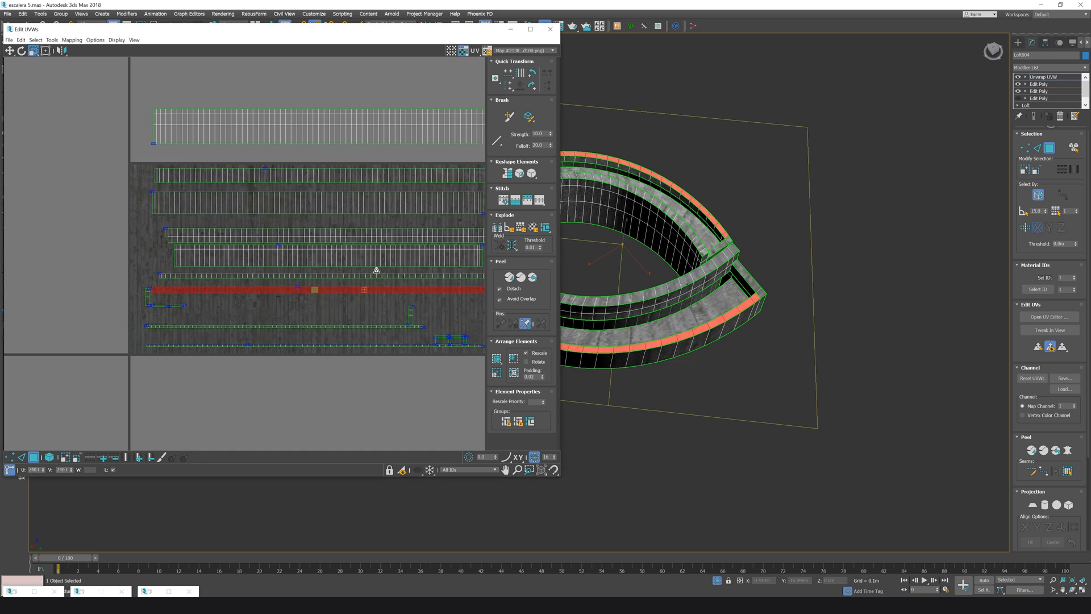
pyautogui.moveTo(358, 287); pyautogui.dragTo(303, 288, button='middle')
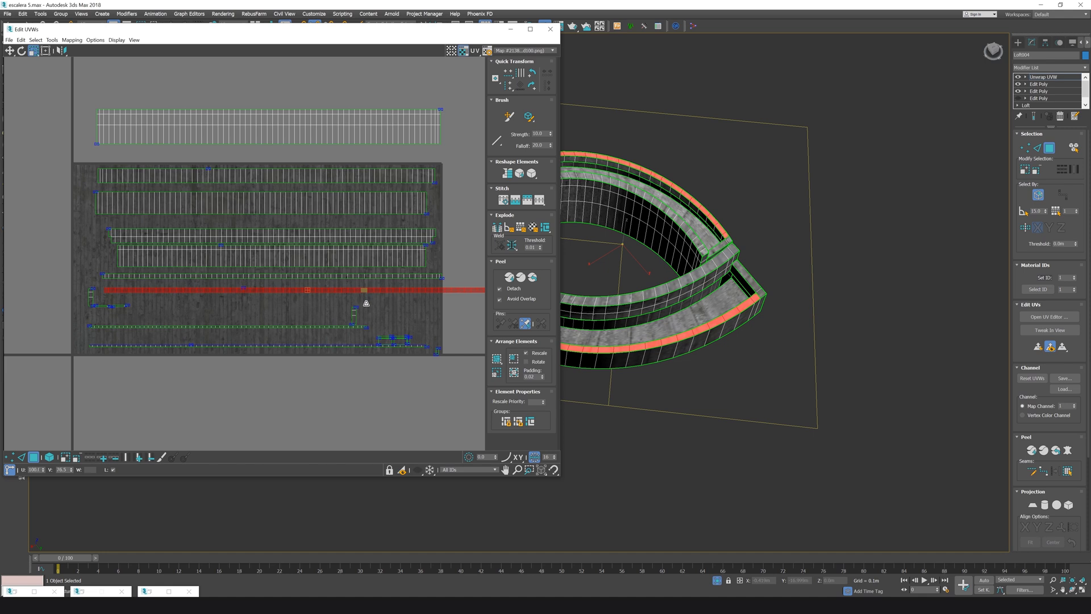
pyautogui.moveTo(418, 295); pyautogui.dragTo(414, 297, button='middle')
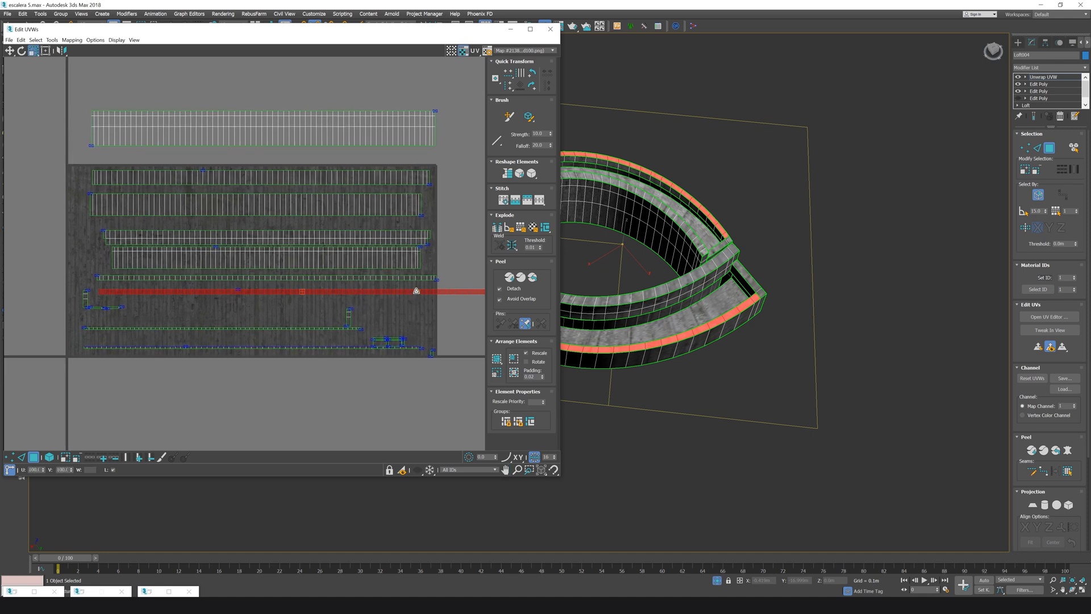
pyautogui.moveTo(416, 291); pyautogui.dragTo(396, 291)
pyautogui.click(10, 50)
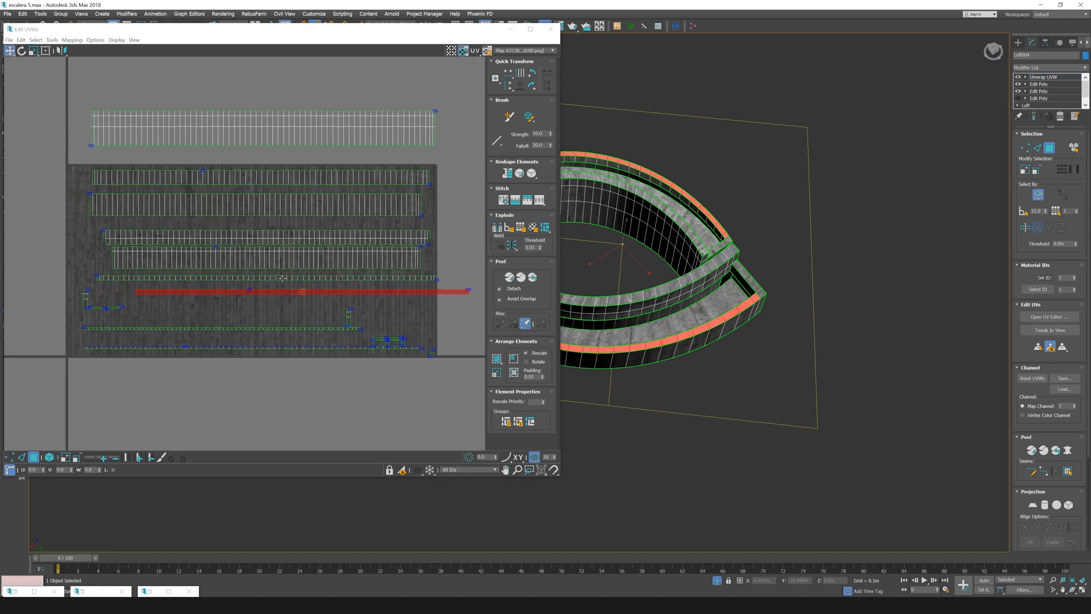
pyautogui.moveTo(283, 293); pyautogui.dragTo(324, 288)
pyautogui.click(33, 50)
pyautogui.click(786, 274)
# Select the thin face closing the ramp's end, move its small UV shell into empty space below the long strips, and enlarge it
pyautogui.click(754, 284)
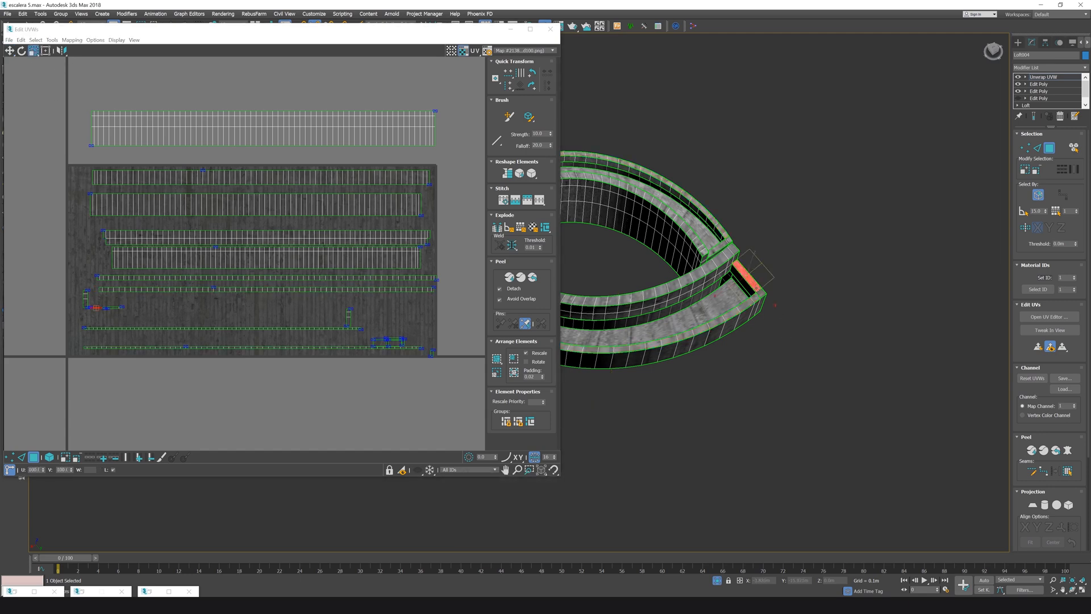
pyautogui.scroll(2, 757, 293)
pyautogui.scroll(5, 96, 308)
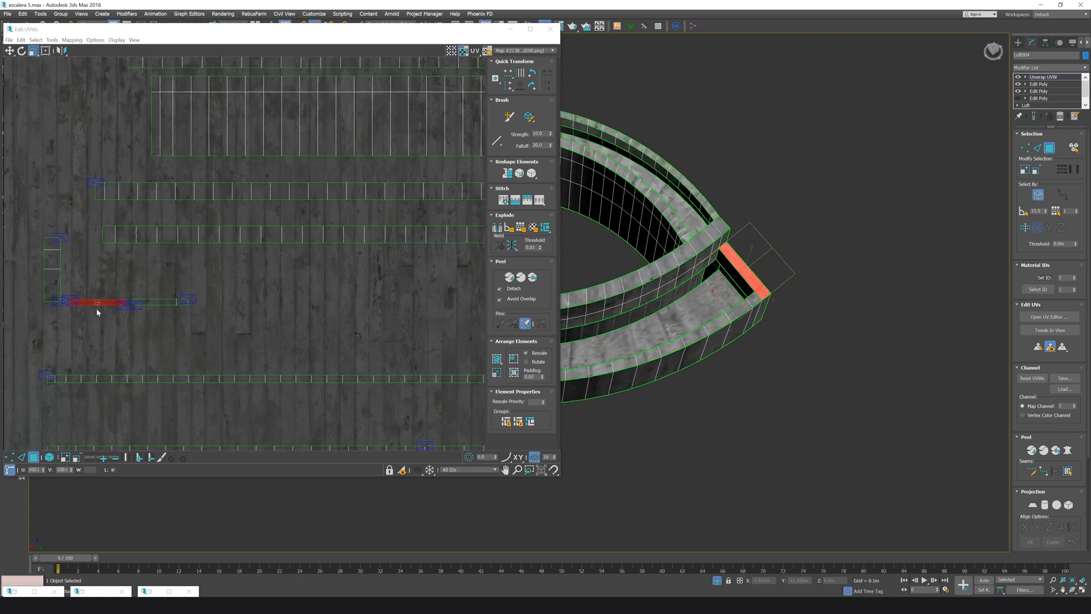
pyautogui.moveTo(107, 302); pyautogui.dragTo(336, 271)
pyautogui.press('w')
pyautogui.click(404, 292)
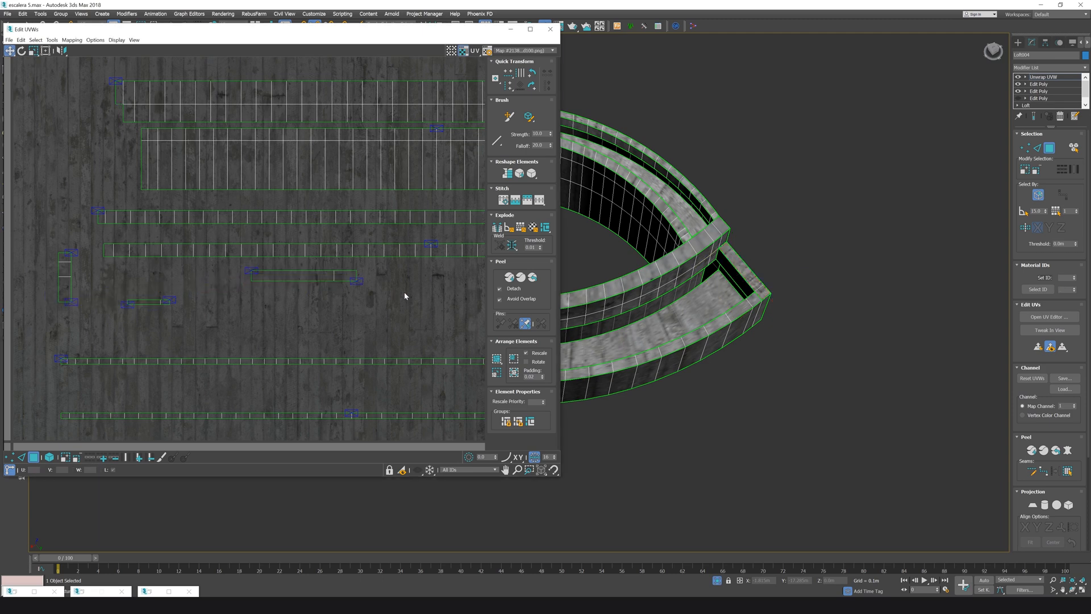
# Select the thin face at the ramp's other end, enlarge its UV shell, and place it beneath the matching small shell
pyautogui.scroll(-5, 827, 263)
pyautogui.scroll(5, 777, 297)
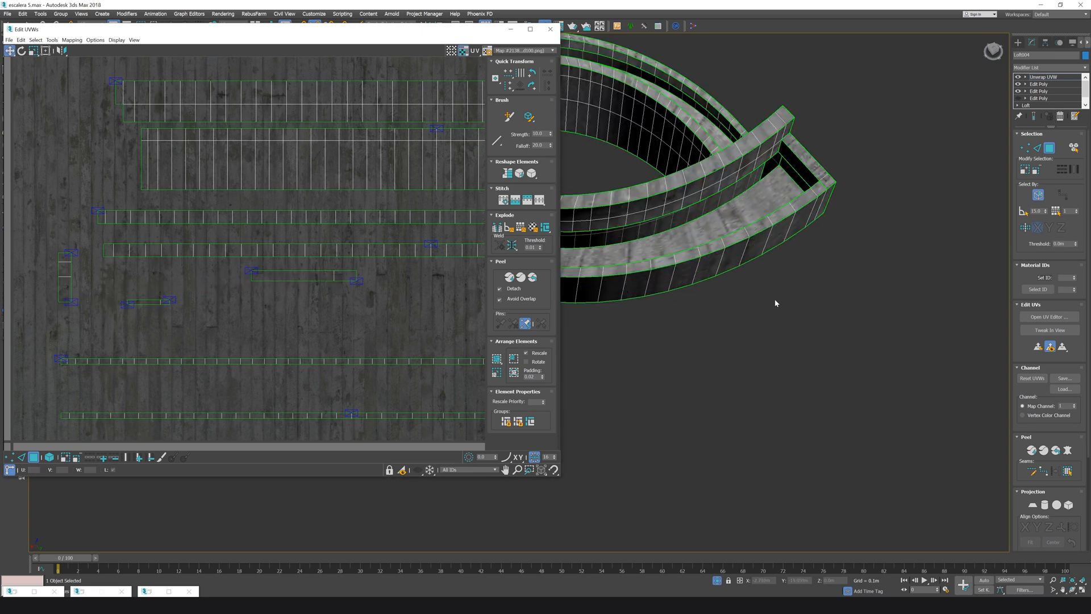
pyautogui.moveTo(777, 302)
pyautogui.keyDown('alt'); pyautogui.mouseDown(button='middle')
pyautogui.moveTo(765, 289)
pyautogui.moveTo(774, 304)
pyautogui.mouseUp(button='middle'); pyautogui.keyUp('alt')
pyautogui.click(785, 306)
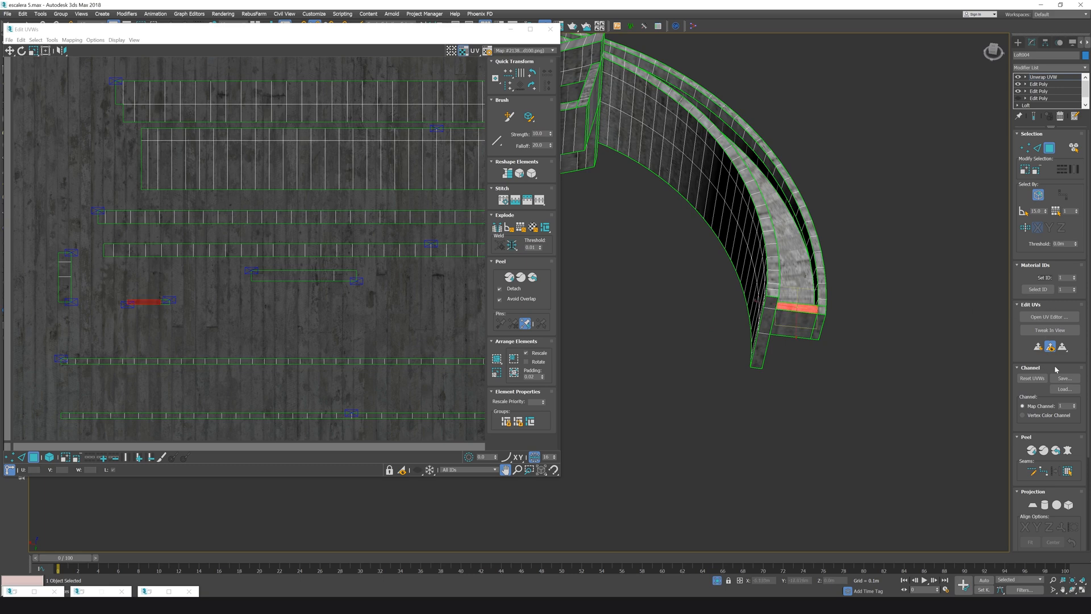
pyautogui.scroll(-4, 234, 276)
pyautogui.scroll(5, 185, 293)
pyautogui.doubleClick(186, 288)
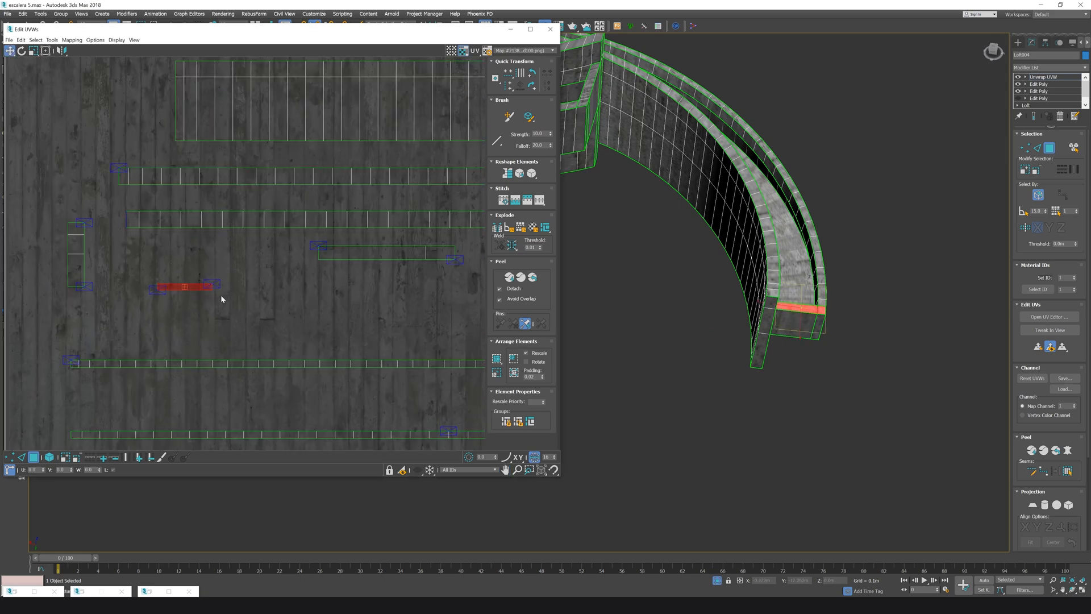
pyautogui.moveTo(194, 285); pyautogui.dragTo(446, 267)
pyautogui.click(33, 50)
# Select all the faces of the spiral's end cap and enlarge their UV shells
pyautogui.click(771, 303)
pyautogui.keyDown('ctrl'); pyautogui.click(767, 322); pyautogui.keyUp('ctrl')
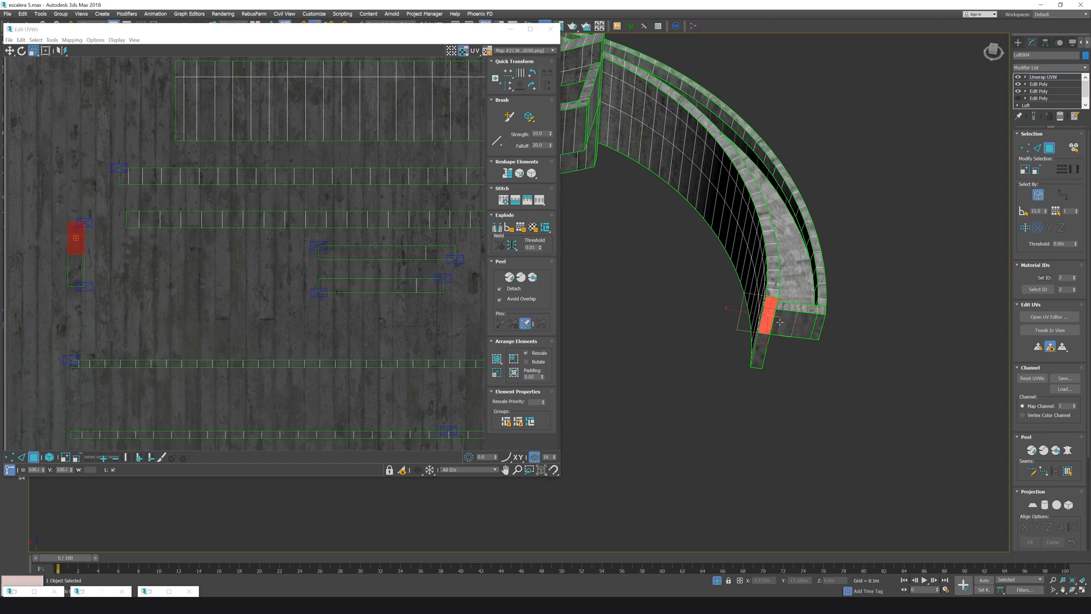
pyautogui.keyDown('ctrl'); pyautogui.click(793, 324); pyautogui.keyUp('ctrl')
pyautogui.keyDown('ctrl'); pyautogui.click(821, 327); pyautogui.keyUp('ctrl')
pyautogui.keyDown('ctrl'); pyautogui.click(758, 353); pyautogui.keyUp('ctrl')
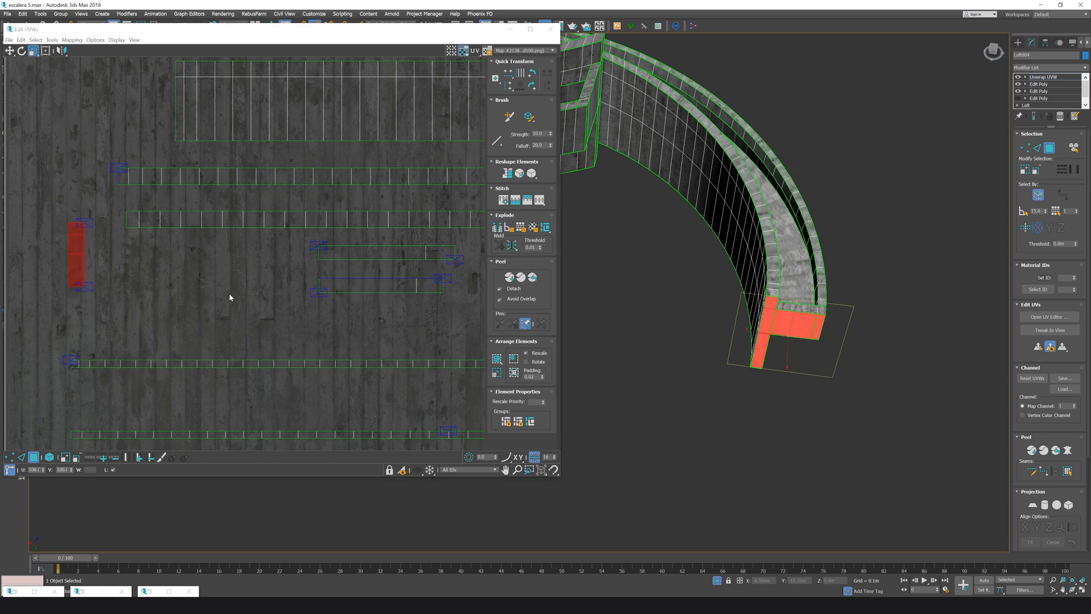
pyautogui.scroll(-6, 151, 287)
pyautogui.scroll(3, 149, 283)
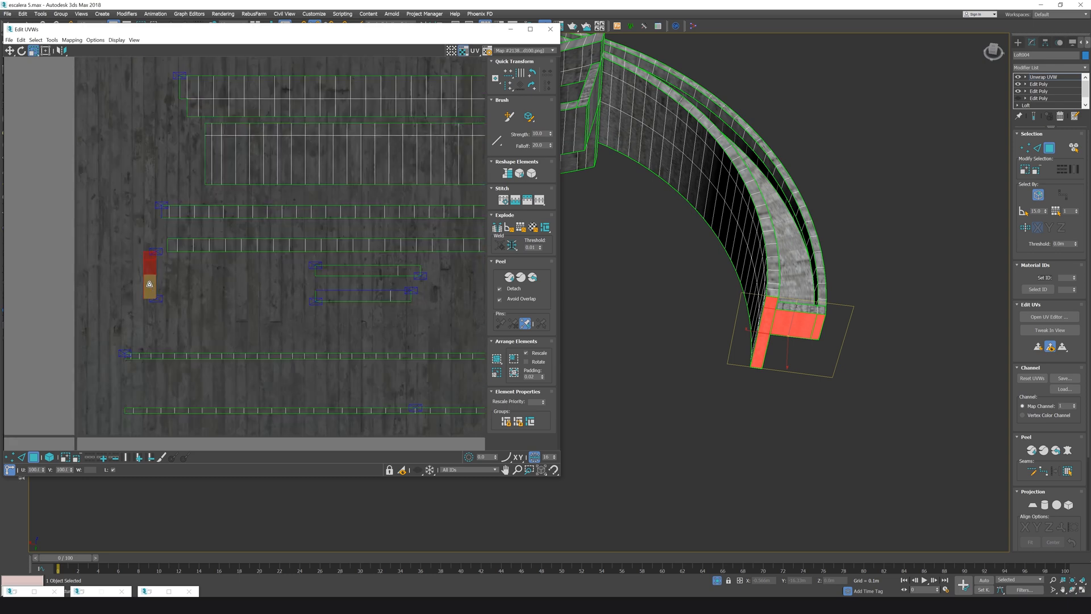
pyautogui.moveTo(148, 285); pyautogui.dragTo(182, 263)
pyautogui.scroll(-4, 203, 262)
pyautogui.scroll(-2, 253, 262)
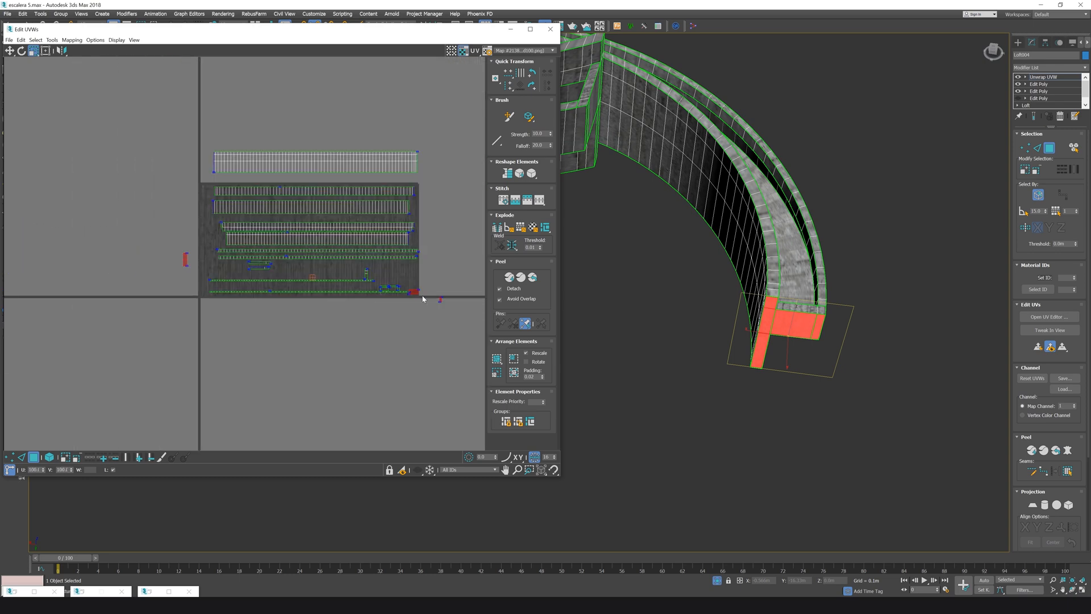
# Reposition the enlarged end cap UV shells, bringing the tall one inside the texture's edge
pyautogui.scroll(1, 423, 299)
pyautogui.click(10, 51)
pyautogui.moveTo(410, 289); pyautogui.dragTo(441, 324)
pyautogui.click(838, 343)
# Select all the faces of the opposite end cap and enlarge their UV shells
pyautogui.scroll(-3, 682, 273)
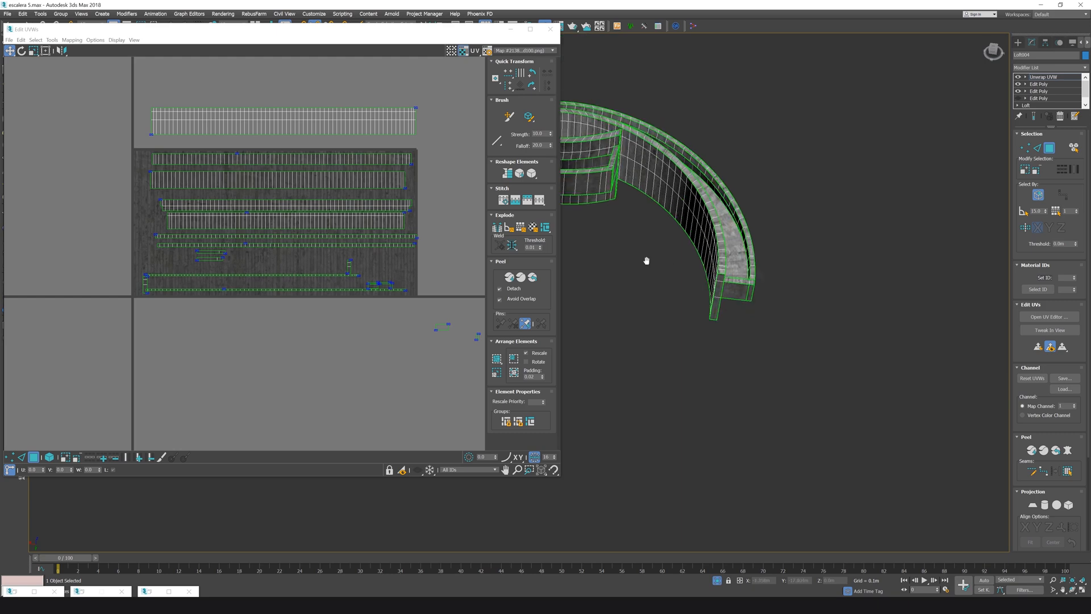
pyautogui.scroll(4, 653, 228)
pyautogui.moveTo(646, 261); pyautogui.dragTo(750, 250, button='middle')
pyautogui.click(654, 210)
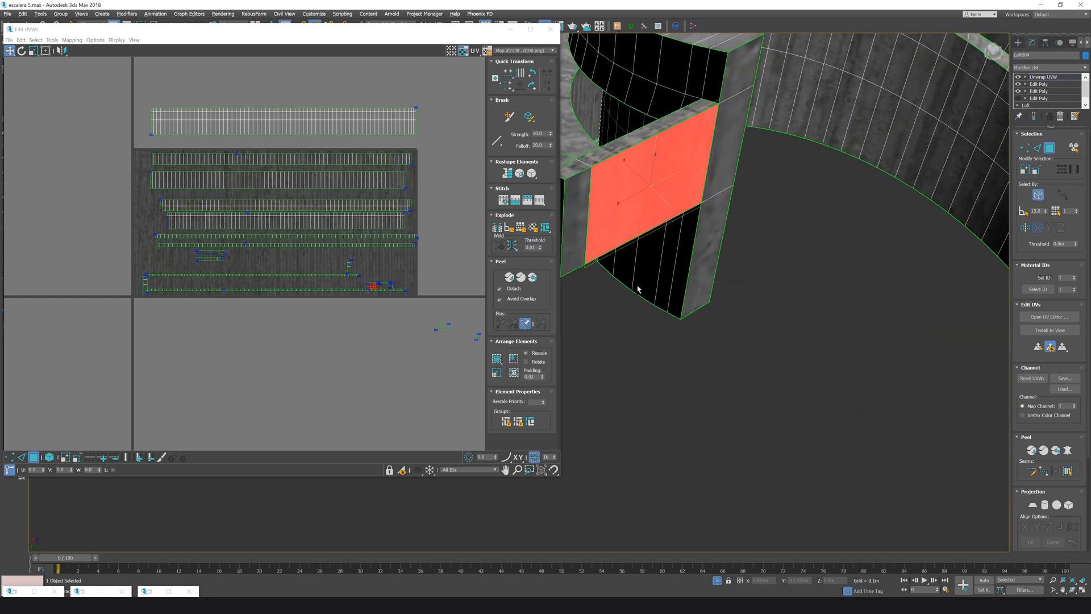
pyautogui.keyDown('ctrl'); pyautogui.click(571, 209); pyautogui.keyUp('ctrl')
pyautogui.keyDown('ctrl'); pyautogui.click(722, 148); pyautogui.keyUp('ctrl')
pyautogui.keyDown('ctrl'); pyautogui.click(738, 72); pyautogui.keyUp('ctrl')
pyautogui.keyDown('ctrl'); pyautogui.click(708, 241); pyautogui.keyUp('ctrl')
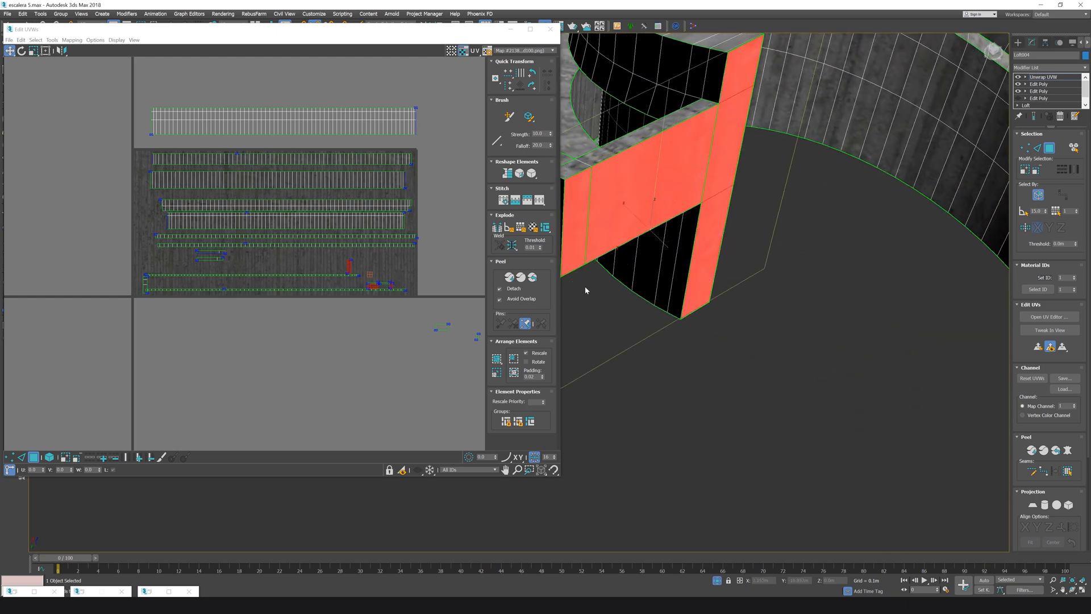
pyautogui.scroll(2, 355, 272)
pyautogui.press('r')
pyautogui.moveTo(386, 294); pyautogui.dragTo(394, 283)
# Move the tall UV shell of the opposite end cap's upright faces beside its smaller shells near the texture's lower corner
pyautogui.press('w')
pyautogui.click(328, 238)
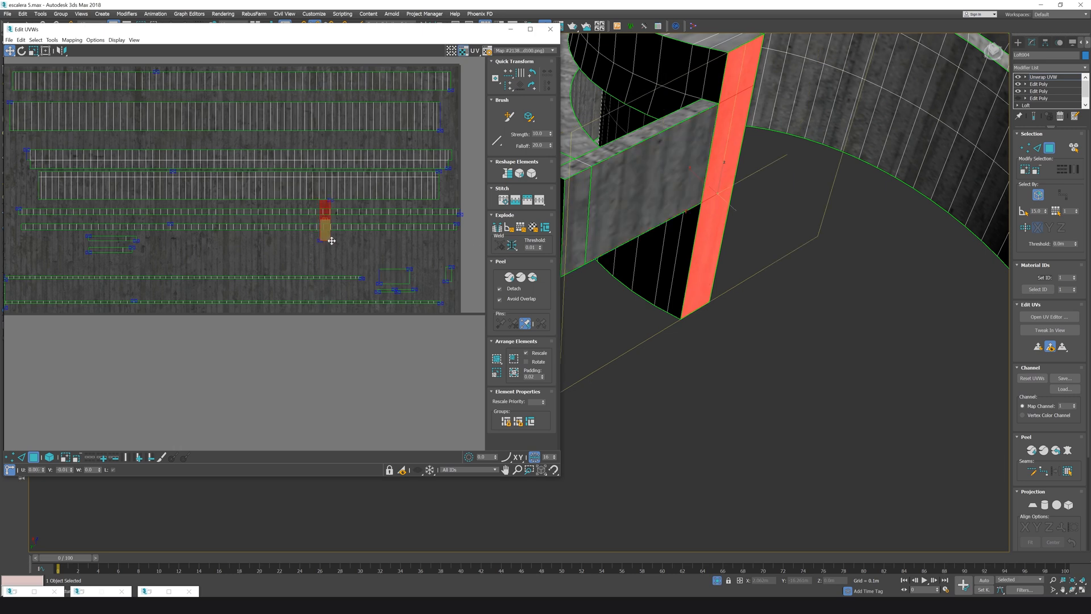
pyautogui.moveTo(332, 241); pyautogui.dragTo(436, 287)
pyautogui.click(721, 335)
# Close the UV editor, leave the Unwrap UVW polygon level, and activate the Move tool on the spiral ramp
pyautogui.scroll(-5, 725, 336)
pyautogui.keyDown('alt'); pyautogui.moveTo(726, 336); pyautogui.dragTo(608, 196, button='middle'); pyautogui.keyUp('alt')
pyautogui.scroll(-4, 690, 336)
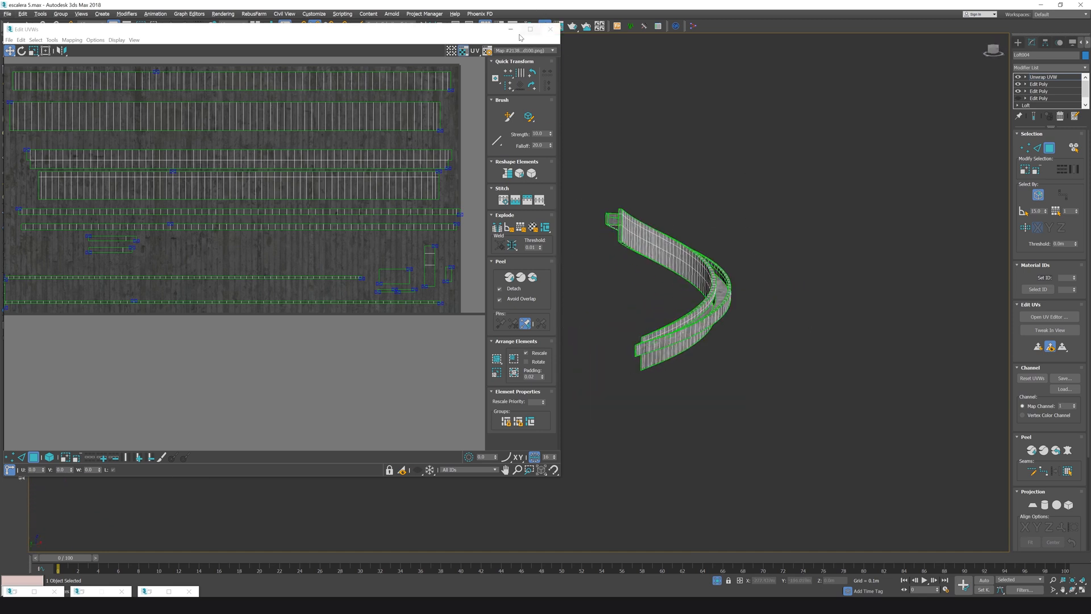
pyautogui.click(552, 29)
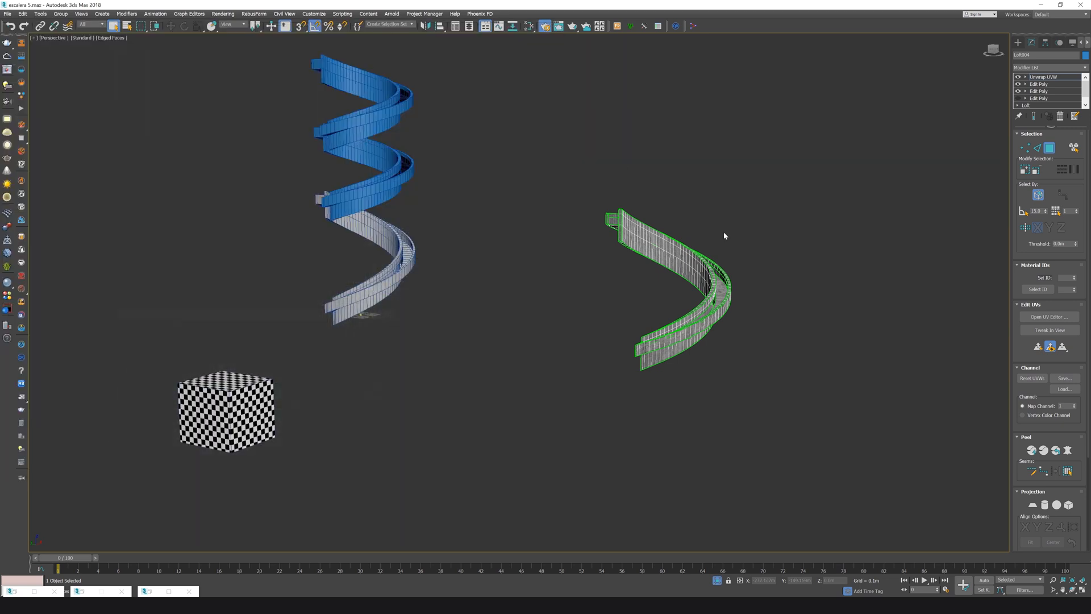
pyautogui.click(1043, 77)
pyautogui.press('w')
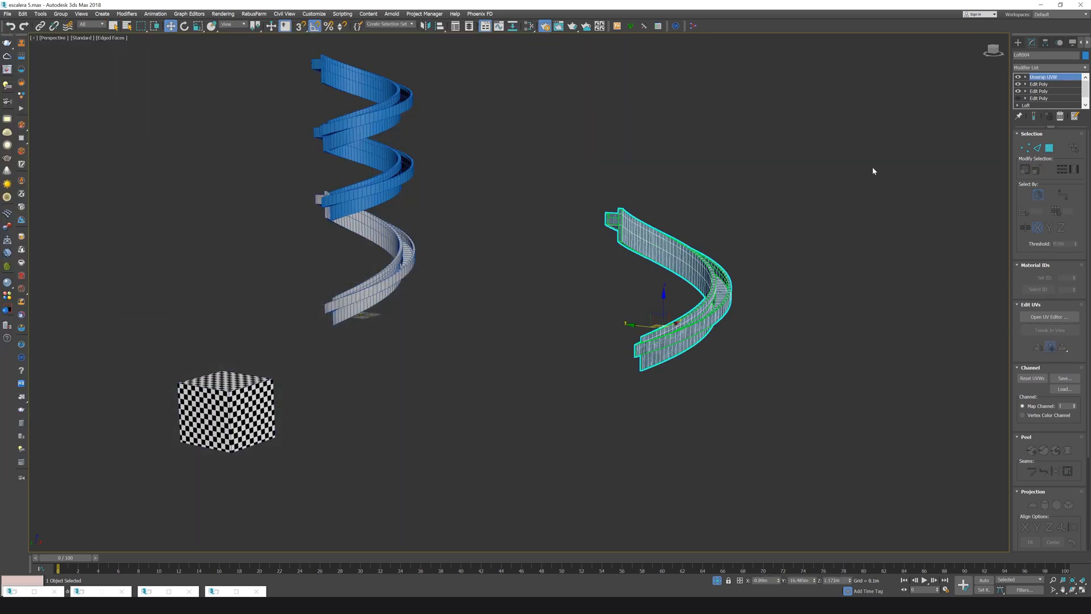
# Align the unwrapped ramp with the lowest ramp of the spiral tower and delete the checkered cube
pyautogui.click(440, 26)
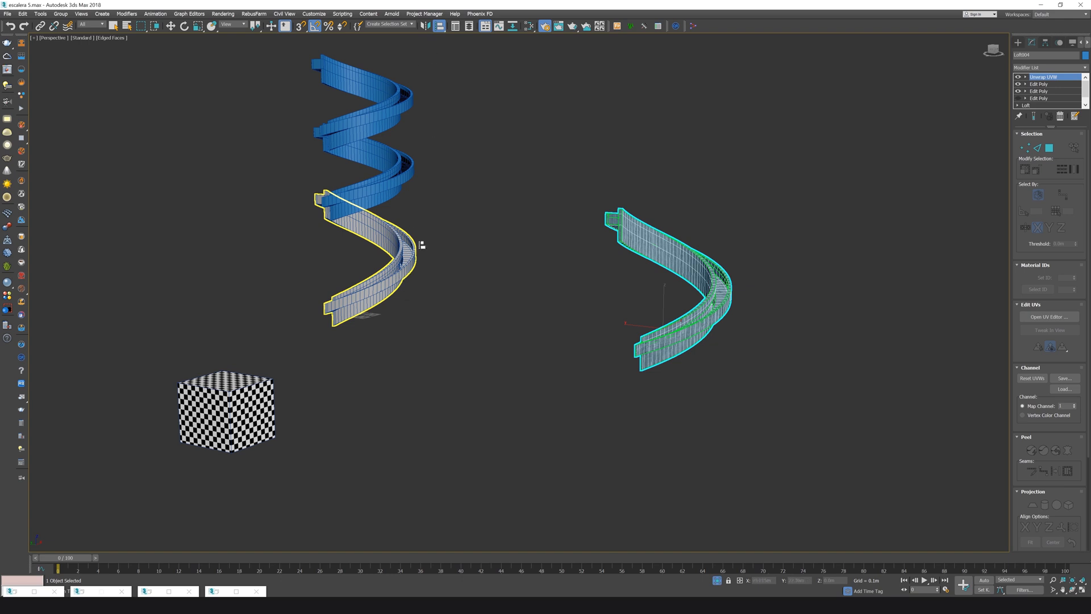
pyautogui.click(404, 287)
pyautogui.click(550, 373)
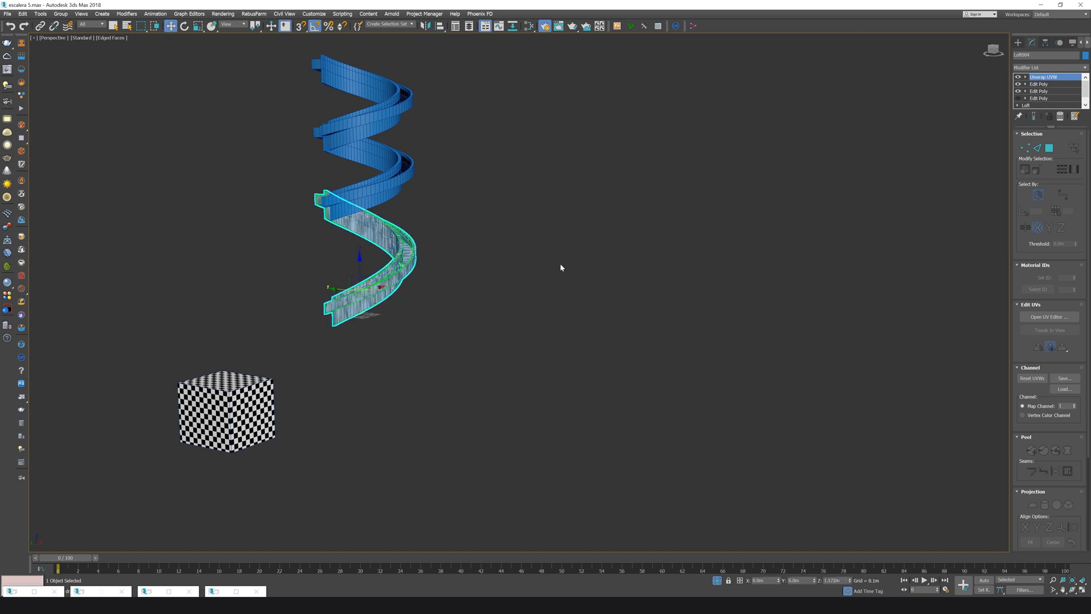
pyautogui.click(242, 414)
pyautogui.press('Delete')
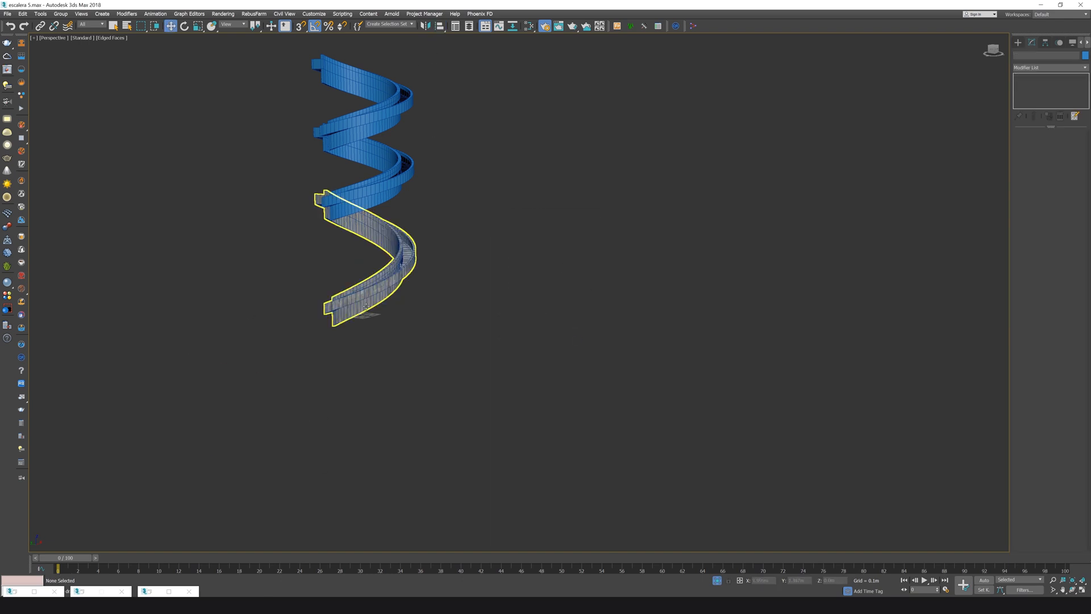
# Move the original lowest ramp straight down away from the unwrapped one and hide it
pyautogui.click(369, 291)
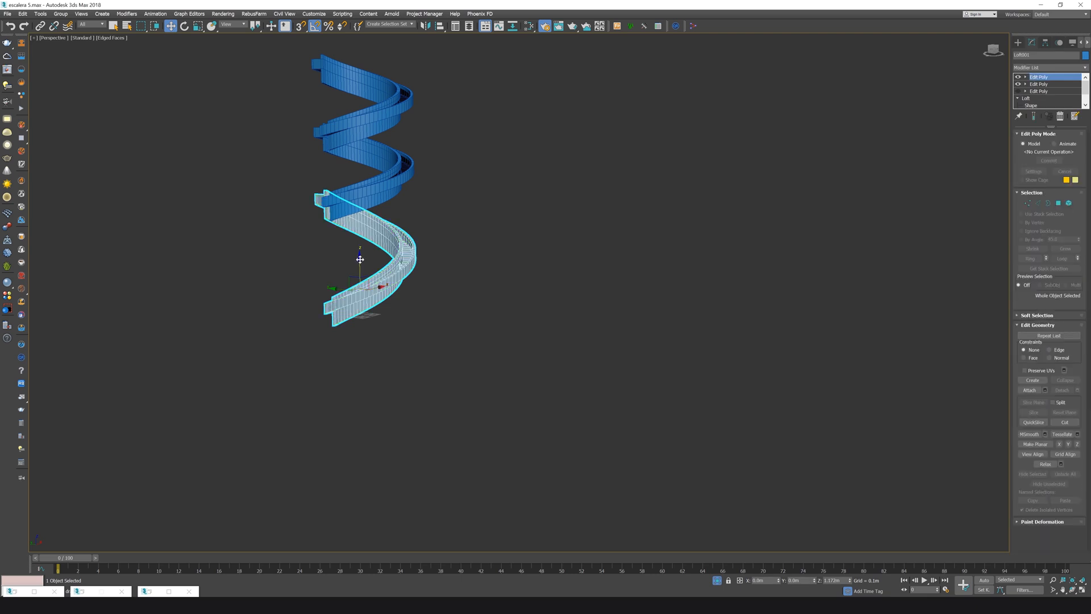
pyautogui.moveTo(365, 257); pyautogui.dragTo(366, 457)
pyautogui.rightClick(427, 311)
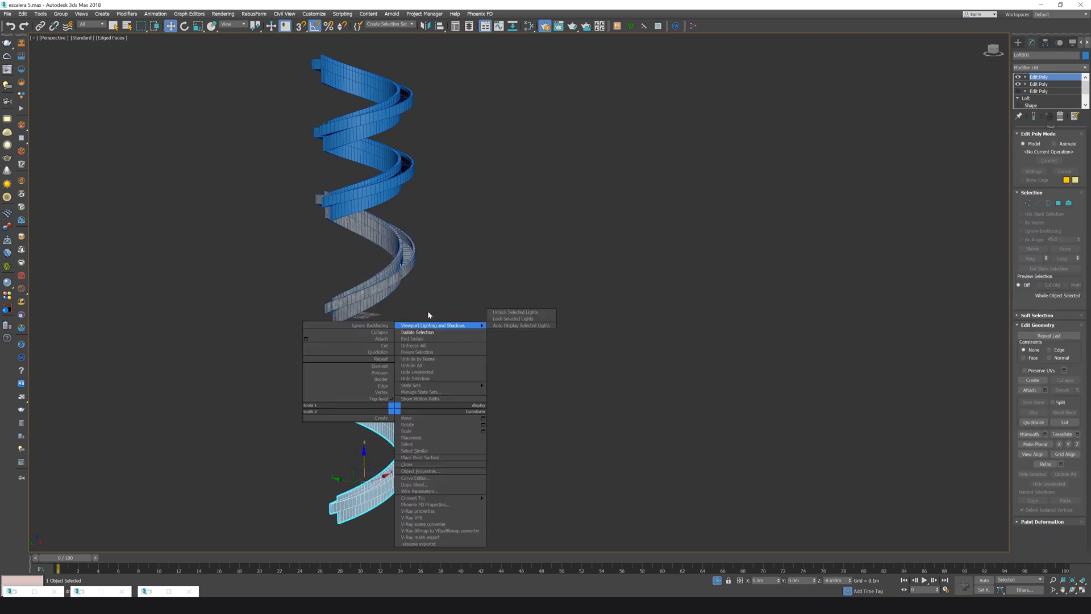
pyautogui.click(429, 381)
# Copy the Unwrap UVW modifier from the unwrapped lowest ramp onto the blue ramp directly above it
pyautogui.click(400, 267)
pyautogui.press('z')
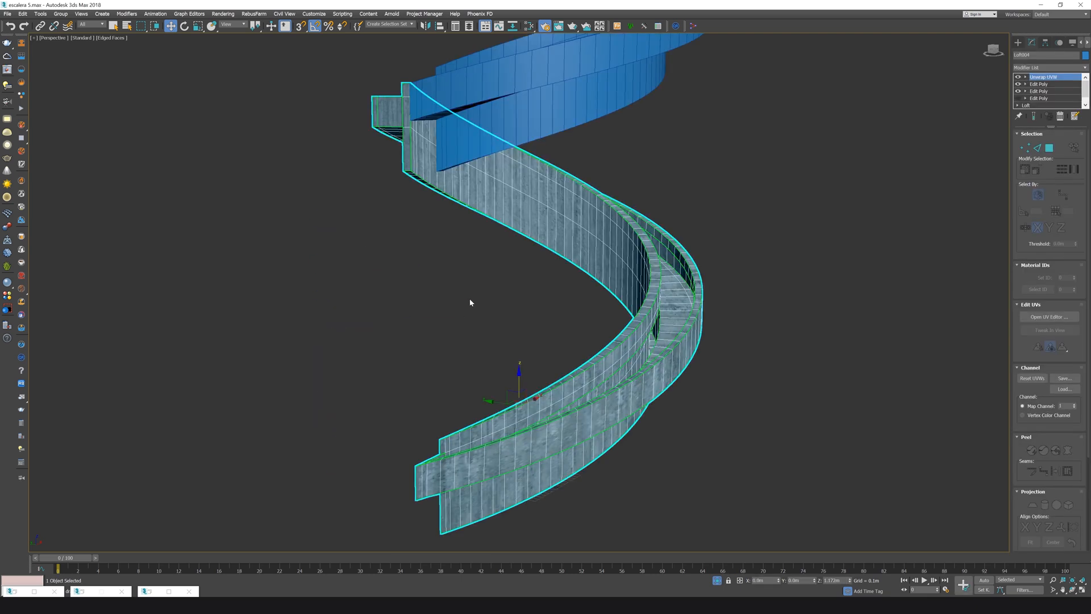
pyautogui.scroll(-6, 739, 327)
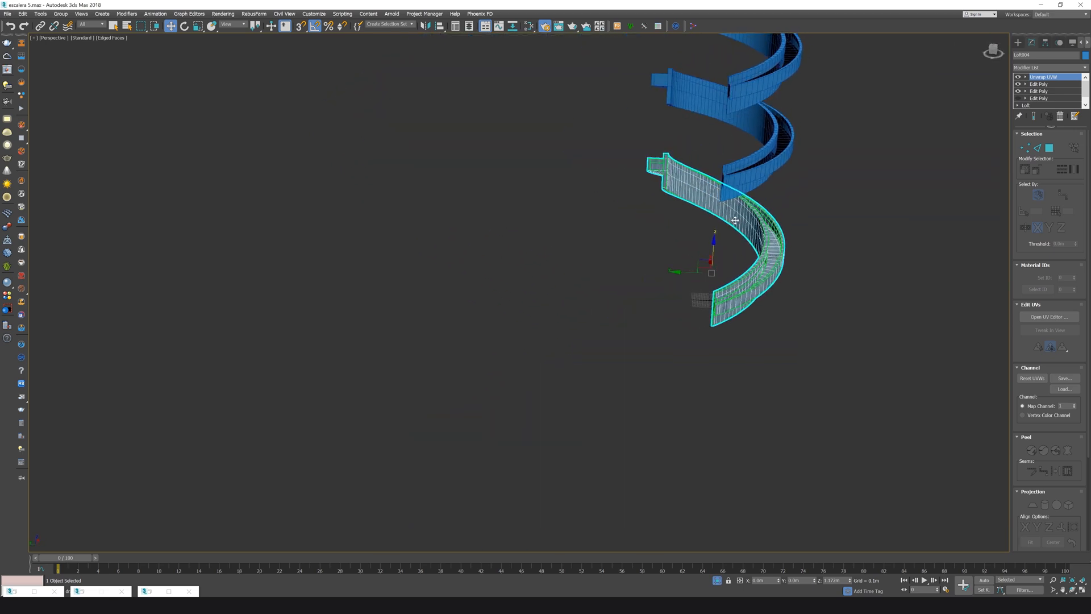
pyautogui.click(756, 165)
pyautogui.press('z')
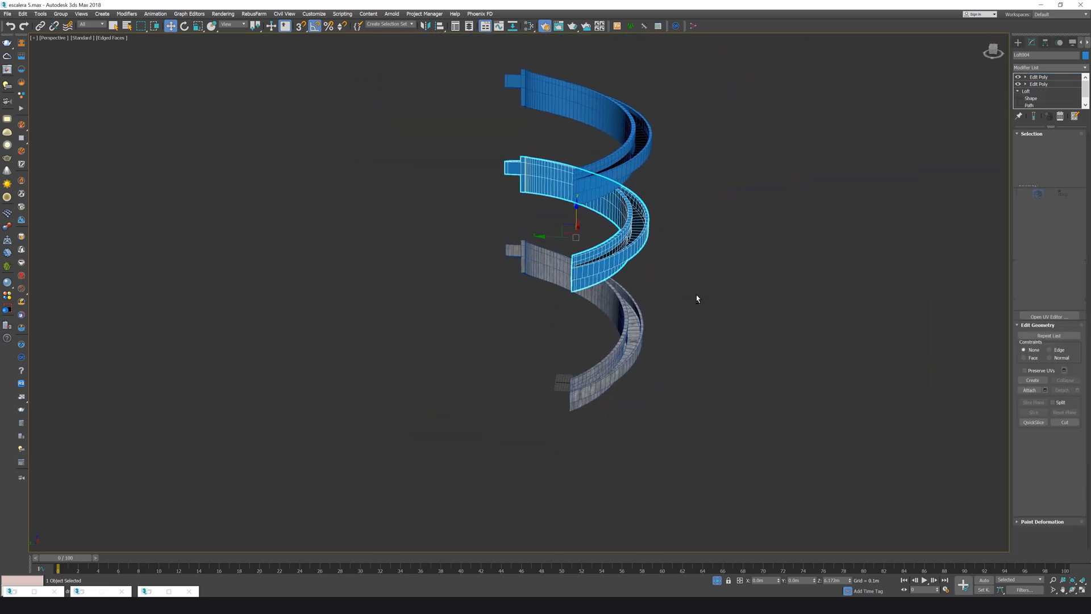
pyautogui.click(585, 283)
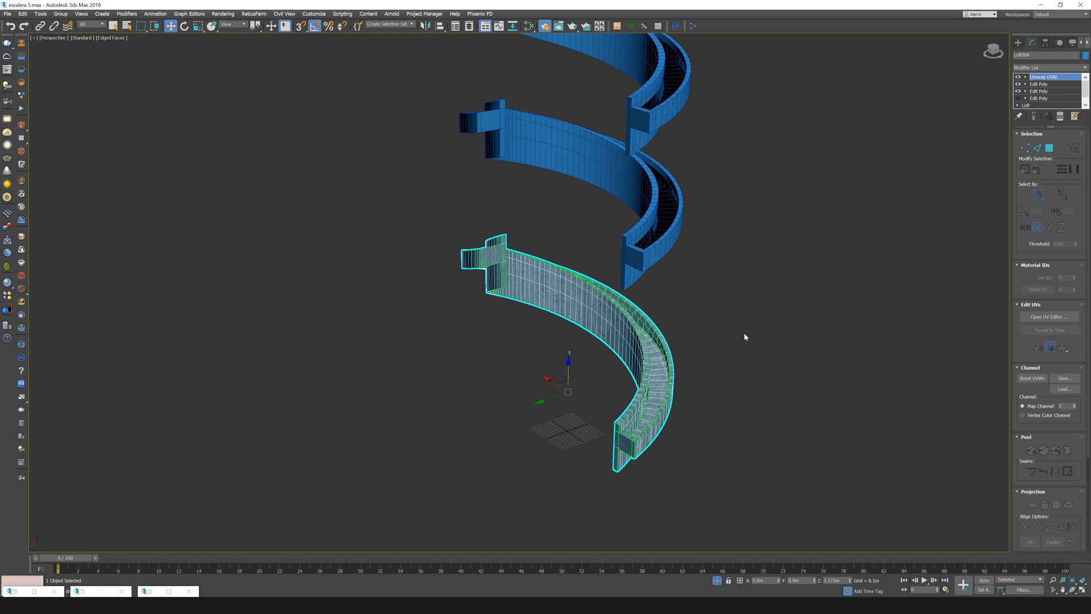
pyautogui.moveTo(1041, 79); pyautogui.dragTo(641, 176)
pyautogui.click(639, 181)
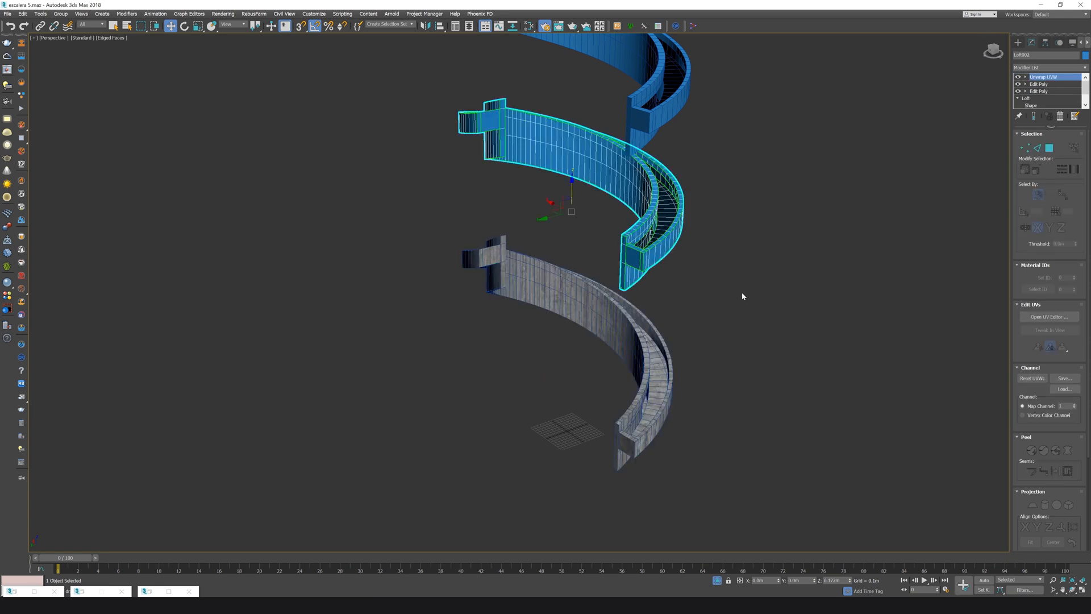
# Assign the concreto 1 material to the middle ramp from the Slate Material Editor, keeping the ramps uncovered by its window
pyautogui.press('m')
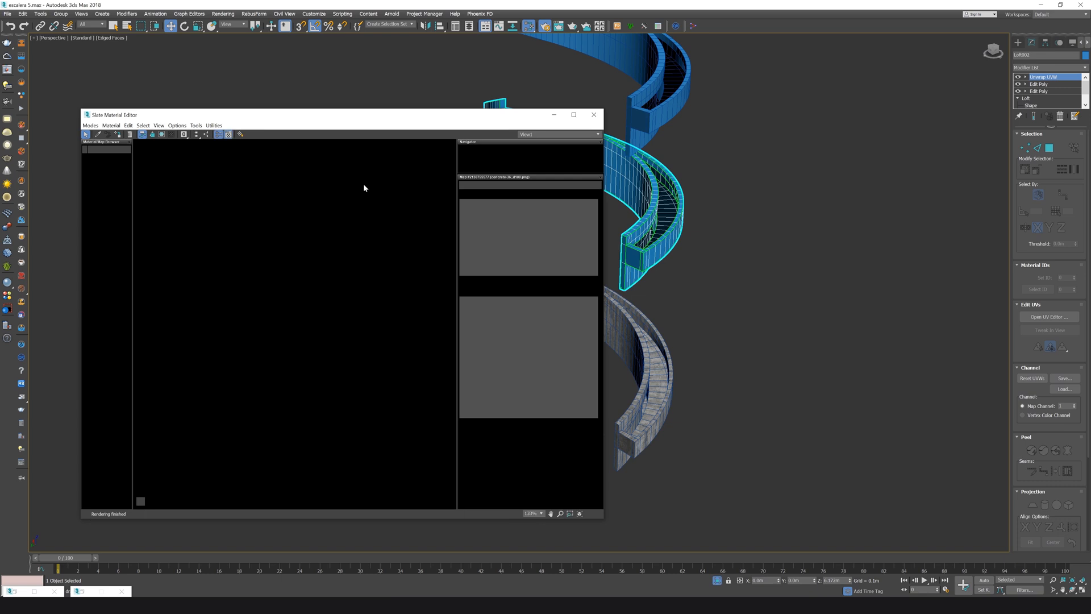
pyautogui.click(316, 314)
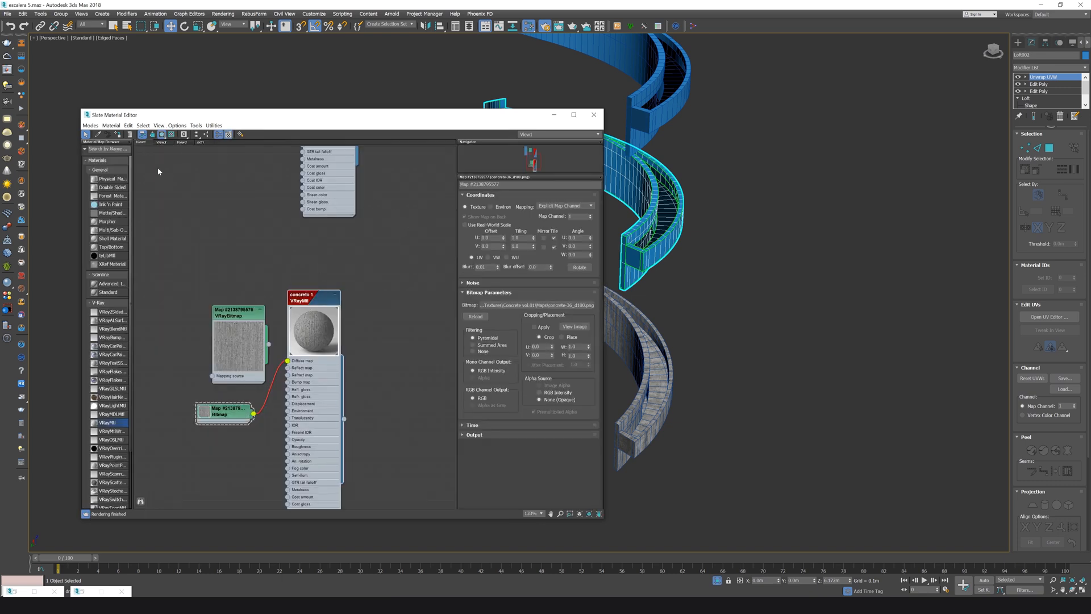
pyautogui.click(117, 135)
pyautogui.press('p')
pyautogui.press('z')
pyautogui.click(670, 243)
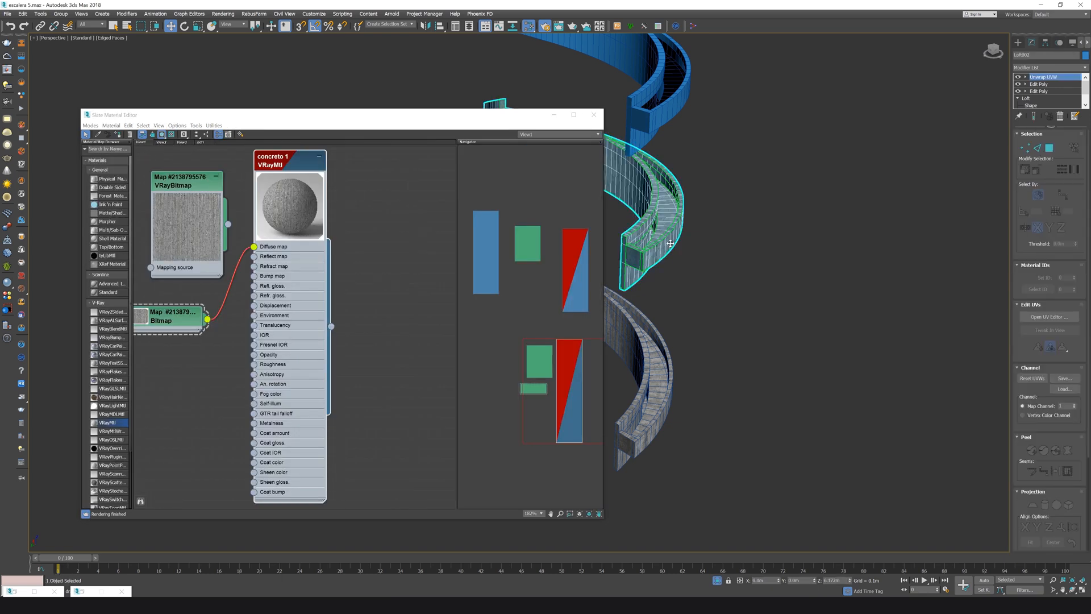
pyautogui.keyDown('alt'); pyautogui.moveTo(670, 244); pyautogui.dragTo(735, 241, button='middle'); pyautogui.keyUp('alt')
pyautogui.moveTo(554, 113); pyautogui.dragTo(333, 119)
pyautogui.keyDown('alt'); pyautogui.moveTo(795, 375); pyautogui.dragTo(737, 312, button='middle'); pyautogui.keyUp('alt')
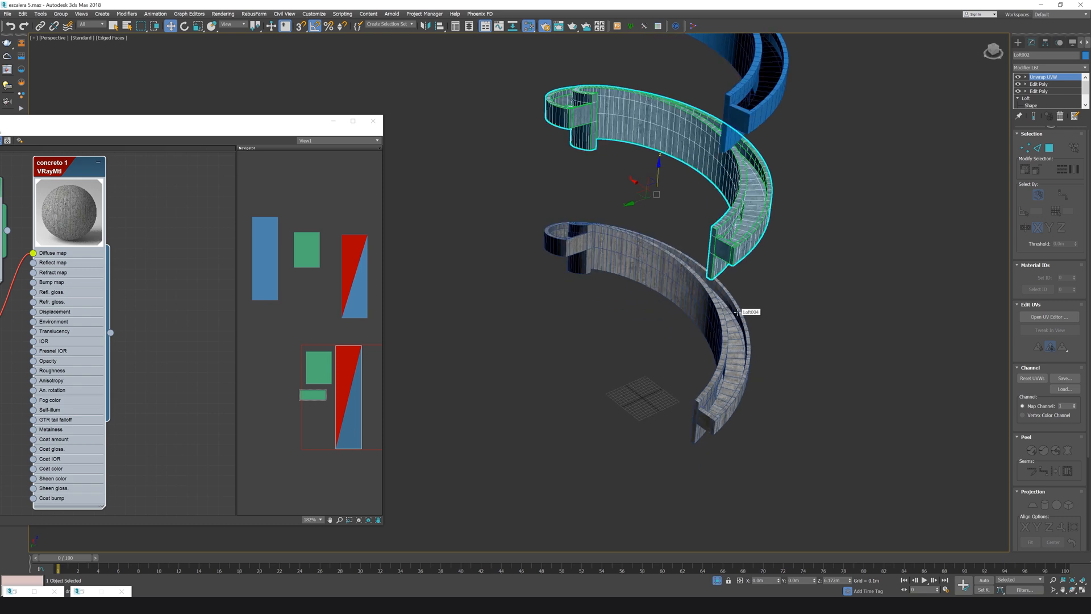
# Hide the edged faces and examine the concrete texture on the walls of the middle and lowest ramps
pyautogui.click(766, 102)
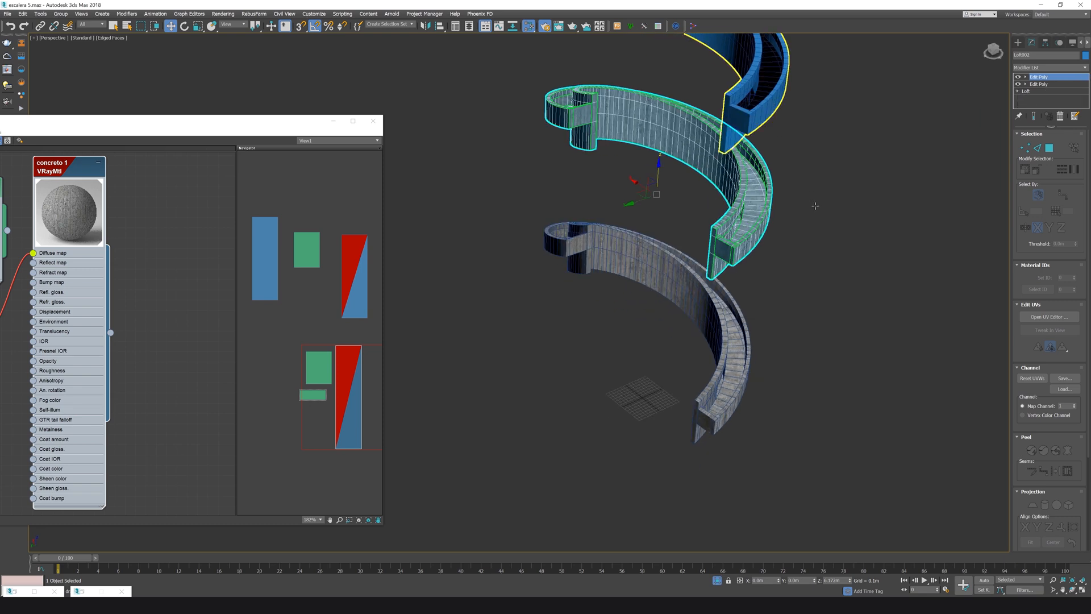
pyautogui.moveTo(814, 207); pyautogui.dragTo(828, 254, button='middle')
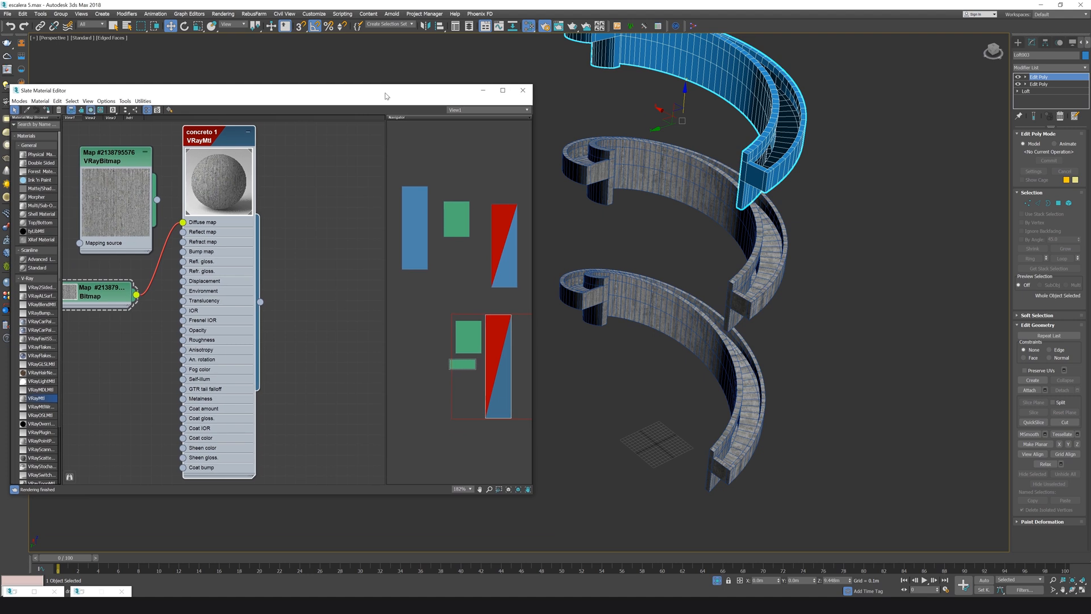
pyautogui.click(708, 193)
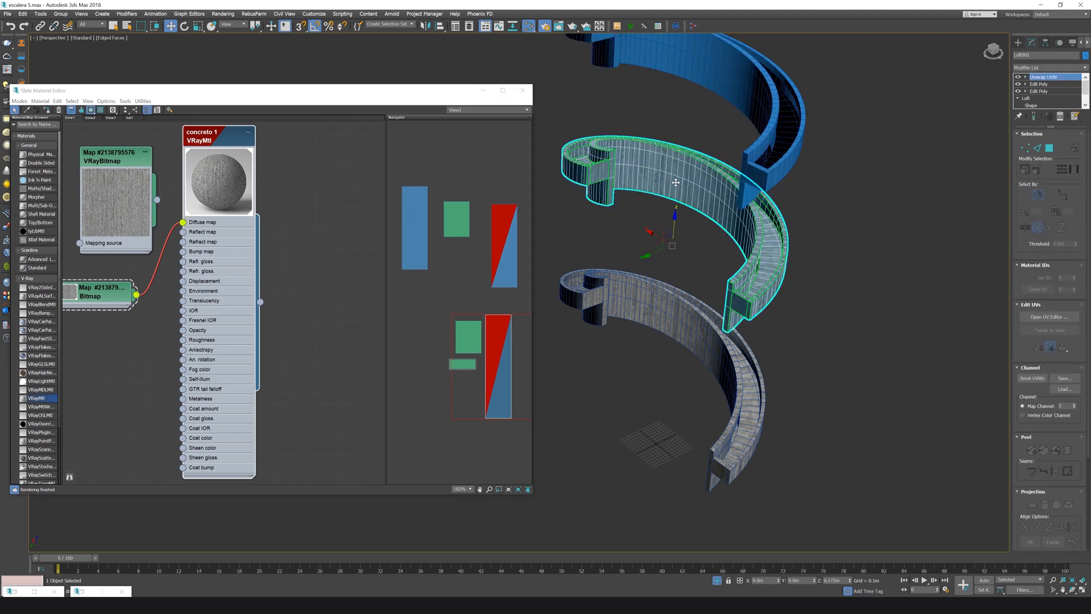
pyautogui.click(711, 250)
pyautogui.press('F4')
pyautogui.scroll(5, 690, 221)
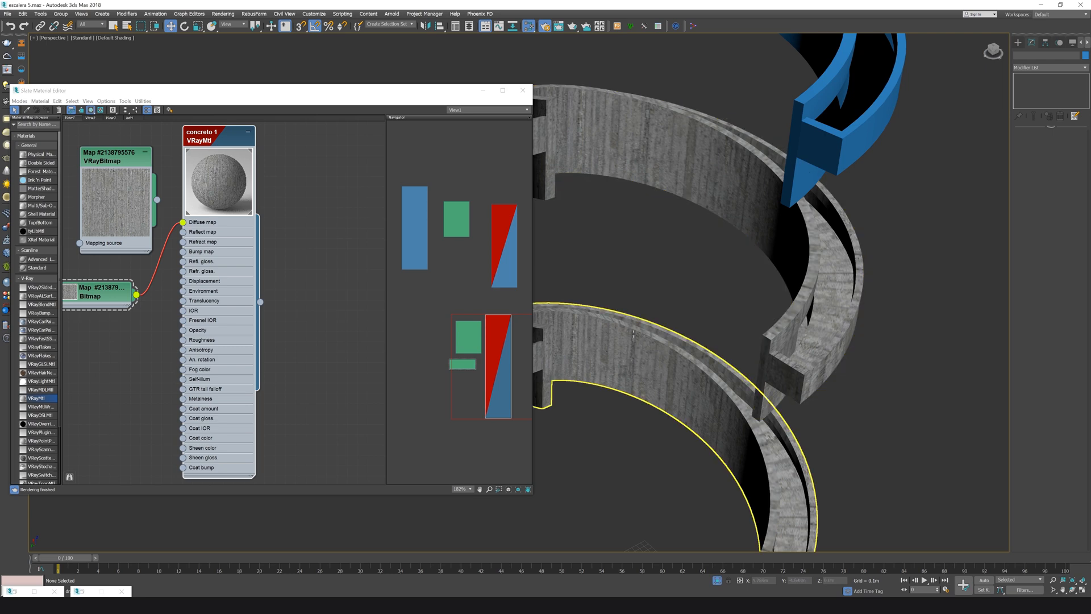
pyautogui.scroll(2, 637, 376)
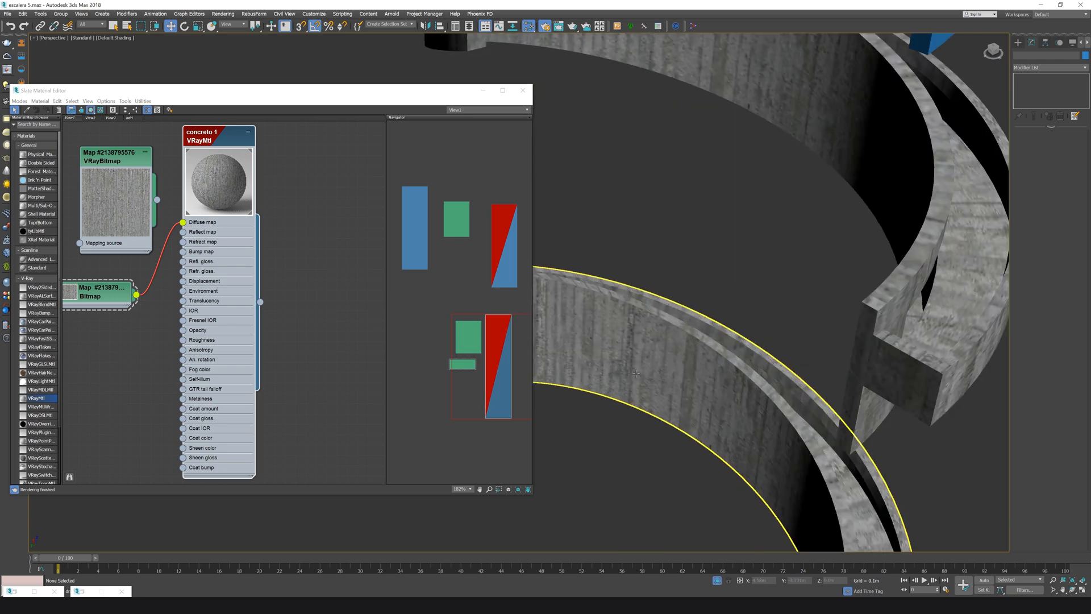
pyautogui.keyDown('alt'); pyautogui.moveTo(591, 337); pyautogui.dragTo(667, 124, button='middle'); pyautogui.keyUp('alt')
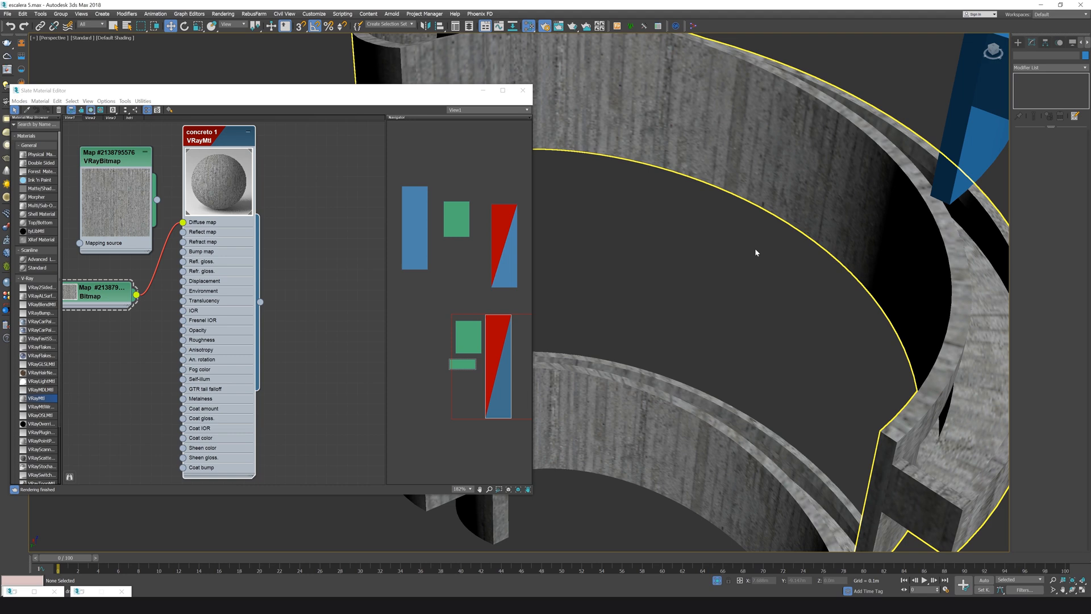
pyautogui.scroll(-5, 755, 250)
pyautogui.moveTo(753, 269)
pyautogui.keyDown('alt'); pyautogui.mouseDown(button='middle')
pyautogui.moveTo(750, 293)
pyautogui.moveTo(745, 284)
pyautogui.mouseUp(button='middle'); pyautogui.keyUp('alt')
# Shift the middle ramp's UV shells downward together, bringing the one above the texture square inside it, and check the concrete pattern
pyautogui.click(747, 208)
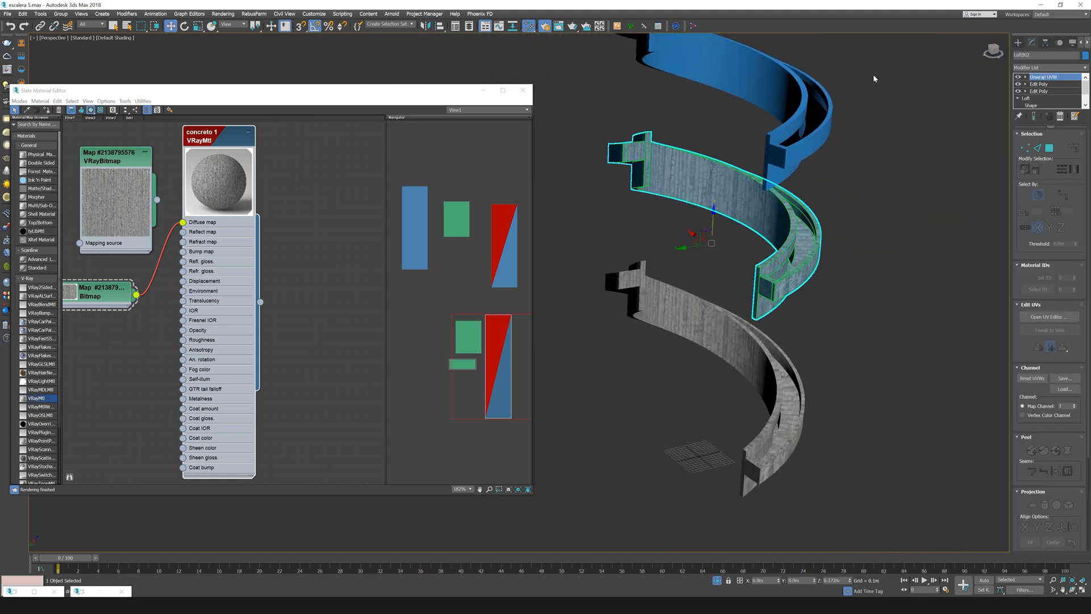
pyautogui.click(1061, 317)
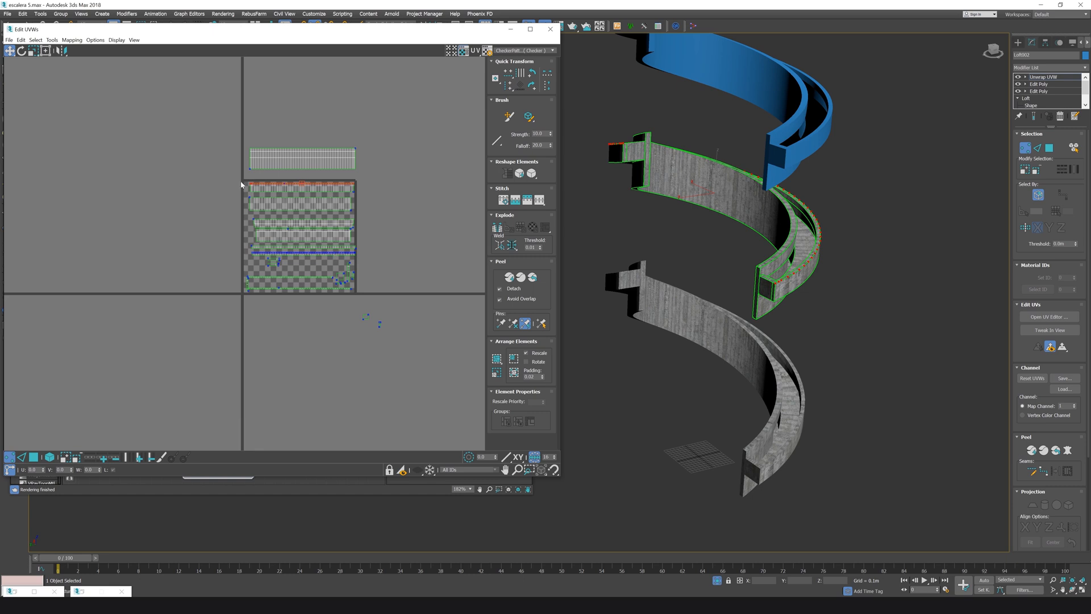
pyautogui.click(1050, 148)
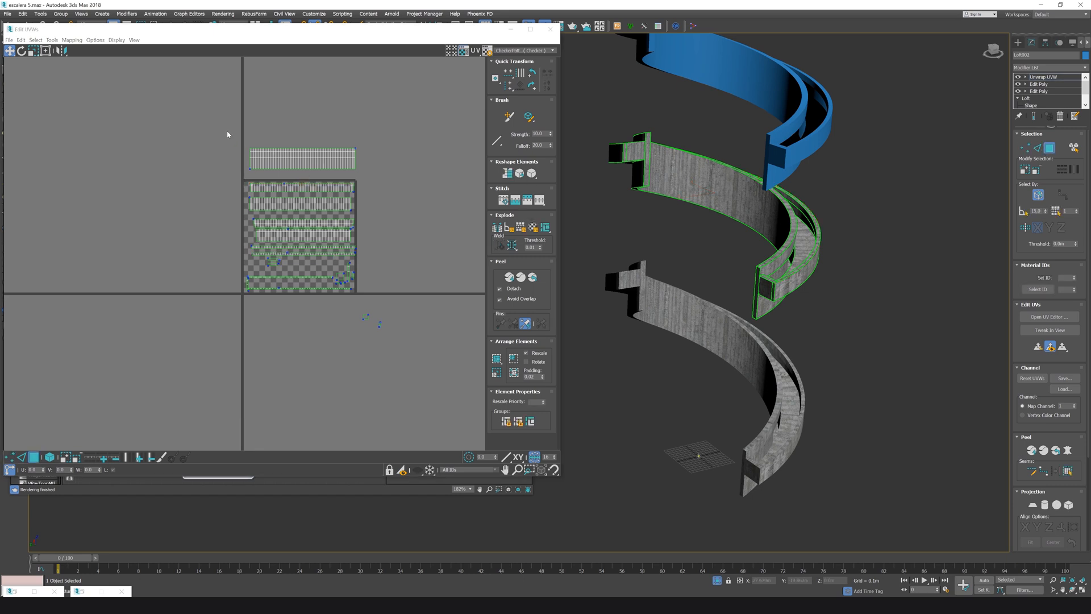
pyautogui.moveTo(228, 133); pyautogui.dragTo(372, 303)
pyautogui.moveTo(310, 163); pyautogui.dragTo(307, 196)
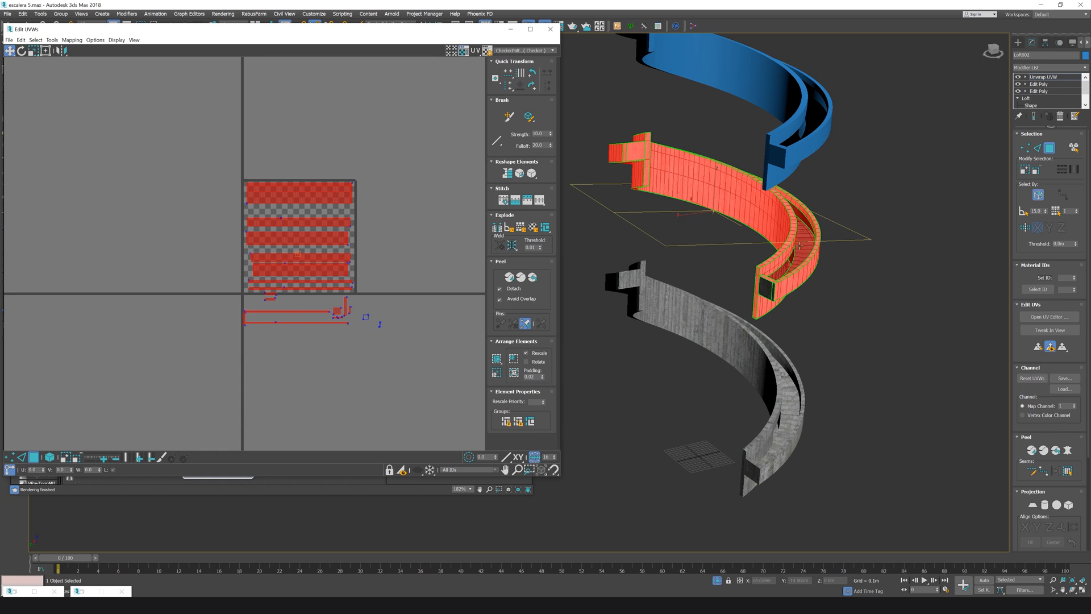
pyautogui.moveTo(316, 198); pyautogui.dragTo(346, 201)
pyautogui.click(734, 229)
pyautogui.scroll(3, 734, 229)
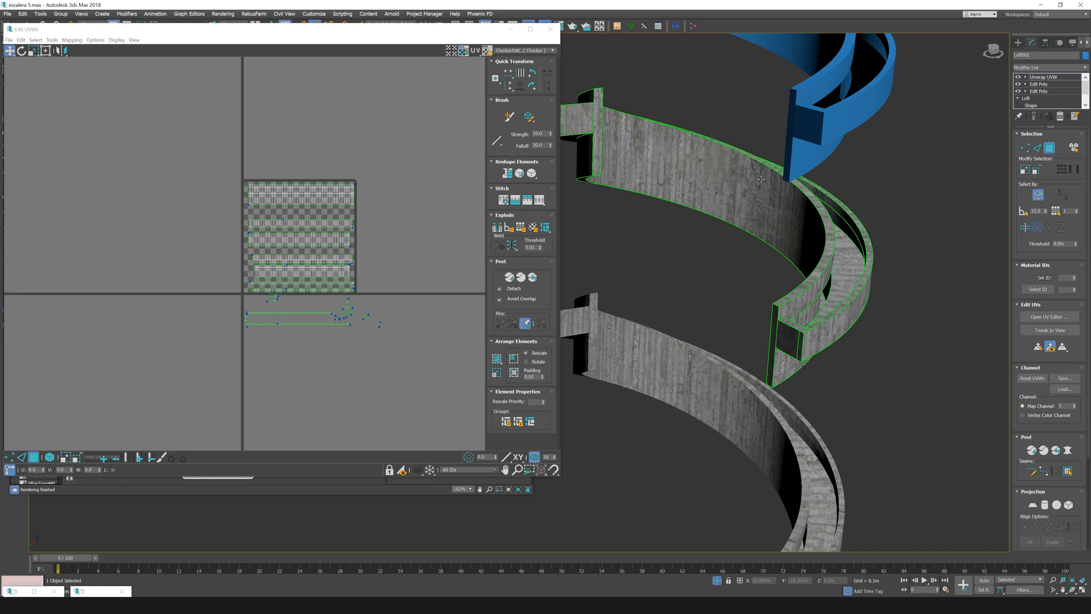
pyautogui.scroll(-4, 655, 158)
pyautogui.keyDown('alt'); pyautogui.moveTo(756, 372); pyautogui.dragTo(712, 376, button='middle'); pyautogui.keyUp('alt')
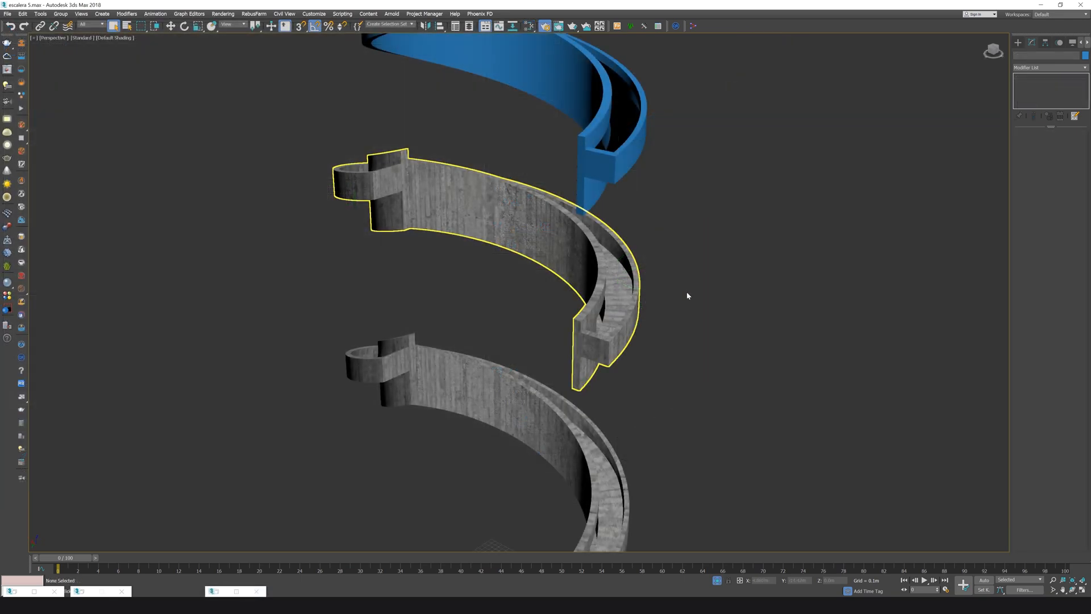
# Switch to the PhysCamera001 view and start an interactive render in the V-Ray Frame Buffer
pyautogui.press('c')
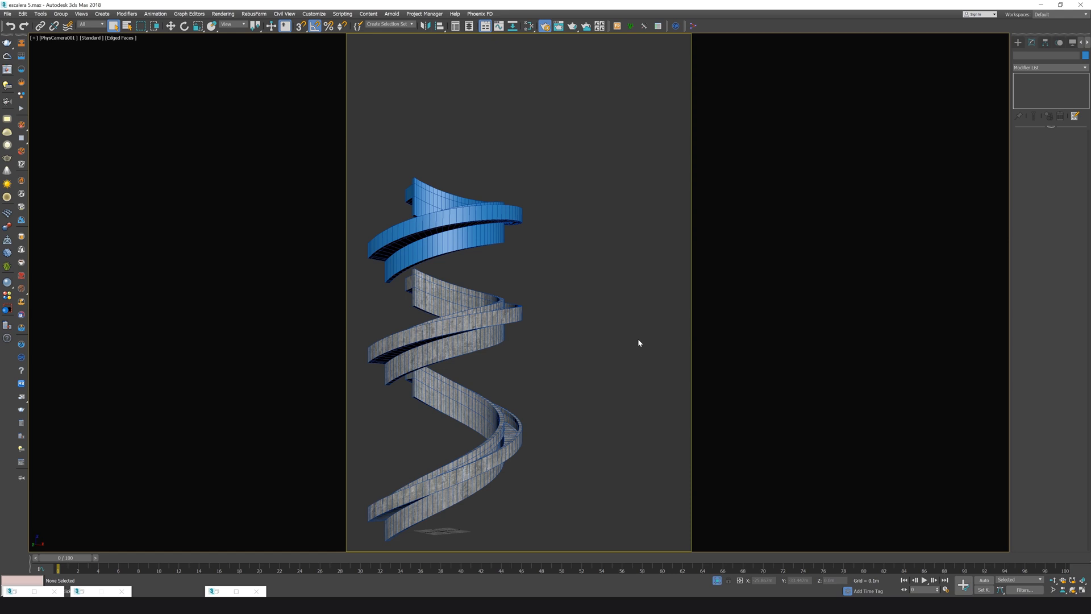
pyautogui.click(102, 591)
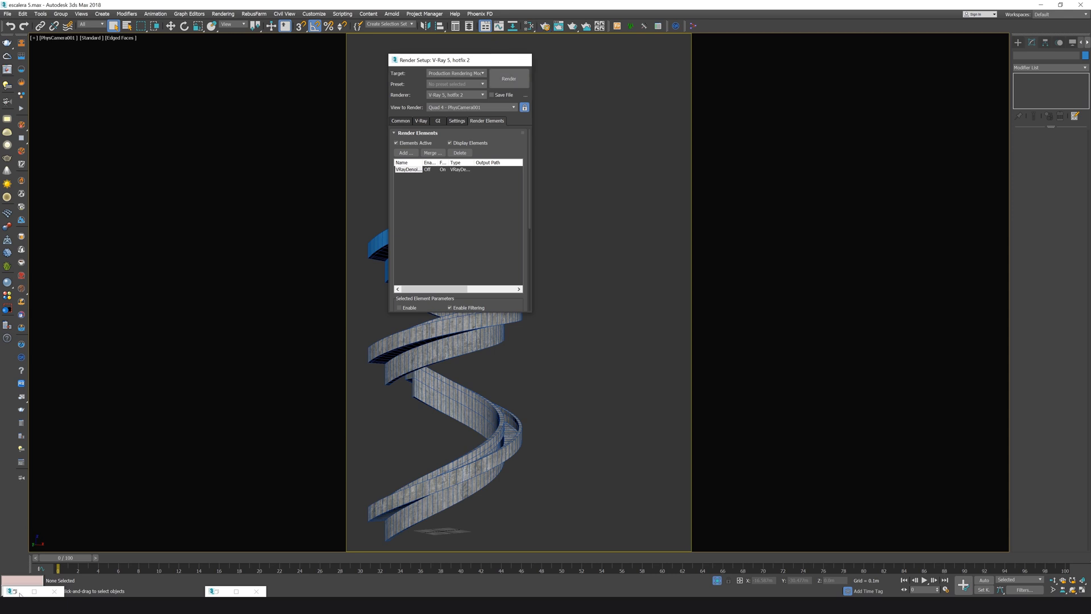
pyautogui.click(19, 592)
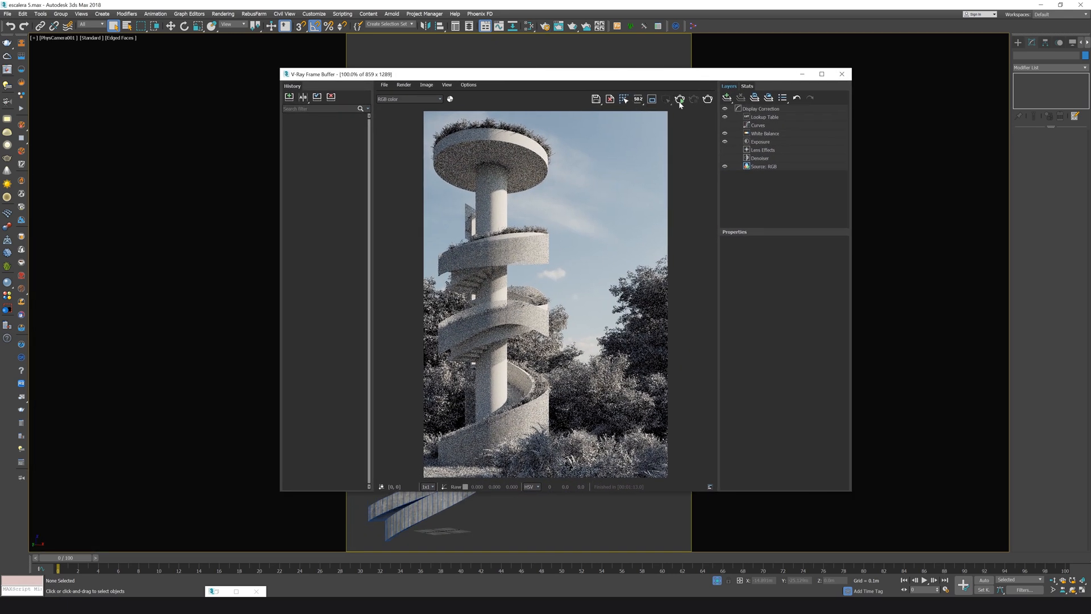
pyautogui.click(680, 101)
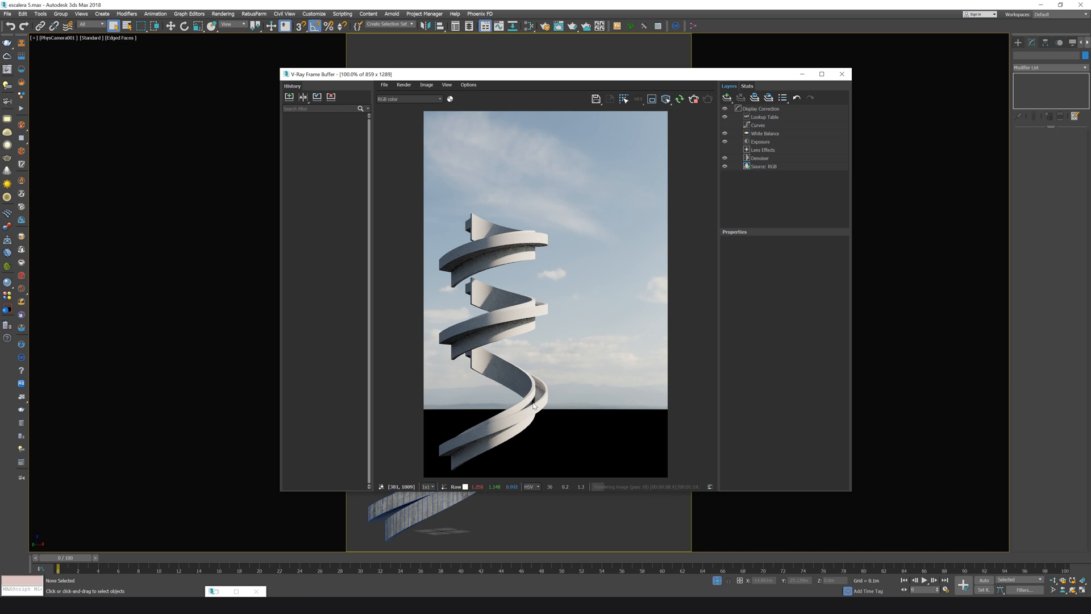
# Stop the render, turn off the material override in V-Ray's global switches, and restart the interactive render
pyautogui.click(545, 27)
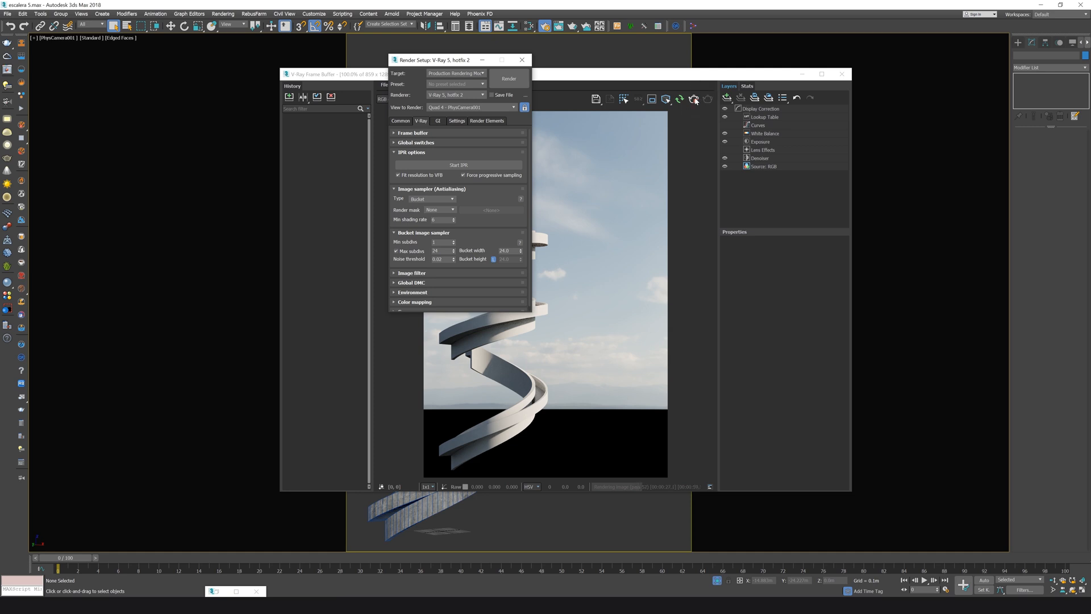
pyautogui.click(461, 63)
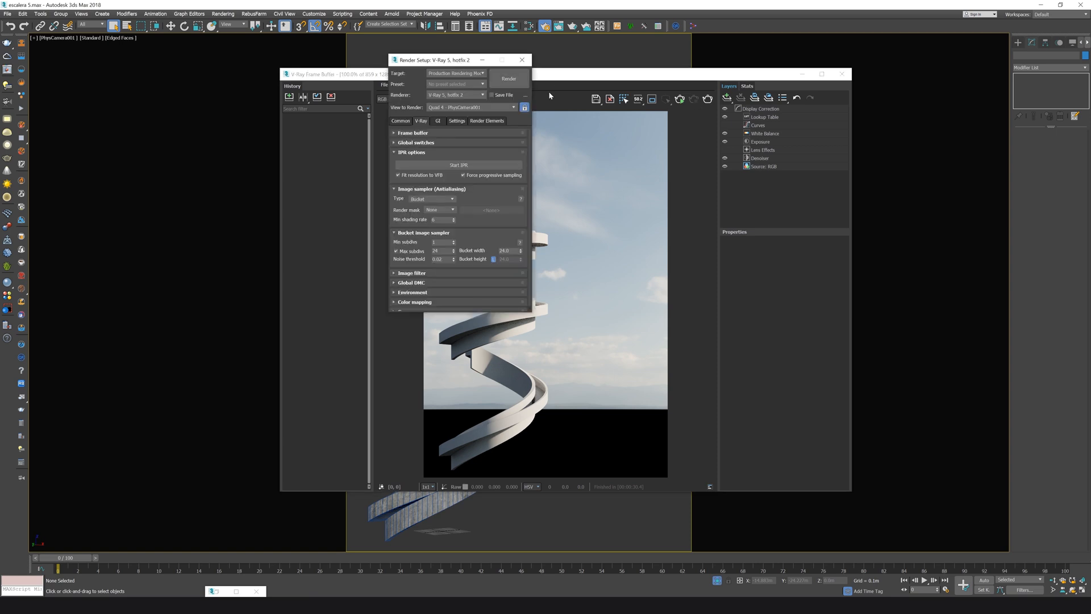
pyautogui.click(422, 144)
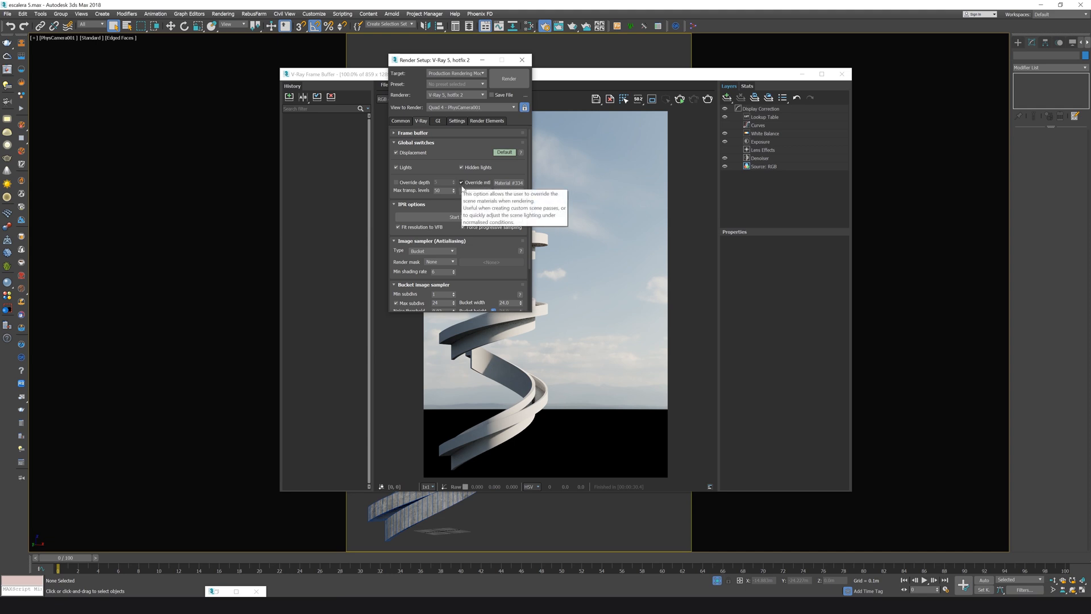
pyautogui.click(461, 183)
pyautogui.click(575, 79)
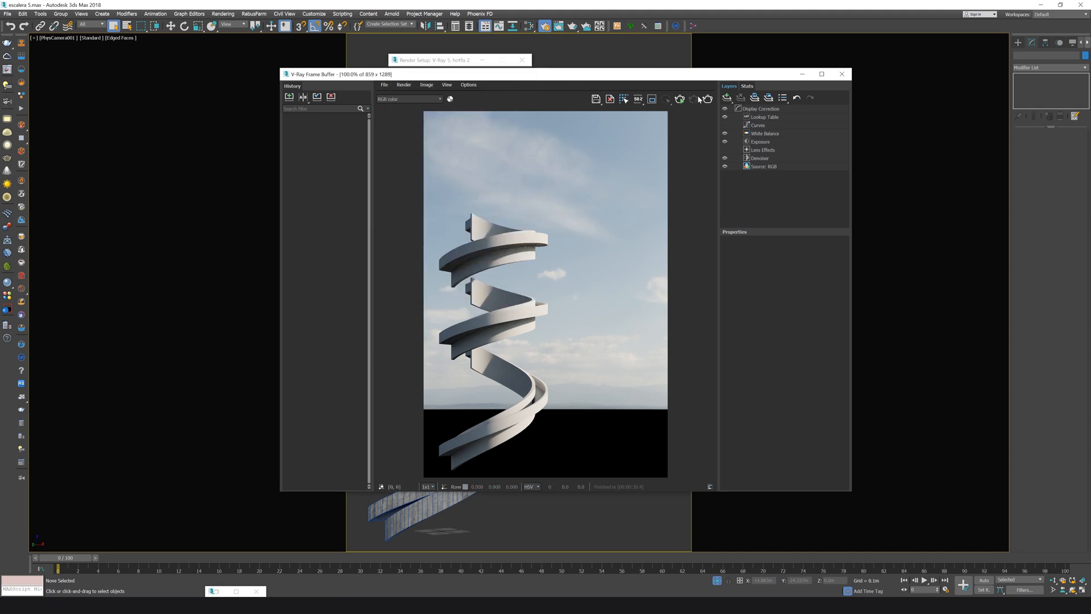
pyautogui.click(680, 100)
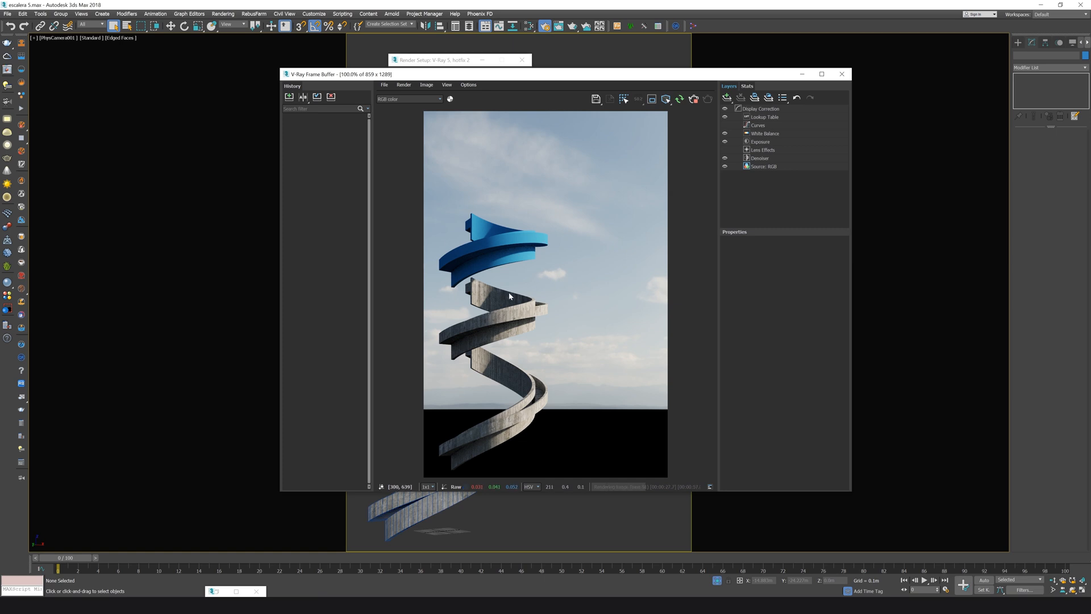
# Open the Slate Material Editor beside the frame buffer and spread out the VRayBitmap and Bitmap nodes feeding concreto 1
pyautogui.moveTo(582, 78); pyautogui.dragTo(713, 73)
pyautogui.press('m')
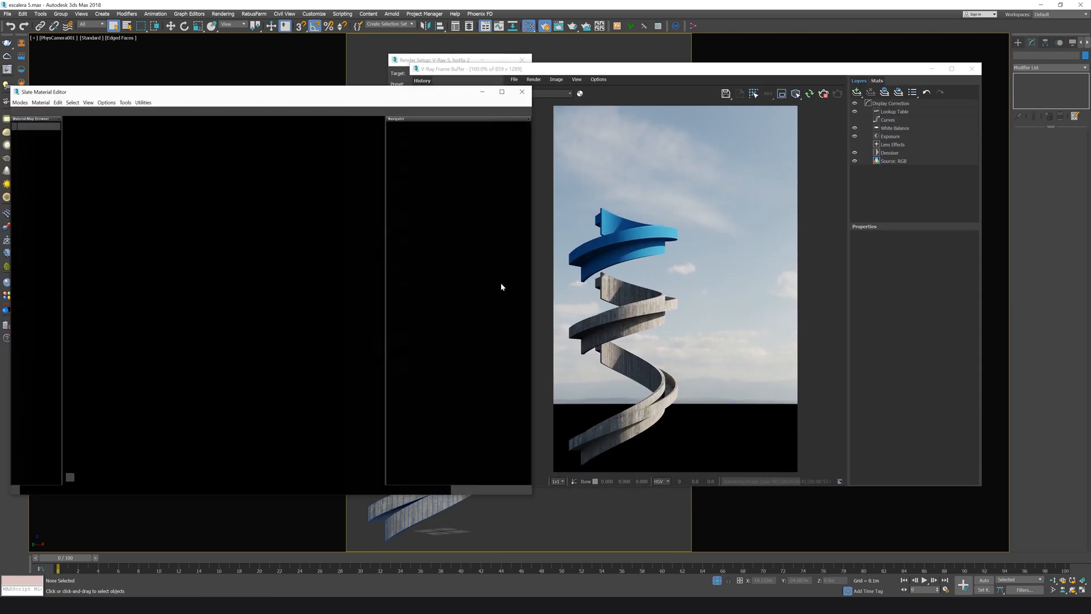
pyautogui.moveTo(171, 255); pyautogui.dragTo(301, 248, button='middle')
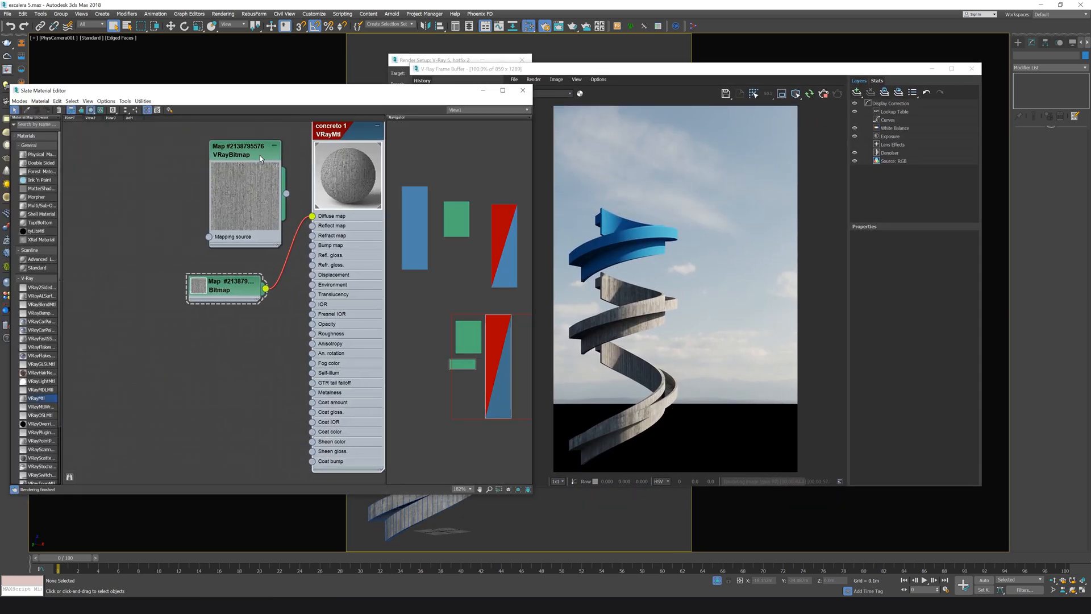
pyautogui.moveTo(261, 156); pyautogui.dragTo(75, 146)
pyautogui.moveTo(227, 296); pyautogui.dragTo(217, 213)
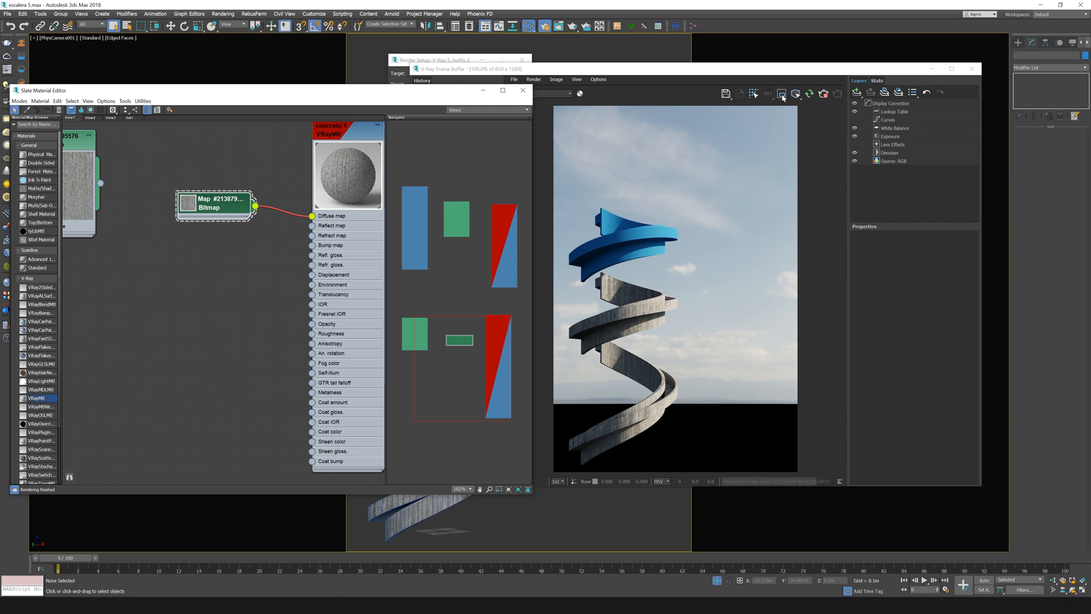
# Enable Real Zoom in the V-Ray Frame Buffer, frame the middle ramp closely, and draw a render region around it
pyautogui.rightClick(636, 329)
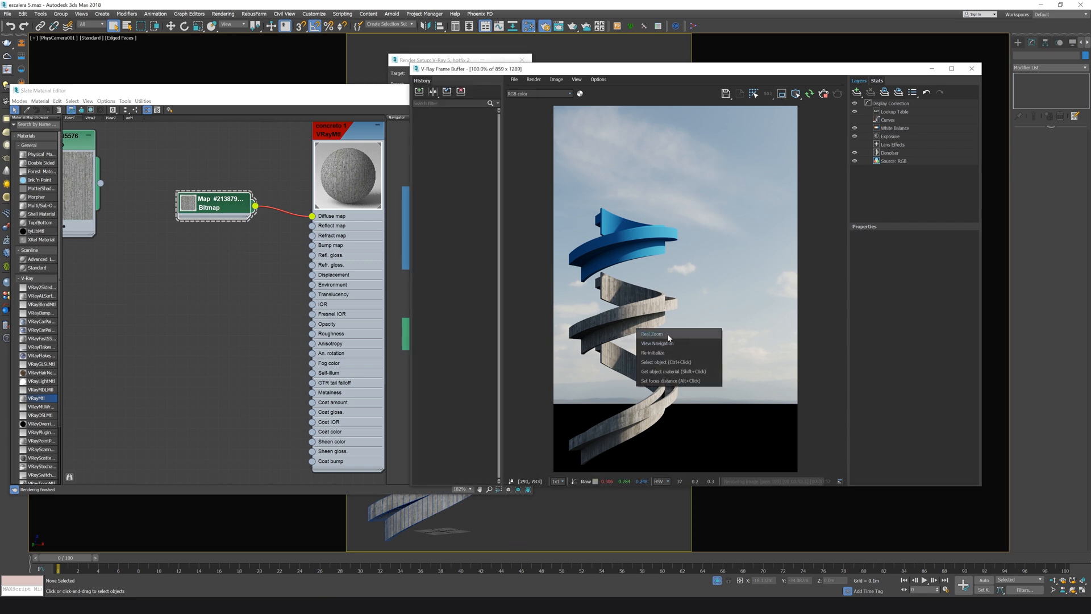
pyautogui.click(652, 334)
pyautogui.scroll(2, 631, 334)
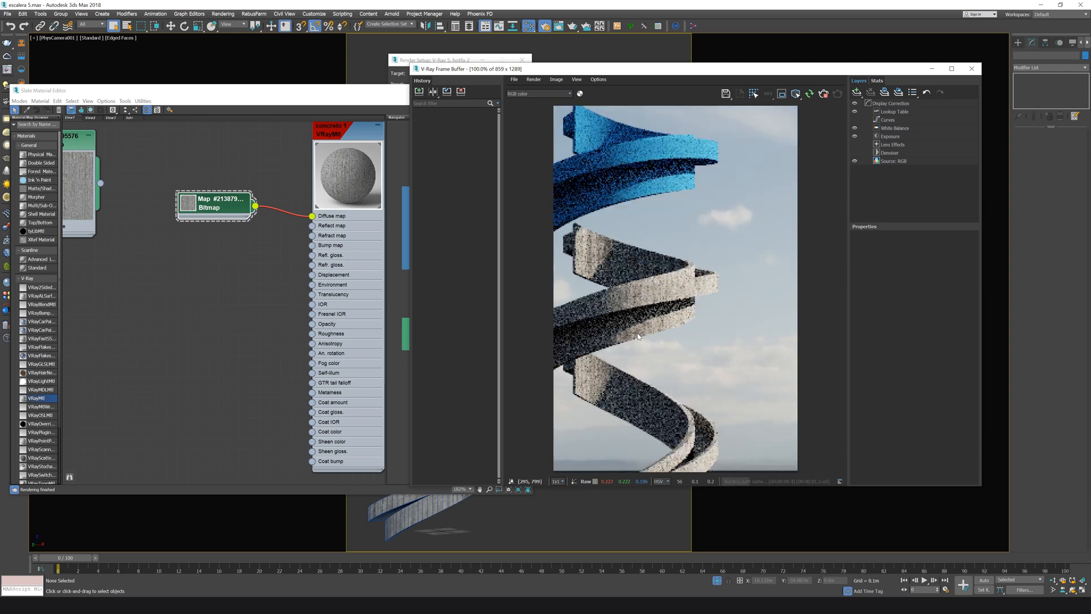
pyautogui.scroll(1, 637, 336)
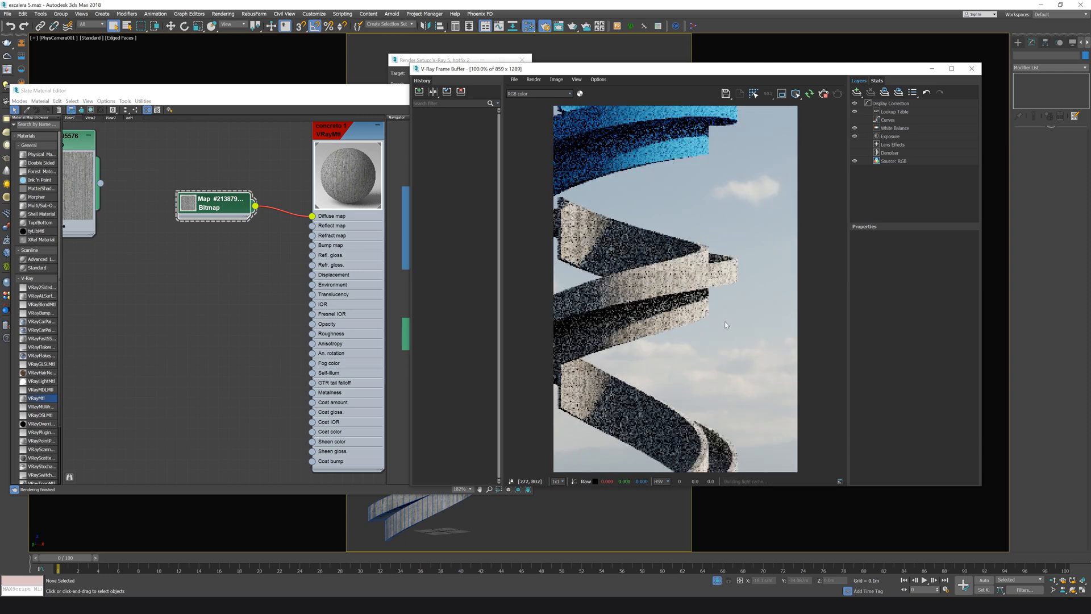
pyautogui.moveTo(734, 322); pyautogui.dragTo(761, 319, button='middle')
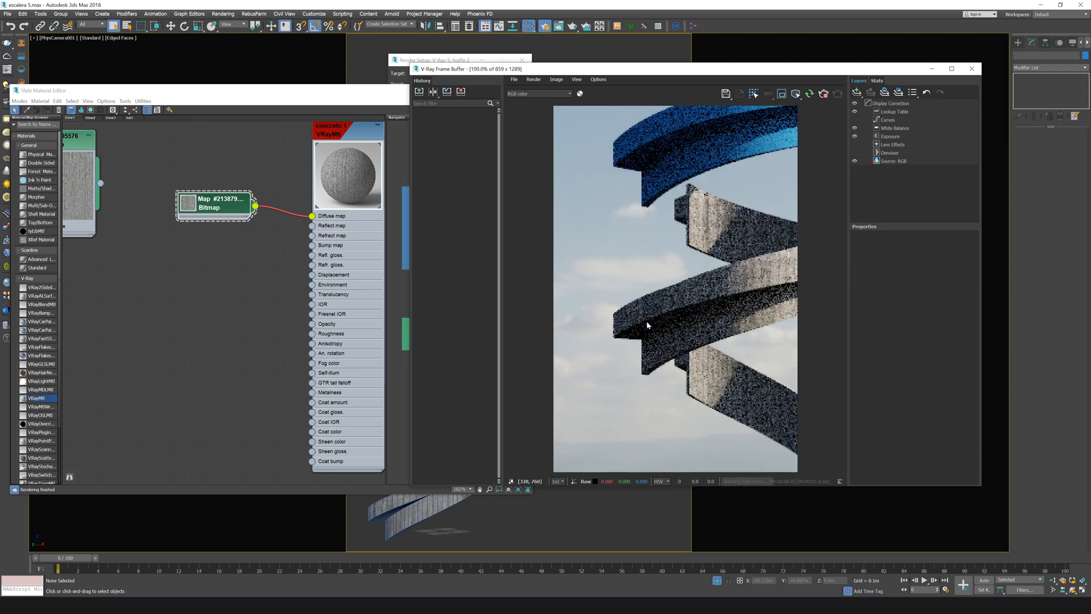
pyautogui.moveTo(684, 328); pyautogui.dragTo(644, 331, button='middle')
pyautogui.scroll(-1, 666, 279)
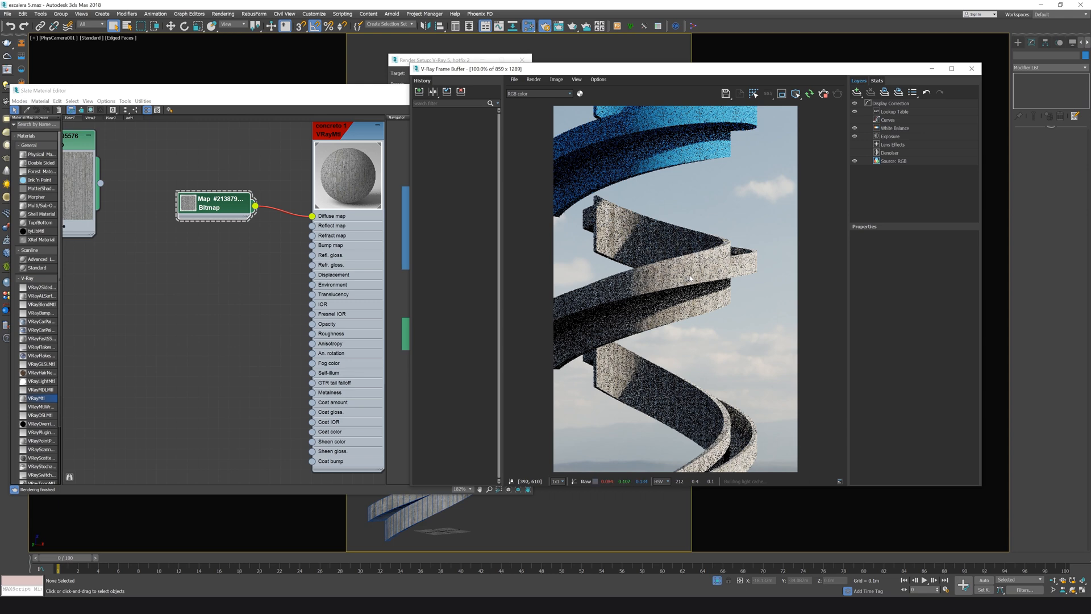
pyautogui.scroll(1, 690, 278)
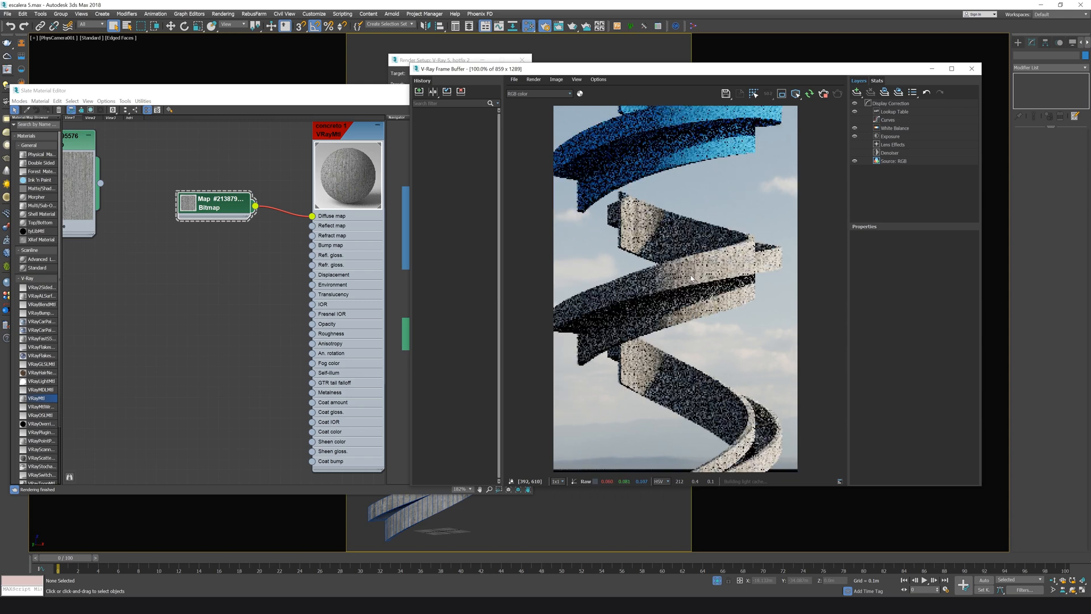
pyautogui.click(781, 94)
pyautogui.moveTo(591, 192); pyautogui.dragTo(790, 364)
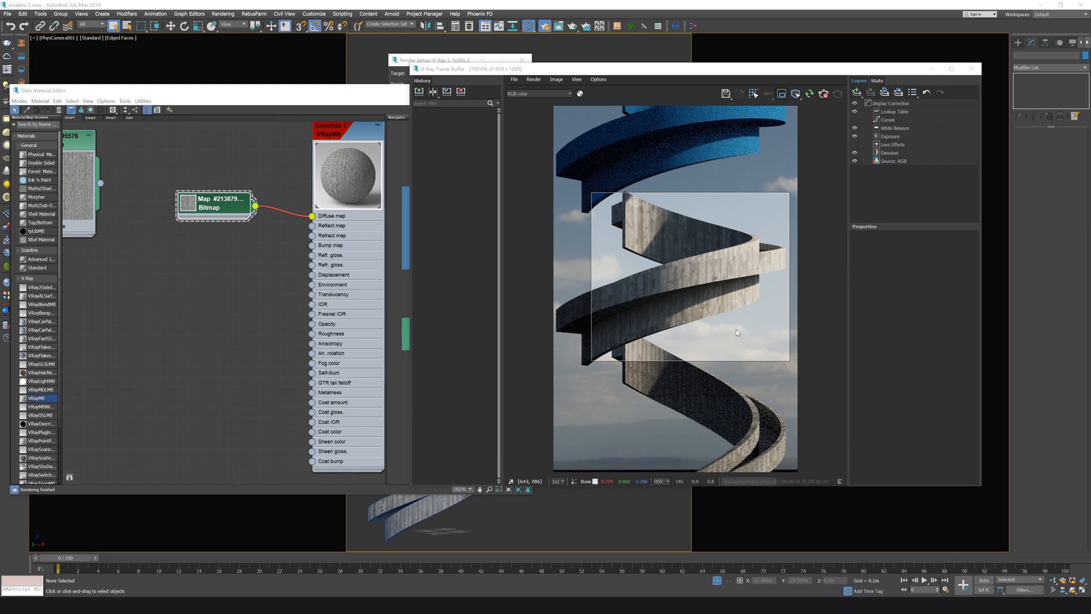
# Connect the VRayBitmap to concreto 1's Diffuse map in place of the Bitmap node, and set the old node aside
pyautogui.click(148, 157)
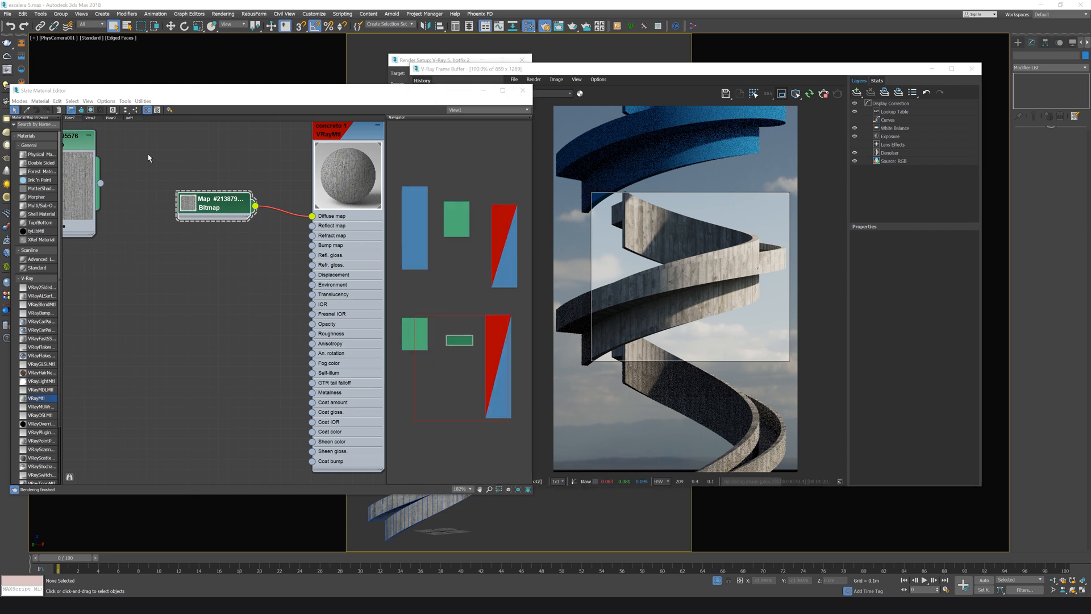
pyautogui.moveTo(91, 142); pyautogui.dragTo(158, 144)
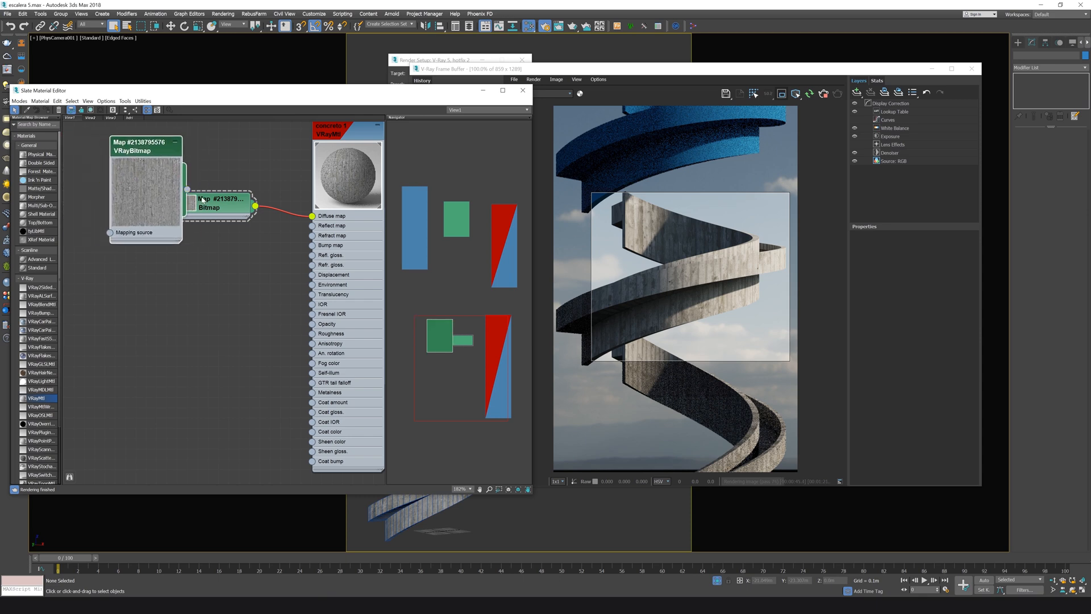
pyautogui.moveTo(187, 189); pyautogui.dragTo(312, 216)
pyautogui.moveTo(221, 199); pyautogui.dragTo(77, 250)
pyautogui.moveTo(195, 287); pyautogui.dragTo(277, 282, button='middle')
# Duplicate the VRayBitmap node below the original and open the copy's parameters in an enlarged area
pyautogui.moveTo(239, 153); pyautogui.dragTo(267, 343)
pyautogui.press('Delete')
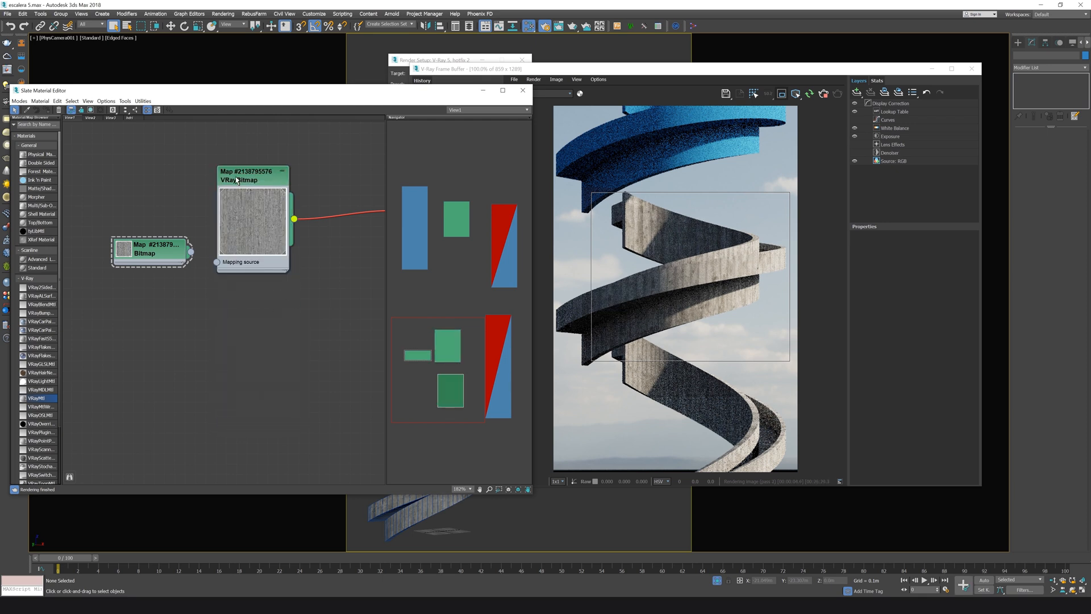
pyautogui.click(252, 183)
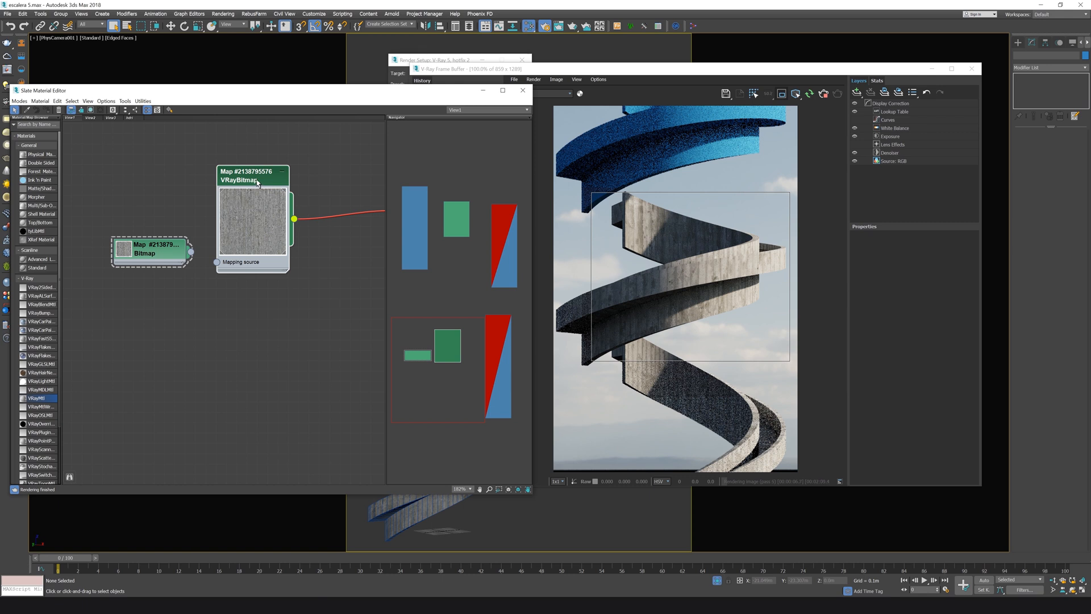
pyautogui.keyDown('shift'); pyautogui.moveTo(257, 182); pyautogui.dragTo(257, 314); pyautogui.keyUp('shift')
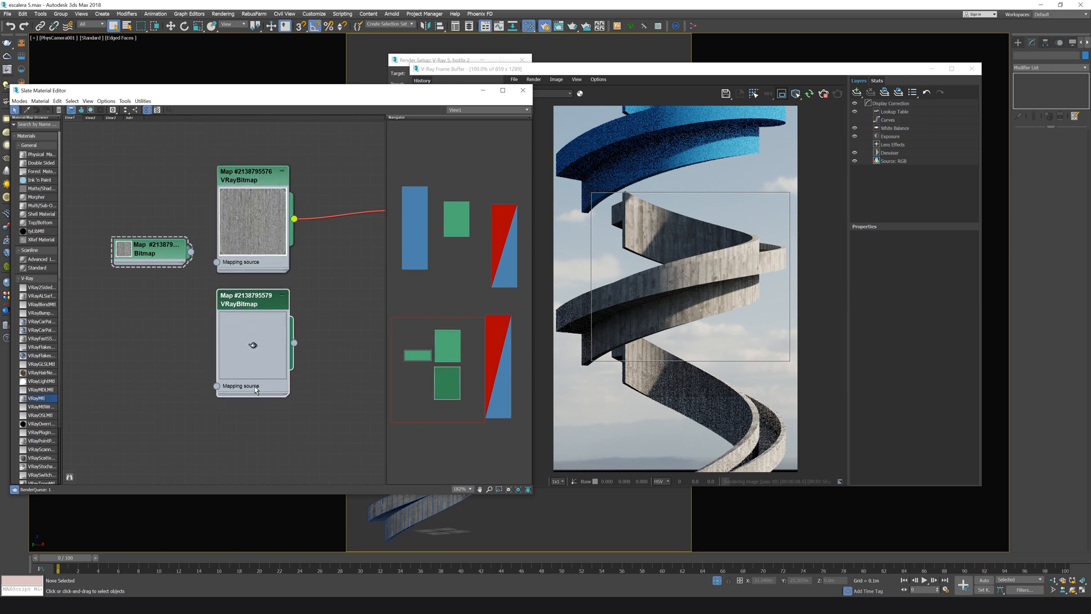
pyautogui.doubleClick(273, 309)
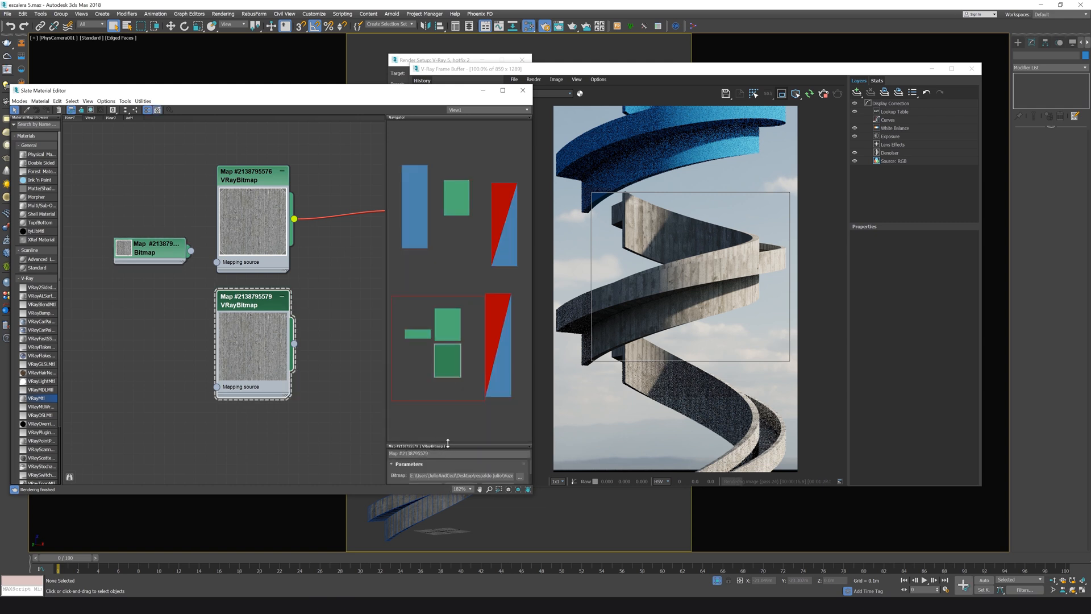
pyautogui.moveTo(448, 443); pyautogui.dragTo(455, 194)
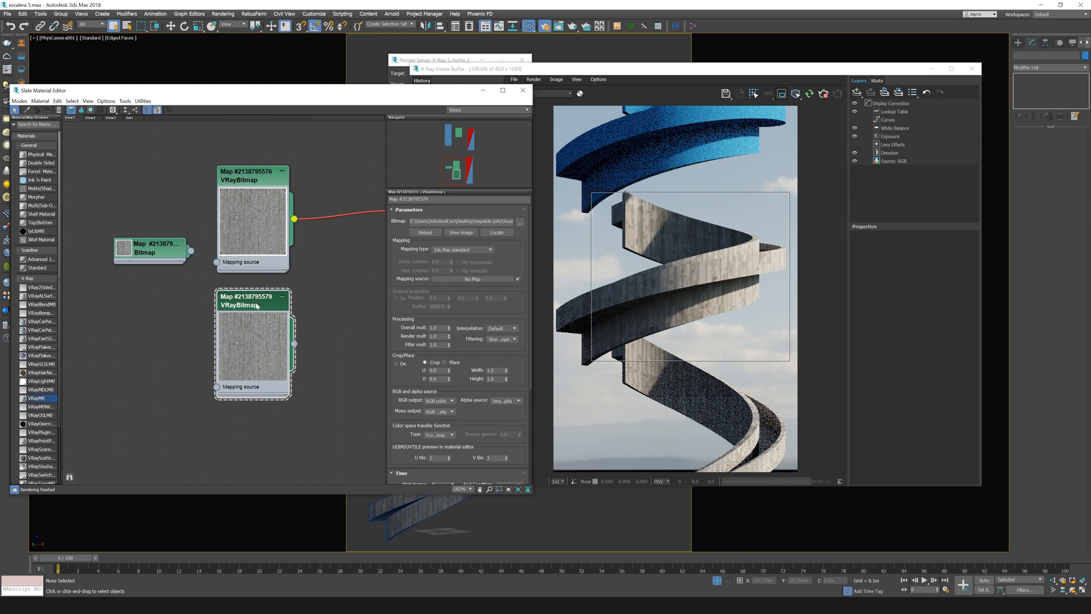
# Connect the duplicated VRayBitmap to the Bump map input of concreto 1
pyautogui.click(1046, 180)
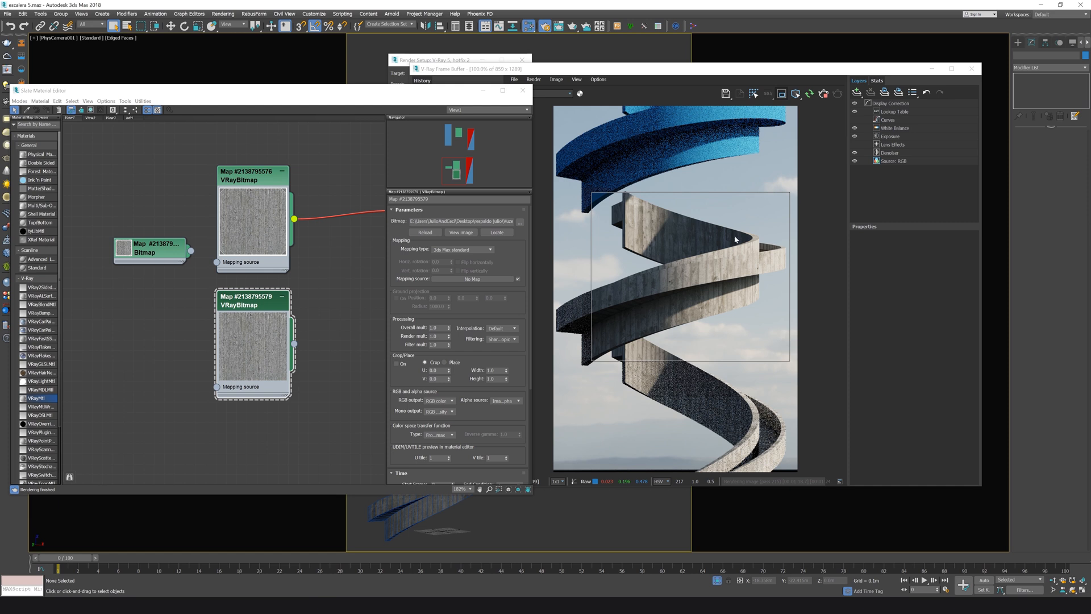
pyautogui.click(311, 342)
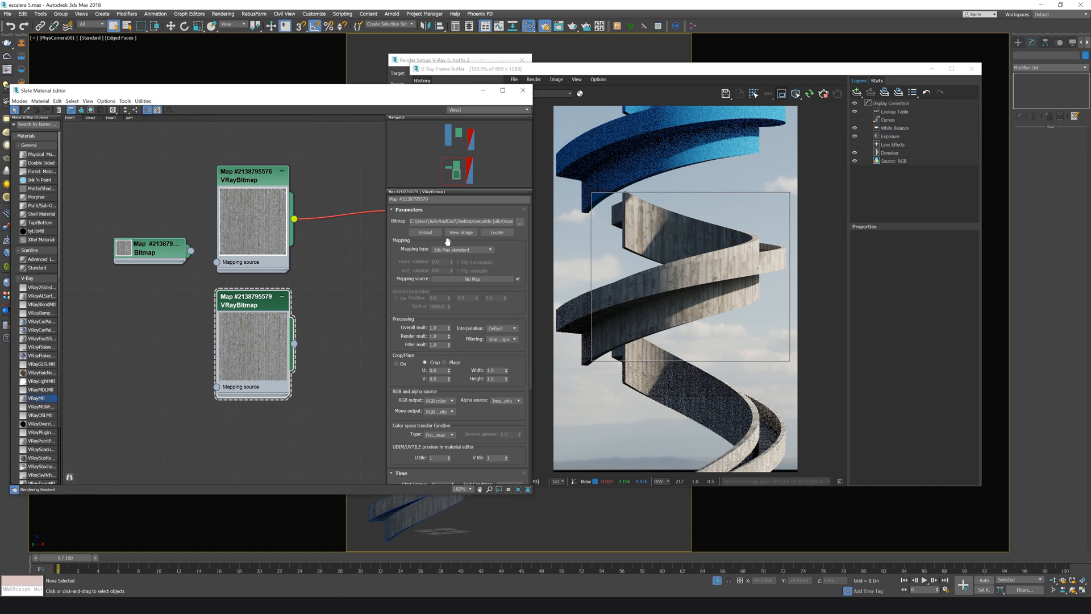
pyautogui.moveTo(331, 323); pyautogui.dragTo(282, 351, button='middle')
pyautogui.scroll(-2, 283, 350)
pyautogui.moveTo(250, 370); pyautogui.dragTo(336, 277)
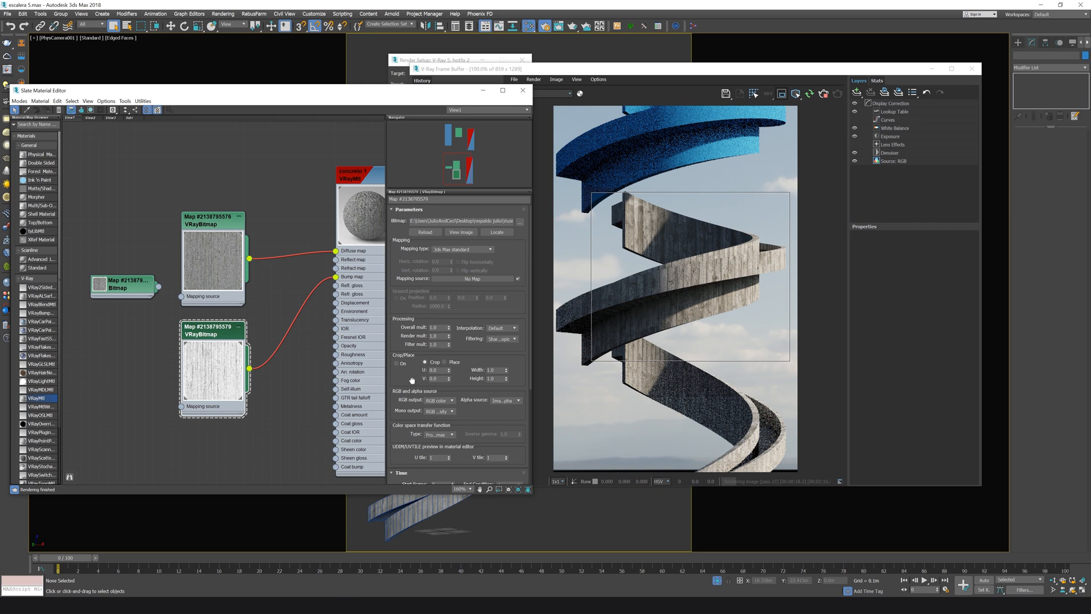
# Bring up the bump bitmap's coordinate settings and draw a narrower render region, about 211 pixels wide, over the middle ramp's wall
pyautogui.scroll(-6, 415, 384)
pyautogui.scroll(-1, 422, 330)
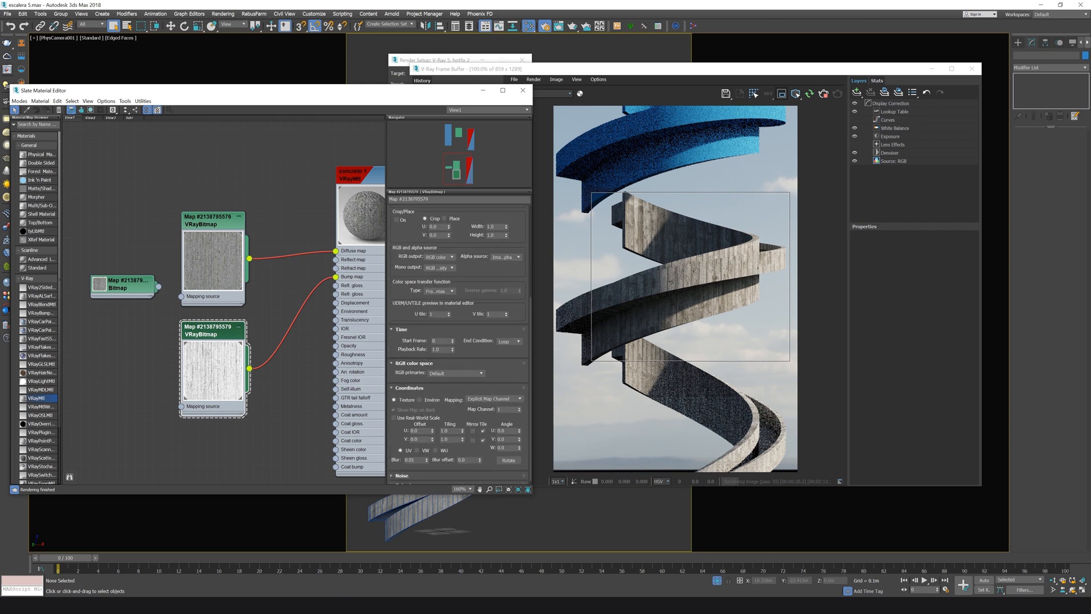
pyautogui.click(214, 225)
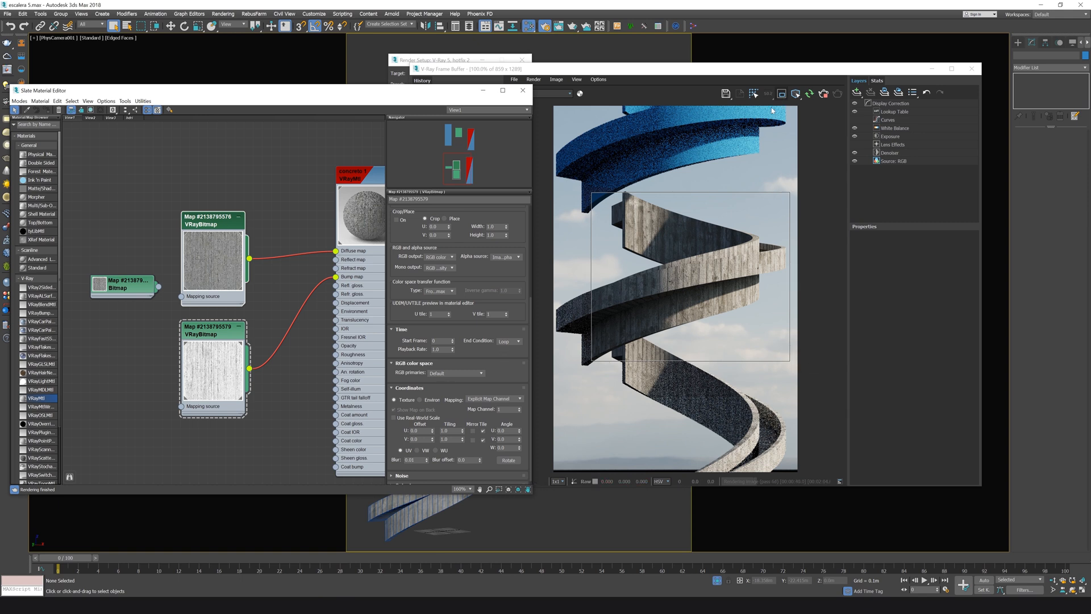
pyautogui.moveTo(674, 206); pyautogui.dragTo(736, 332)
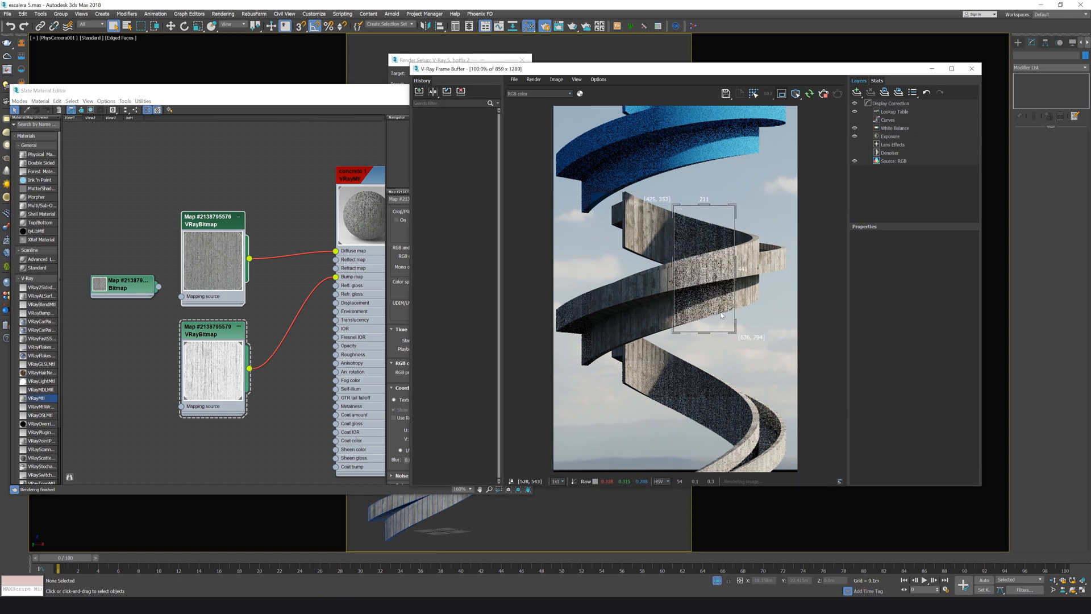
# Try a blur of 1.0 on the bump VRayBitmap
pyautogui.click(229, 350)
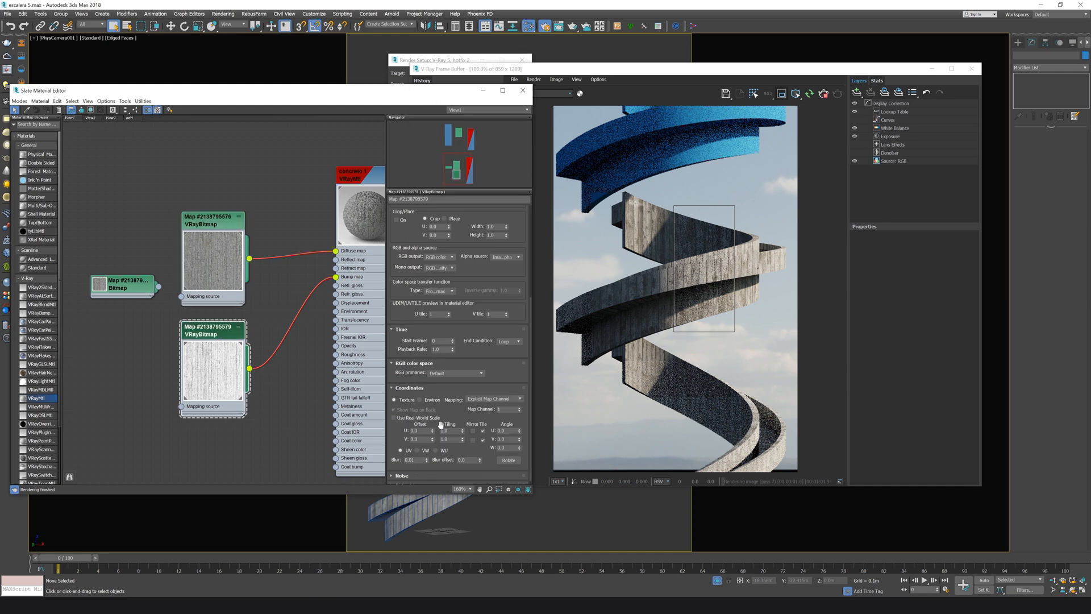
pyautogui.click(415, 460)
pyautogui.write('1')
pyautogui.press('Return')
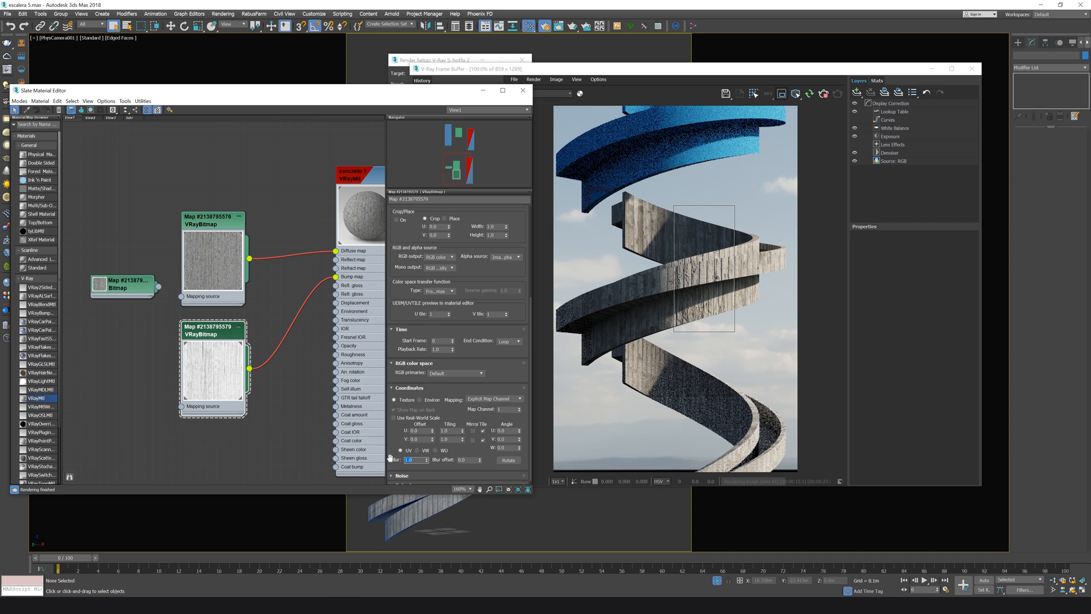
# Set the bump VRayBitmap's blur to 0.1
pyautogui.click(411, 460)
pyautogui.write('0.1')
pyautogui.press('Return')
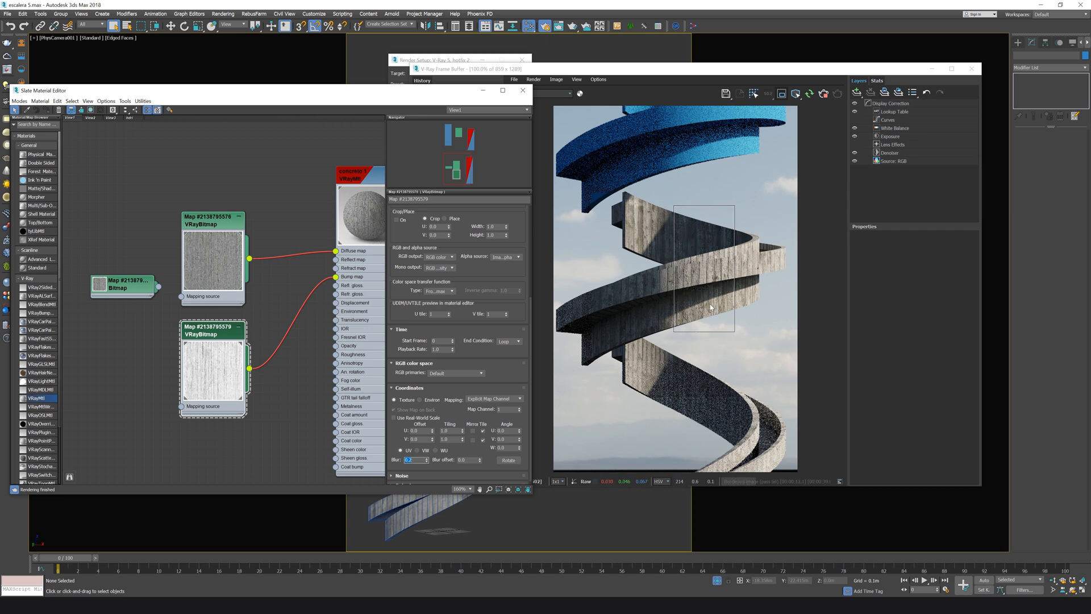
# In concreto 1's map settings, try a bump amount of 10 and settle on 7.5
pyautogui.doubleClick(358, 176)
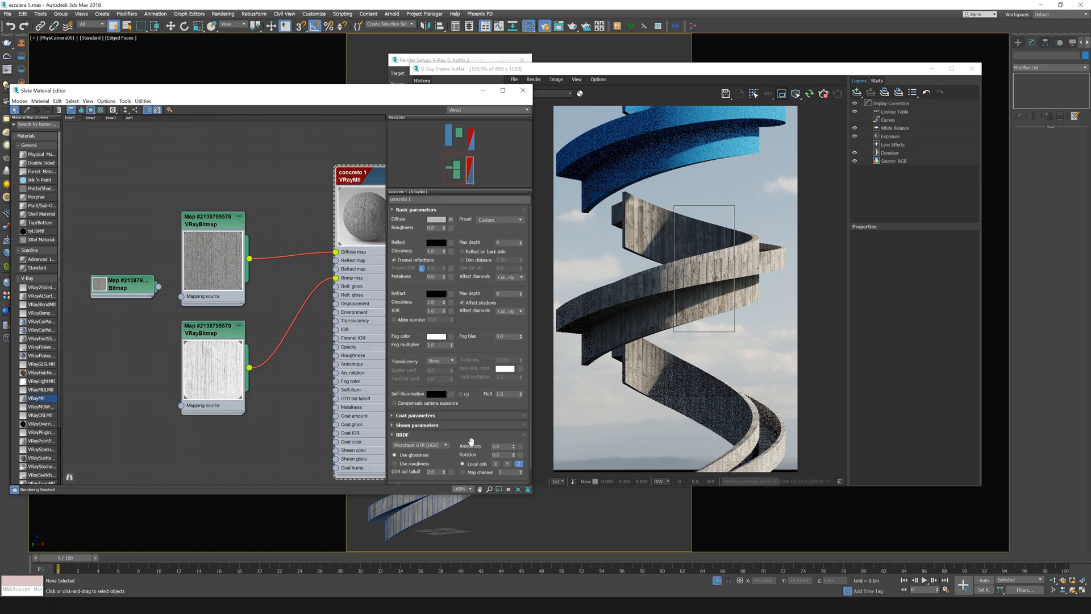
pyautogui.scroll(-2, 471, 442)
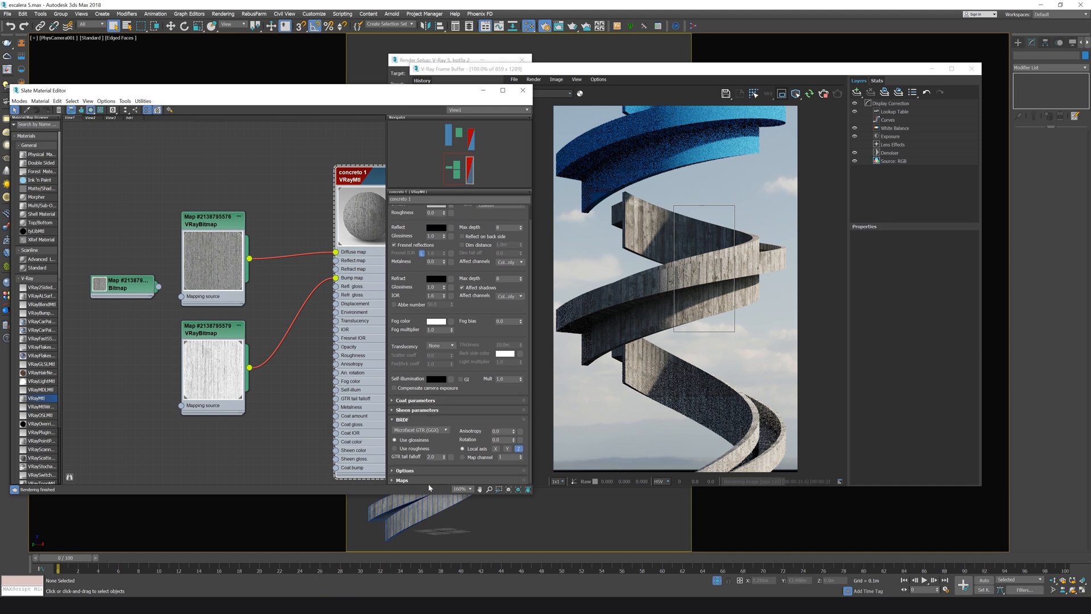
pyautogui.click(428, 480)
pyautogui.moveTo(432, 476); pyautogui.dragTo(426, 251)
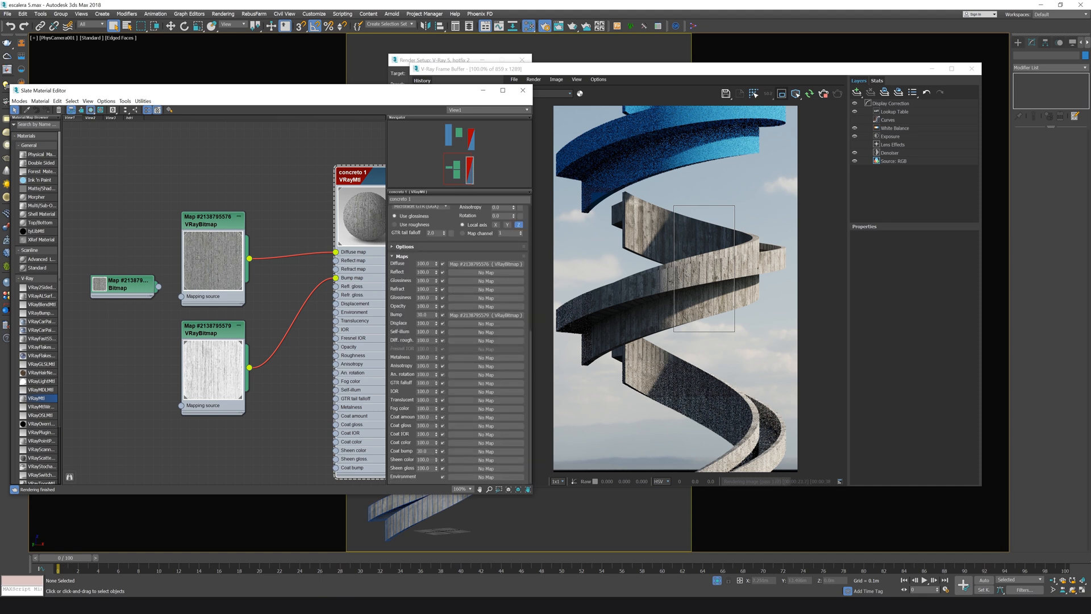
pyautogui.doubleClick(424, 314)
pyautogui.write('10')
pyautogui.press('Return')
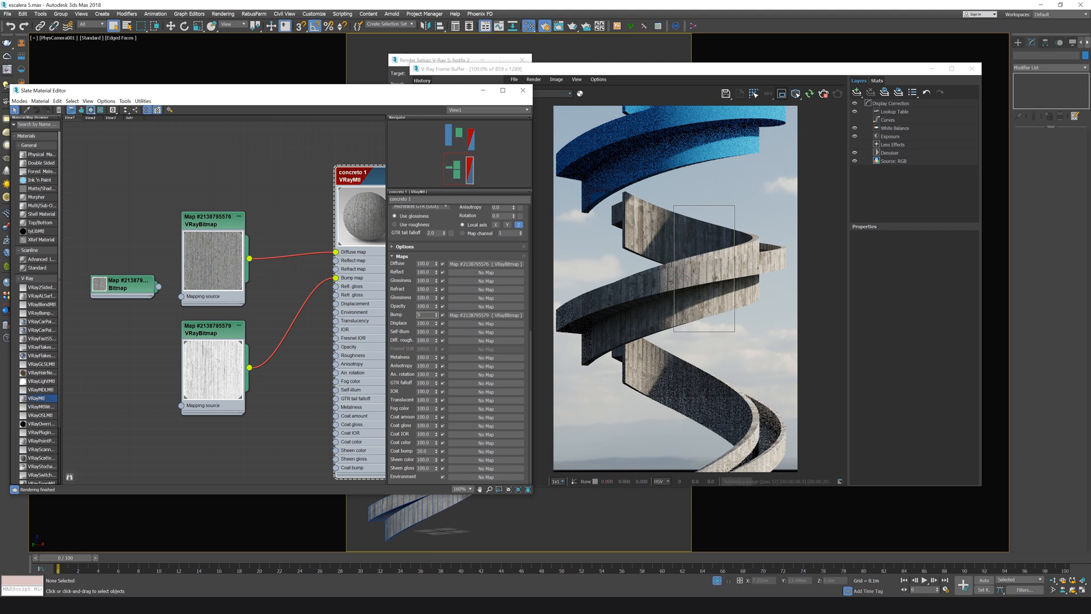
pyautogui.press('Return')
pyautogui.write('7.5')
pyautogui.press('Return')
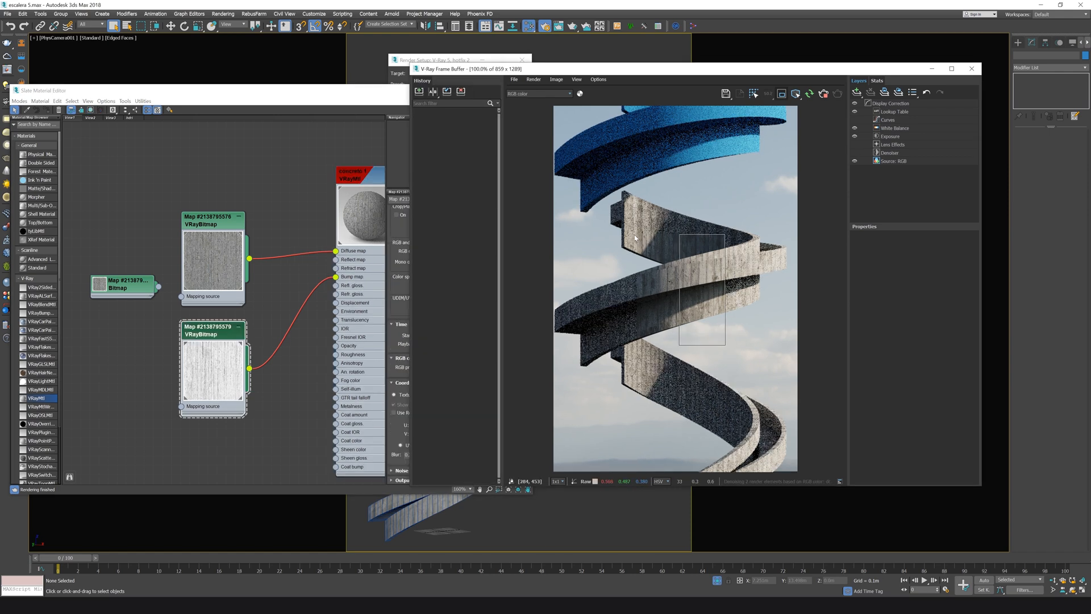
# Draw a narrow render region across the middle ramp and compare the concrete with the bump map disconnected and reconnected
pyautogui.moveTo(635, 235); pyautogui.dragTo(685, 341)
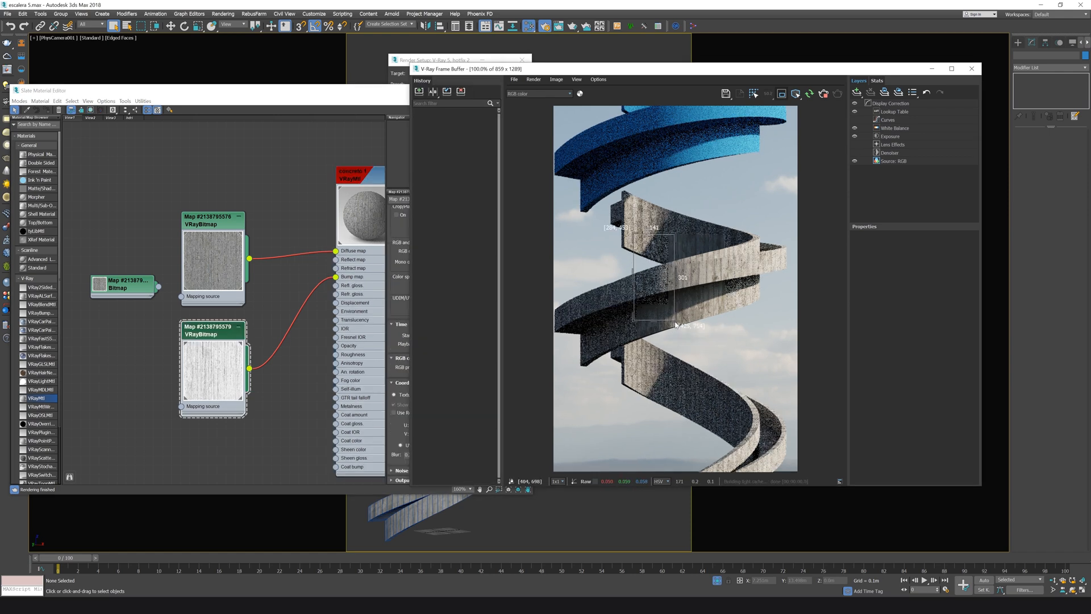
pyautogui.click(336, 283)
pyautogui.moveTo(335, 278); pyautogui.dragTo(319, 289)
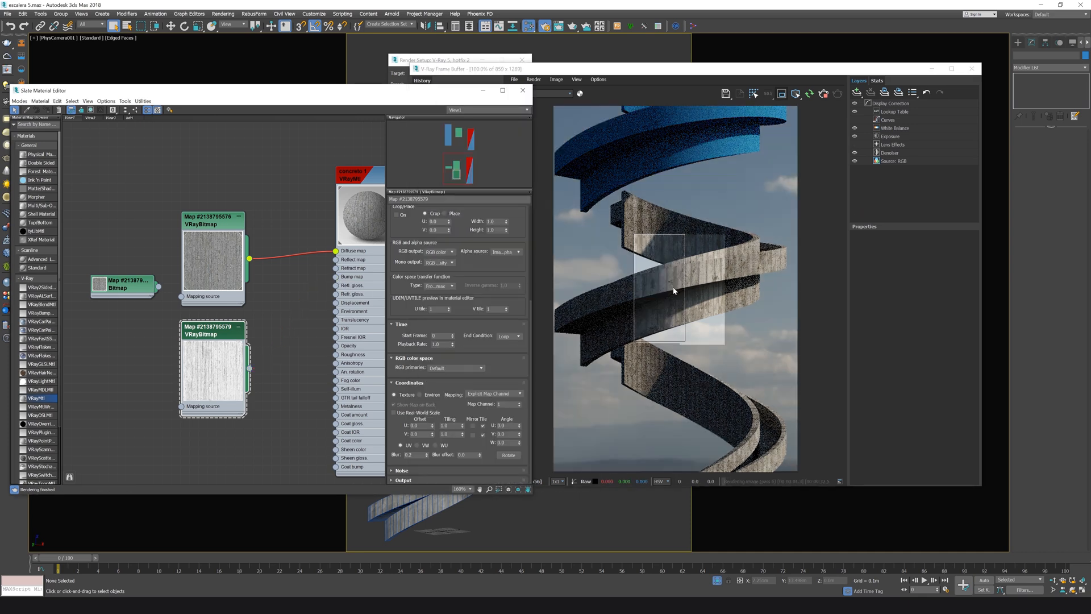
pyautogui.click(855, 153)
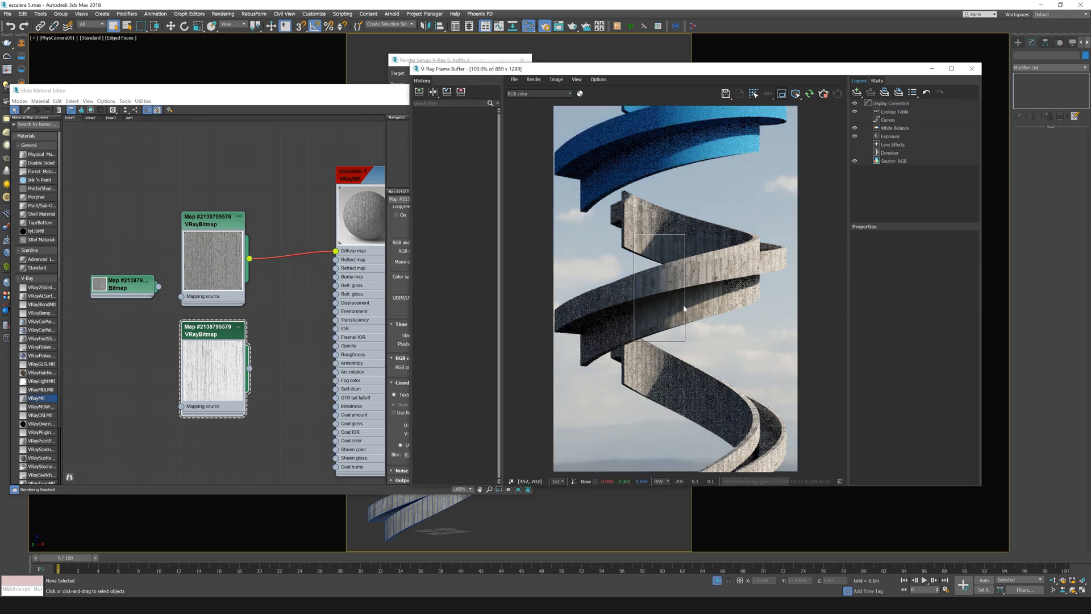
pyautogui.moveTo(249, 369); pyautogui.dragTo(337, 278)
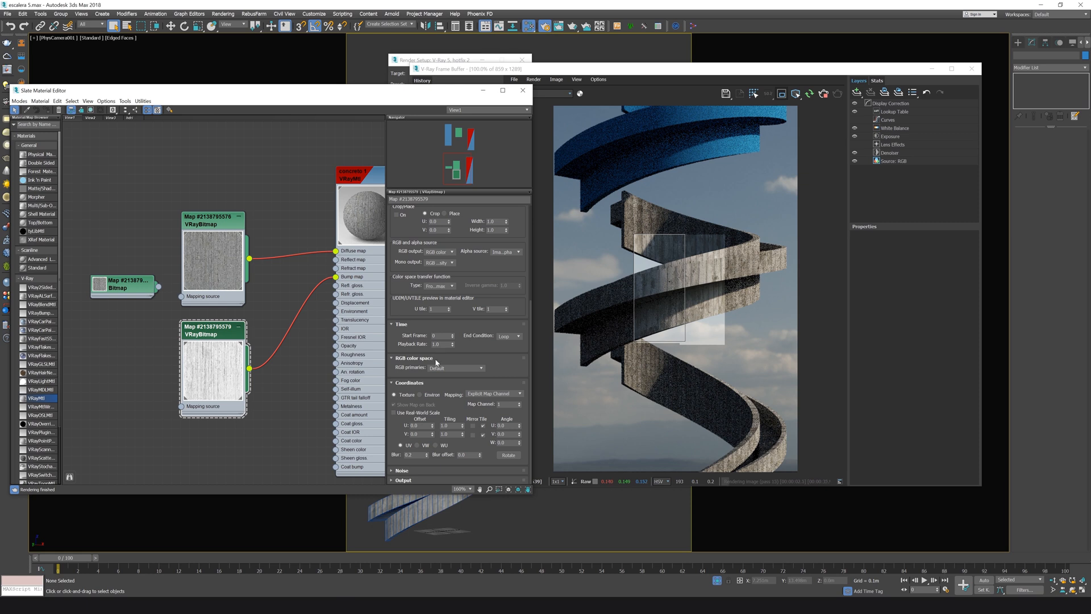
# Try a blur of 1.0 on the bump VRayBitmap
pyautogui.moveTo(419, 455); pyautogui.dragTo(404, 456)
pyautogui.write('1')
pyautogui.click(409, 382)
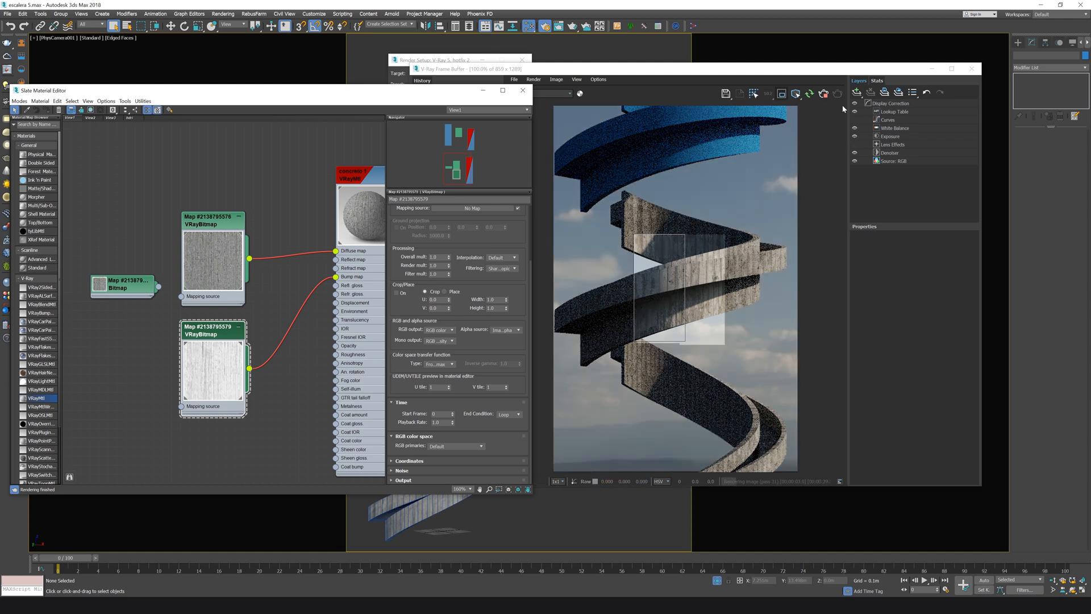
# Lower the Denoiser layer's opacity to 0 in the render's display layers
pyautogui.click(854, 154)
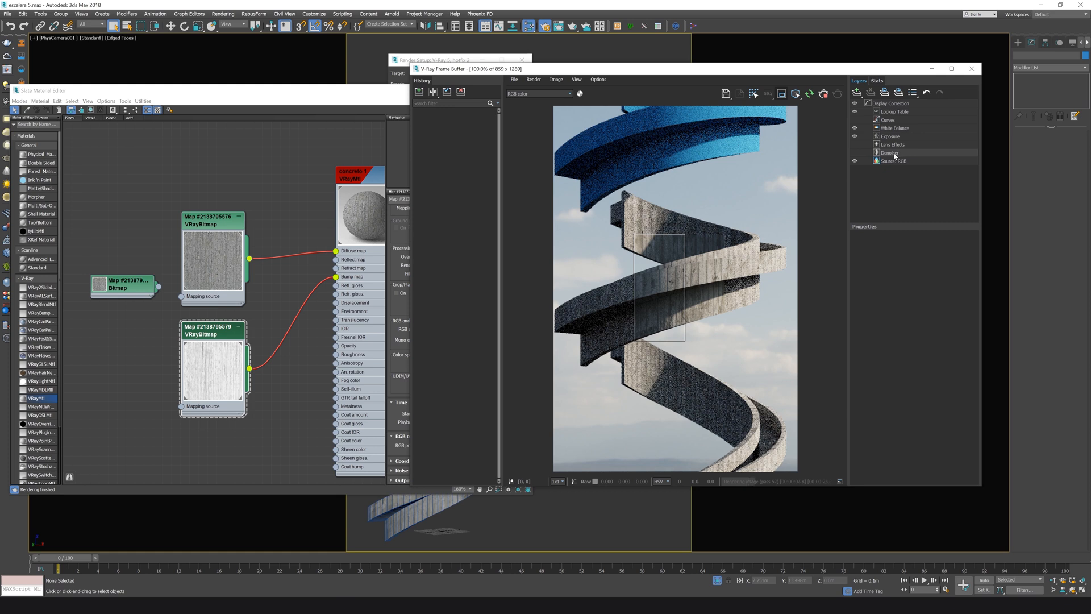
pyautogui.click(898, 154)
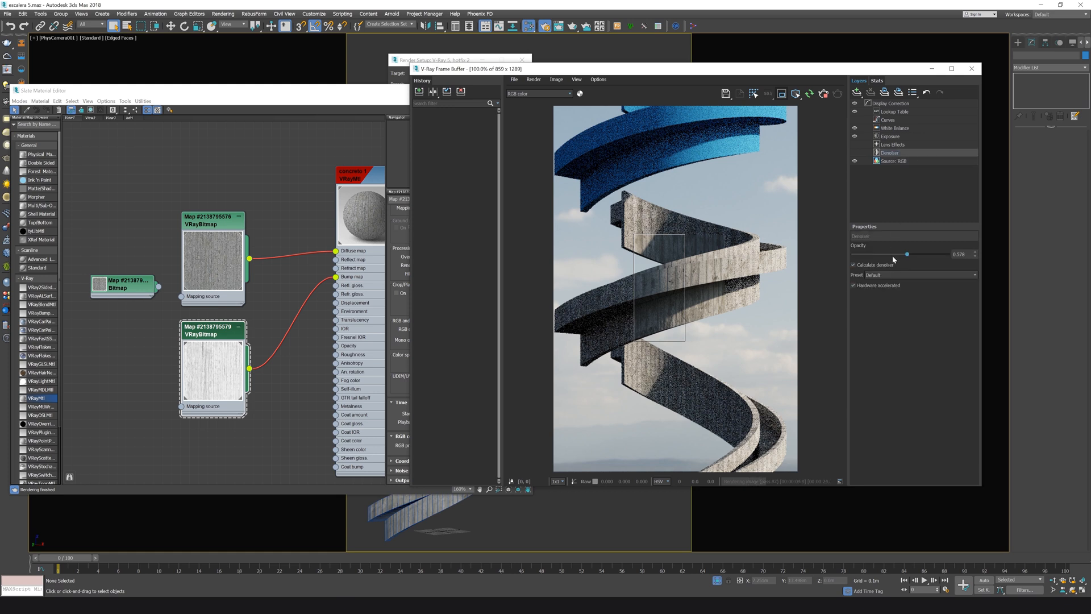
pyautogui.moveTo(905, 260); pyautogui.dragTo(875, 262)
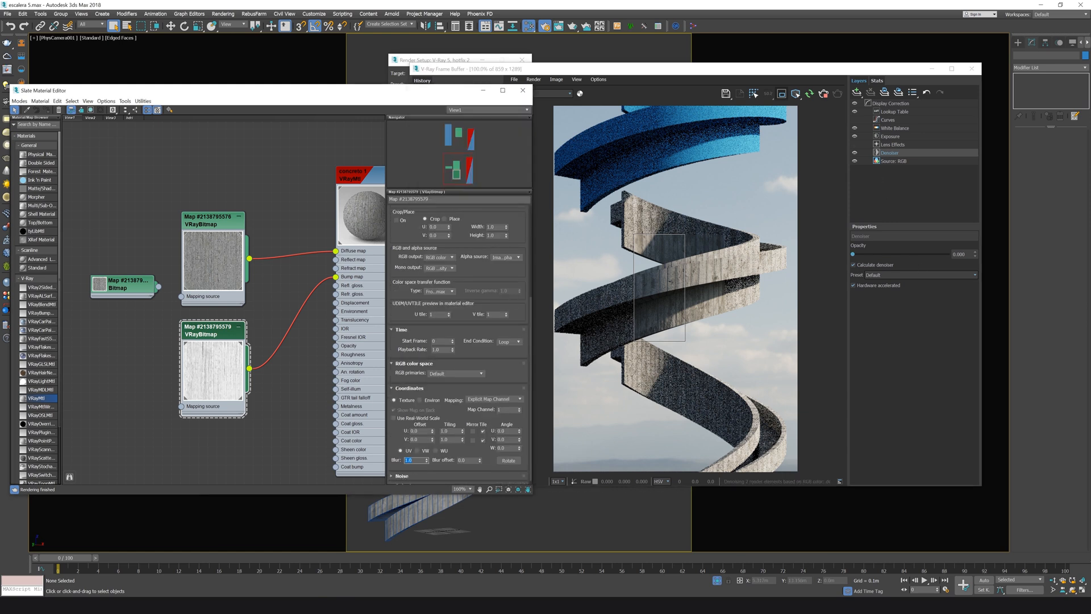
# Set the bump VRayBitmap's blur to 0.2 and move the diffuse and bump map nodes higher in the graph
pyautogui.press('BackSpace')
pyautogui.write('.2')
pyautogui.press('Return')
pyautogui.moveTo(207, 221); pyautogui.dragTo(217, 148)
pyautogui.moveTo(217, 333); pyautogui.dragTo(227, 251)
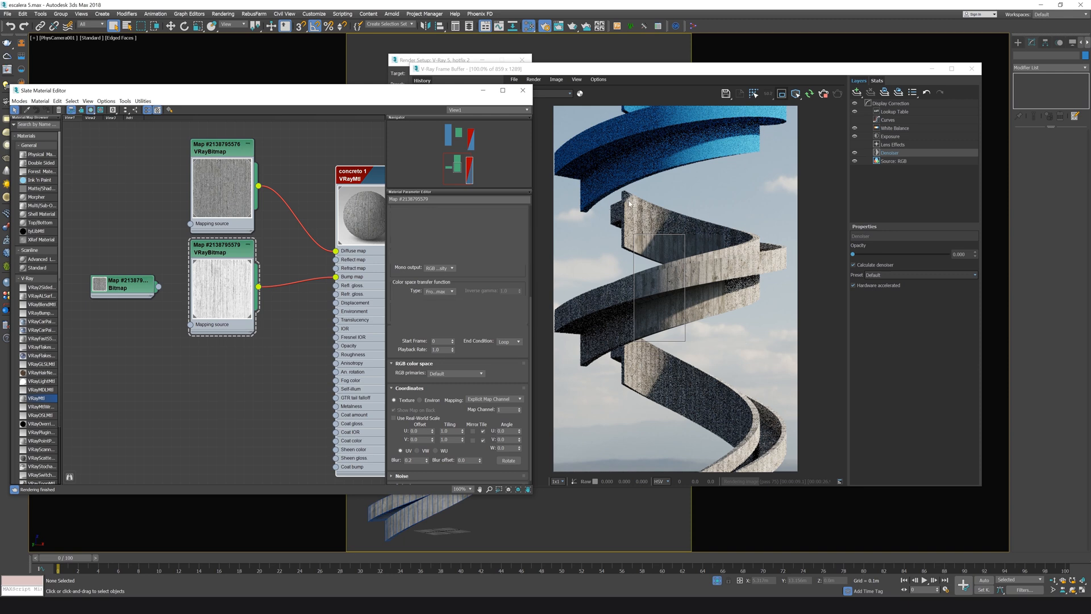
# Redraw the render region larger around the middle ramps, extending it to the image's right edge
pyautogui.moveTo(781, 360); pyautogui.dragTo(595, 187)
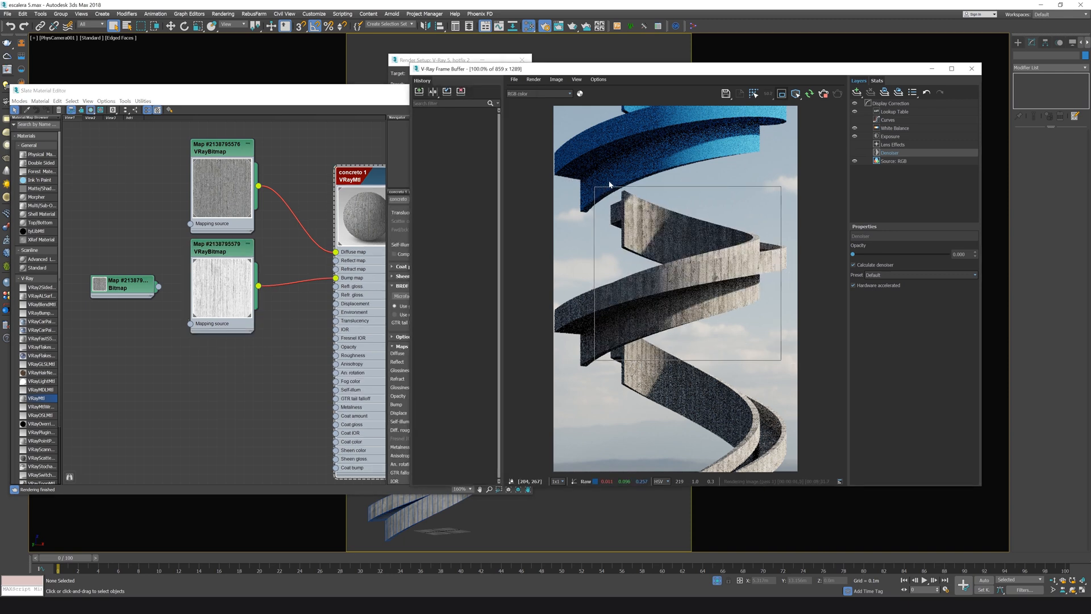
pyautogui.moveTo(654, 172); pyautogui.dragTo(799, 307)
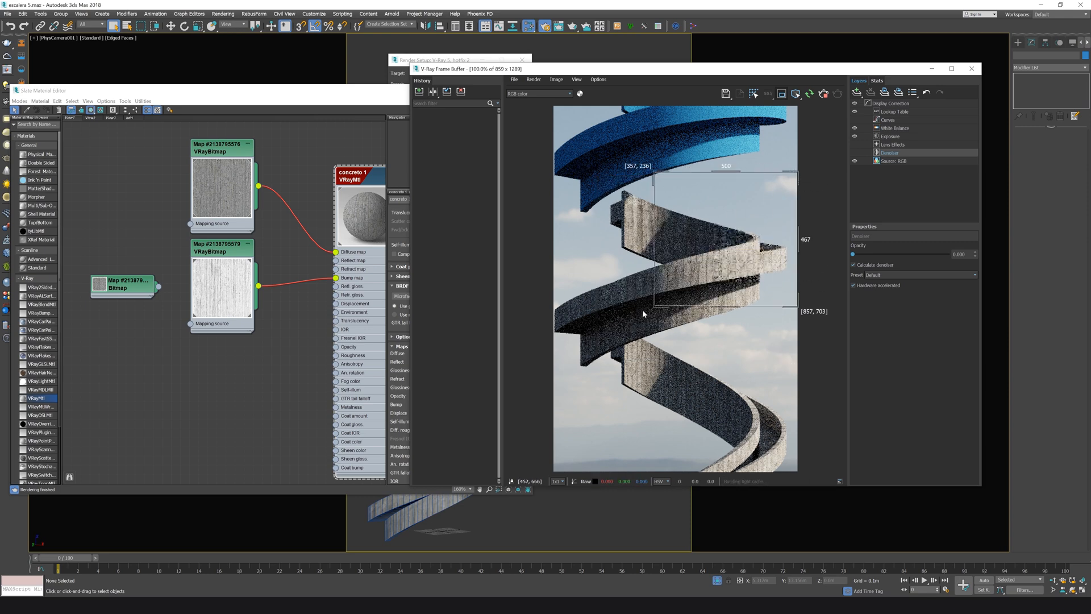
pyautogui.moveTo(596, 362); pyautogui.dragTo(797, 173)
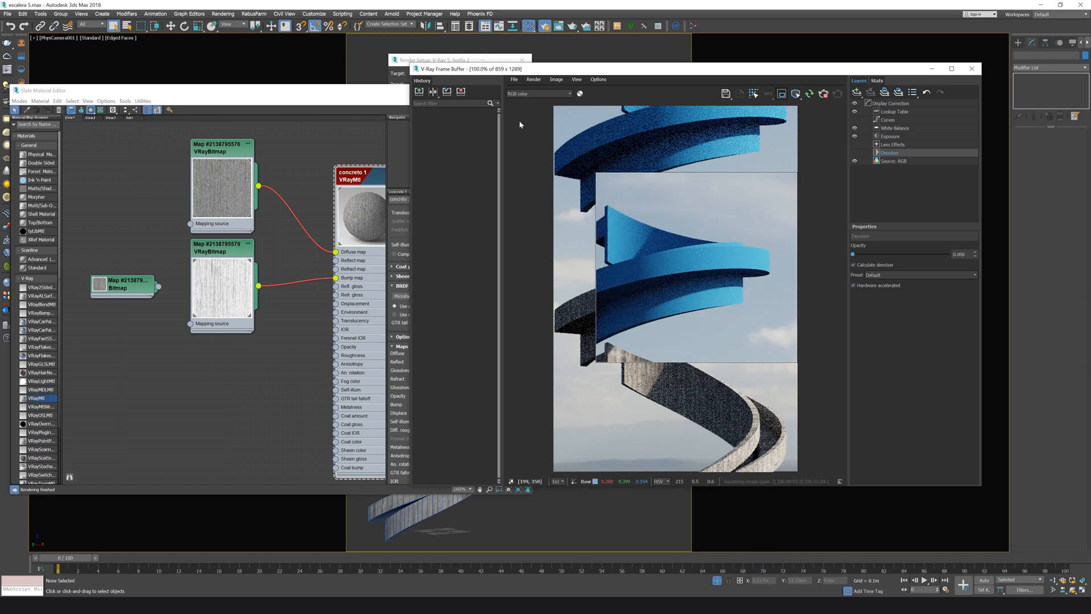
# Move the frame buffer and material editor apart to uncover the camera viewport, and minimize Render Setup
pyautogui.moveTo(461, 70); pyautogui.dragTo(525, 161)
pyautogui.moveTo(402, 93); pyautogui.dragTo(307, 84)
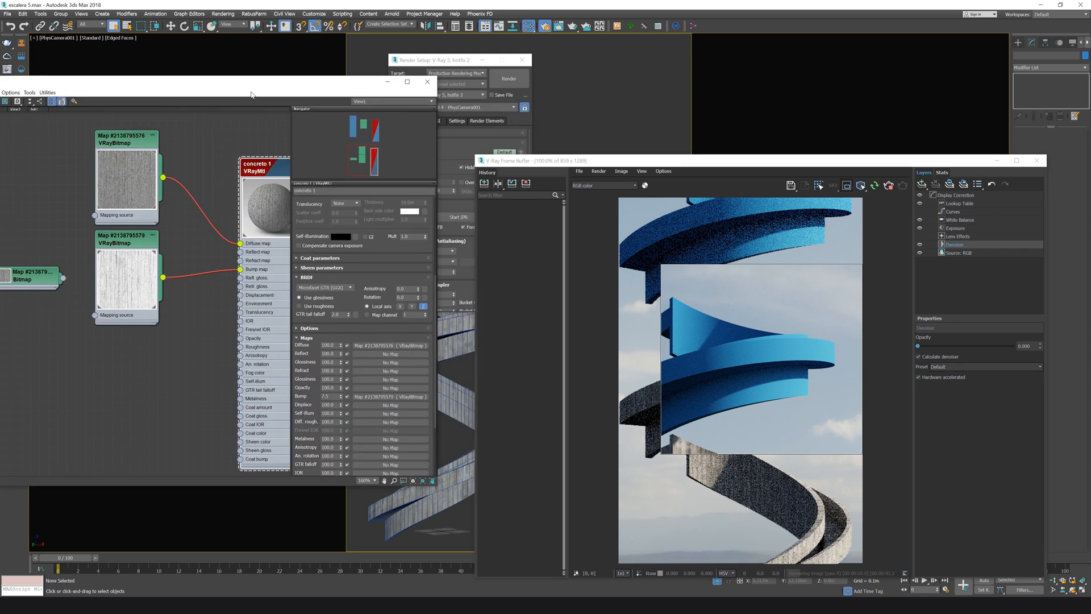
pyautogui.moveTo(438, 60); pyautogui.dragTo(421, 318)
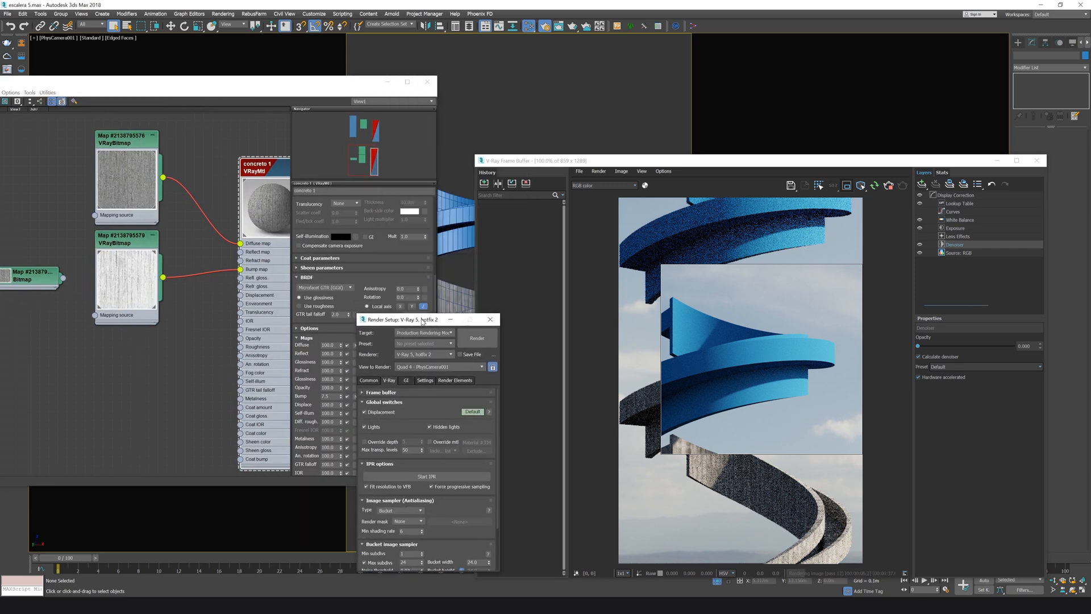
pyautogui.click(450, 318)
pyautogui.click(456, 306)
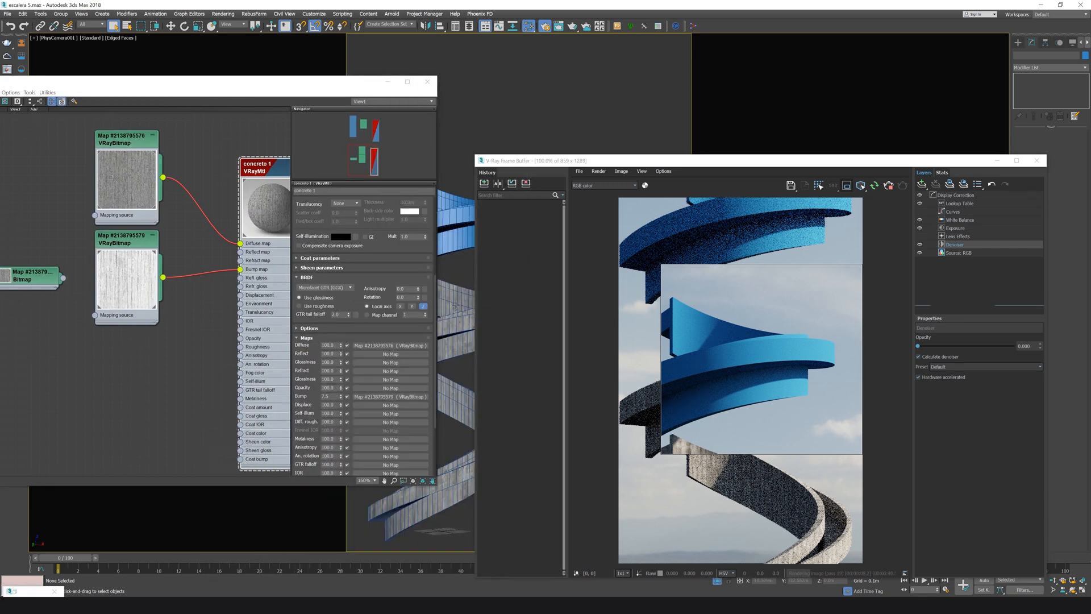
# Copy the Unwrap UVW modifier from the textured ramp onto the blue ramp above it and assign concreto 1 to that ramp
pyautogui.moveTo(1044, 76); pyautogui.dragTo(450, 224)
pyautogui.click(451, 226)
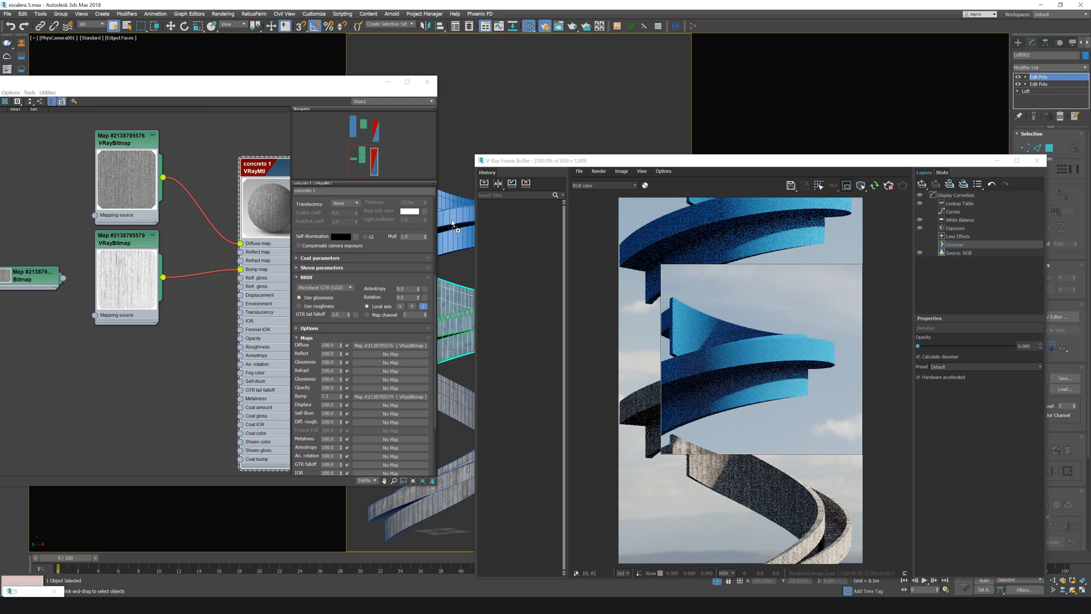
pyautogui.moveTo(90, 82); pyautogui.dragTo(221, 80)
pyautogui.click(84, 99)
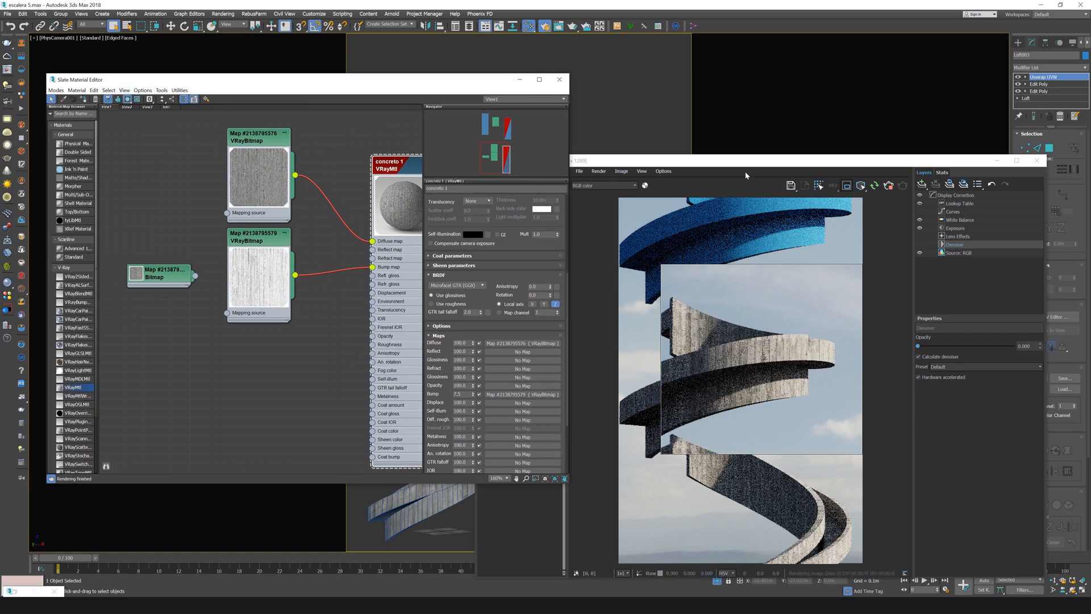
# Place the frame buffer beside the material editor and enlarge it so the interactive render grows to 1079 x 1620
pyautogui.moveTo(711, 160); pyautogui.dragTo(570, 53)
pyautogui.click(379, 144)
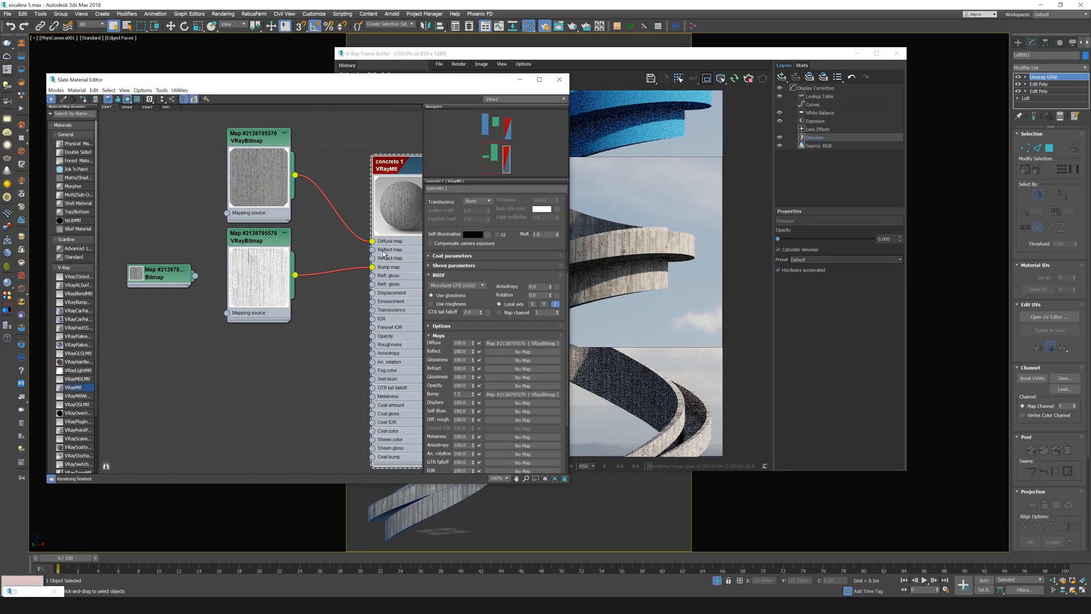
pyautogui.moveTo(453, 82); pyautogui.dragTo(295, 75)
pyautogui.moveTo(908, 472); pyautogui.dragTo(998, 565)
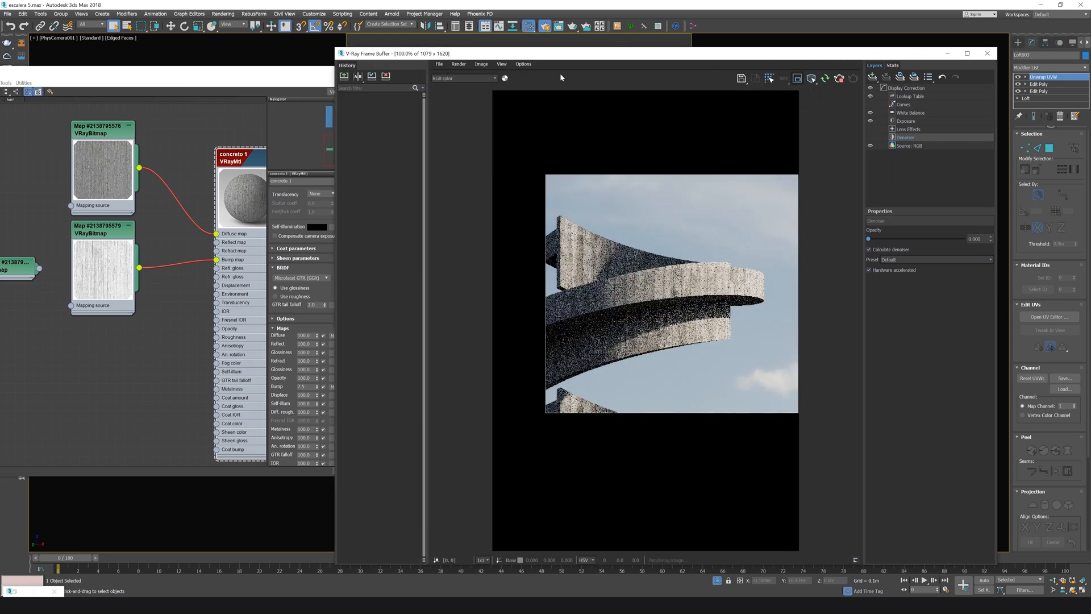
pyautogui.moveTo(571, 55); pyautogui.dragTo(592, 25)
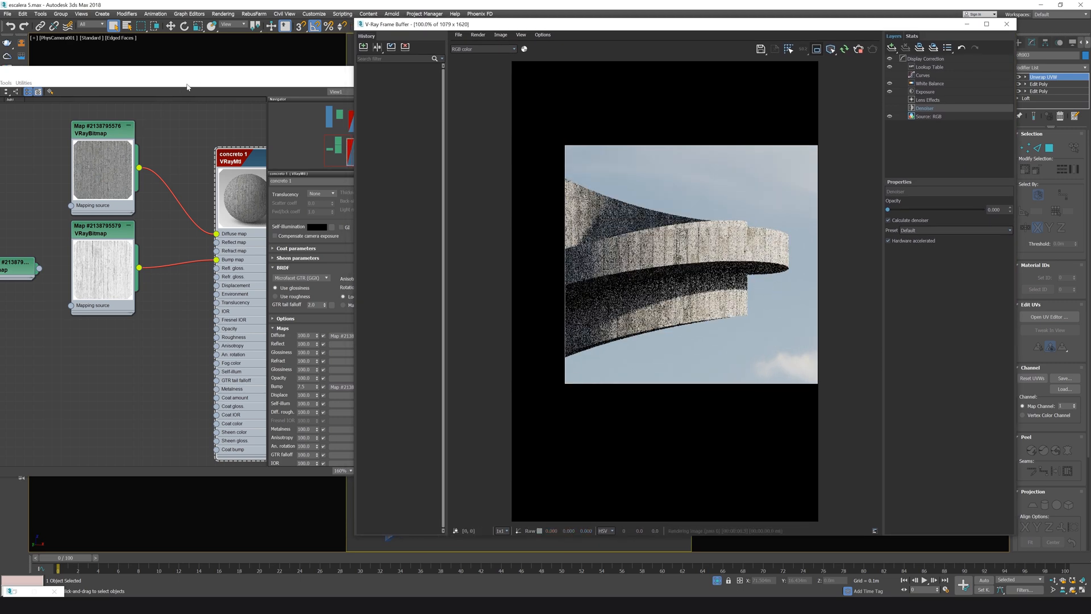
# Set concreto 1's reflect color to white
pyautogui.click(323, 199)
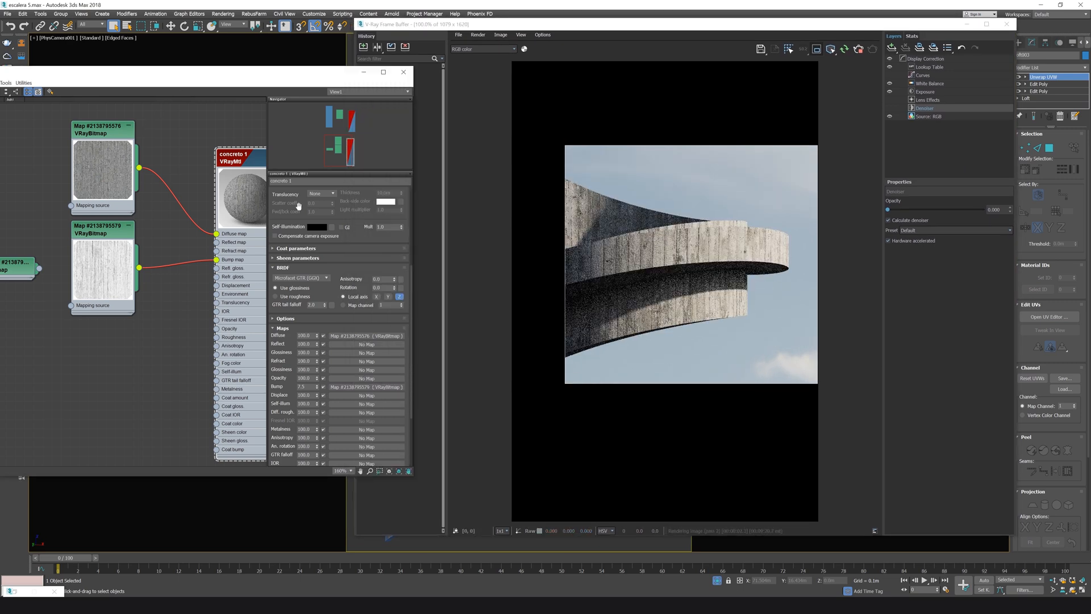
pyautogui.scroll(5, 302, 314)
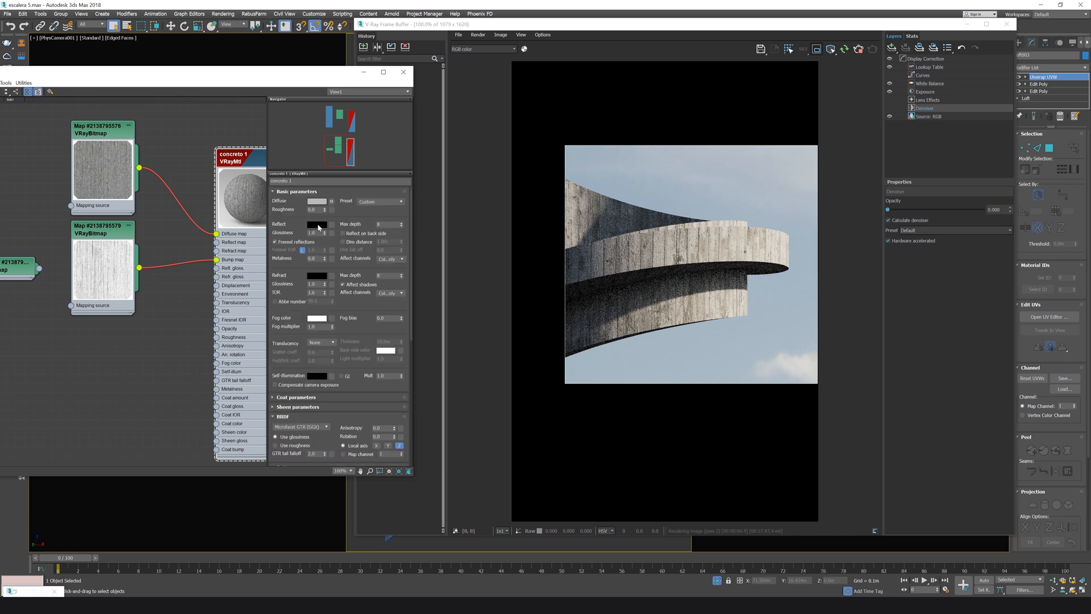
pyautogui.click(319, 226)
pyautogui.moveTo(197, 82); pyautogui.dragTo(197, 46)
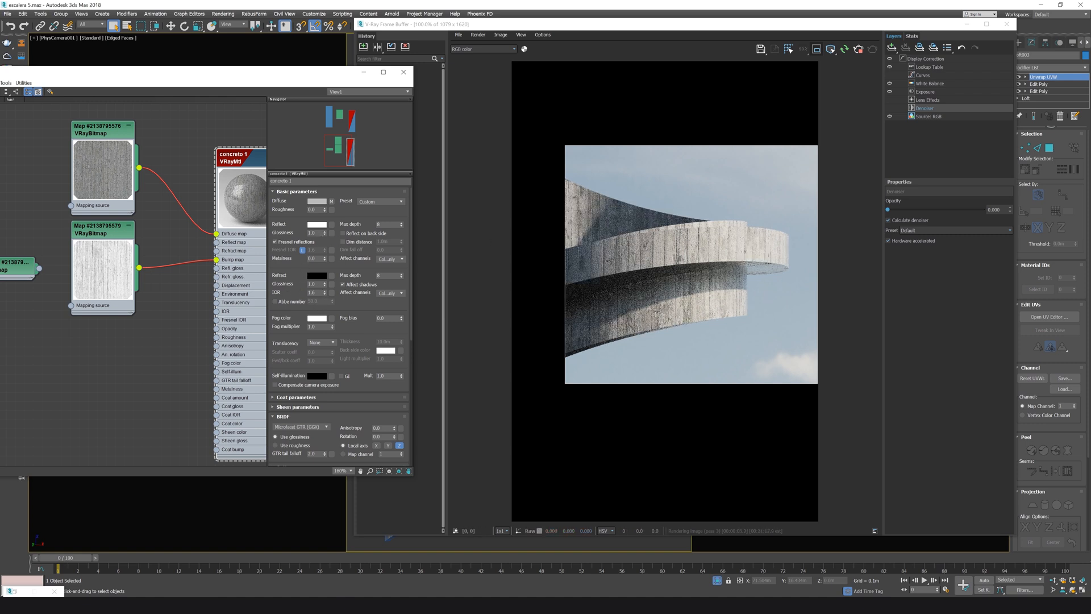
# Set concreto 1's refraction IOR to 1.52 and its reflection glossiness to 0.6
pyautogui.doubleClick(313, 292)
pyautogui.write('1.52')
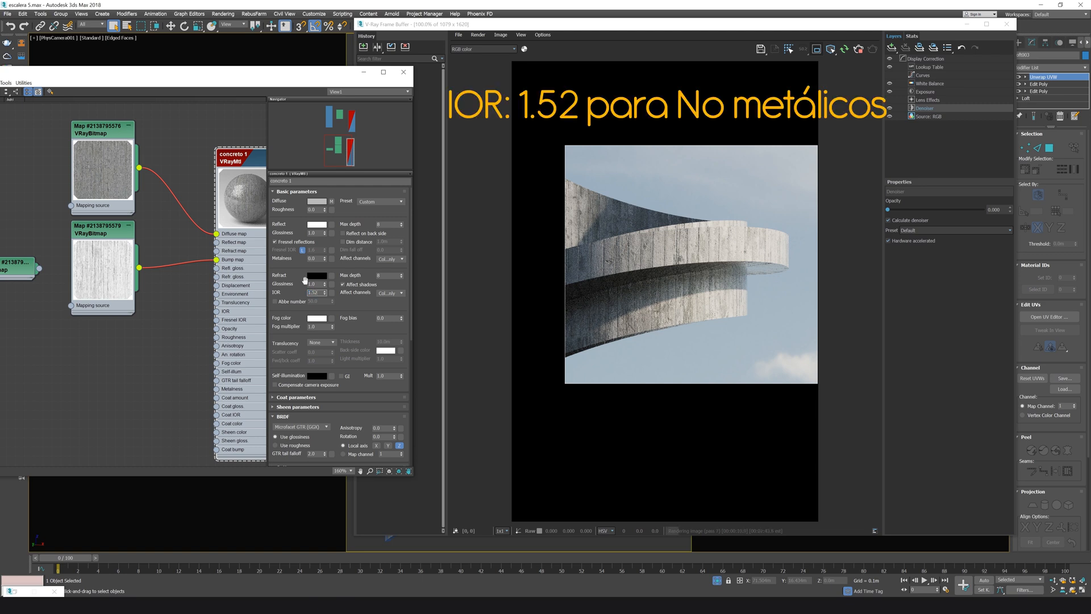
pyautogui.press('Return')
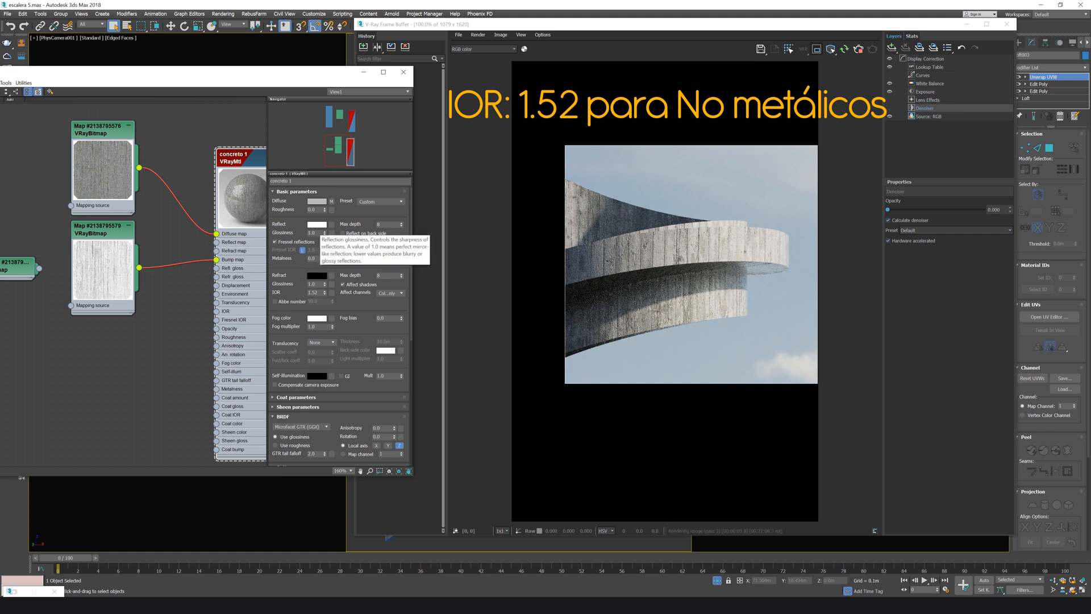
pyautogui.moveTo(316, 233); pyautogui.dragTo(291, 232)
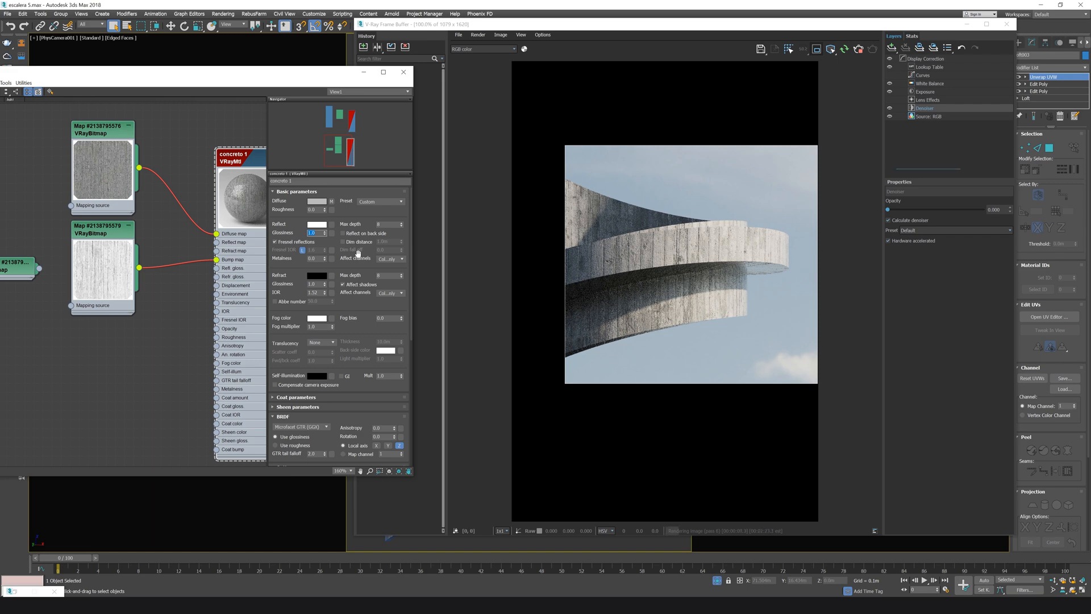
pyautogui.write('0.6')
pyautogui.press('Return')
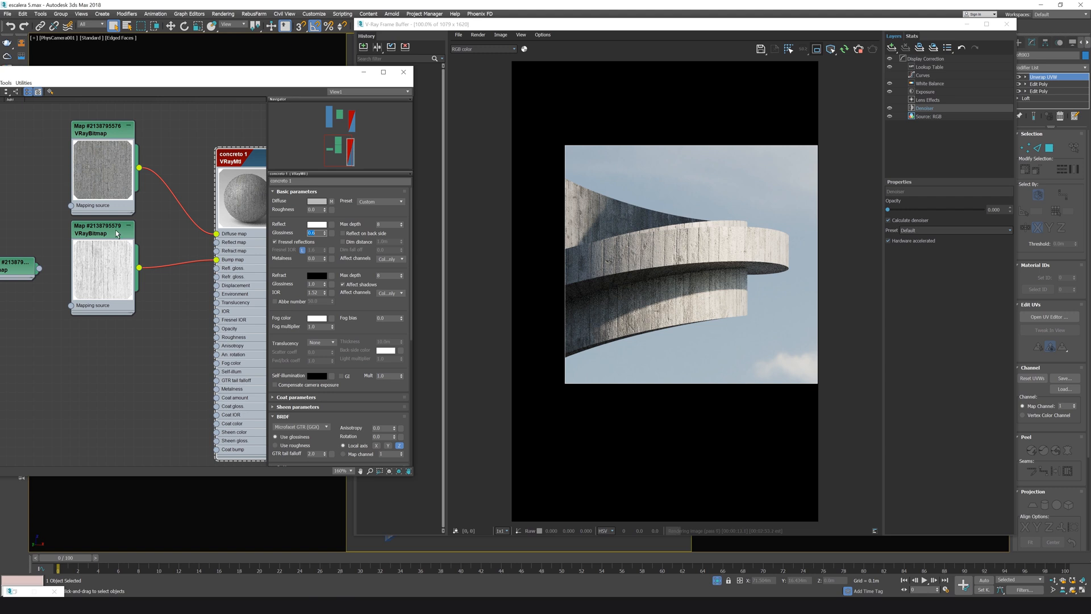
# Duplicate the bump VRayBitmap node below the original and set the copy's blur to 1
pyautogui.keyDown('shift'); pyautogui.moveTo(116, 233); pyautogui.dragTo(112, 344); pyautogui.keyUp('shift')
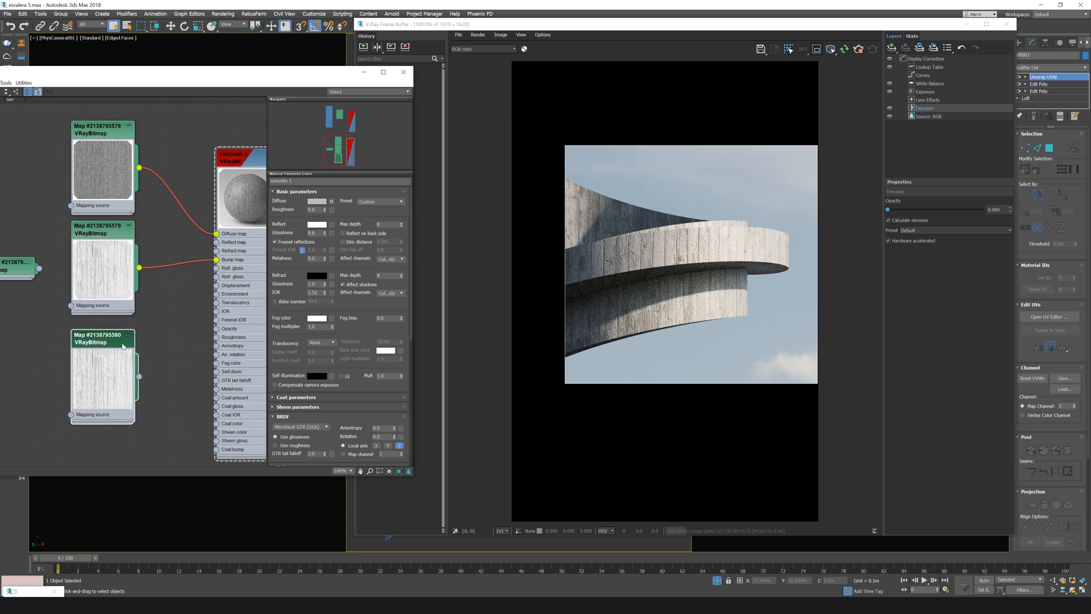
pyautogui.doubleClick(114, 344)
pyautogui.doubleClick(113, 371)
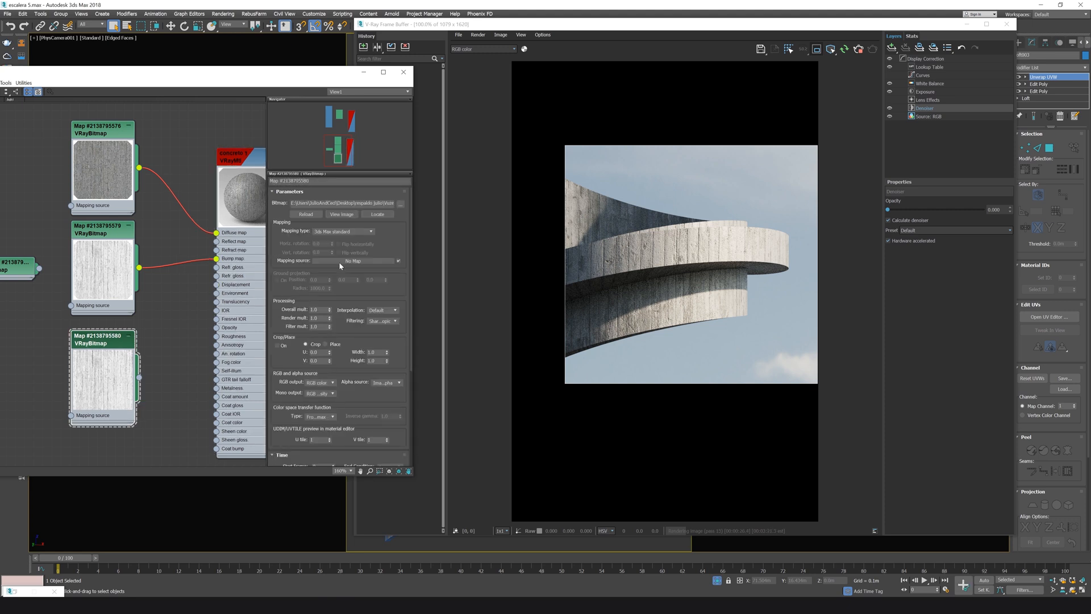
pyautogui.scroll(-4, 293, 406)
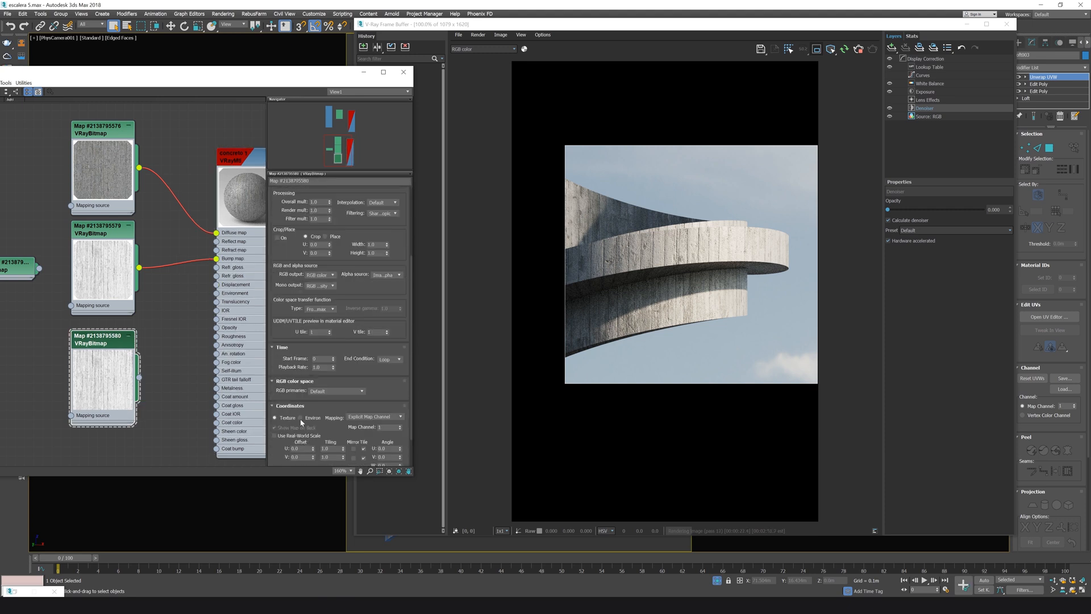
pyautogui.scroll(-2, 277, 267)
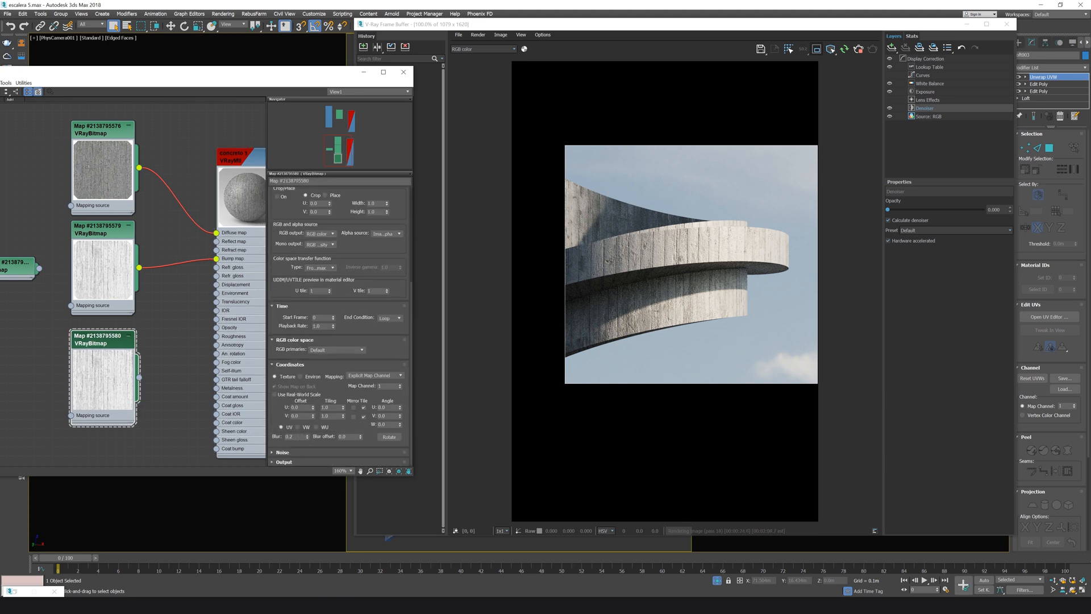
pyautogui.moveTo(298, 437); pyautogui.dragTo(277, 436)
pyautogui.write('1')
# Load the darker concrete texture into the duplicated VRayBitmap and move the node below and away from the other maps
pyautogui.scroll(4, 347, 237)
pyautogui.scroll(2, 393, 221)
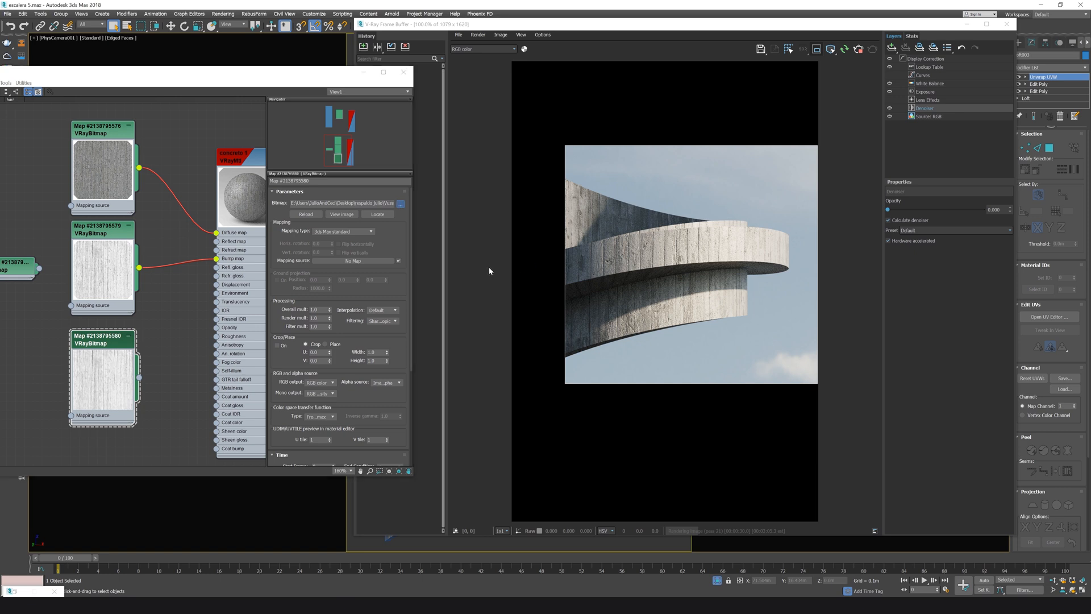
pyautogui.scroll(-1, 161, 343)
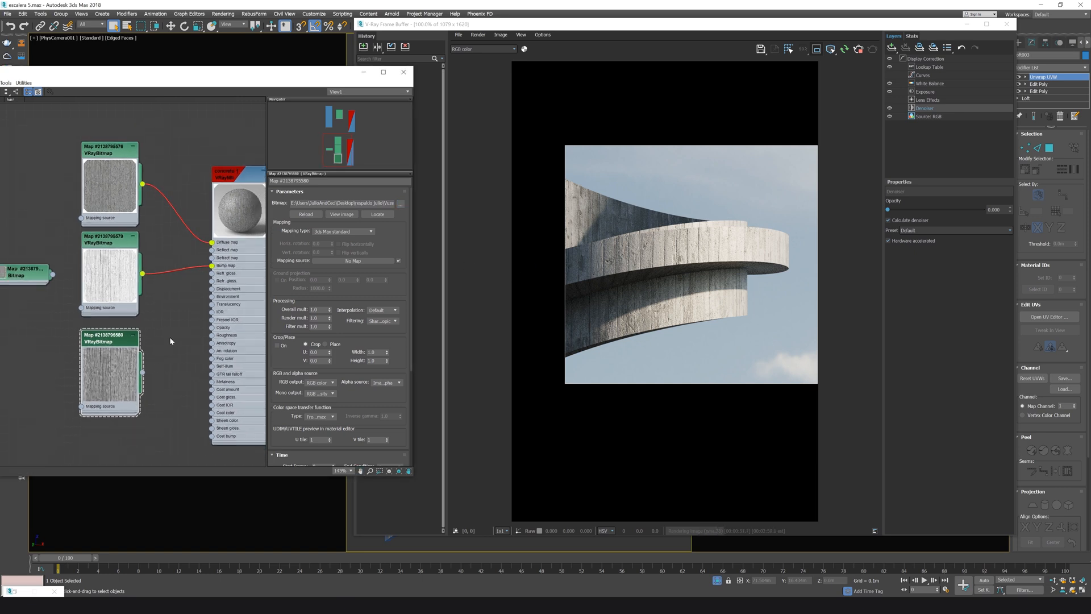
pyautogui.moveTo(170, 337); pyautogui.dragTo(228, 276, button='middle')
pyautogui.moveTo(181, 285); pyautogui.dragTo(75, 330)
pyautogui.scroll(-1, 158, 334)
pyautogui.moveTo(159, 334); pyautogui.dragTo(118, 368, button='middle')
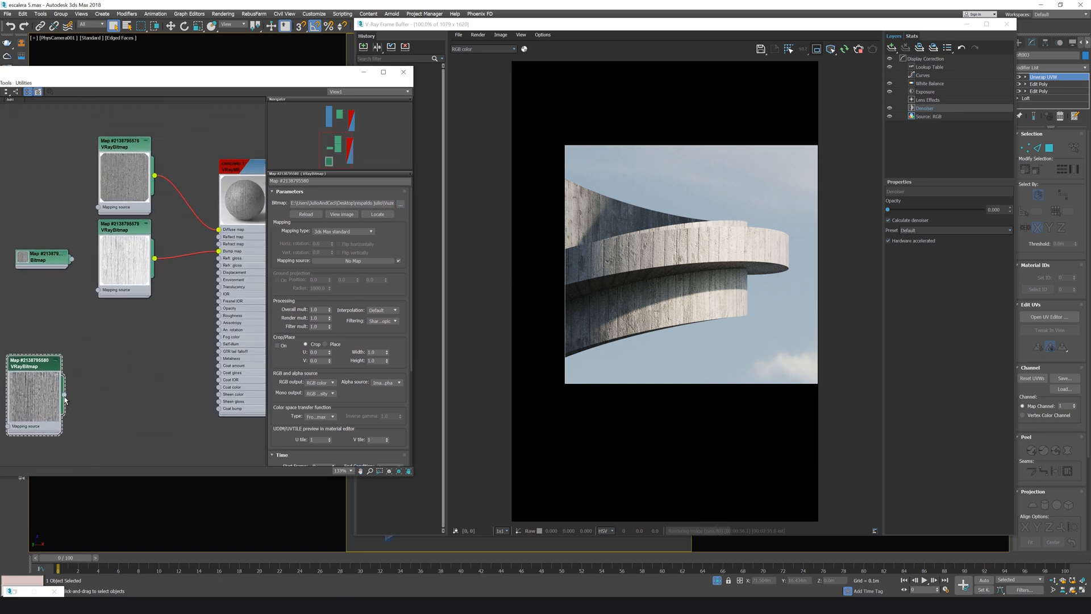
# Connect the duplicated VRayBitmap to a new Output map
pyautogui.moveTo(108, 383)
pyautogui.mouseDown()
pyautogui.moveTo(219, 260)
pyautogui.moveTo(105, 384)
pyautogui.mouseUp()
pyautogui.moveTo(45, 368); pyautogui.dragTo(103, 370)
pyautogui.moveTo(121, 382)
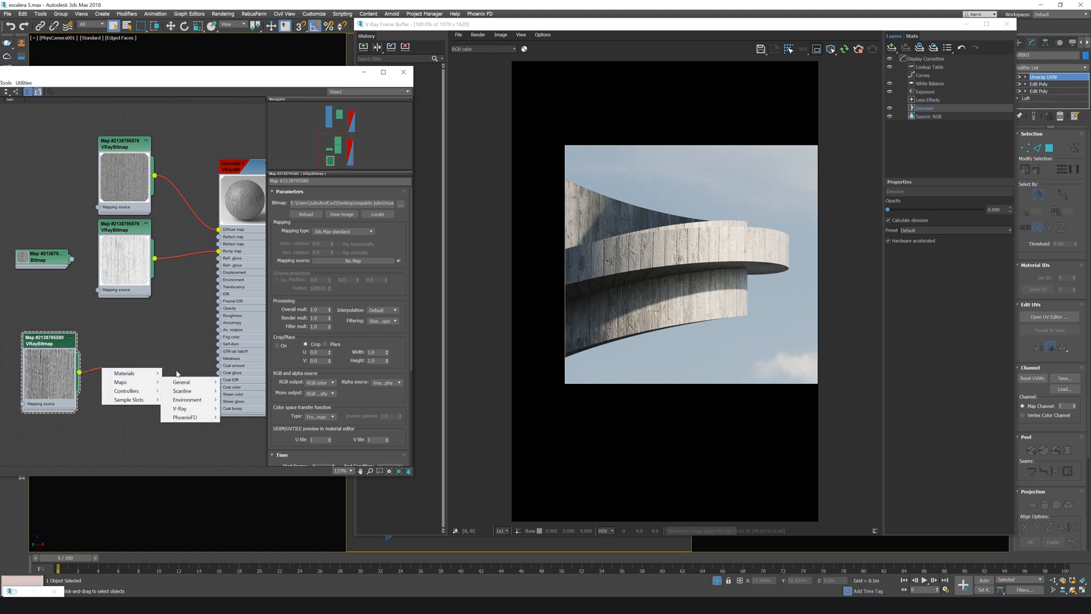
pyautogui.moveTo(182, 382)
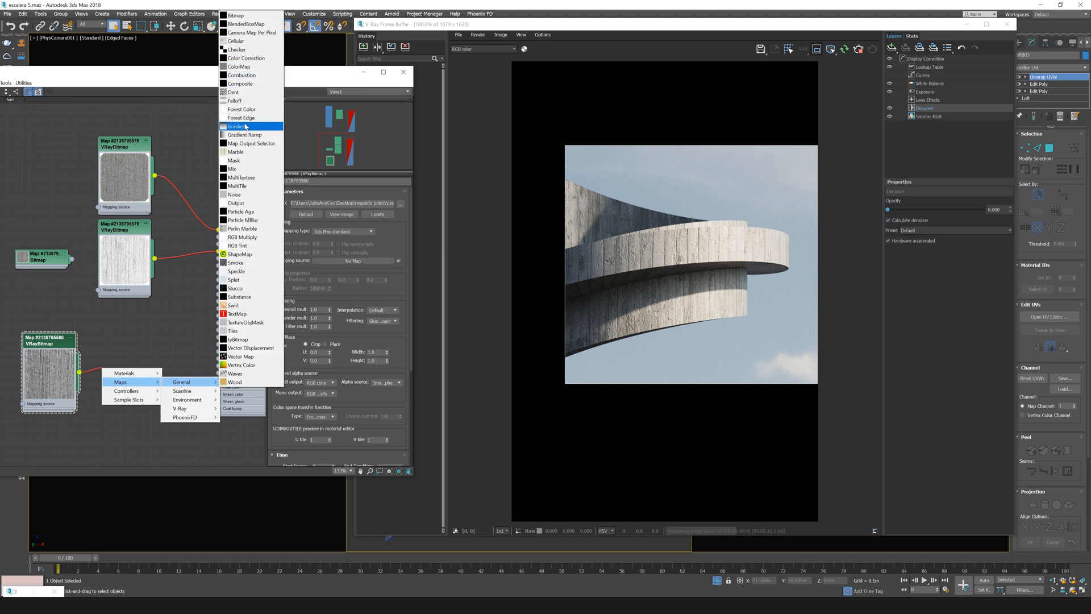
pyautogui.click(241, 203)
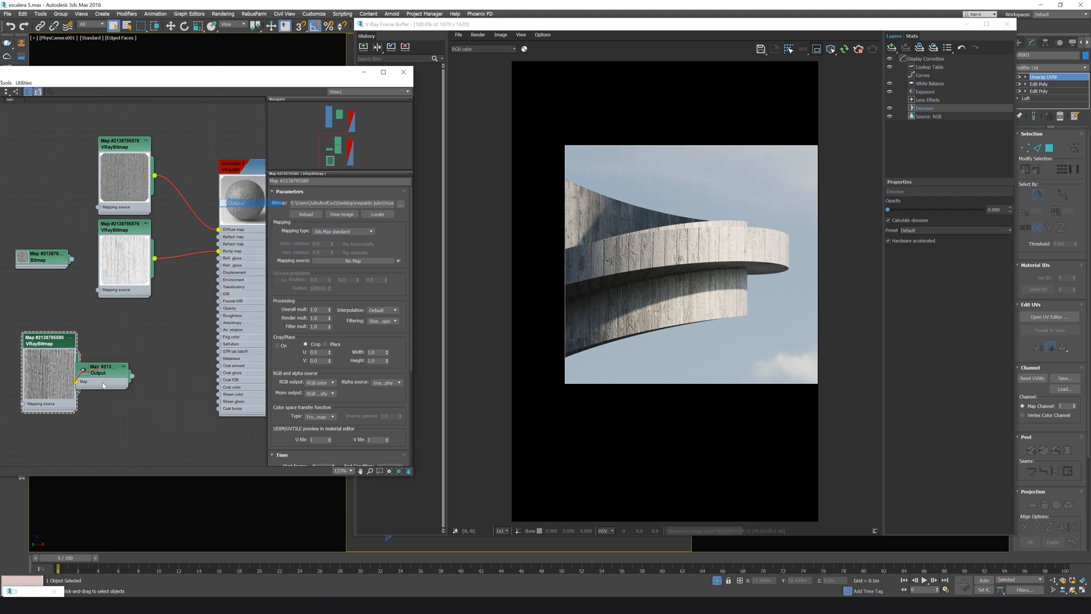
# Make room beside the Output node and connect it to Map 1 of a new Falloff map
pyautogui.moveTo(55, 365); pyautogui.dragTo(25, 372)
pyautogui.moveTo(132, 375); pyautogui.dragTo(152, 358)
pyautogui.moveTo(170, 372)
pyautogui.moveTo(231, 373)
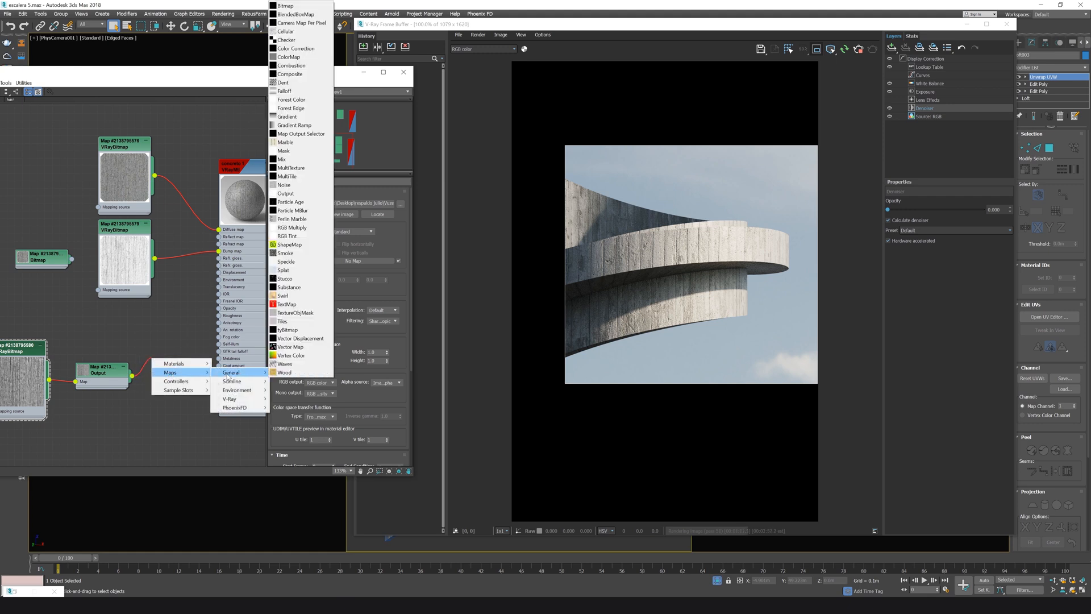
pyautogui.click(285, 91)
pyautogui.click(167, 370)
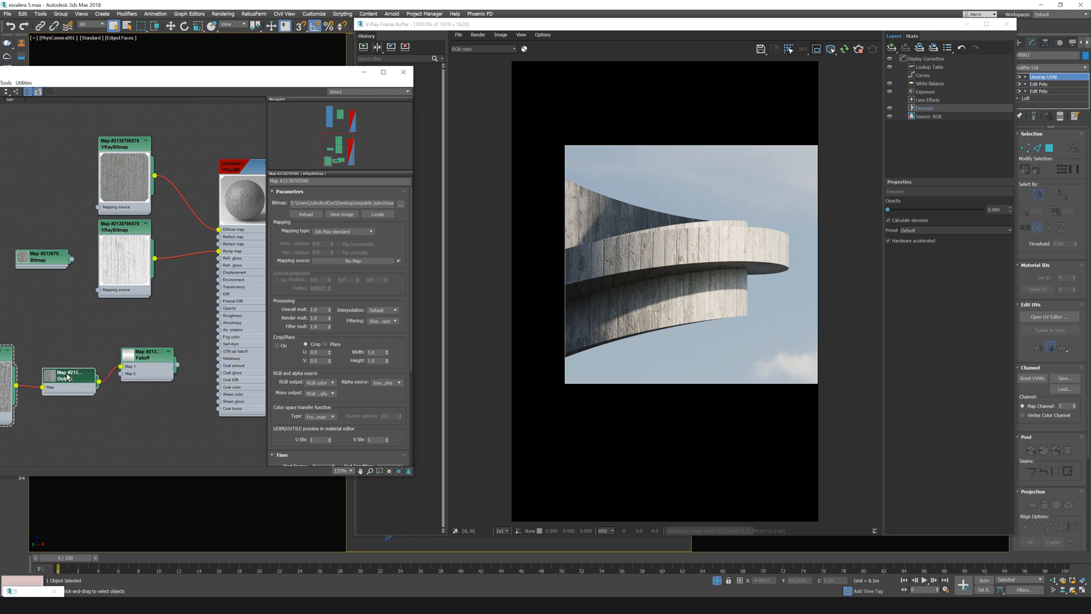
# Connect the Falloff map to the material's reflection glossiness input, then enable the Output map's color map and enlarge its node preview
pyautogui.moveTo(177, 365); pyautogui.dragTo(219, 259)
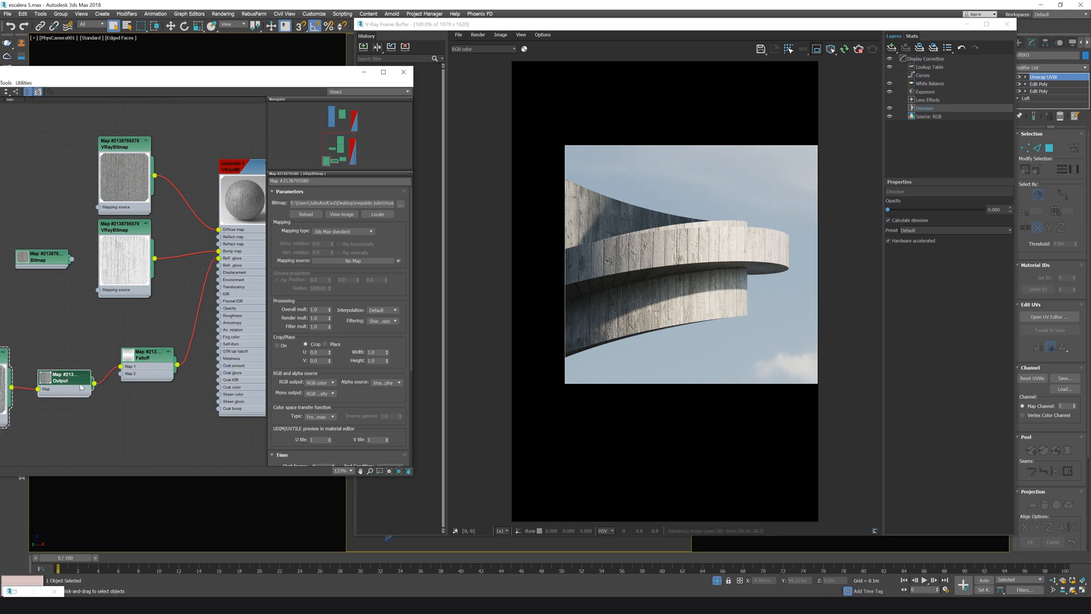
pyautogui.moveTo(78, 380); pyautogui.dragTo(126, 357, button='middle')
pyautogui.click(124, 370)
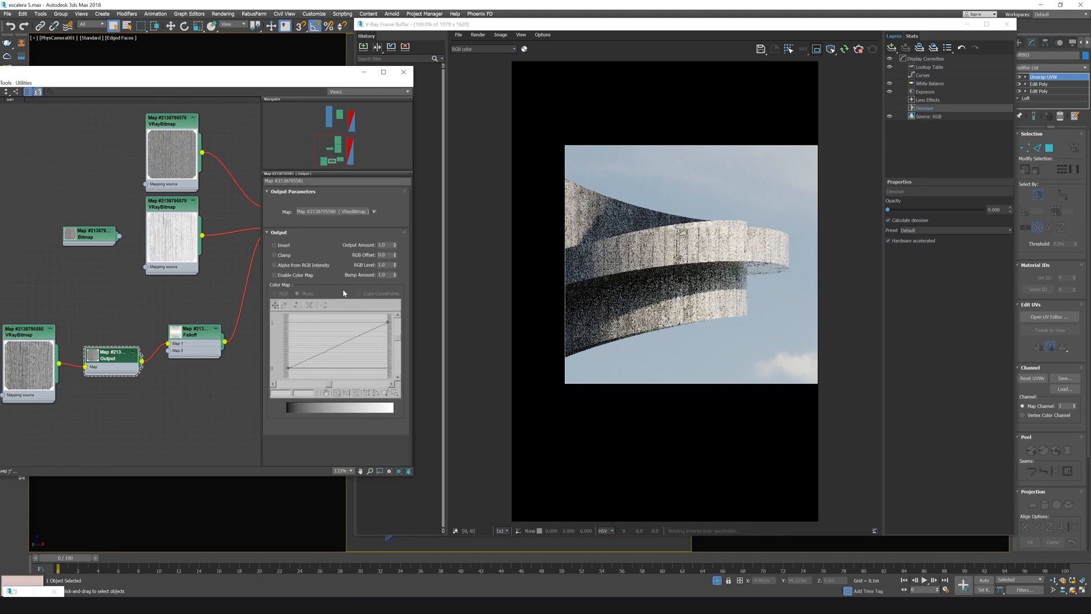
pyautogui.click(276, 276)
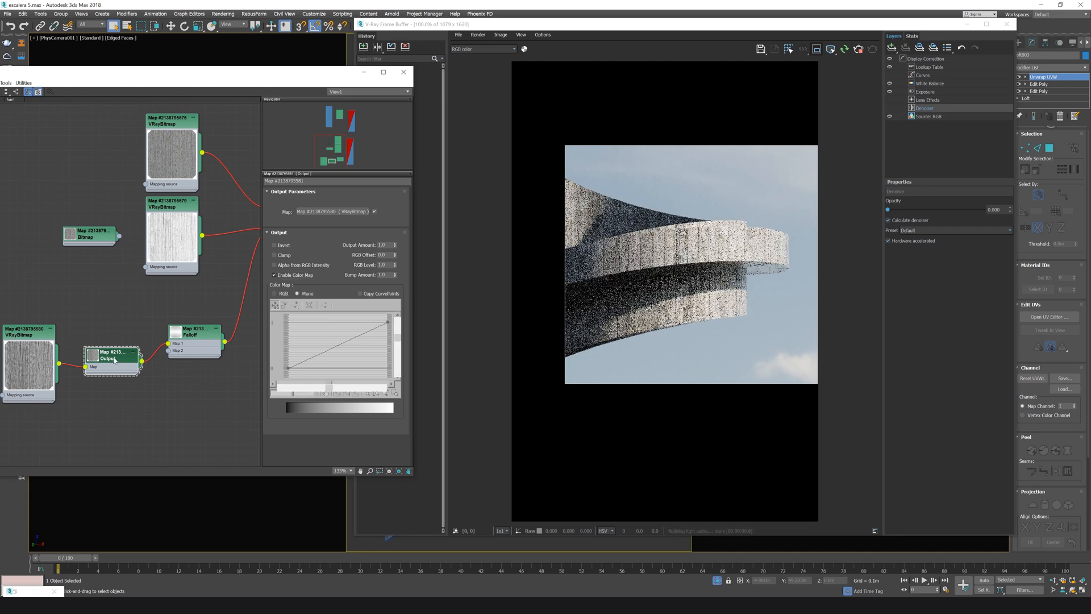
pyautogui.doubleClick(95, 357)
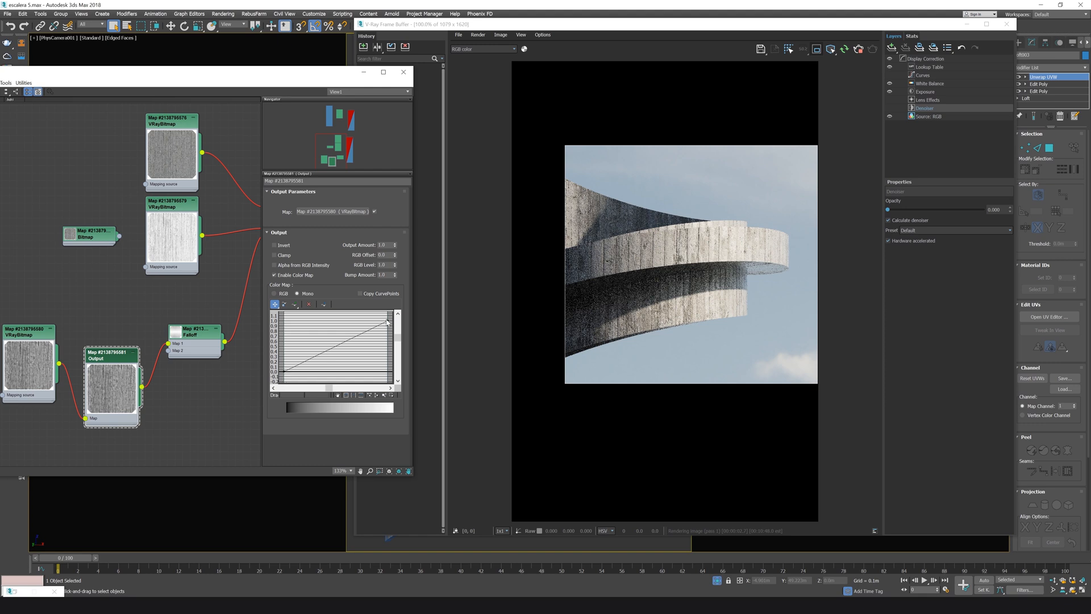
# Try strong darkening and brightening on the Output color curve by moving its white end point and its black start point
pyautogui.moveTo(388, 322); pyautogui.dragTo(387, 364)
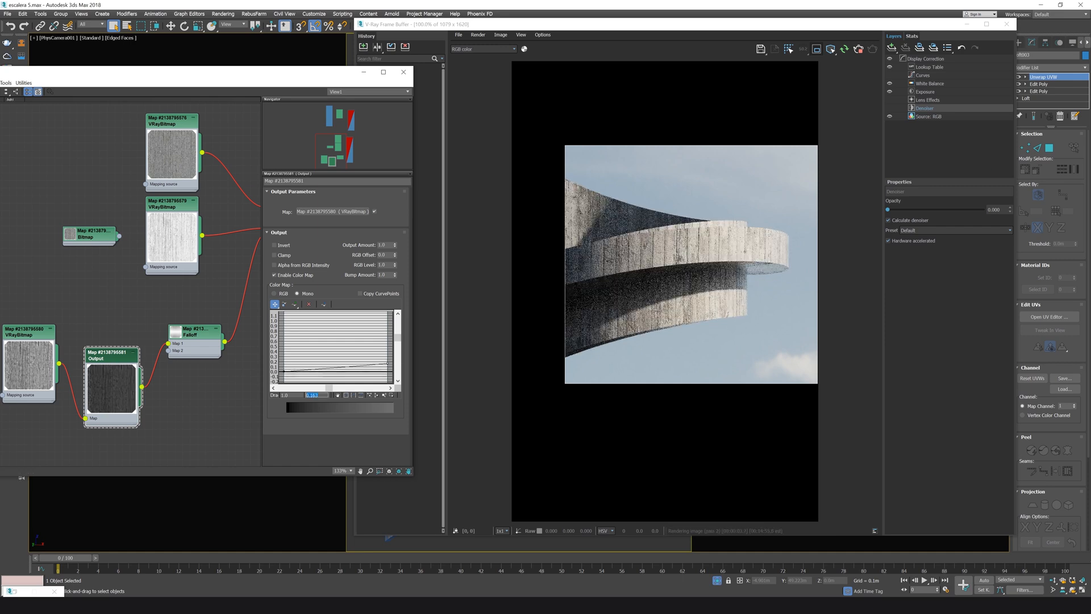
pyautogui.press('Return')
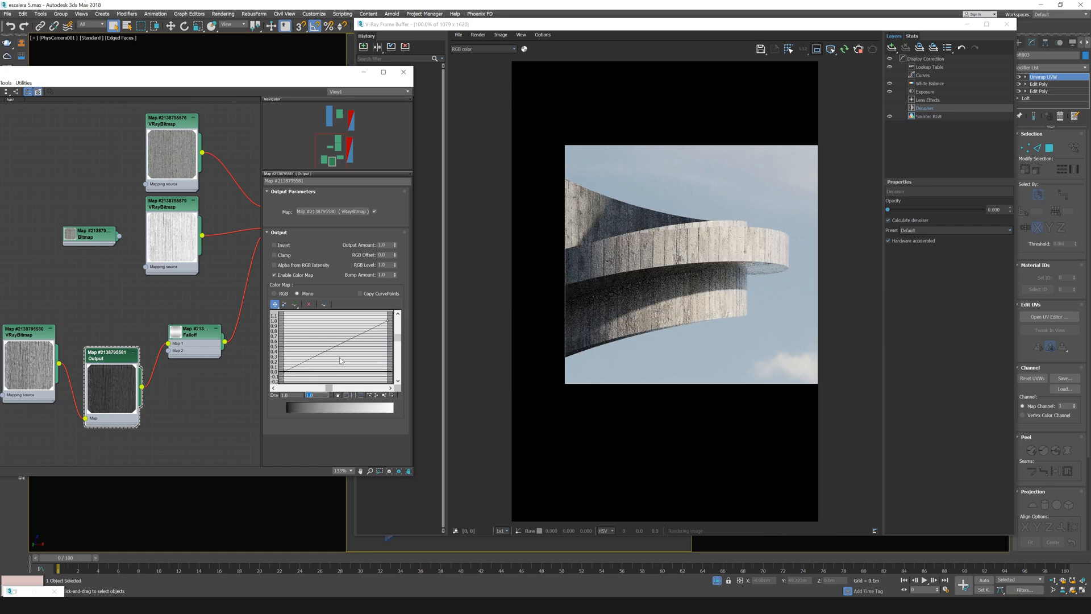
pyautogui.click(285, 371)
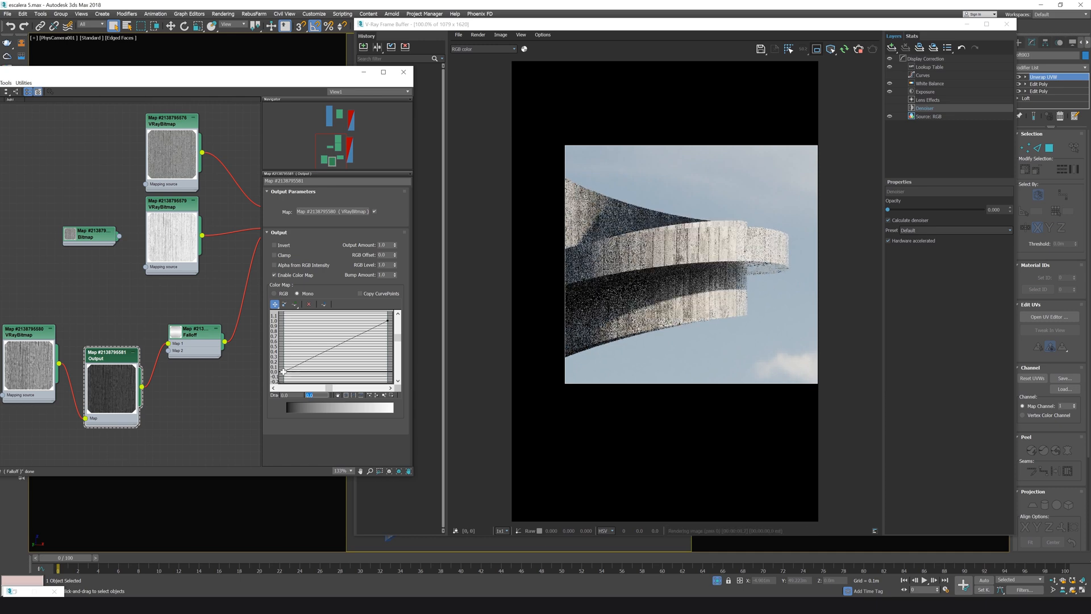
pyautogui.moveTo(284, 371); pyautogui.dragTo(284, 340)
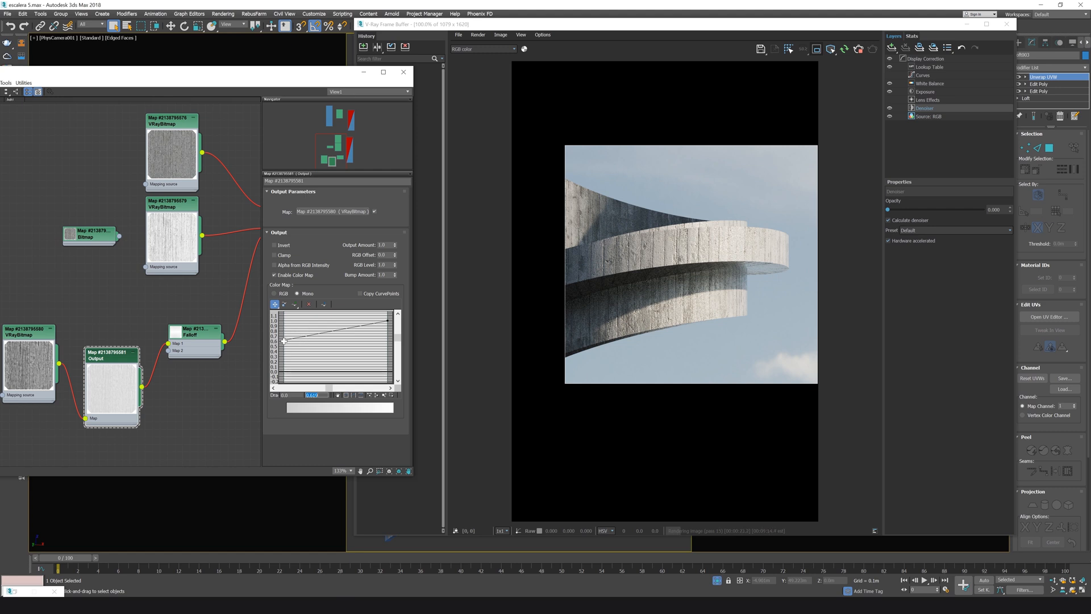
pyautogui.moveTo(283, 339); pyautogui.dragTo(284, 367)
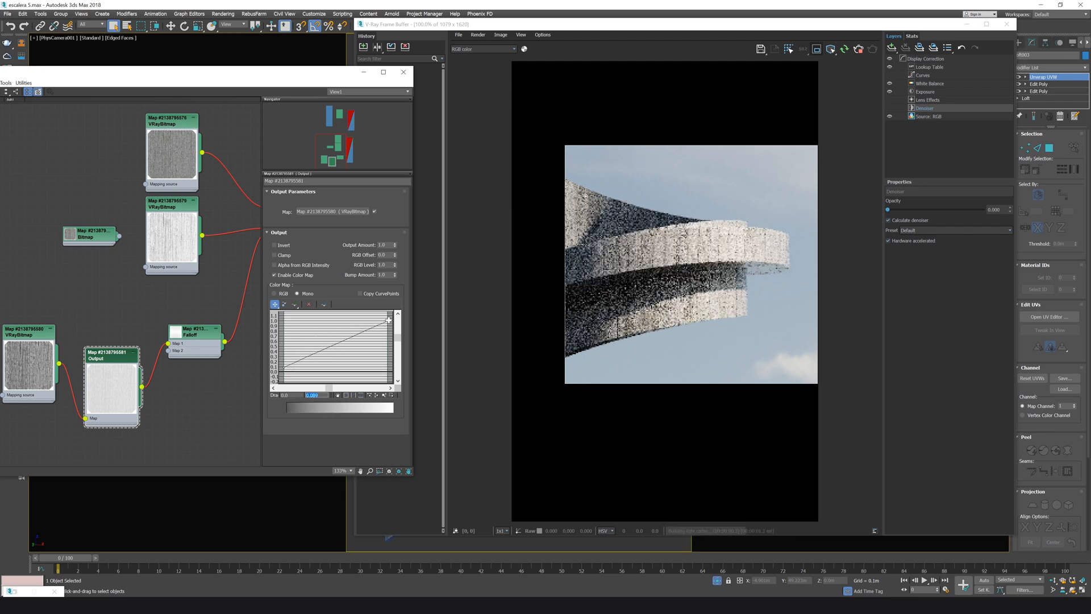
# Darken the Output color curve by lowering its start point to near 0 and its end point to about 0.35
pyautogui.moveTo(385, 320); pyautogui.dragTo(386, 342)
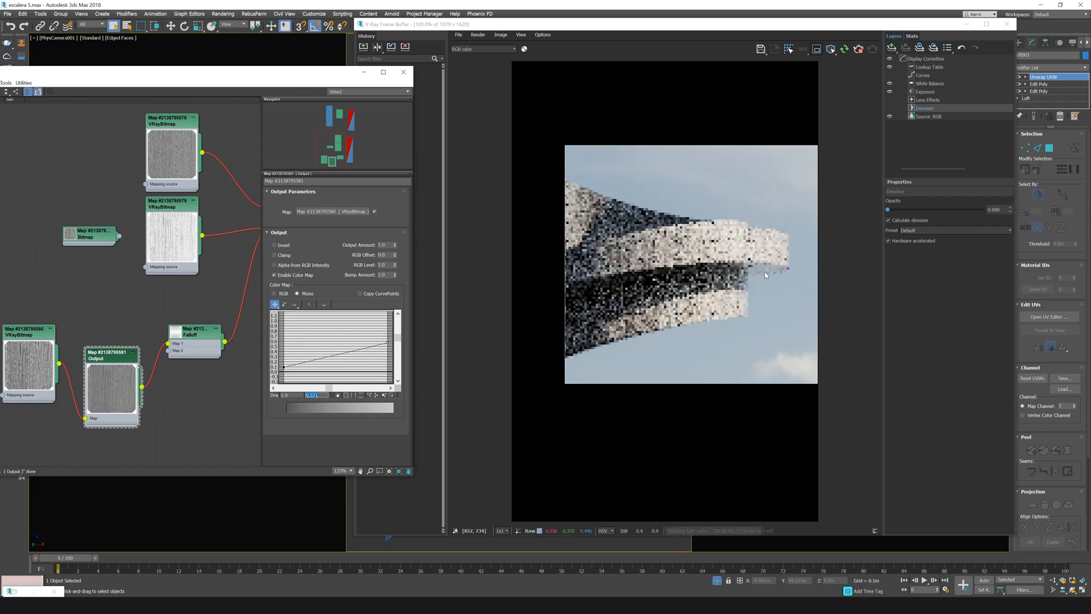
pyautogui.click(283, 367)
pyautogui.moveTo(284, 367); pyautogui.dragTo(284, 370)
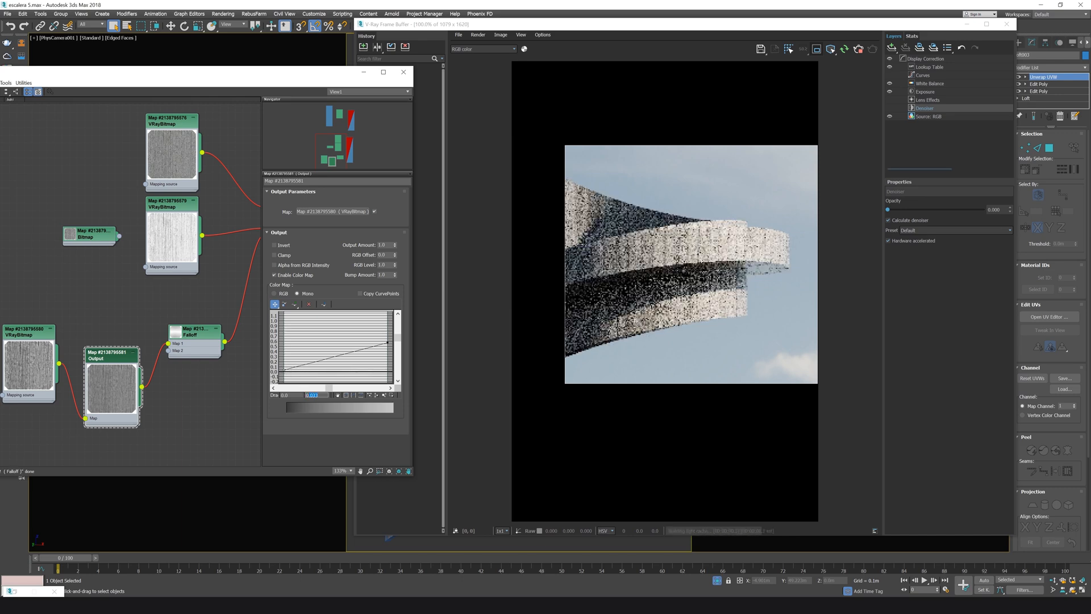
pyautogui.moveTo(387, 343); pyautogui.dragTo(387, 353)
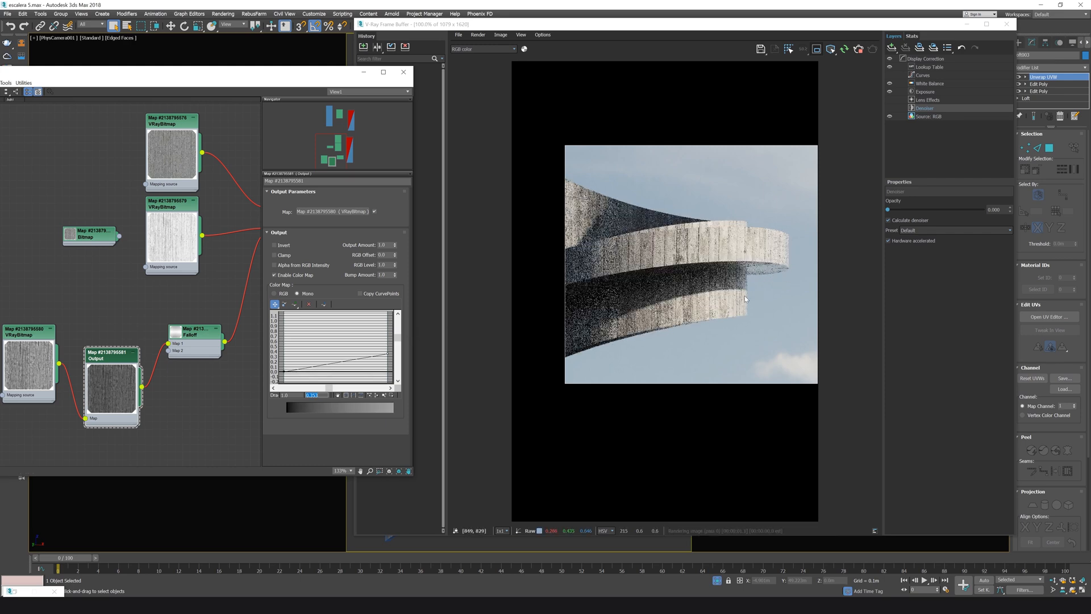
# Open the Falloff map's parameters, move the Output node clear of it, and enlarge the Falloff node's preview
pyautogui.moveTo(200, 332); pyautogui.dragTo(136, 379, button='middle')
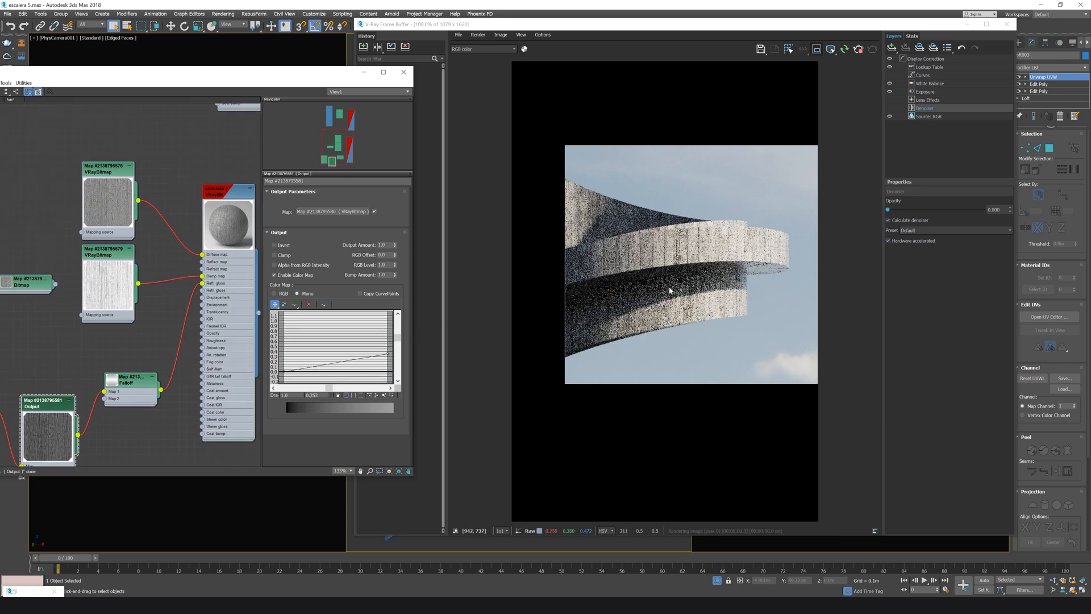
pyautogui.doubleClick(134, 380)
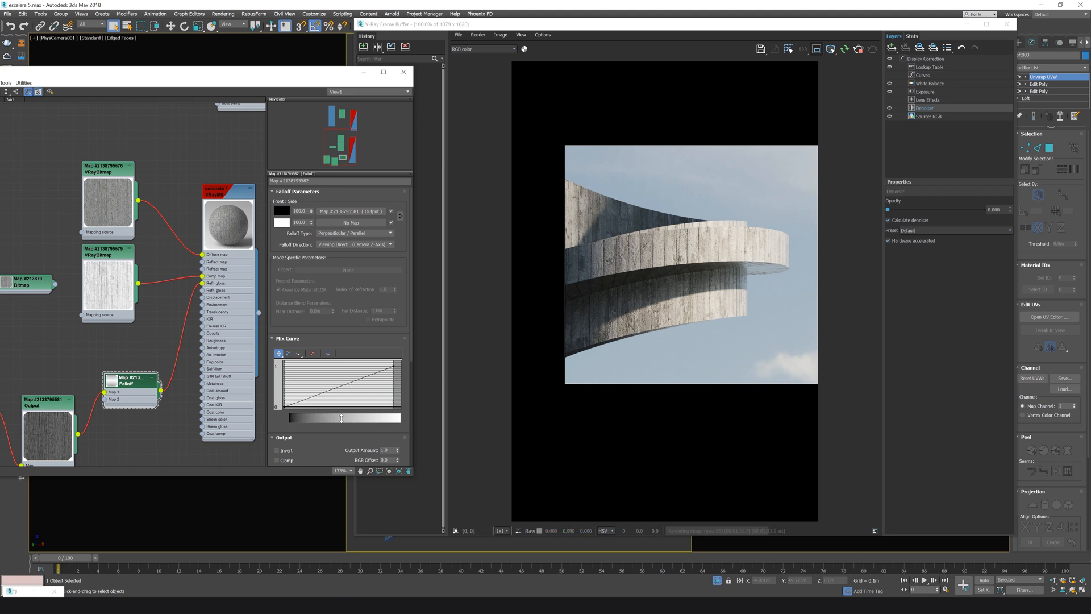
pyautogui.moveTo(51, 403)
pyautogui.mouseDown()
pyautogui.moveTo(47, 378)
pyautogui.moveTo(60, 387)
pyautogui.mouseUp()
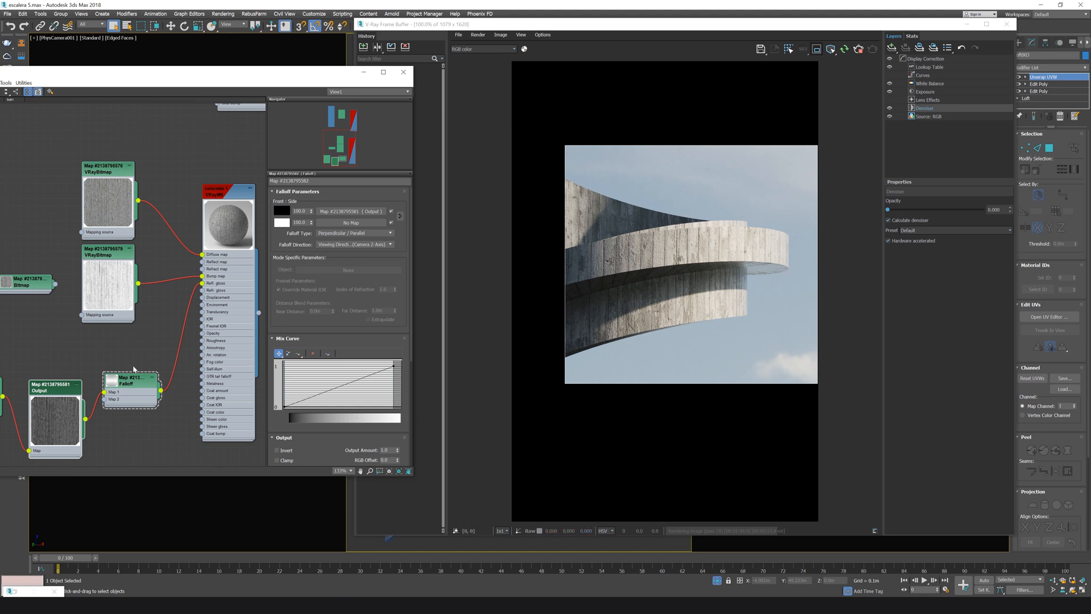
pyautogui.doubleClick(119, 386)
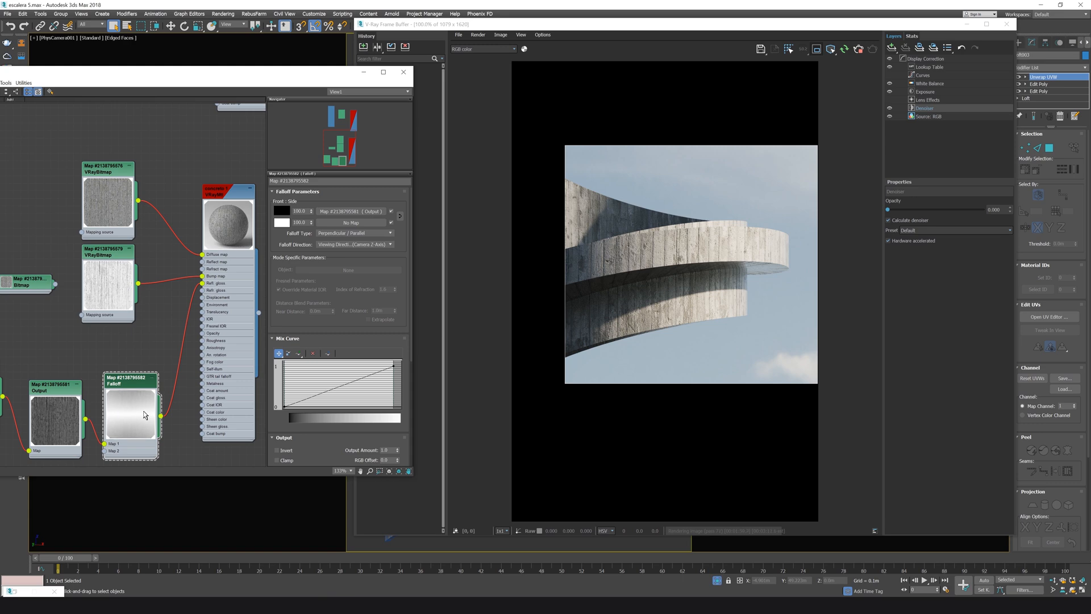
# Add a point to the Falloff mix curve, pull it low near the white end, and smooth it with an adjusted Bezier handle
pyautogui.click(299, 353)
pyautogui.click(347, 384)
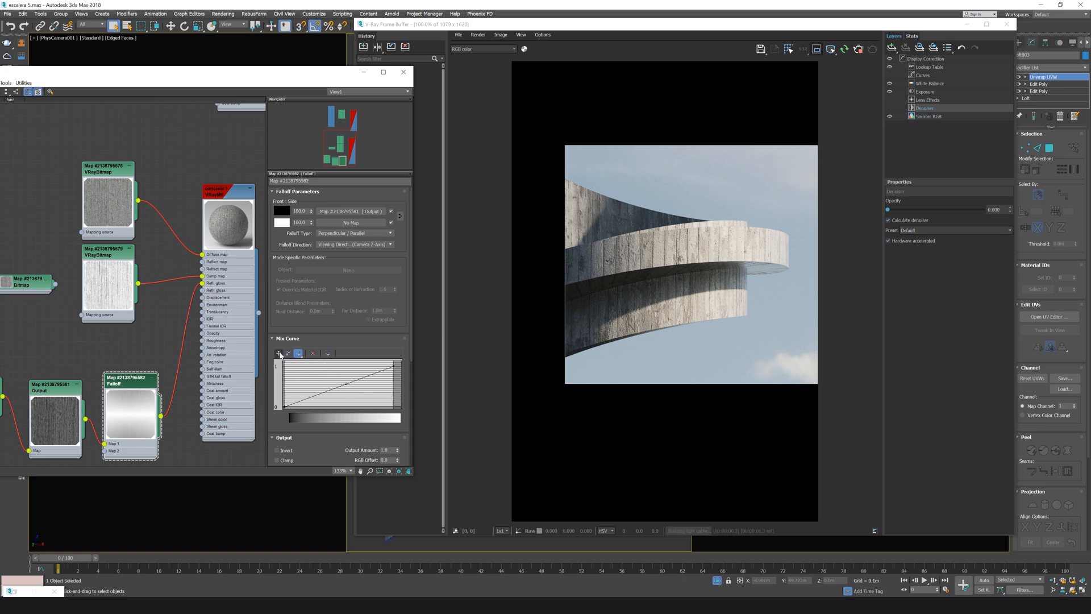
pyautogui.moveTo(347, 385); pyautogui.dragTo(373, 402)
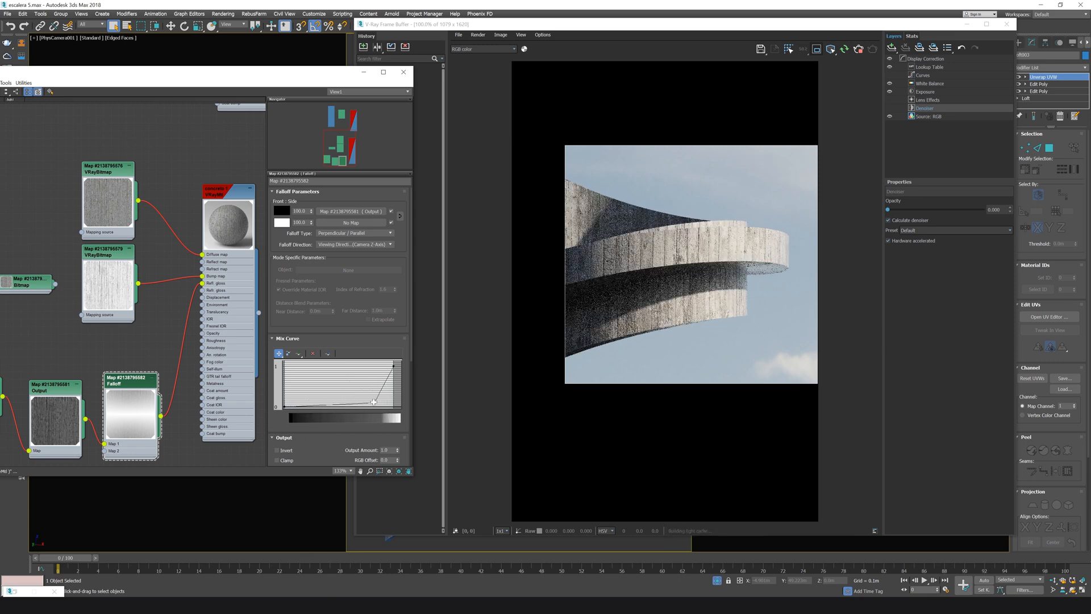
pyautogui.rightClick(375, 402)
pyautogui.click(398, 413)
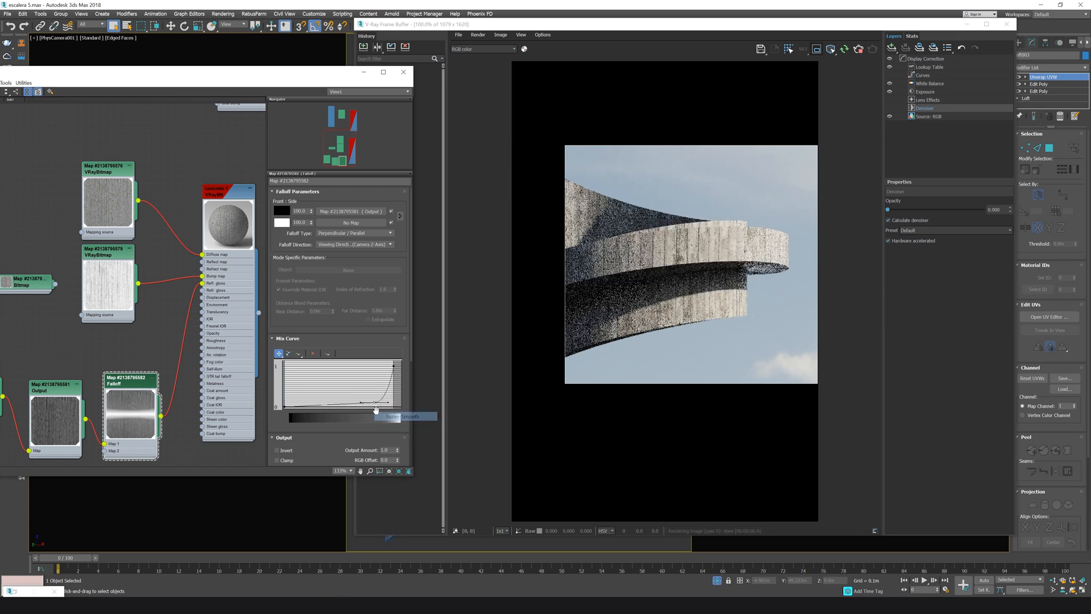
pyautogui.moveTo(360, 403); pyautogui.dragTo(354, 405)
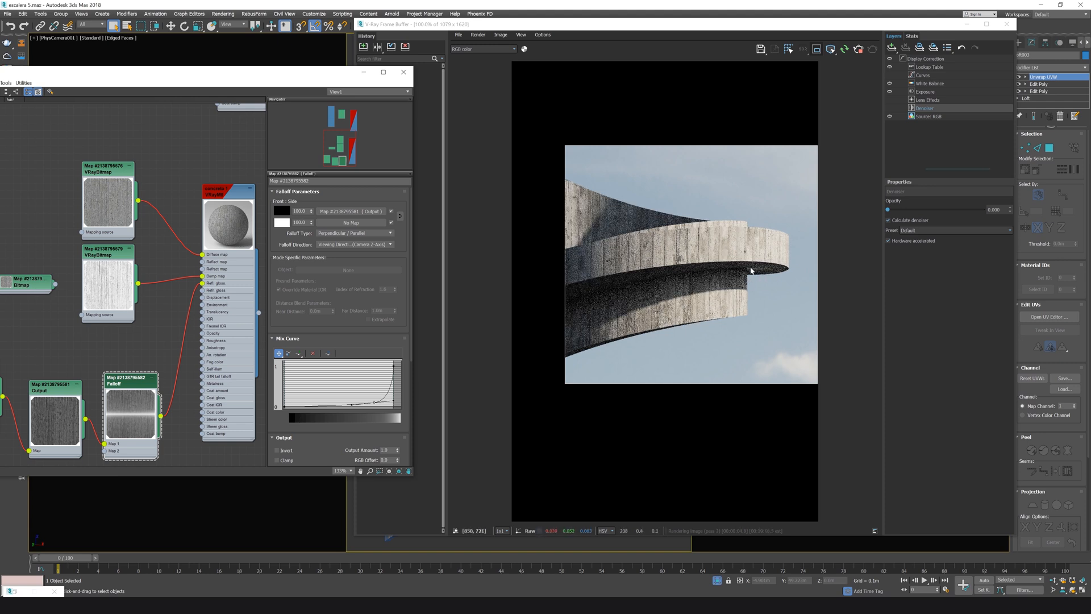
# Limit the render region to the tip of the curved ramp and raise the mix curve slightly near its white end
pyautogui.moveTo(731, 244); pyautogui.dragTo(808, 307)
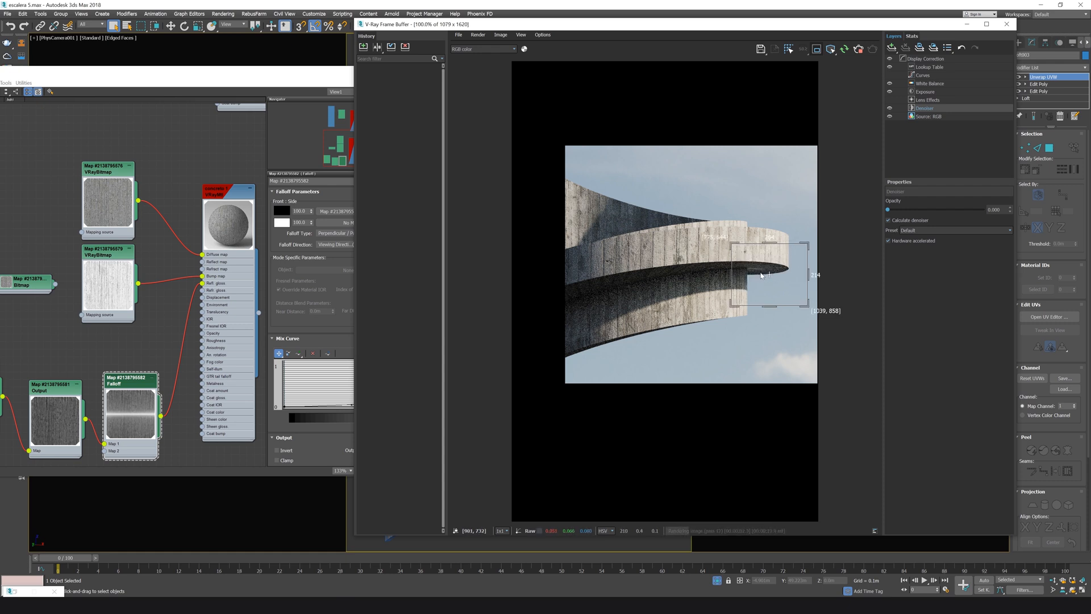
pyautogui.click(129, 377)
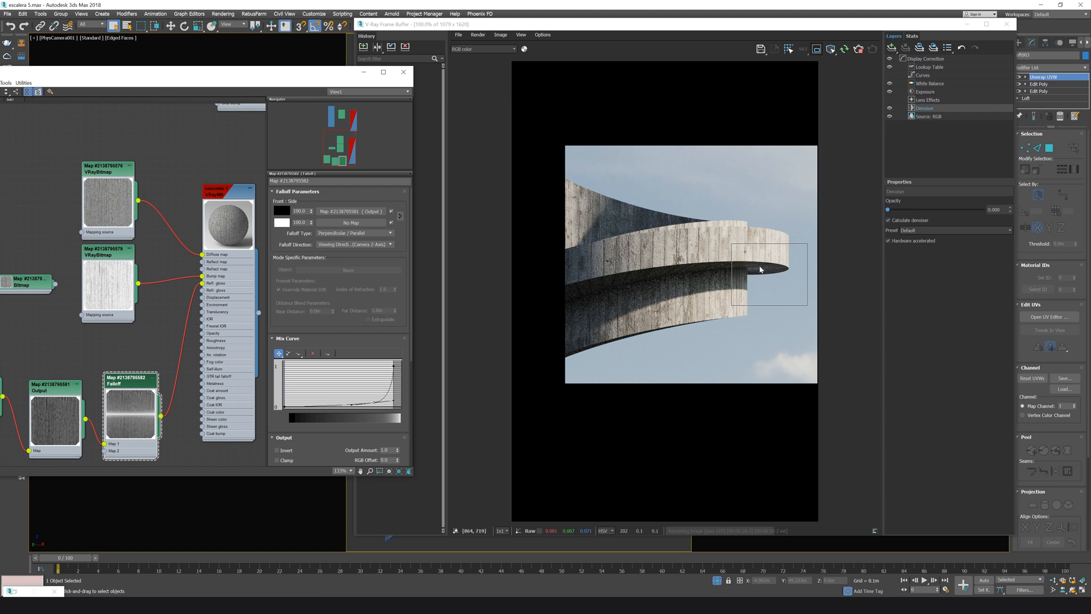
pyautogui.moveTo(374, 403)
pyautogui.mouseDown()
pyautogui.moveTo(355, 404)
pyautogui.moveTo(390, 399)
pyautogui.mouseUp()
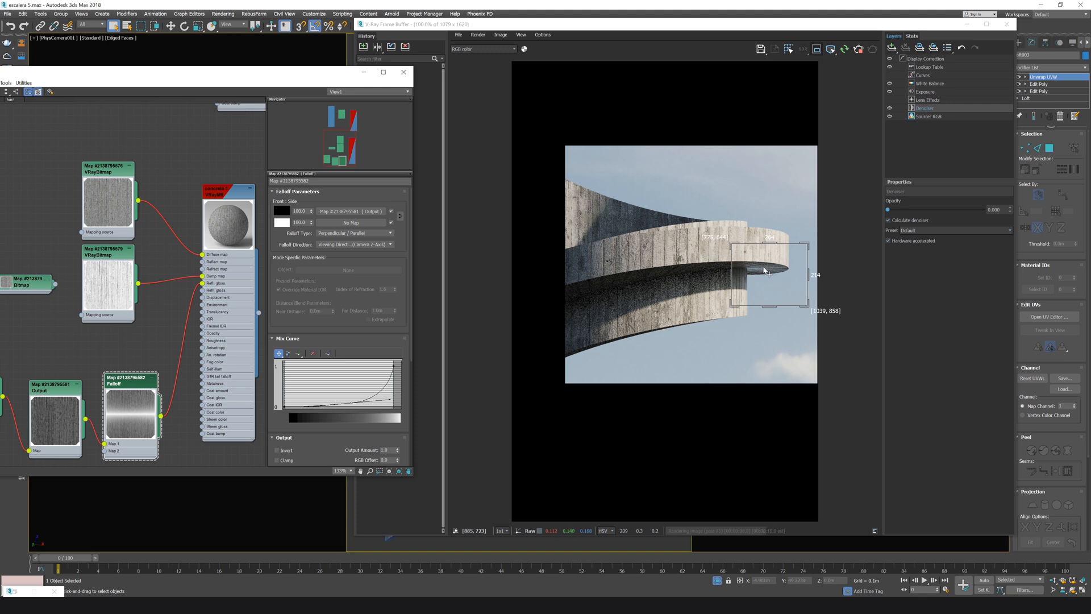
# Brighten the Output map's color curve by raising its end point and setting its start point to about 0.31
pyautogui.doubleClick(55, 386)
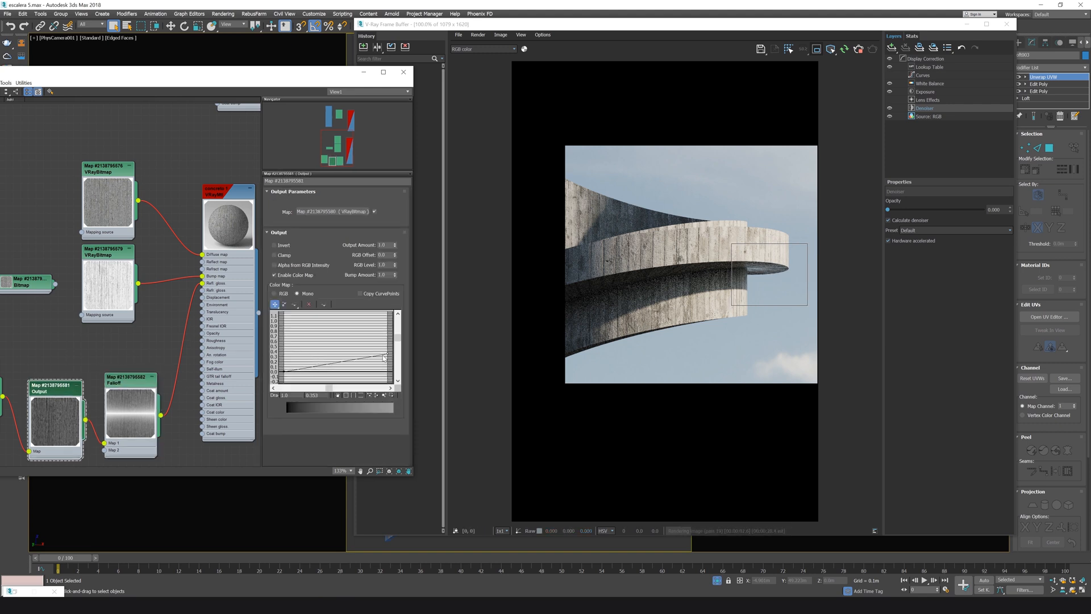
pyautogui.click(285, 377)
pyautogui.moveTo(284, 372); pyautogui.dragTo(284, 364)
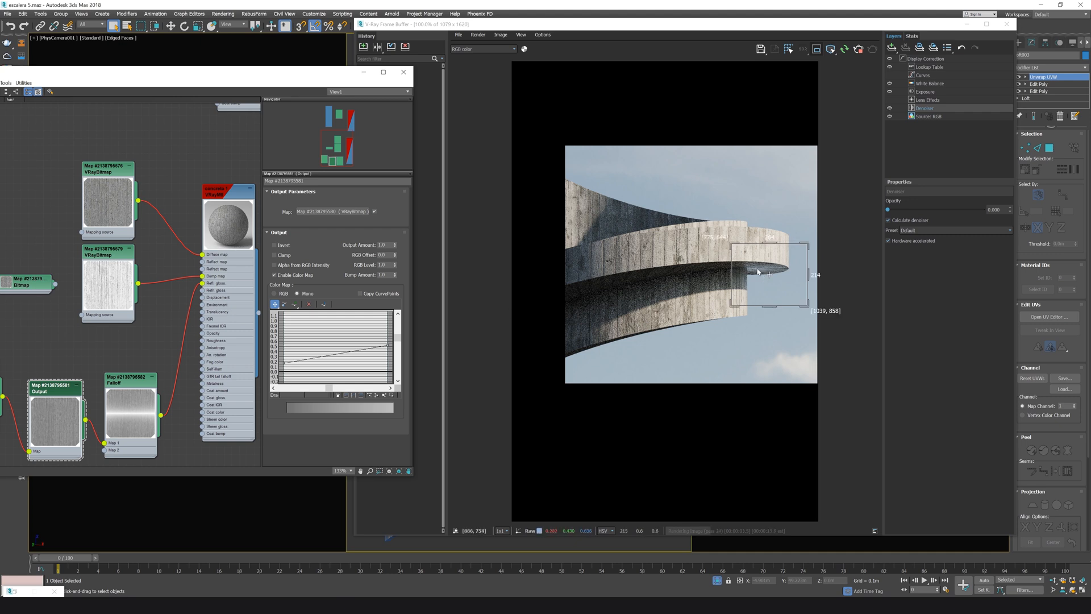
pyautogui.click(282, 364)
pyautogui.moveTo(284, 361); pyautogui.dragTo(284, 357)
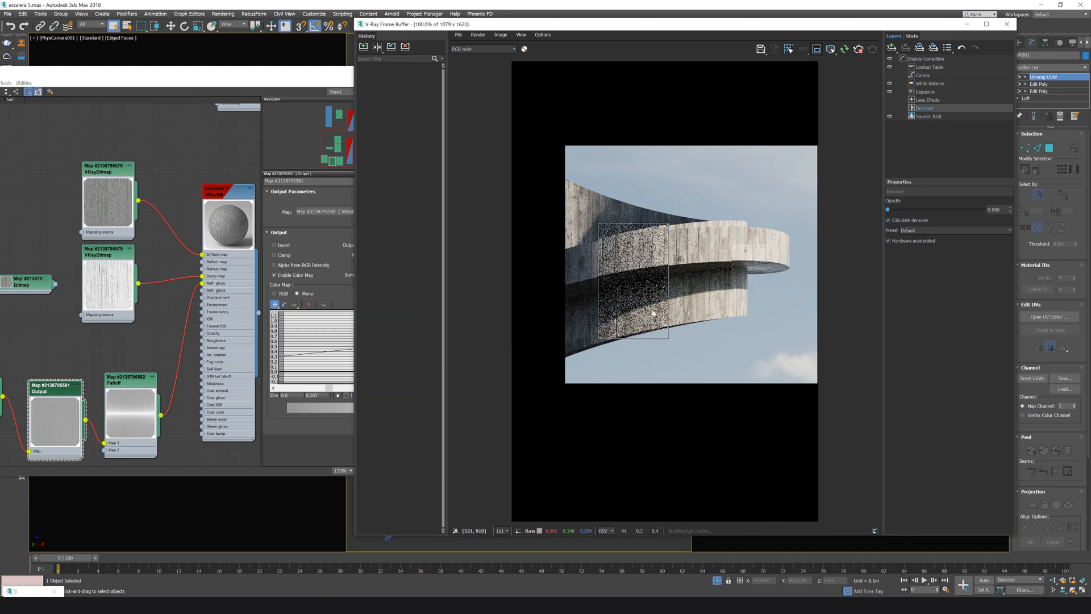
# Redraw the render region to cover the curved ramps and toggle the denoiser layer to check the updated concrete
pyautogui.moveTo(585, 215); pyautogui.dragTo(666, 330)
pyautogui.moveTo(587, 316); pyautogui.dragTo(513, 401)
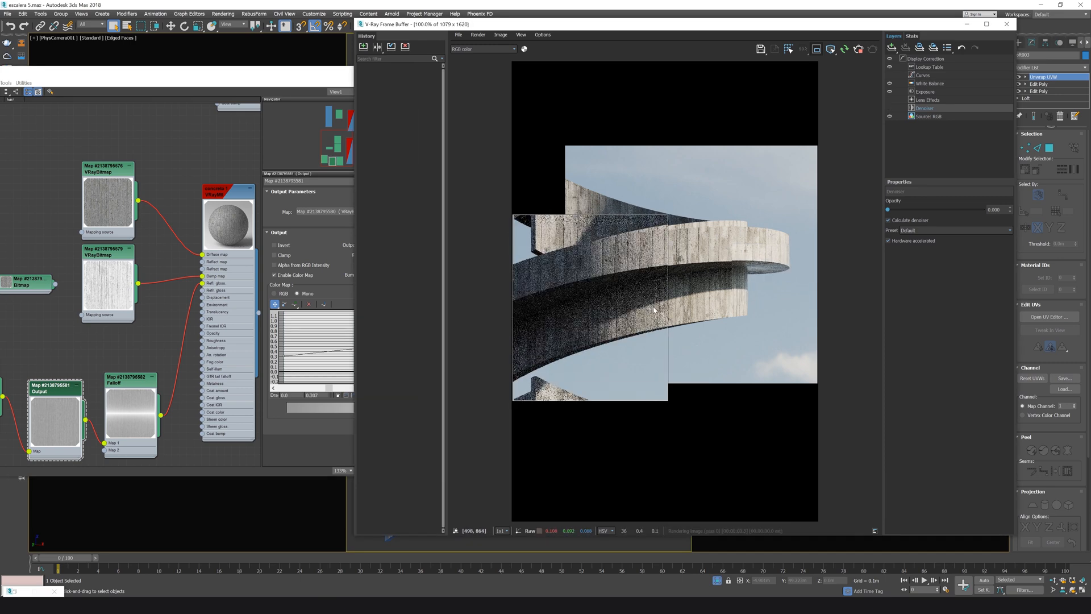
pyautogui.click(890, 108)
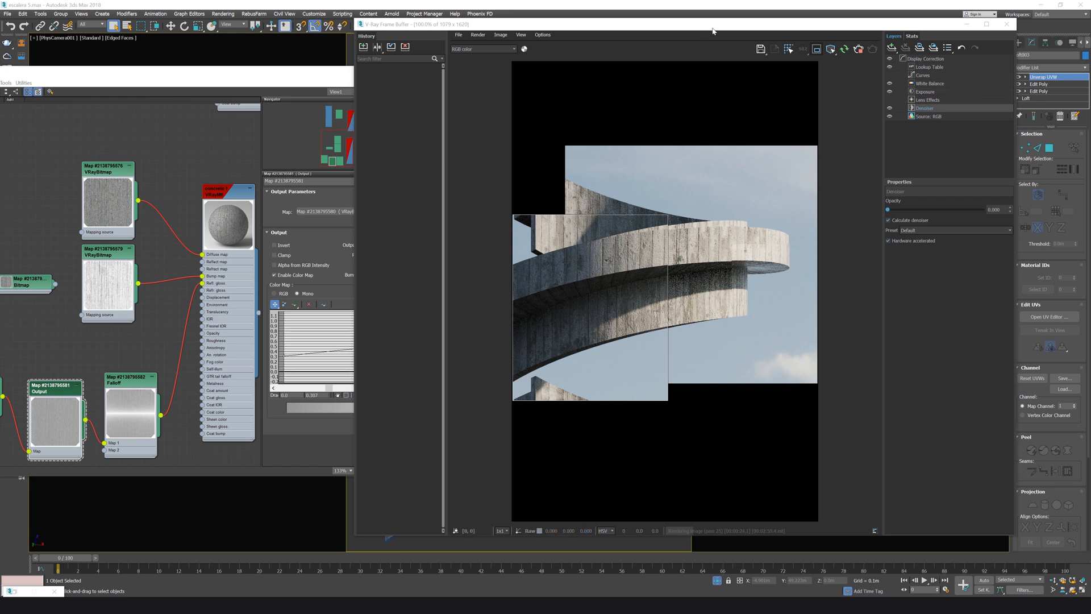
pyautogui.moveTo(648, 25); pyautogui.dragTo(530, 18)
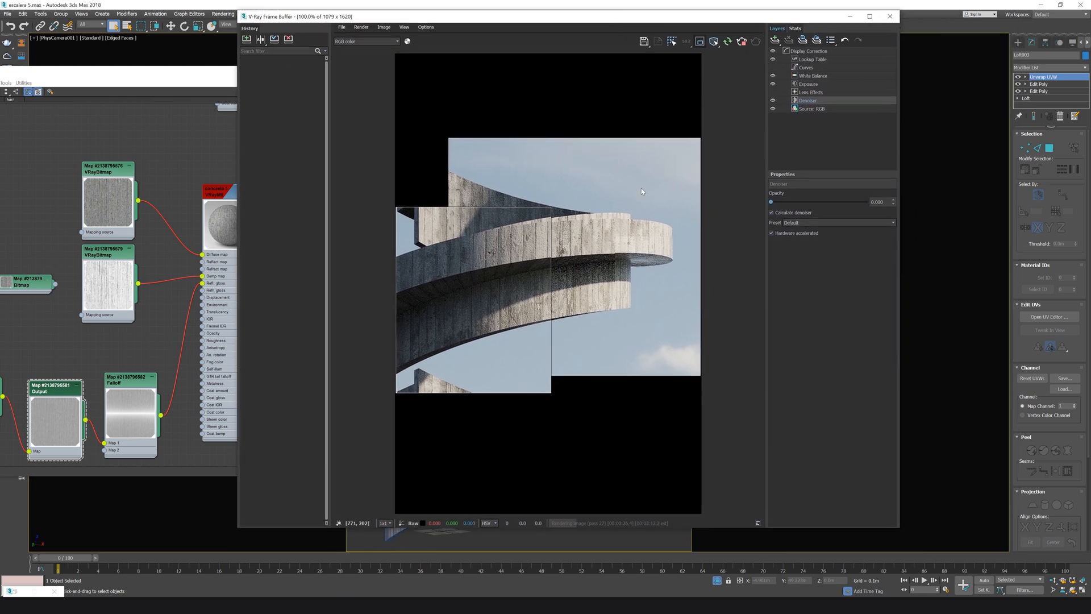
pyautogui.moveTo(441, 152); pyautogui.dragTo(688, 351)
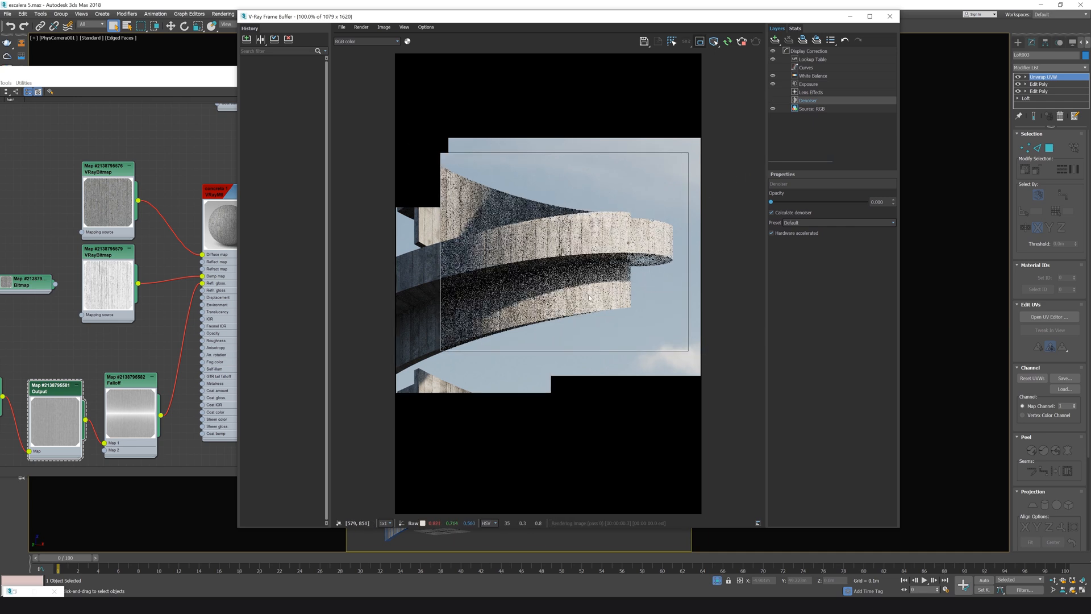
# Add a Chamfer modifier above Unwrap UVW on the selected ramp object
pyautogui.click(1087, 68)
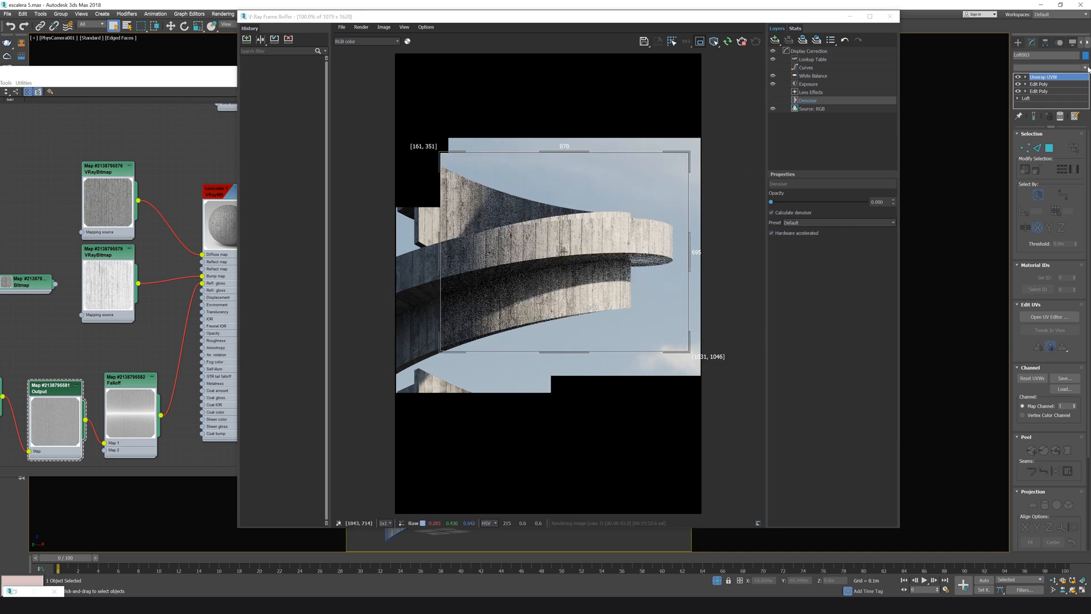
pyautogui.click(1087, 67)
pyautogui.write('ch')
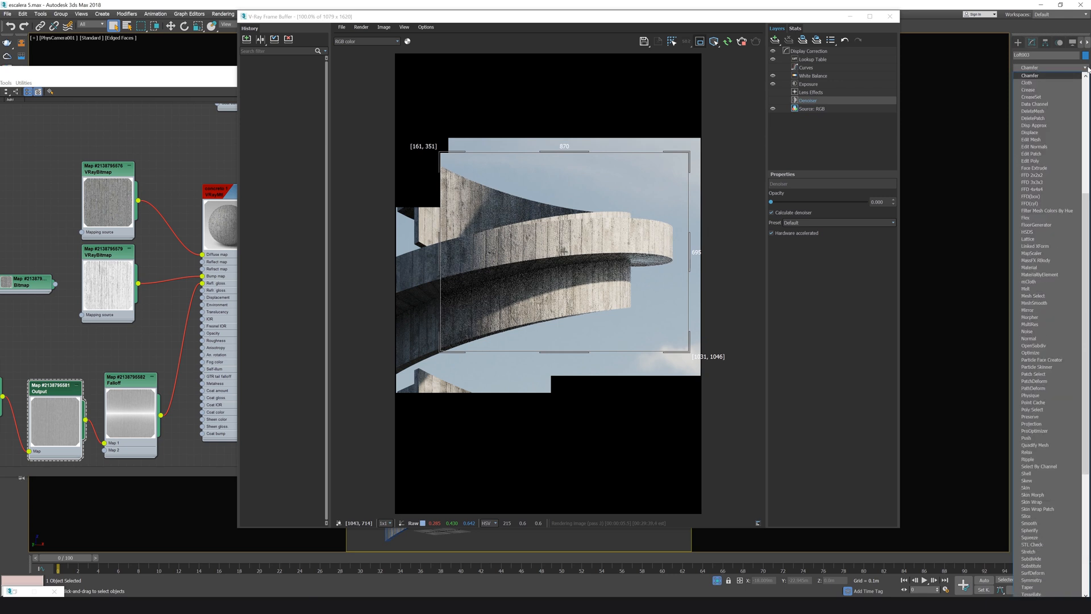
pyautogui.press('Return')
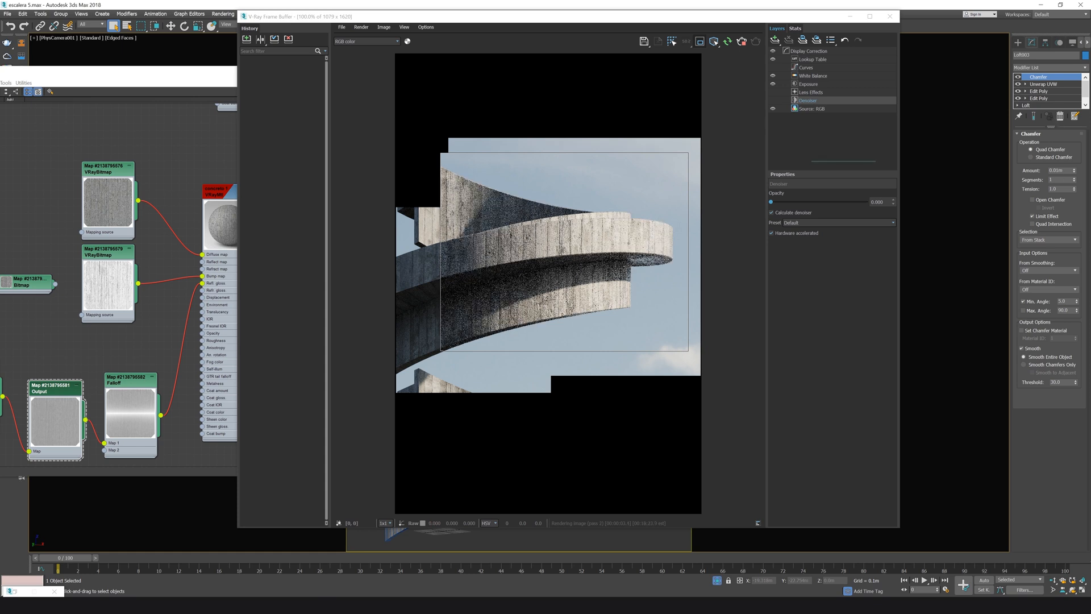
# Set the ramp's chamfer to 2 segments with a tension of 0.5
pyautogui.click(1058, 179)
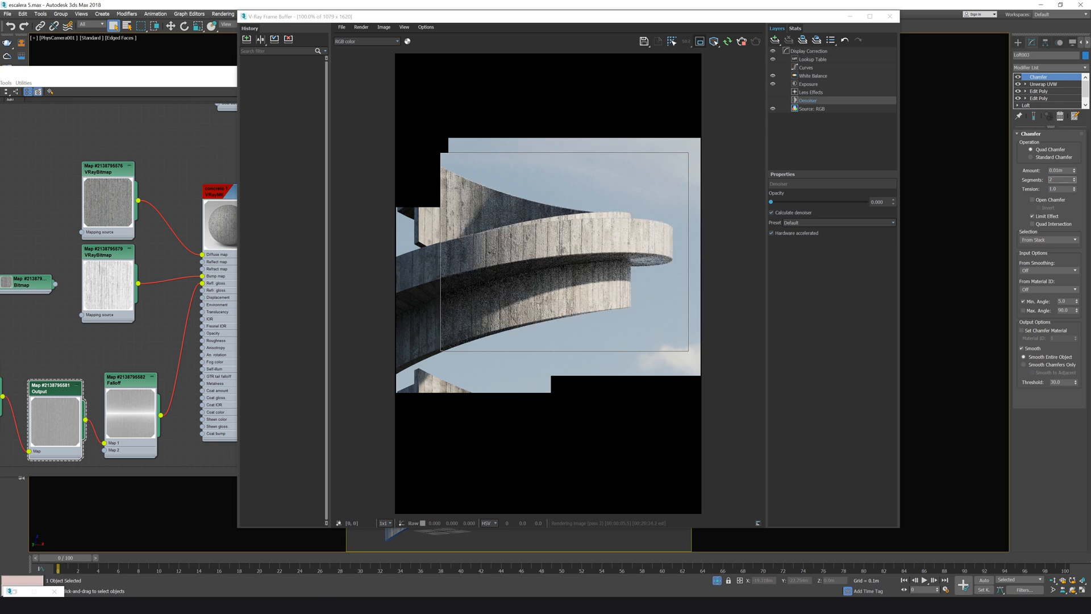
pyautogui.moveTo(1063, 189); pyautogui.dragTo(1044, 190)
pyautogui.write('.5')
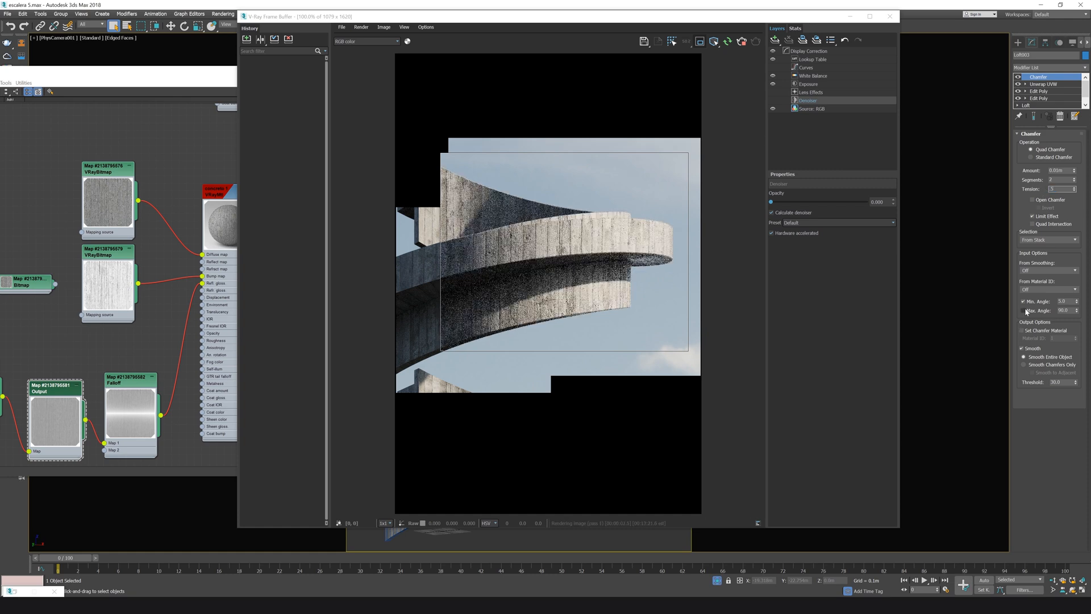
# Restrict the Chamfer modifier's smoothing to chamfers only and redraw a small render region over the upper ramp's edge
pyautogui.click(1024, 365)
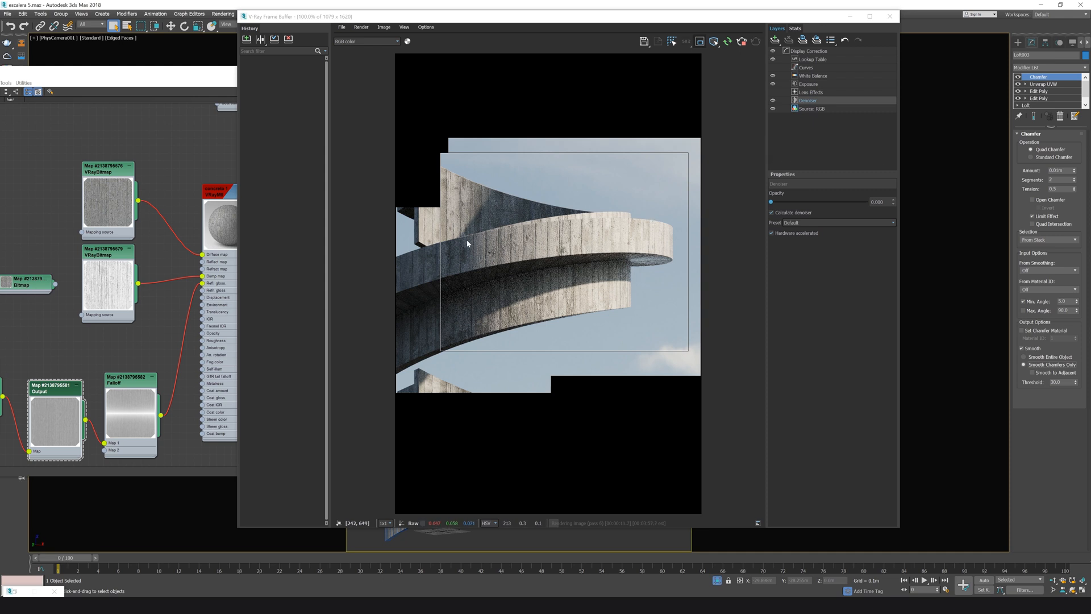
pyautogui.moveTo(465, 221); pyautogui.dragTo(489, 280)
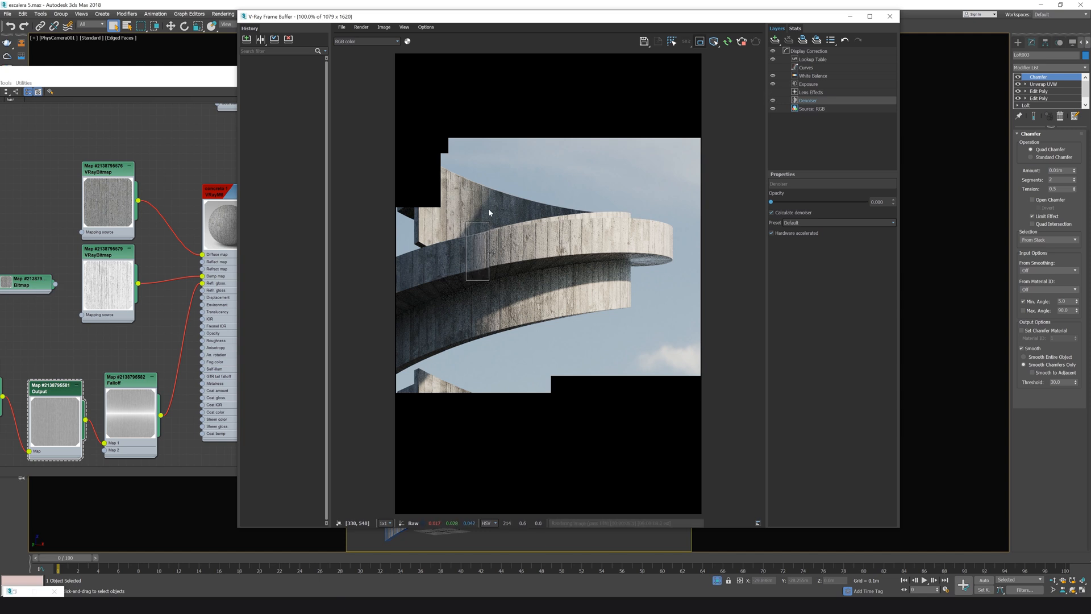
pyautogui.moveTo(487, 208); pyautogui.dragTo(515, 275)
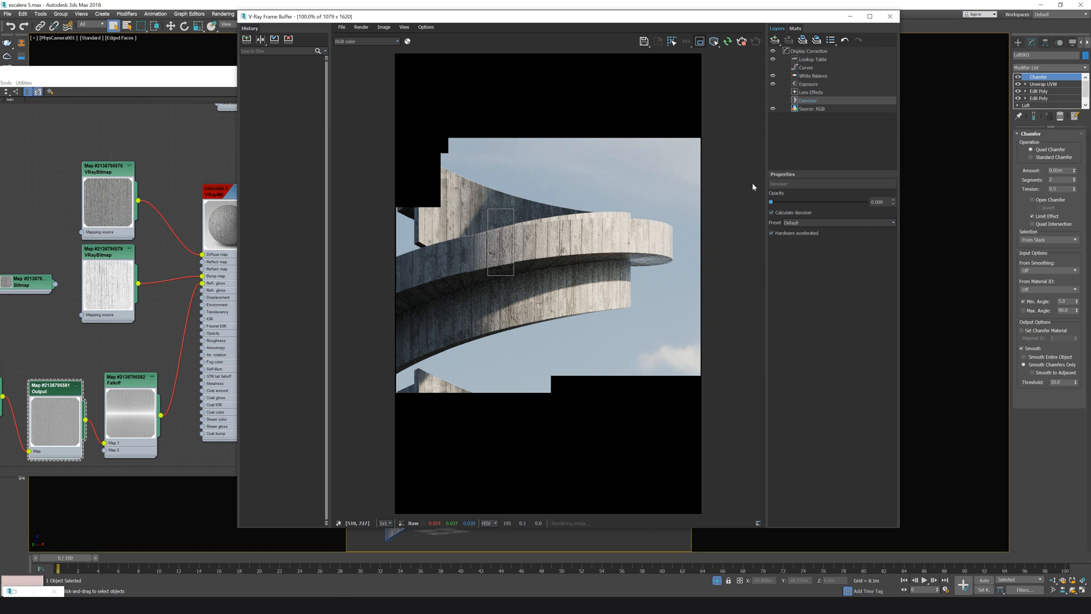
# Temporarily disable the ramp's Chamfer modifier, stop the interactive render, and inspect the ramp's edge up close
pyautogui.click(1018, 77)
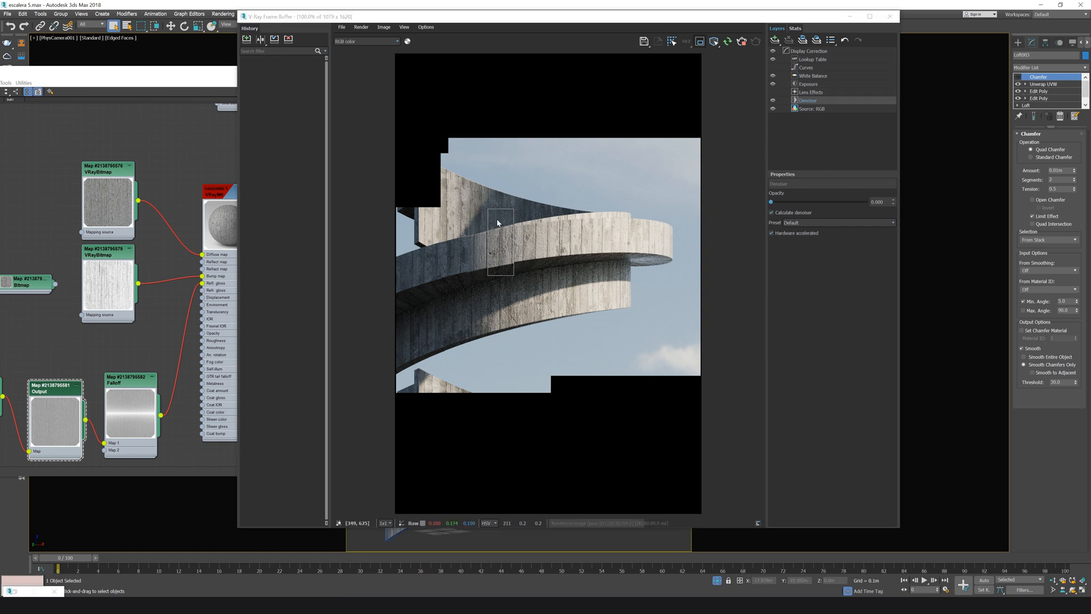
pyautogui.click(742, 42)
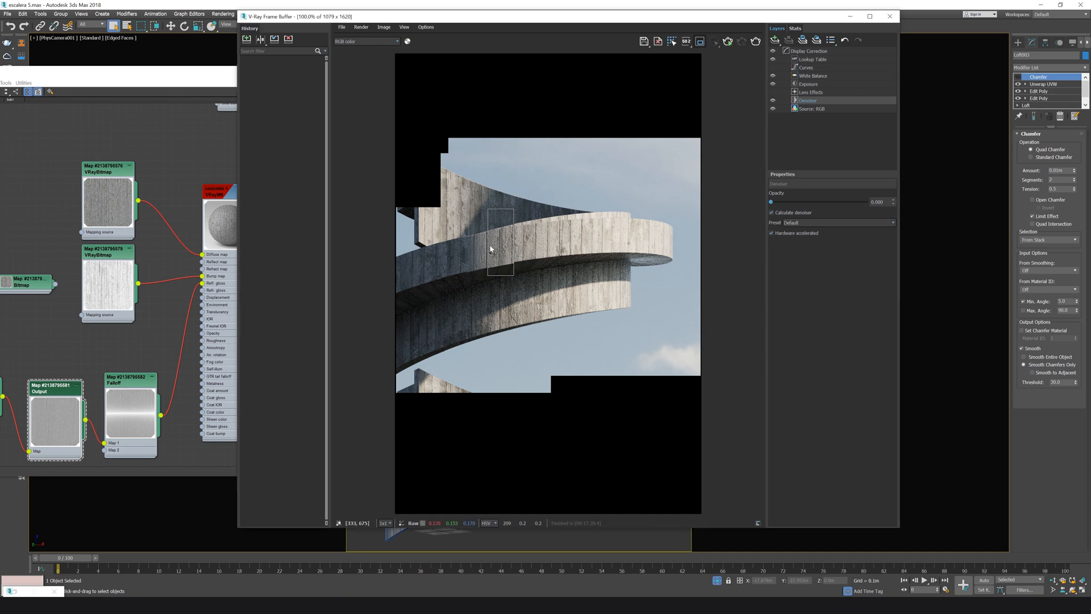
pyautogui.scroll(2, 489, 264)
pyautogui.moveTo(520, 263); pyautogui.dragTo(528, 261, button='middle')
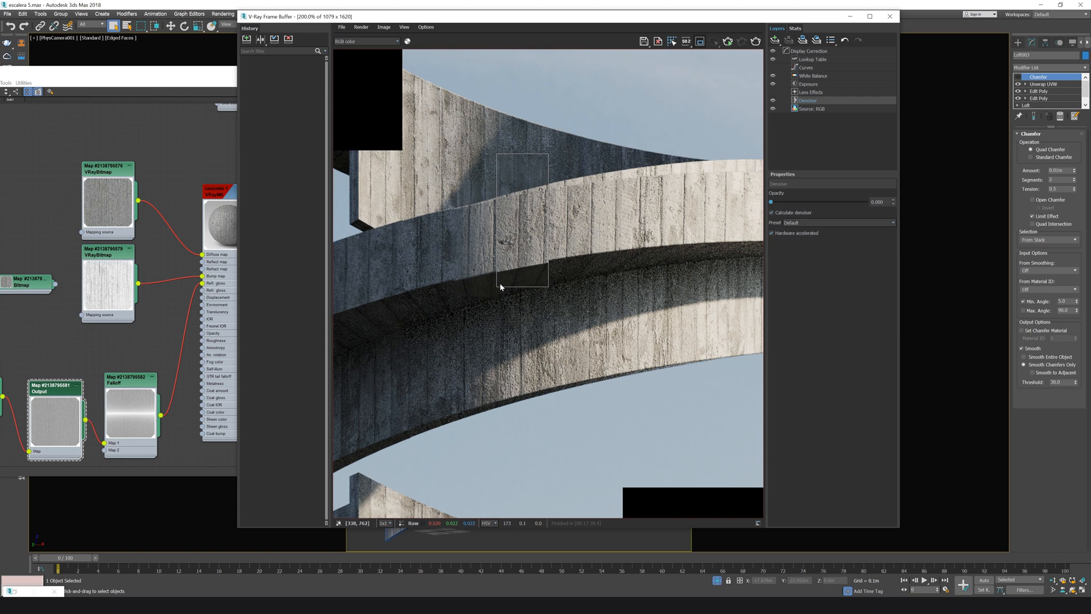
pyautogui.moveTo(469, 260); pyautogui.dragTo(505, 291)
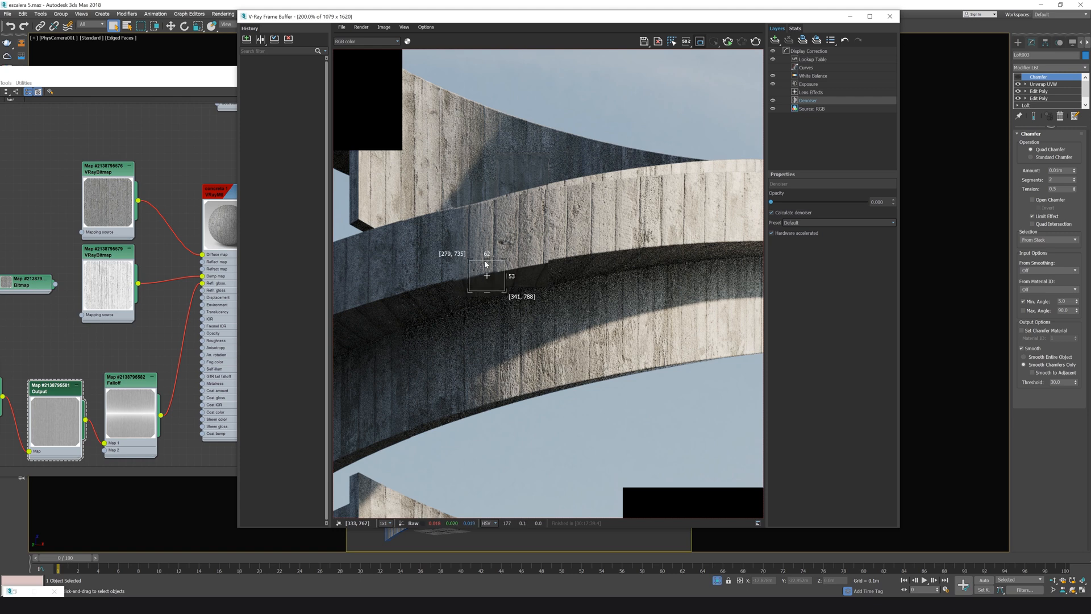
pyautogui.click(700, 42)
pyautogui.moveTo(498, 286); pyautogui.dragTo(519, 296, button='middle')
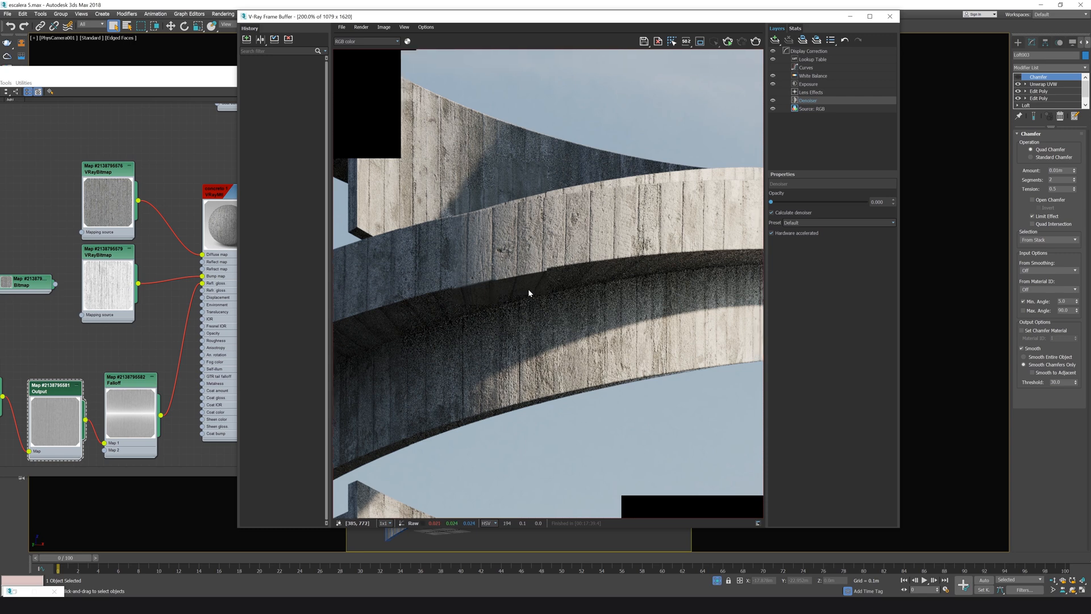
pyautogui.doubleClick(528, 288)
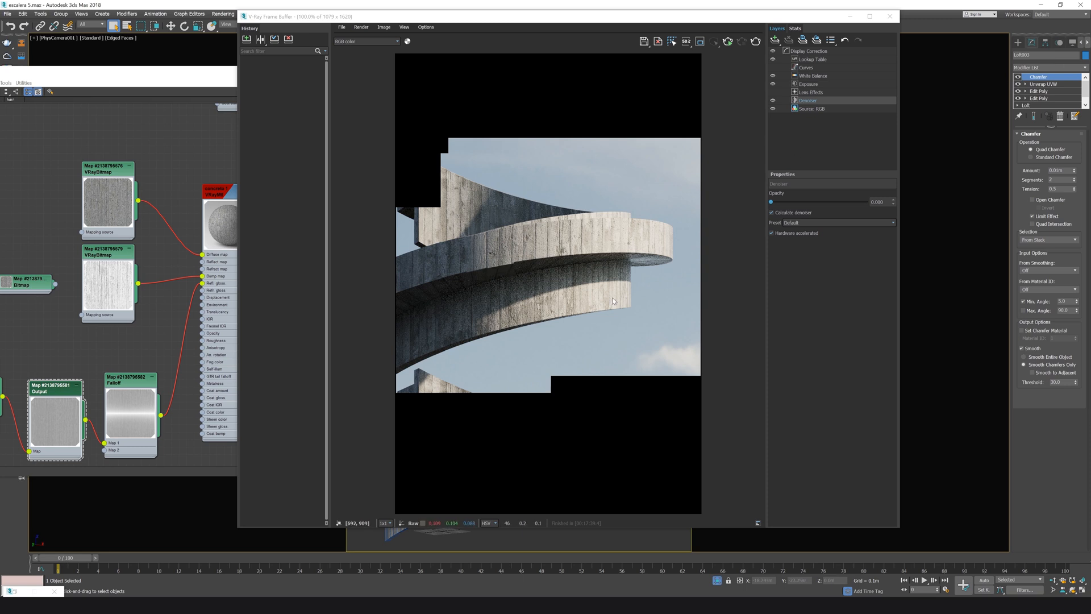
# Restart the interactive render of the full camera view without a render region and examine the whole tower
pyautogui.scroll(-2, 620, 283)
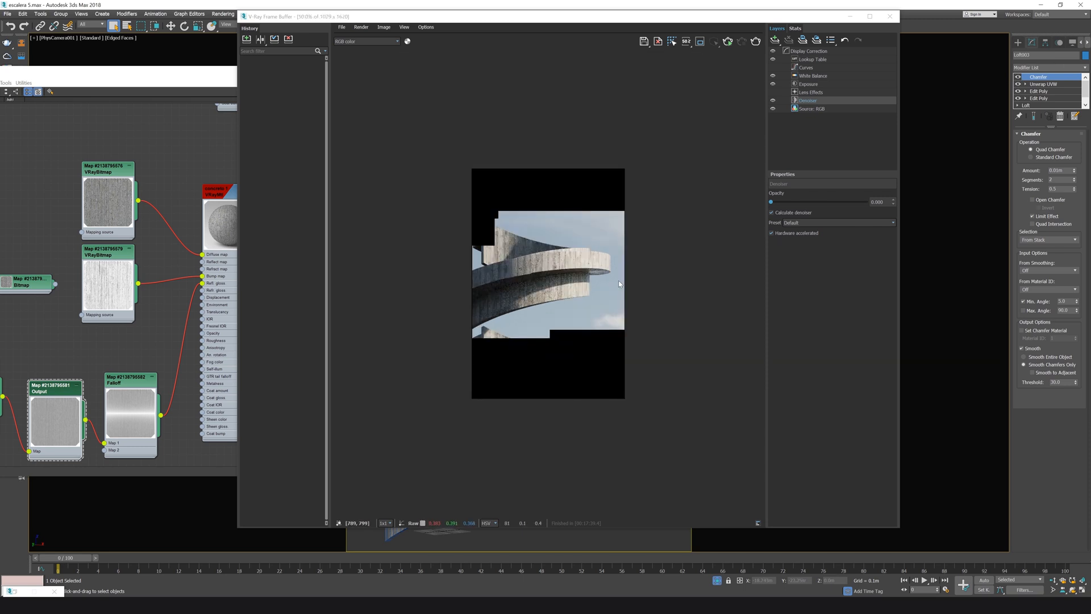
pyautogui.click(729, 42)
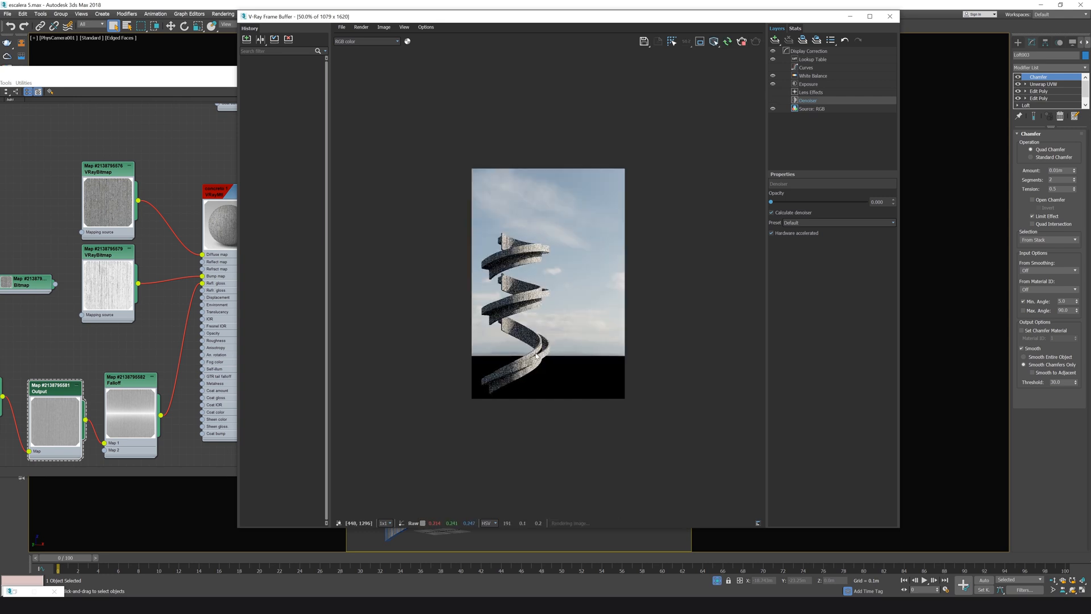
pyautogui.scroll(2, 529, 358)
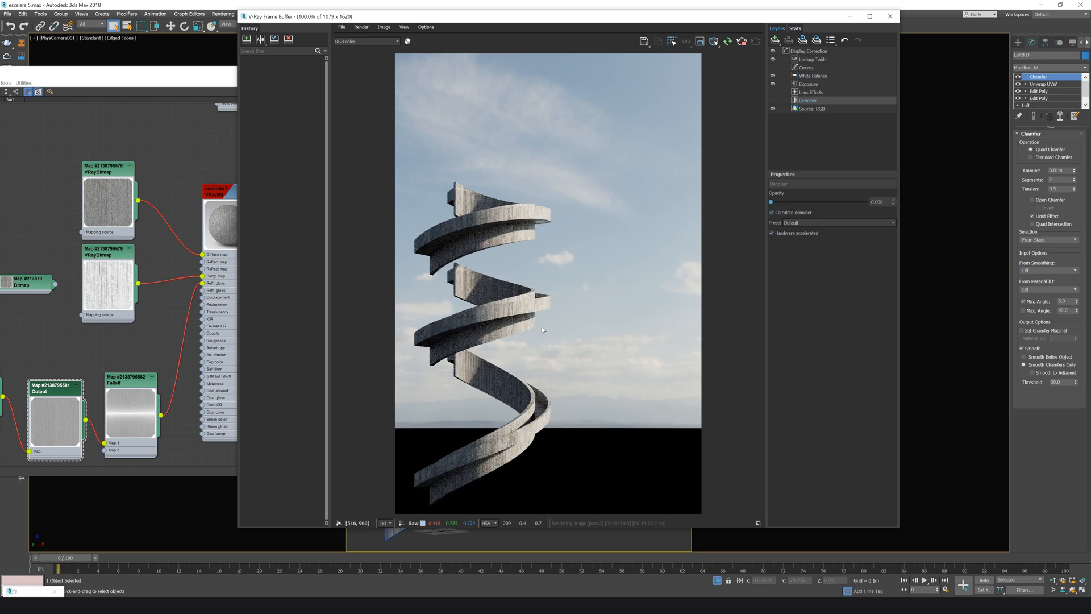
# Arrange the frame buffer for side-by-side viewing and open the UV editor of the ramp's Unwrap UVW modifier
pyautogui.click(850, 16)
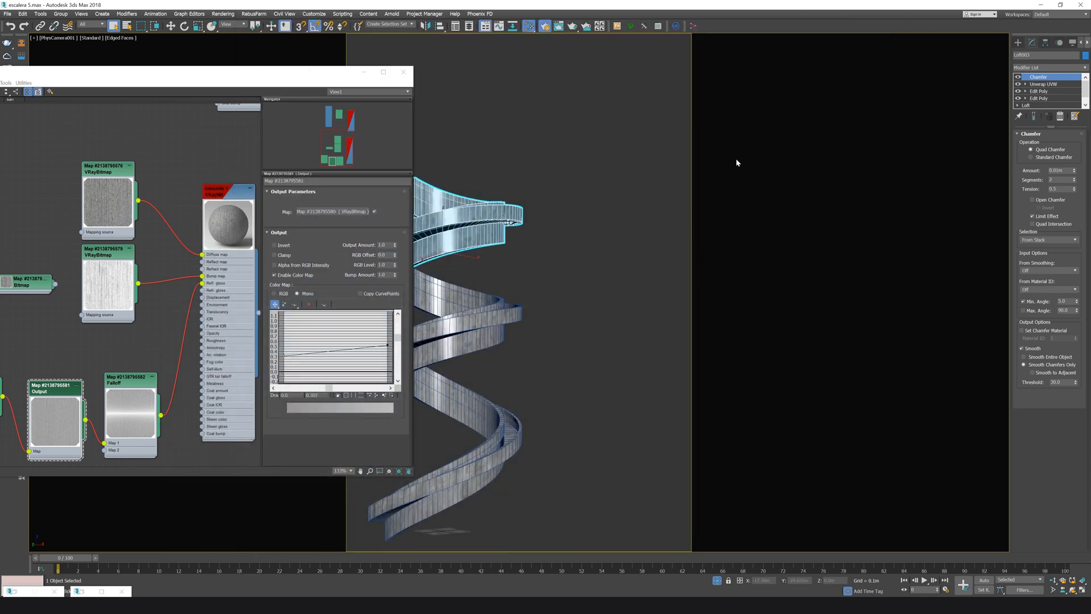
pyautogui.click(14, 591)
pyautogui.click(82, 592)
pyautogui.moveTo(708, 18); pyautogui.dragTo(297, 73)
pyautogui.click(1047, 85)
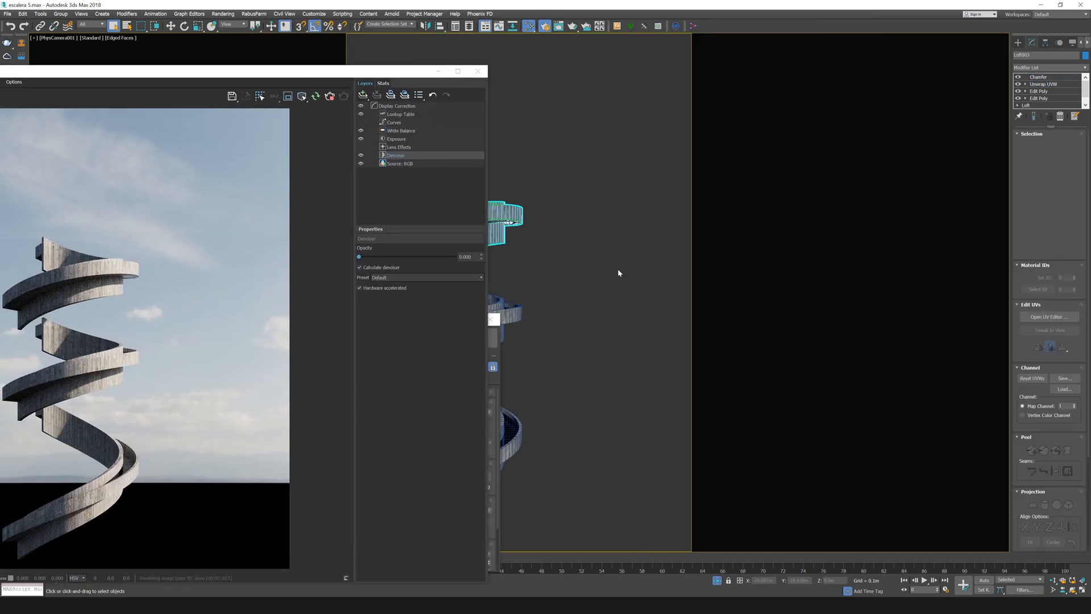
pyautogui.moveTo(217, 72); pyautogui.dragTo(366, 49)
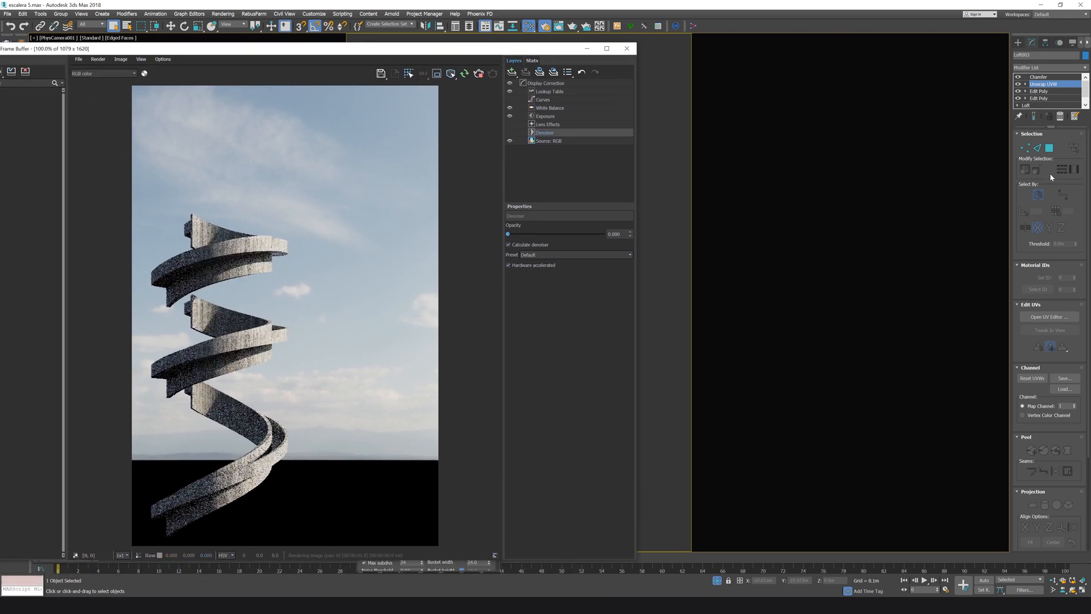
pyautogui.click(1052, 320)
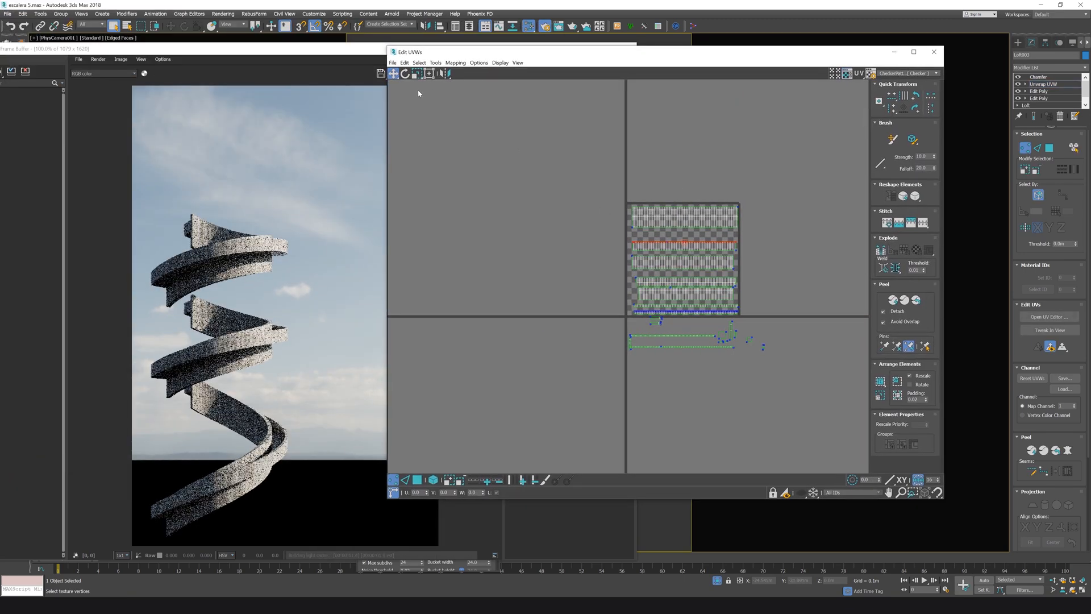
# Rotate all the ramp's UV polygons a quarter turn to stand vertically, and check the denoised render
pyautogui.press('3')
pyautogui.moveTo(590, 185); pyautogui.dragTo(801, 369)
pyautogui.press('e')
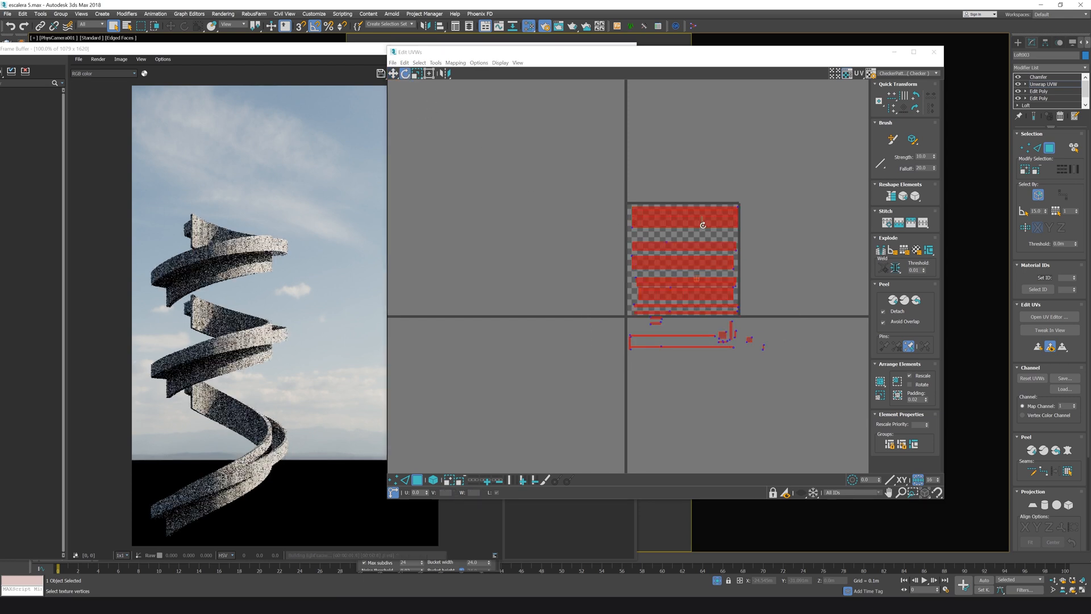
pyautogui.moveTo(705, 220); pyautogui.dragTo(725, 282)
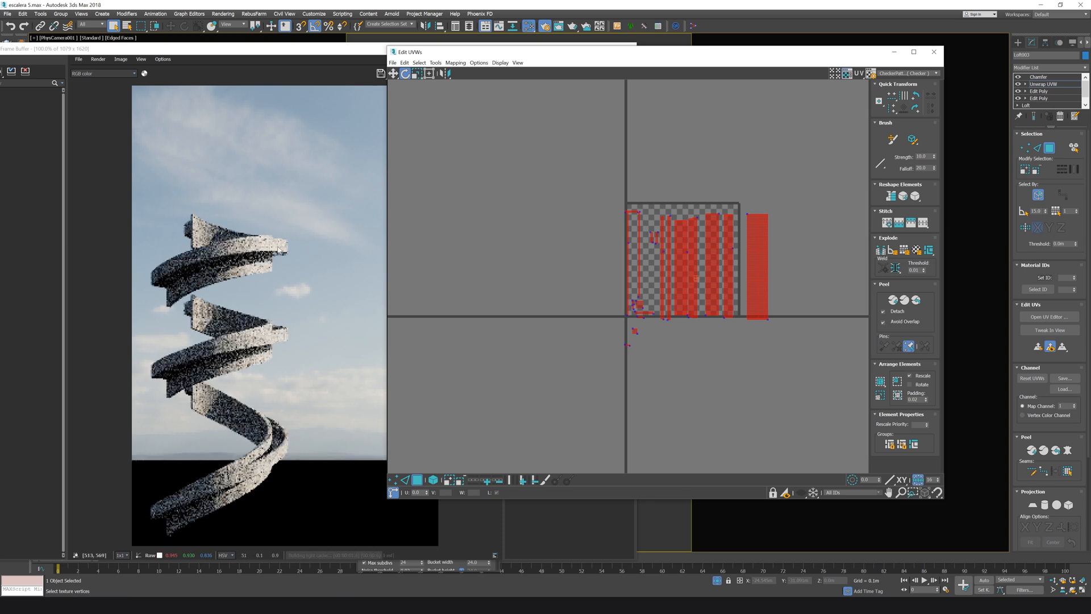
pyautogui.click(245, 50)
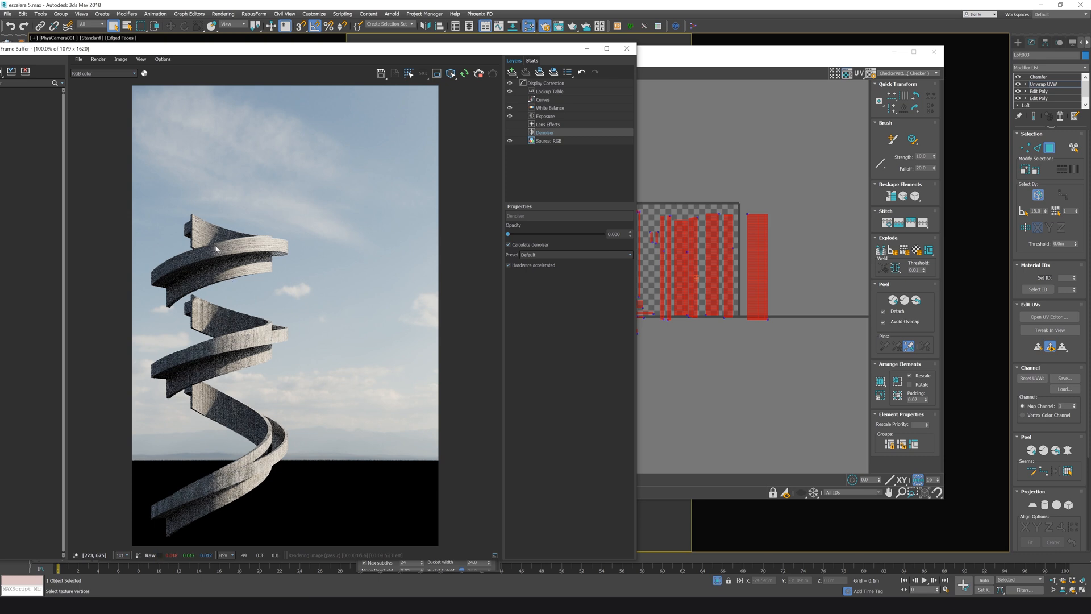
pyautogui.click(510, 133)
# Show the concrete bitmap as the UV editor's background and move the frame buffer aside
pyautogui.click(913, 73)
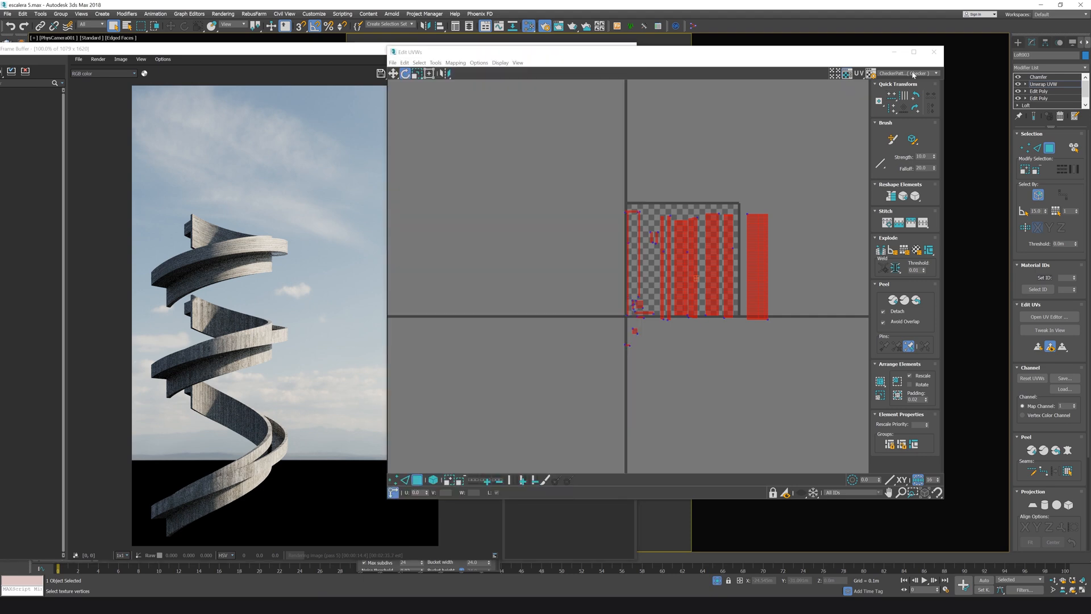
pyautogui.click(909, 91)
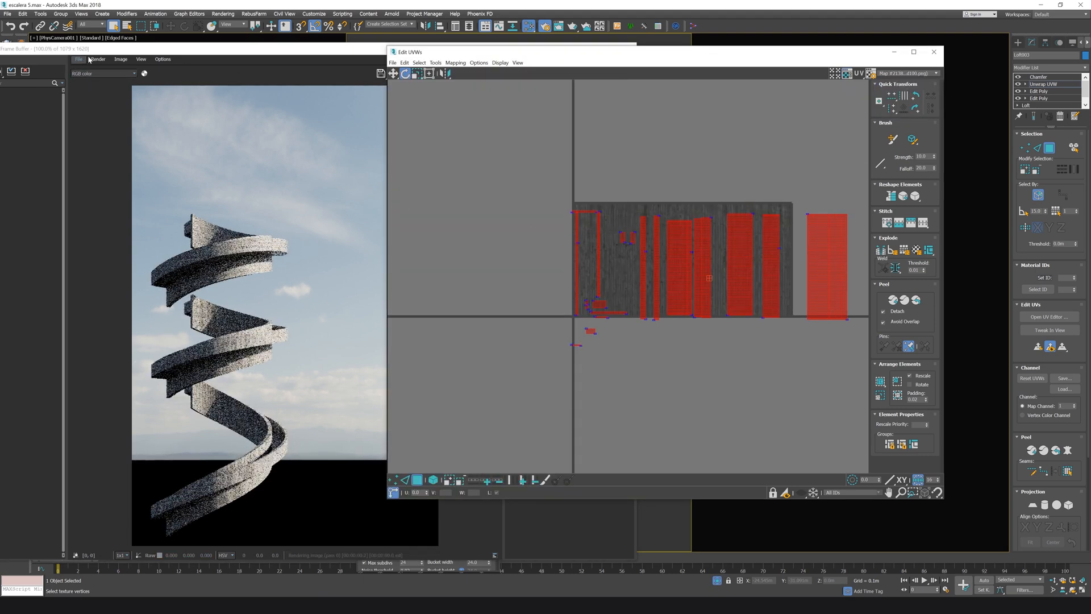
pyautogui.click(110, 50)
pyautogui.moveTo(110, 50); pyautogui.dragTo(37, 107)
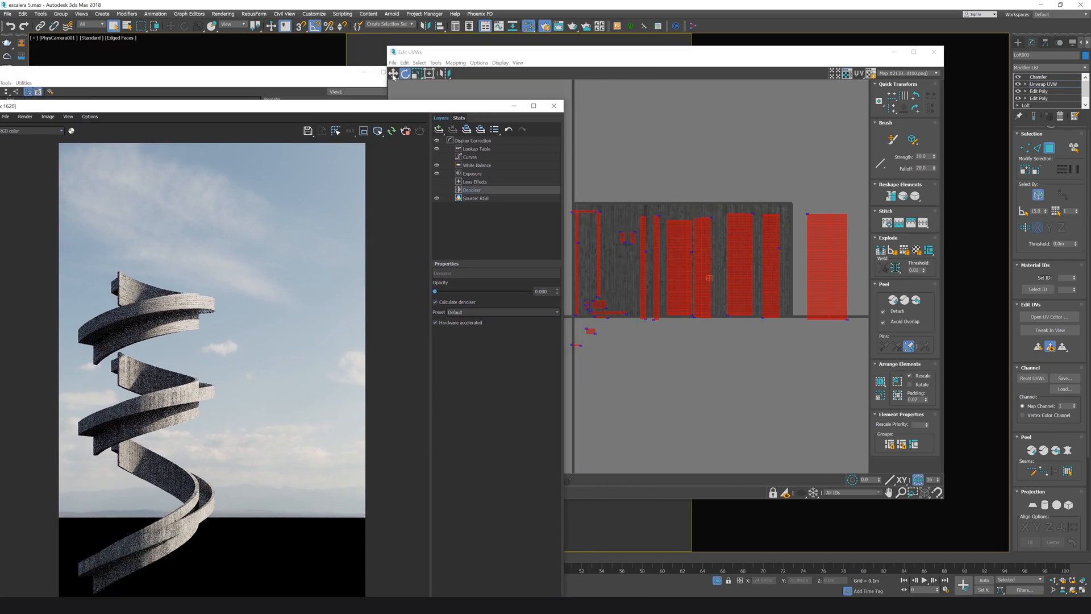
# Scale all the ramp's UV polygons horizontally to about half their width, check the render, and stop it
pyautogui.click(432, 90)
pyautogui.click(417, 73)
pyautogui.moveTo(673, 243)
pyautogui.keyDown('shift'); pyautogui.mouseDown()
pyautogui.moveTo(745, 242)
pyautogui.moveTo(652, 247)
pyautogui.mouseUp(); pyautogui.keyUp('shift')
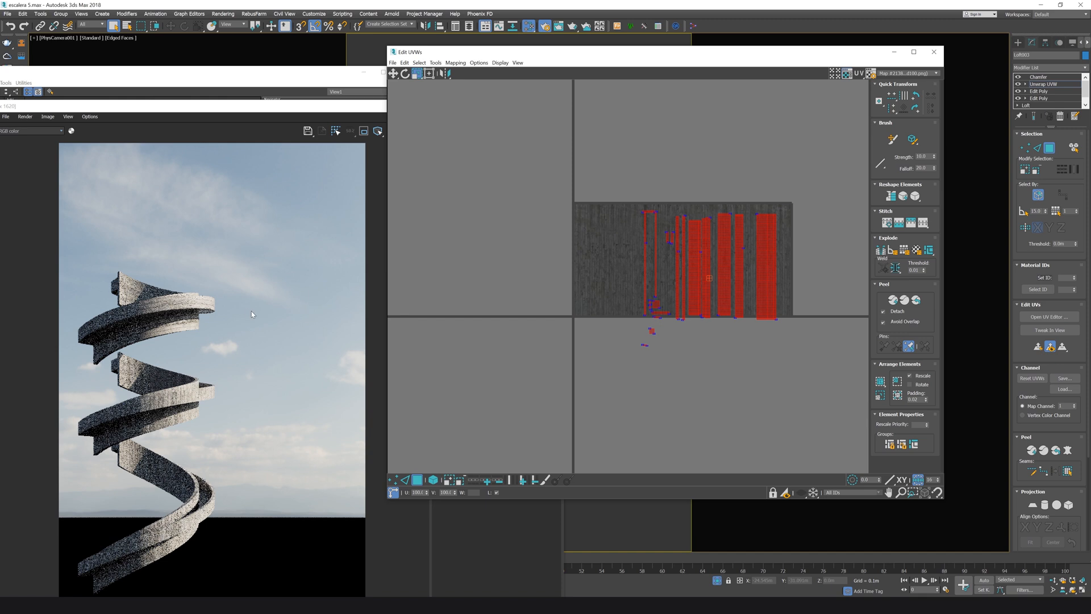
pyautogui.click(168, 314)
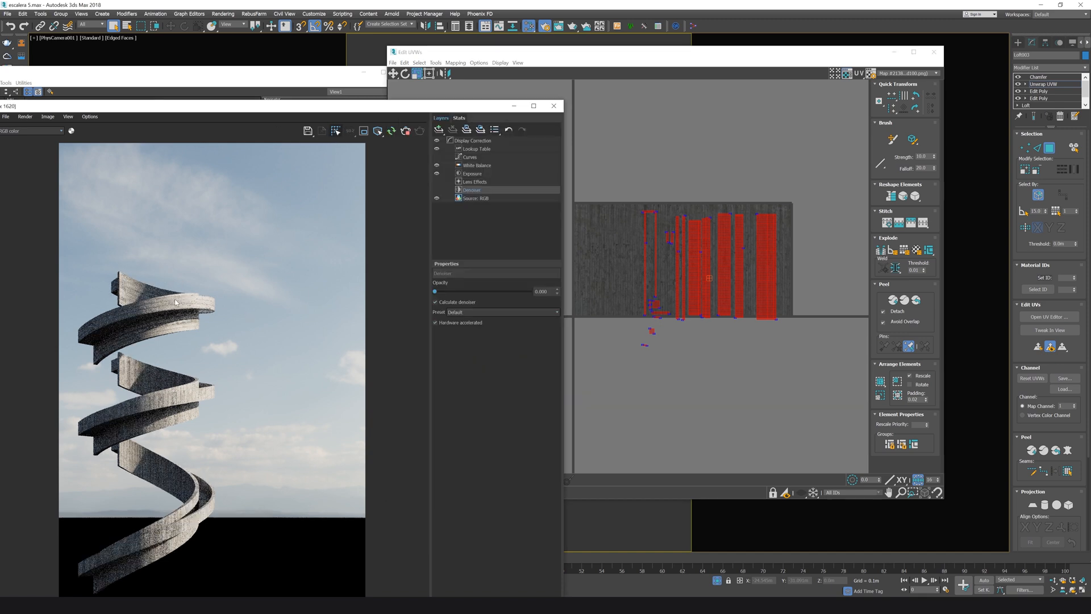
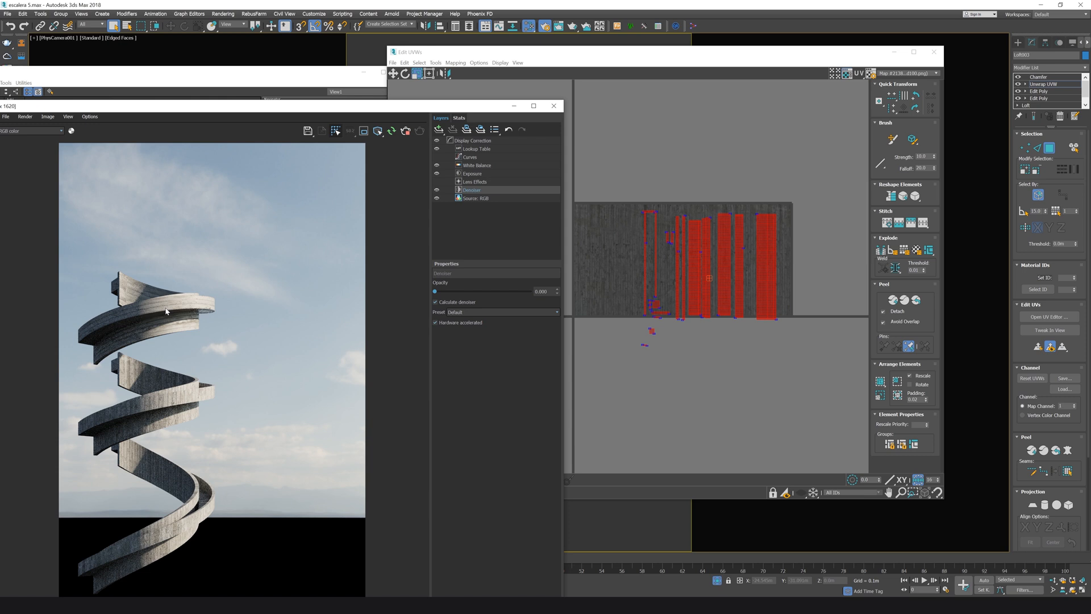
pyautogui.click(407, 132)
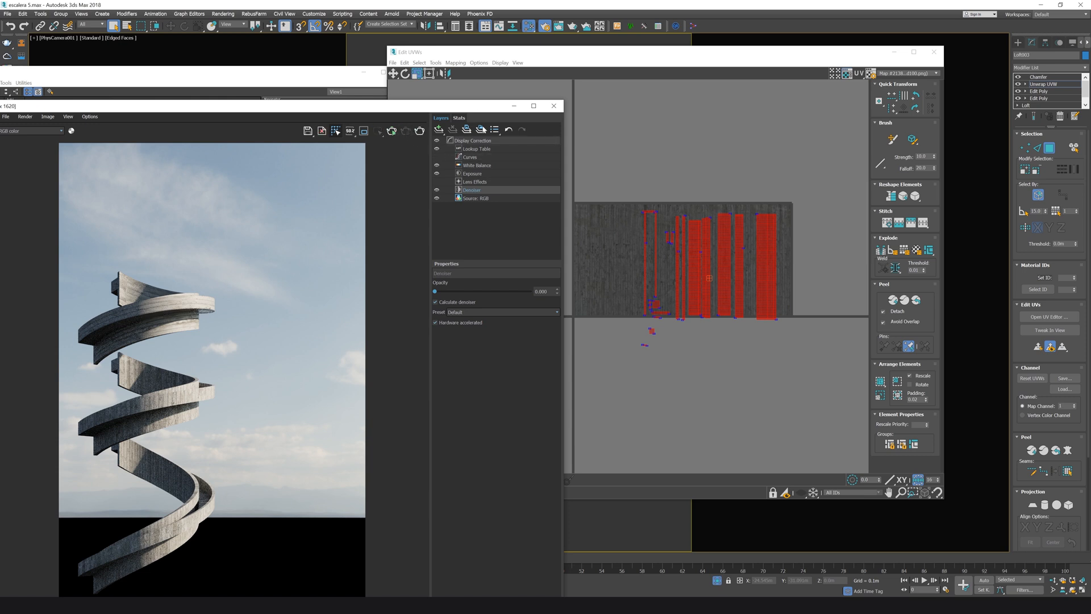
# Disable the ramp's Unwrap UVW modifier and bring the Slate Material Editor fully into view
pyautogui.click(513, 106)
pyautogui.click(895, 52)
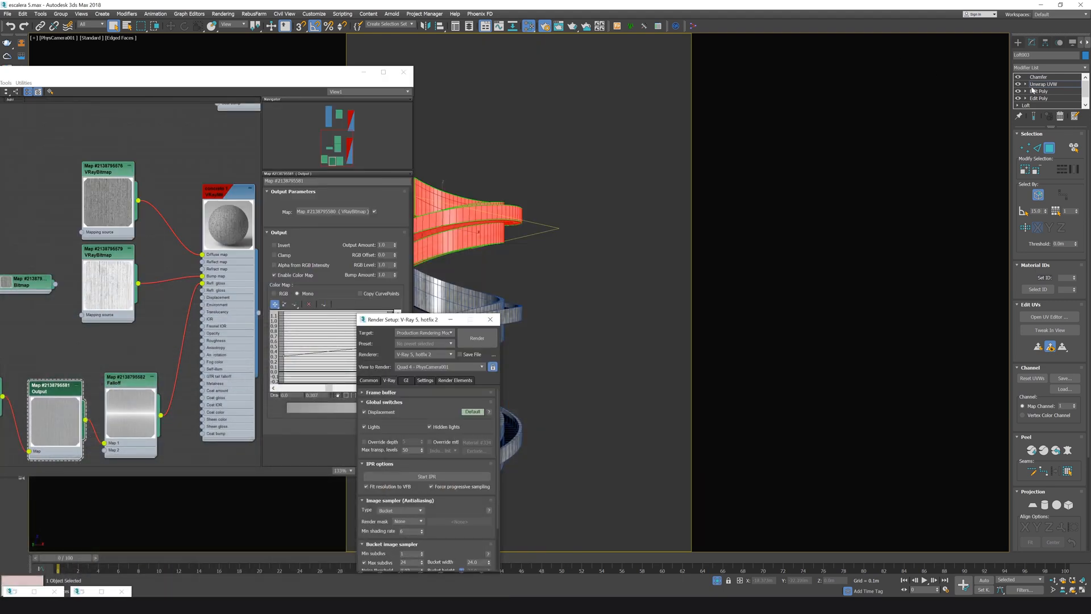
pyautogui.click(1040, 84)
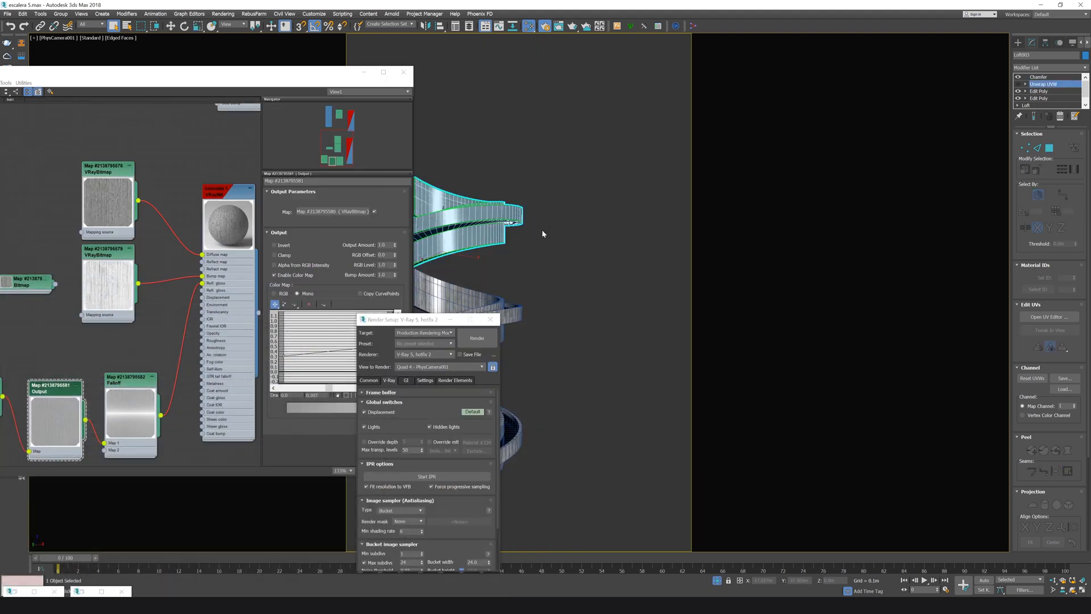
pyautogui.press('m')
pyautogui.press('m')
pyautogui.moveTo(234, 72); pyautogui.dragTo(554, 77)
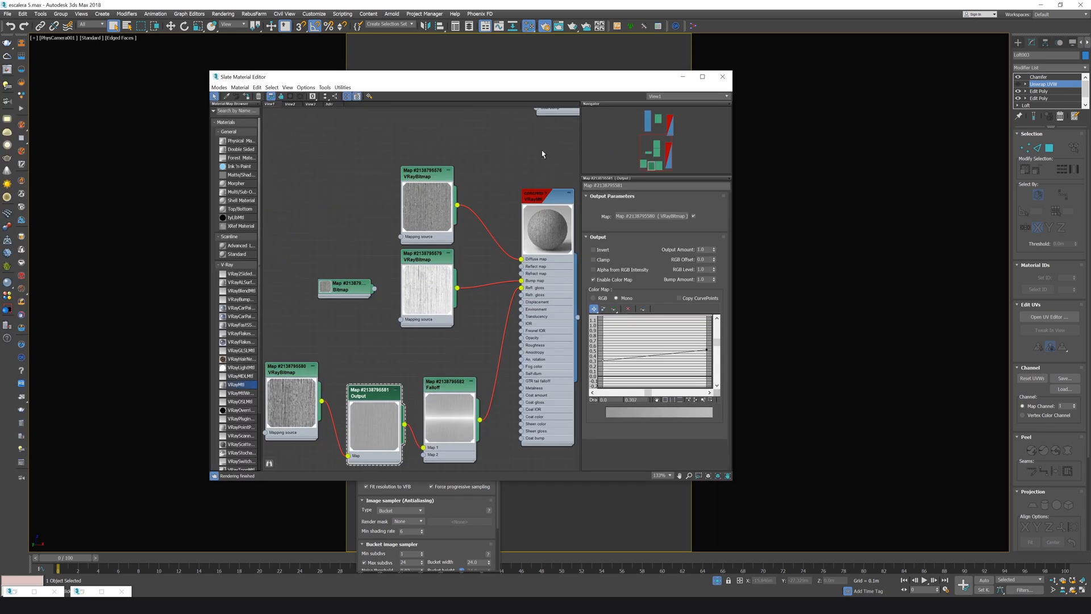
# Disconnect the bump and reflection glossiness maps from the concrete 1 material and set its reflection color to black
pyautogui.scroll(-4, 542, 153)
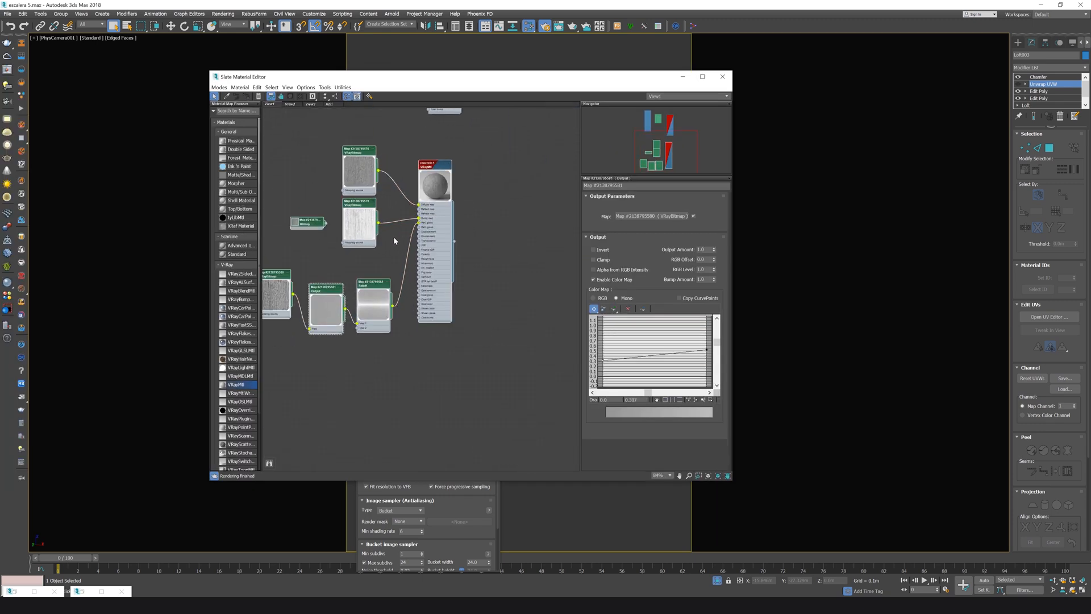
pyautogui.scroll(1, 412, 220)
pyautogui.moveTo(418, 219); pyautogui.dragTo(413, 227)
pyautogui.doubleClick(437, 166)
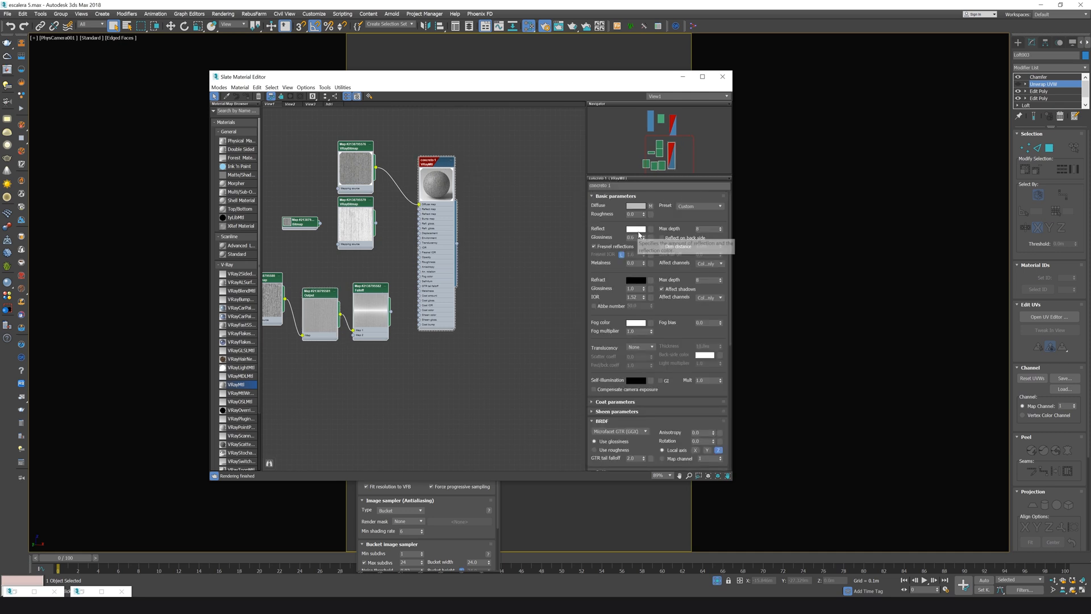
pyautogui.click(636, 229)
pyautogui.moveTo(197, 112); pyautogui.dragTo(196, 45)
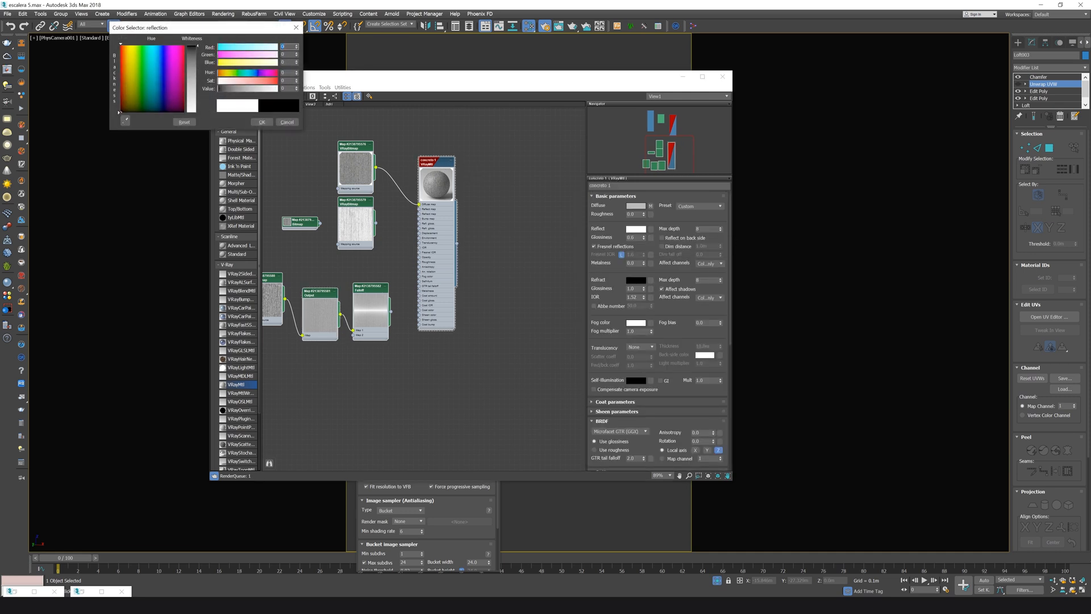
pyautogui.click(262, 122)
# Duplicate the concrete 1 diffuse VRayBitmap as a backup, load a plain concrete image without vertical streaks into the original, and preview it
pyautogui.scroll(3, 391, 170)
pyautogui.moveTo(392, 176); pyautogui.dragTo(511, 249, button='middle')
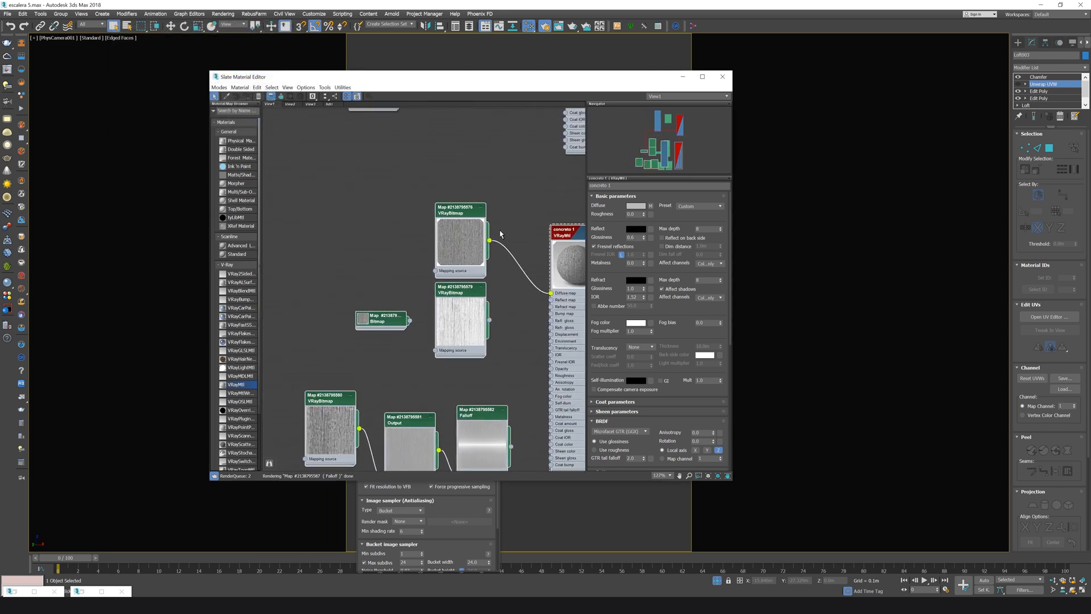
pyautogui.click(478, 182)
pyautogui.keyDown('shift'); pyautogui.moveTo(470, 213); pyautogui.dragTo(354, 192); pyautogui.keyUp('shift')
pyautogui.doubleClick(463, 215)
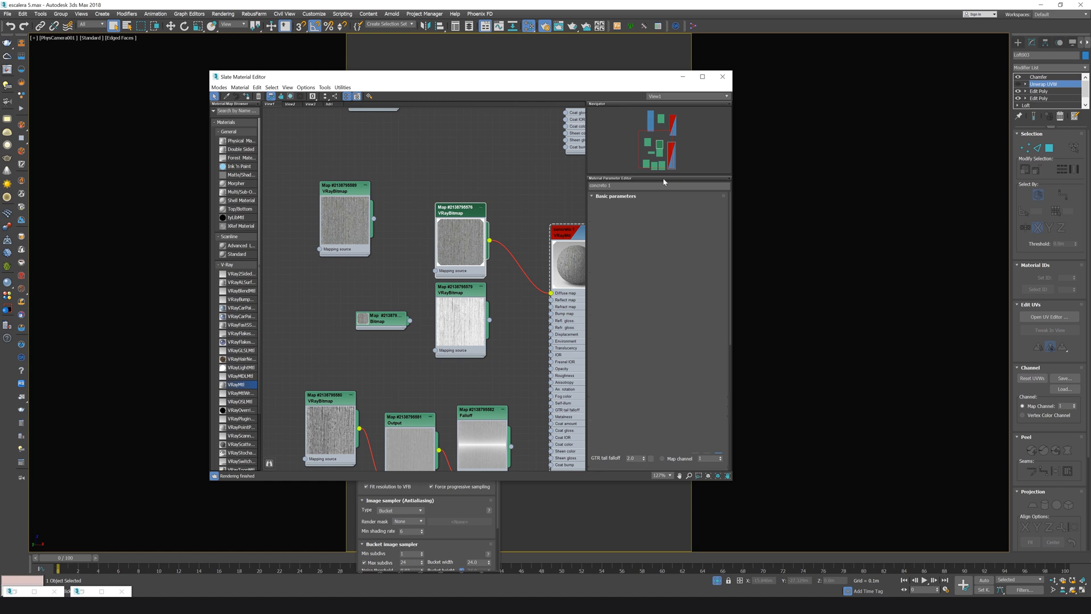
pyautogui.click(720, 208)
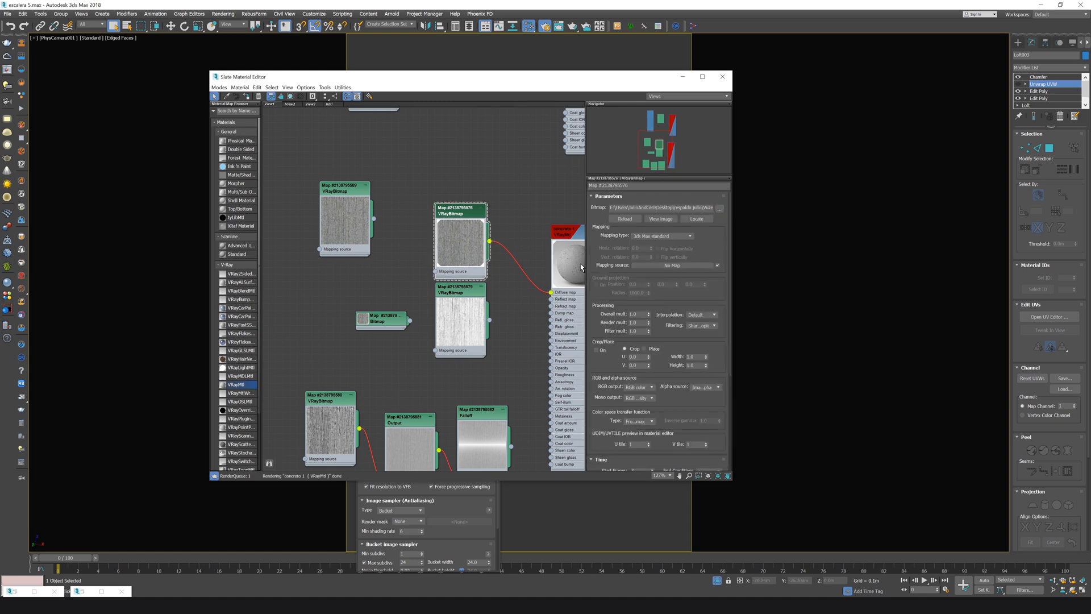
pyautogui.click(660, 219)
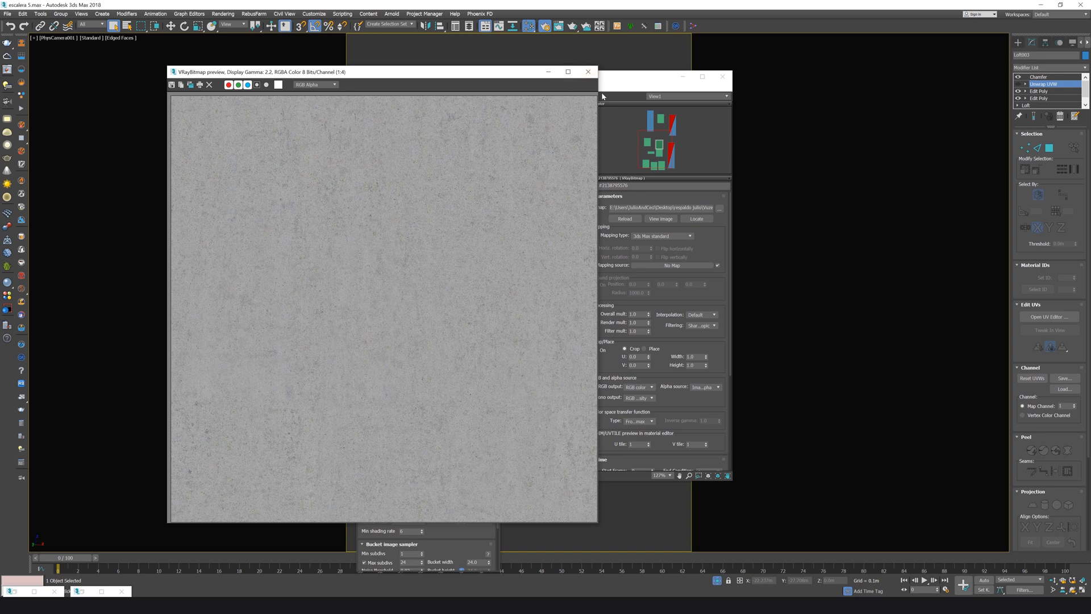
pyautogui.click(590, 72)
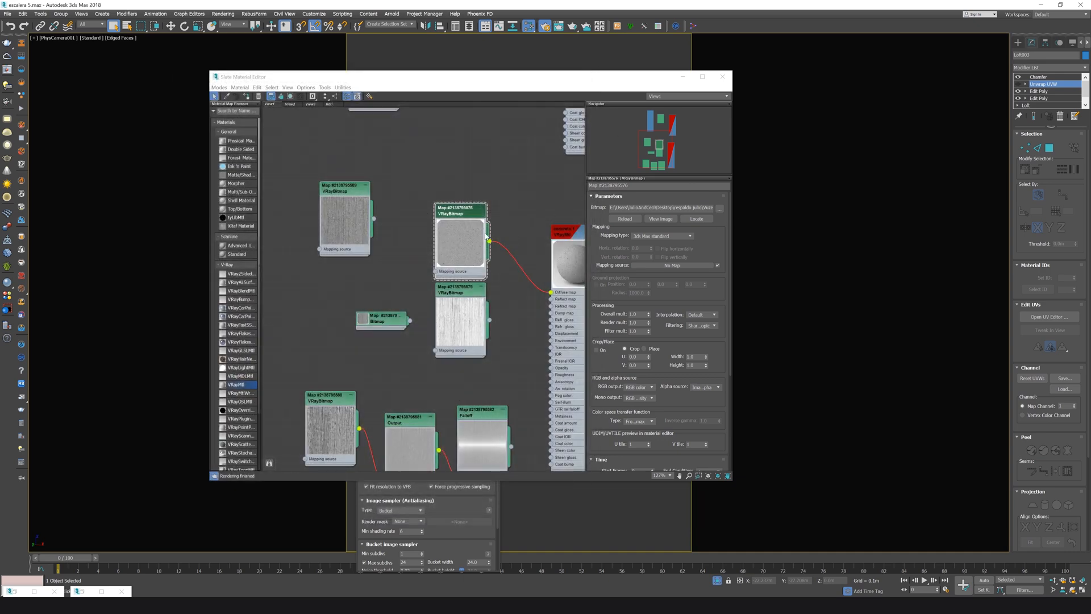
# Spread the original and duplicate bitmap nodes apart, lower the material editor, and select the ramp's Chamfer modifier
pyautogui.moveTo(476, 228); pyautogui.dragTo(475, 183)
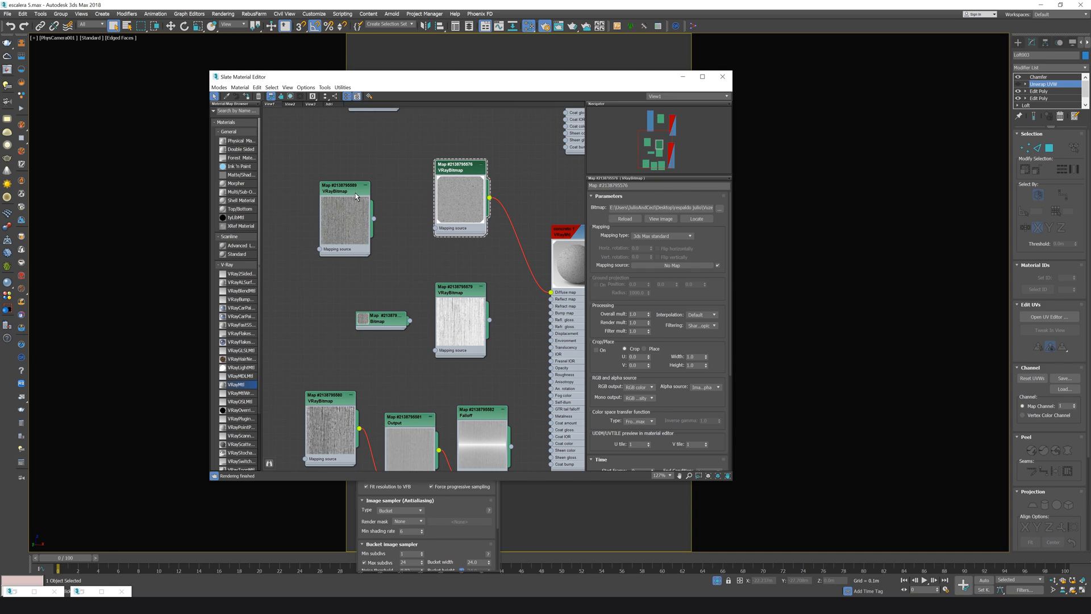
pyautogui.moveTo(356, 193); pyautogui.dragTo(262, 214)
pyautogui.moveTo(515, 78); pyautogui.dragTo(495, 253)
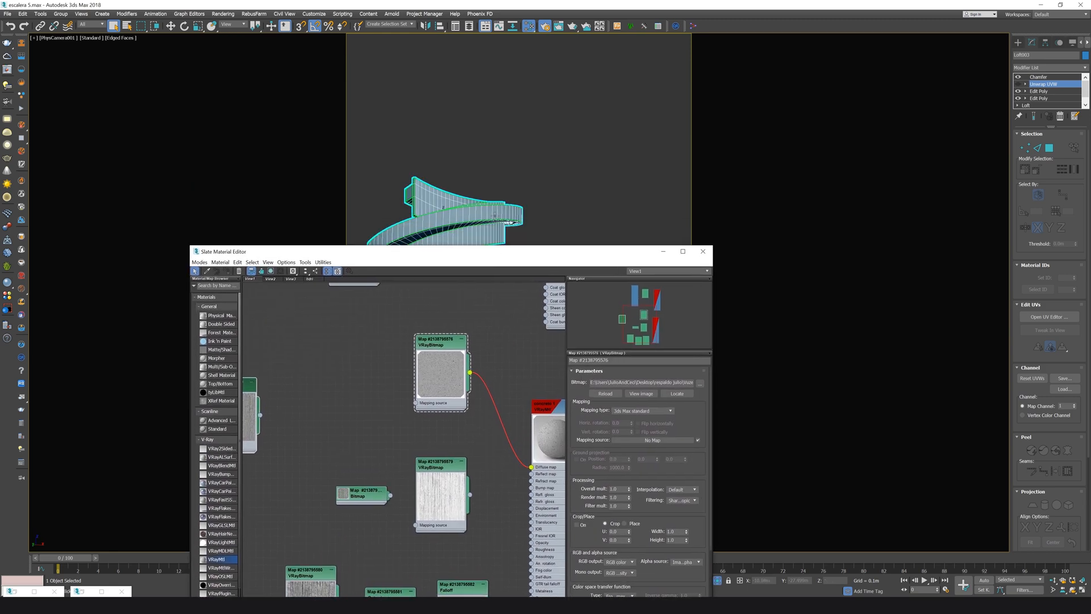
pyautogui.click(1048, 77)
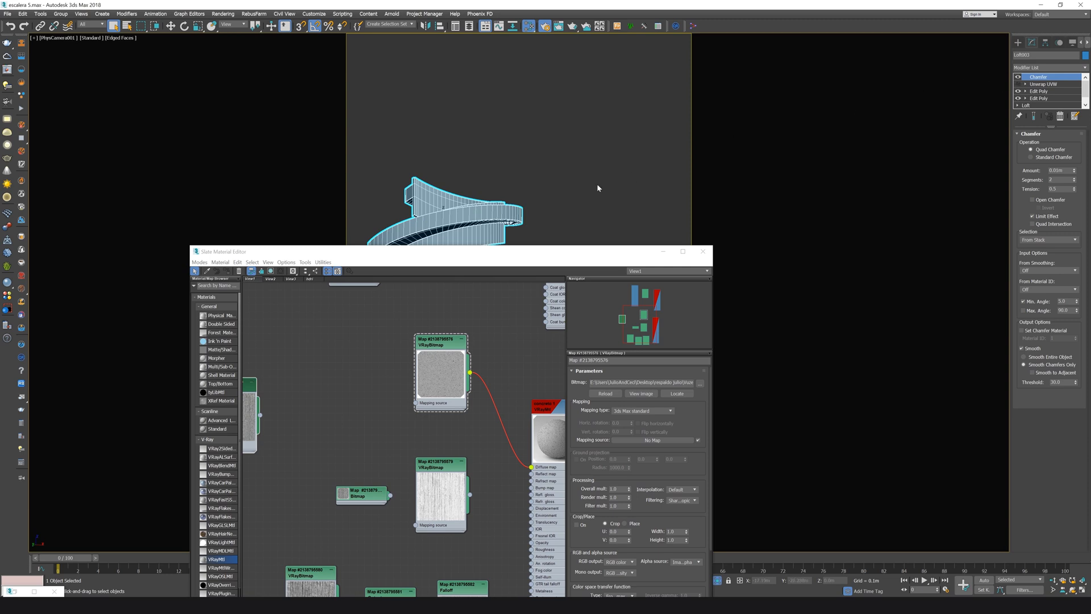
# Bring up the V-Ray frame buffer and run an interactive render of a region around the uppermost ramp
pyautogui.moveTo(551, 251); pyautogui.dragTo(216, 120)
pyautogui.click(14, 592)
pyautogui.moveTo(319, 105); pyautogui.dragTo(720, 108)
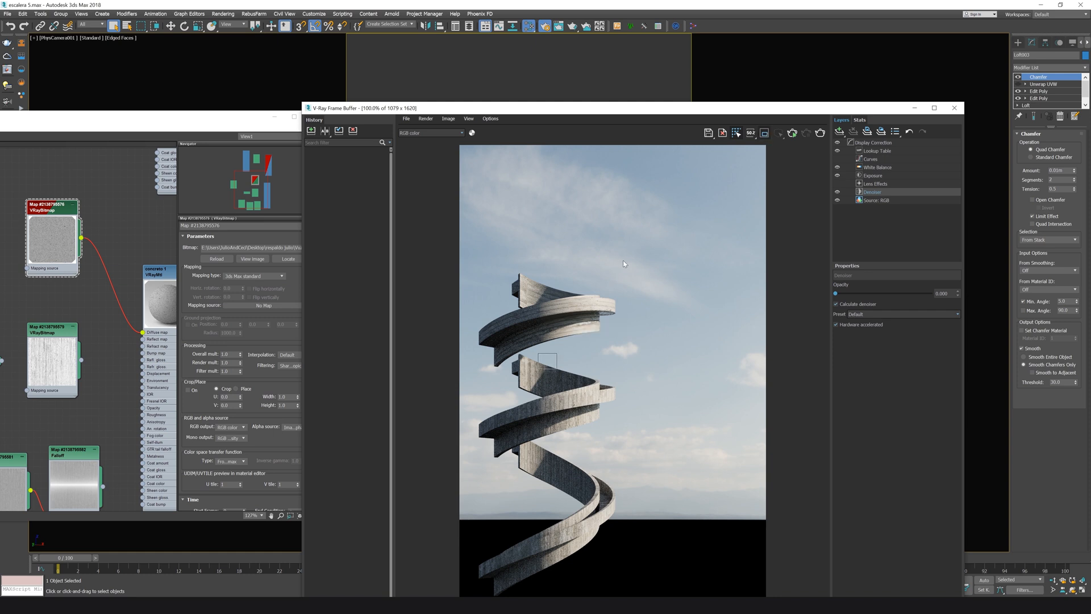
pyautogui.moveTo(638, 256); pyautogui.dragTo(467, 373)
pyautogui.click(793, 133)
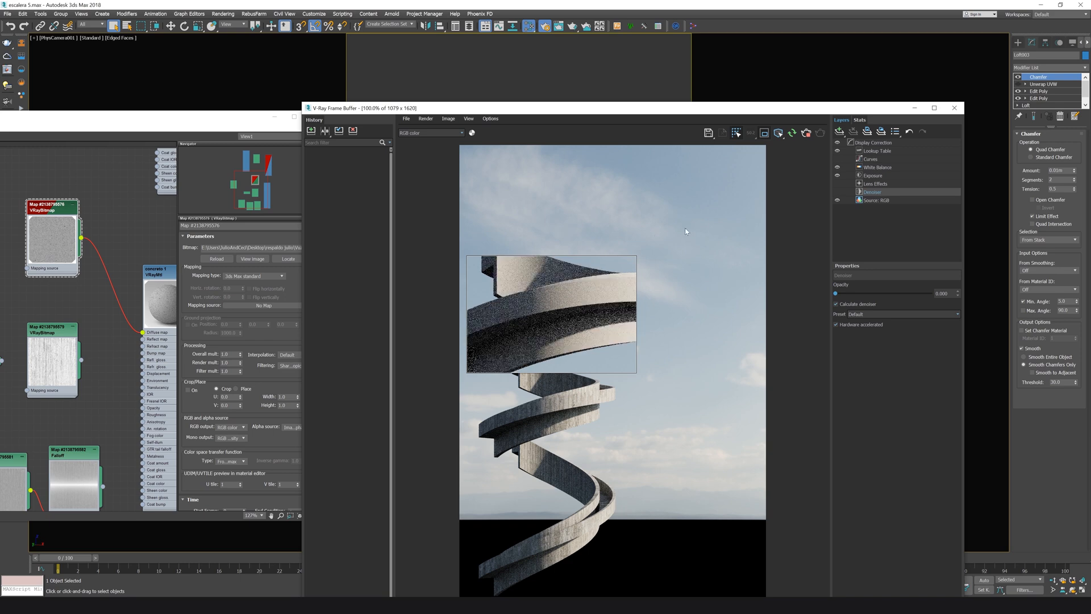
pyautogui.moveTo(700, 218); pyautogui.dragTo(446, 383)
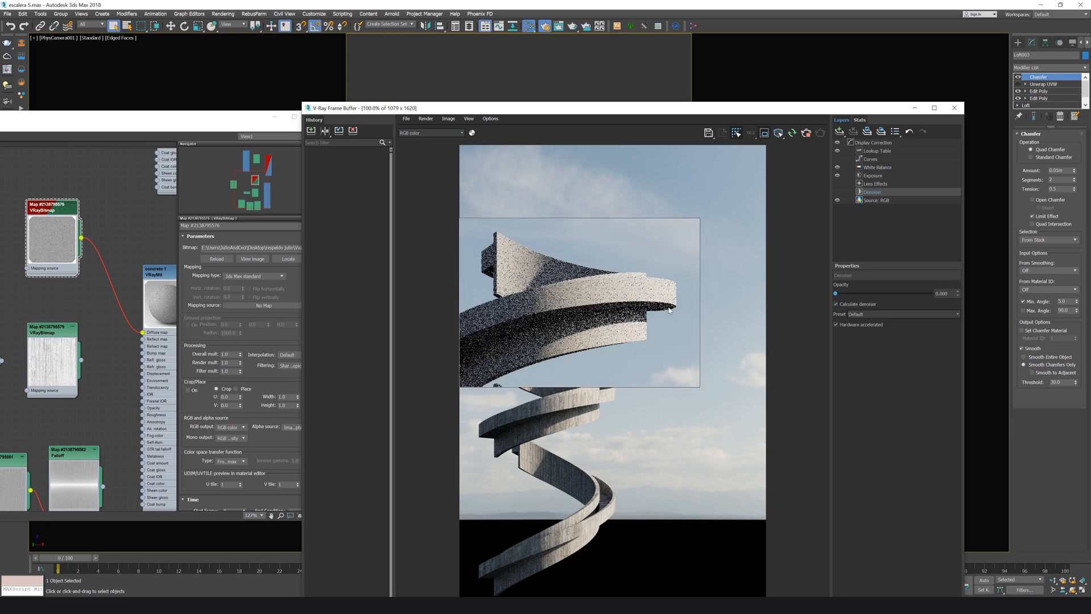
# Add a UVW Map modifier with Box mapping between the ramp's Unwrap UVW and Chamfer modifiers and check the render
pyautogui.moveTo(255, 115); pyautogui.dragTo(611, 91)
pyautogui.moveTo(491, 241); pyautogui.dragTo(376, 251, button='middle')
pyautogui.scroll(-1, 496, 180)
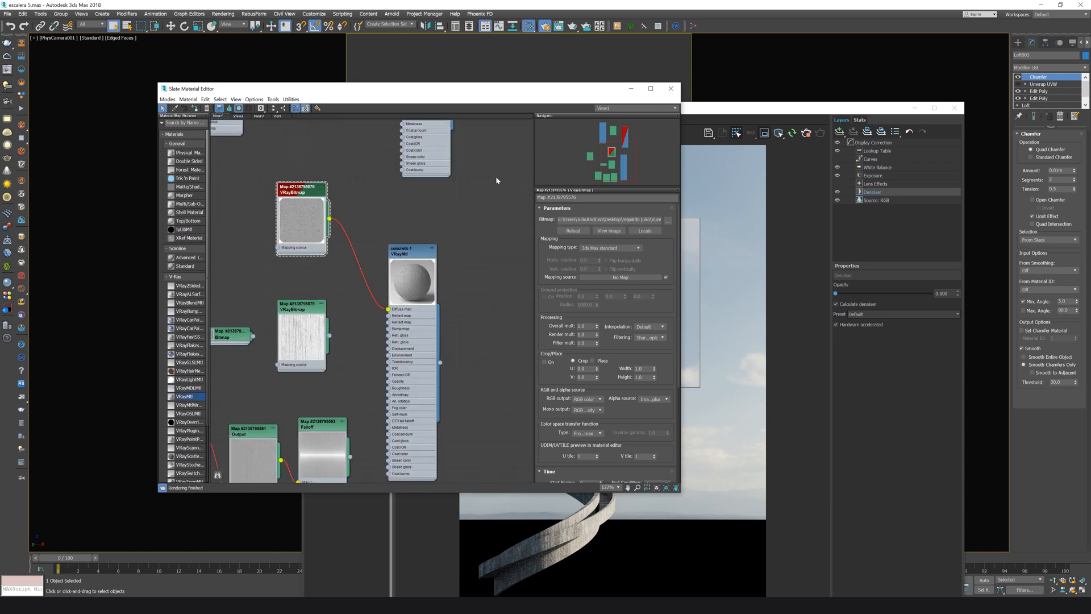
pyautogui.click(1045, 85)
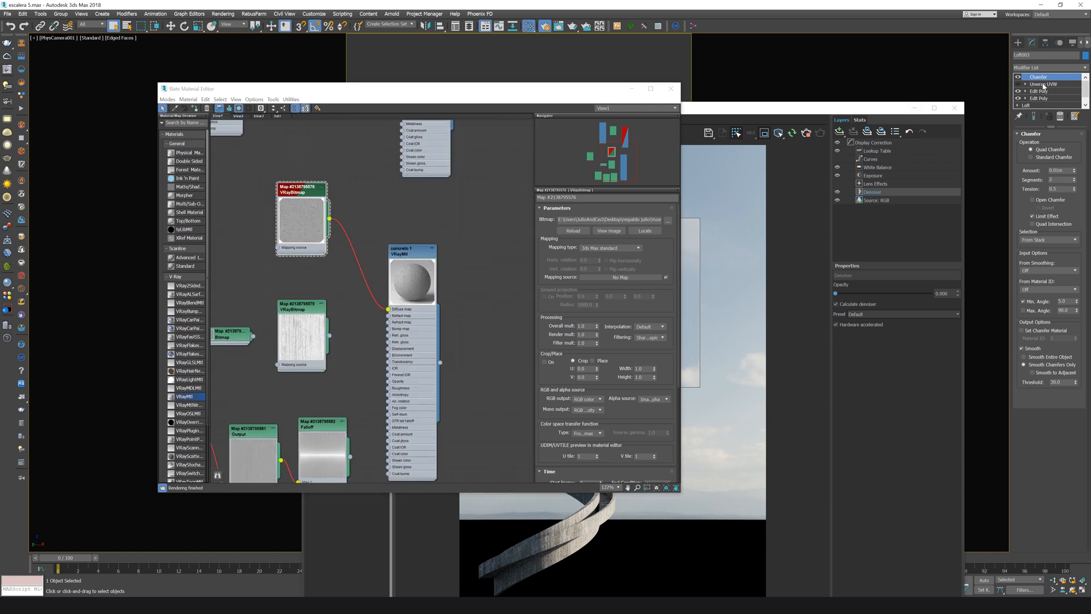
pyautogui.click(1085, 68)
pyautogui.write('uvw')
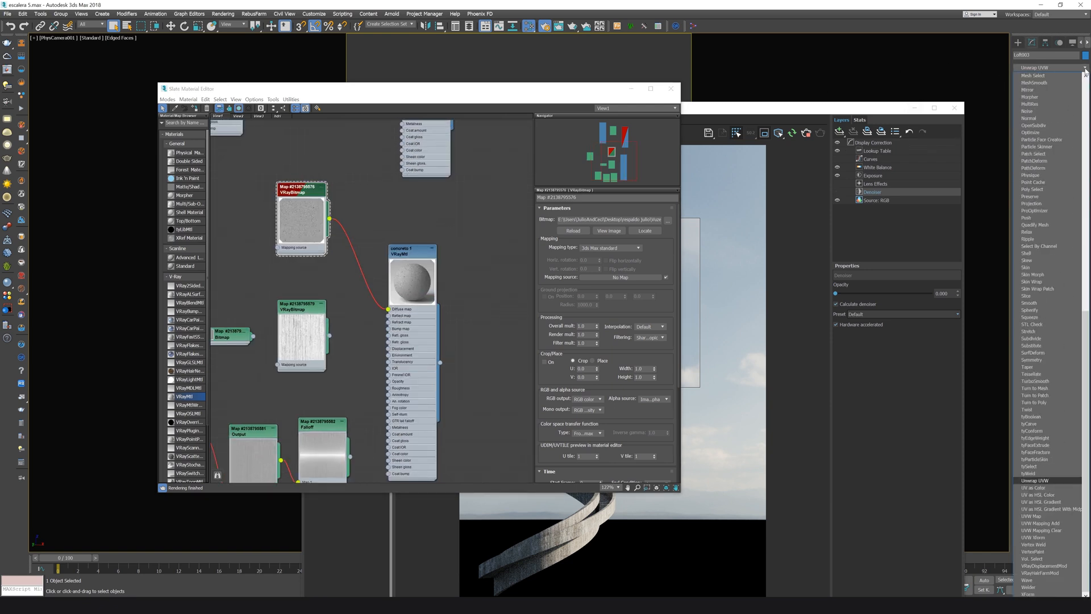
pyautogui.press('Return')
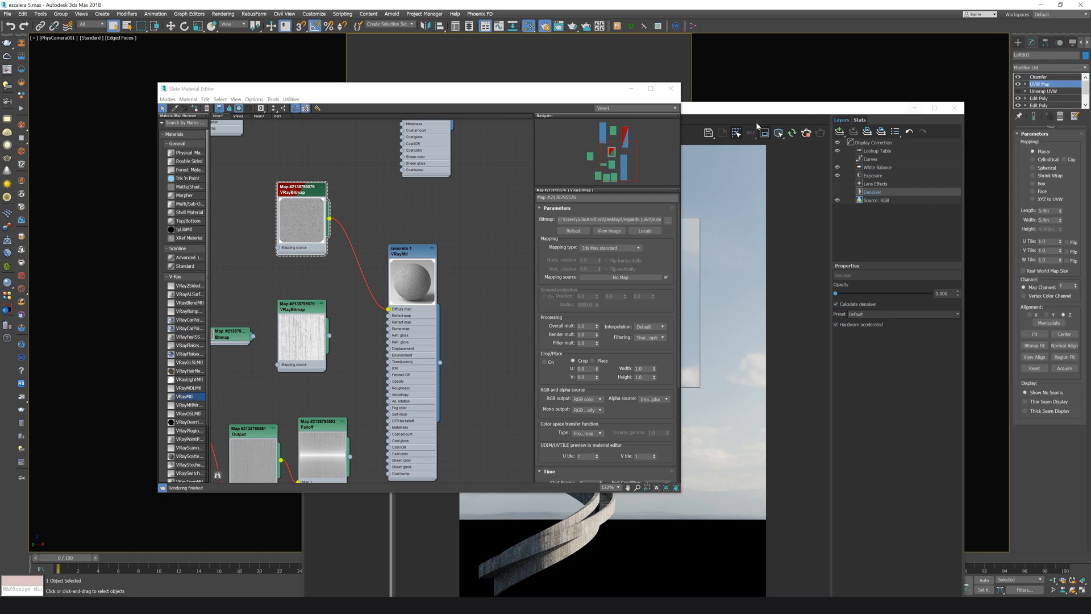
pyautogui.moveTo(600, 100); pyautogui.dragTo(274, 125)
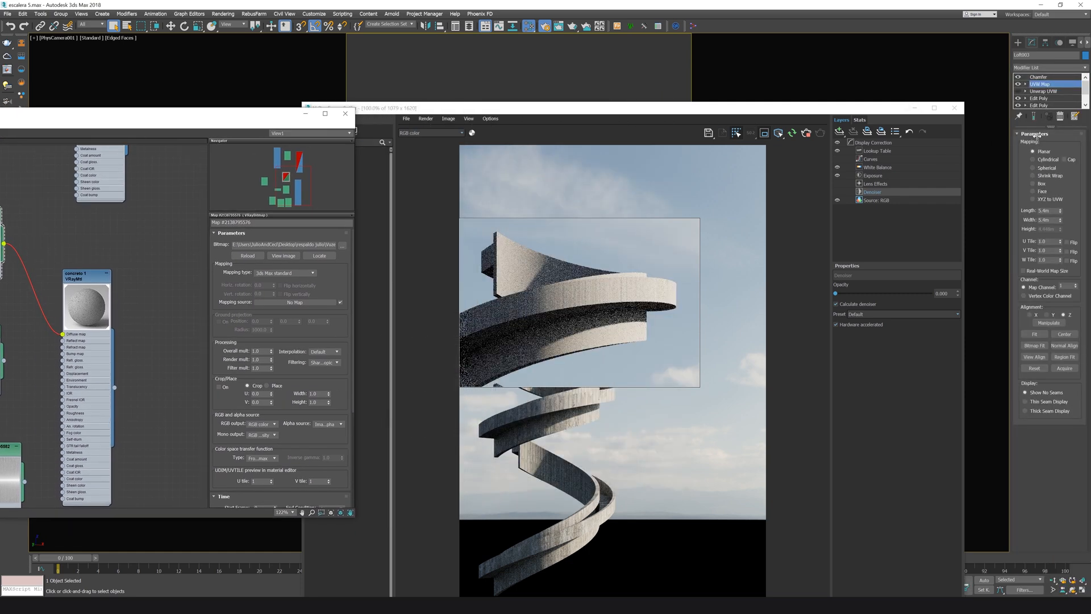
pyautogui.click(1033, 184)
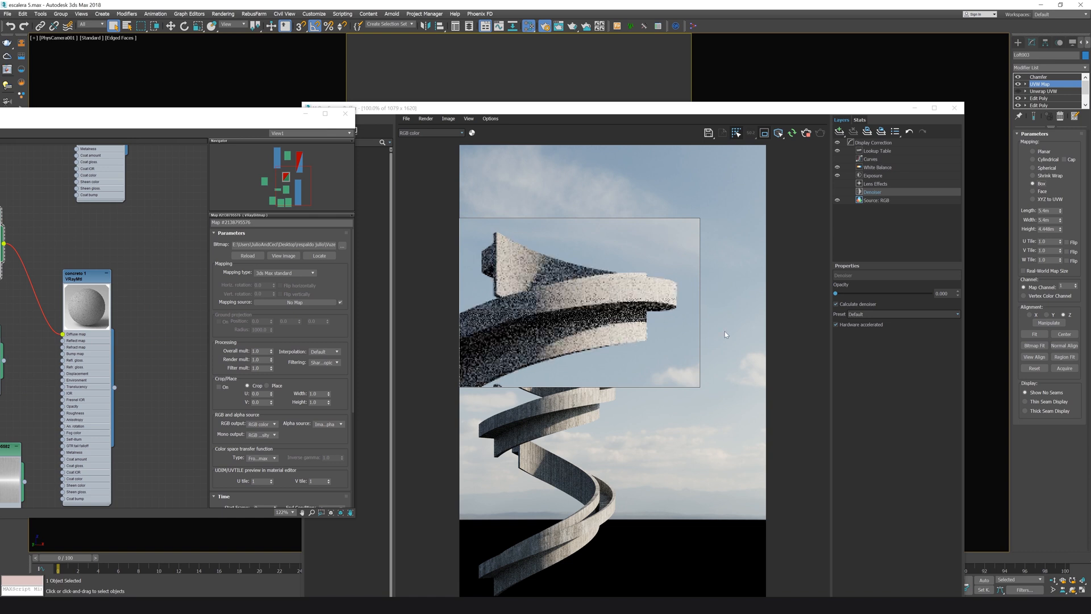
pyautogui.moveTo(1055, 210); pyautogui.dragTo(1012, 213)
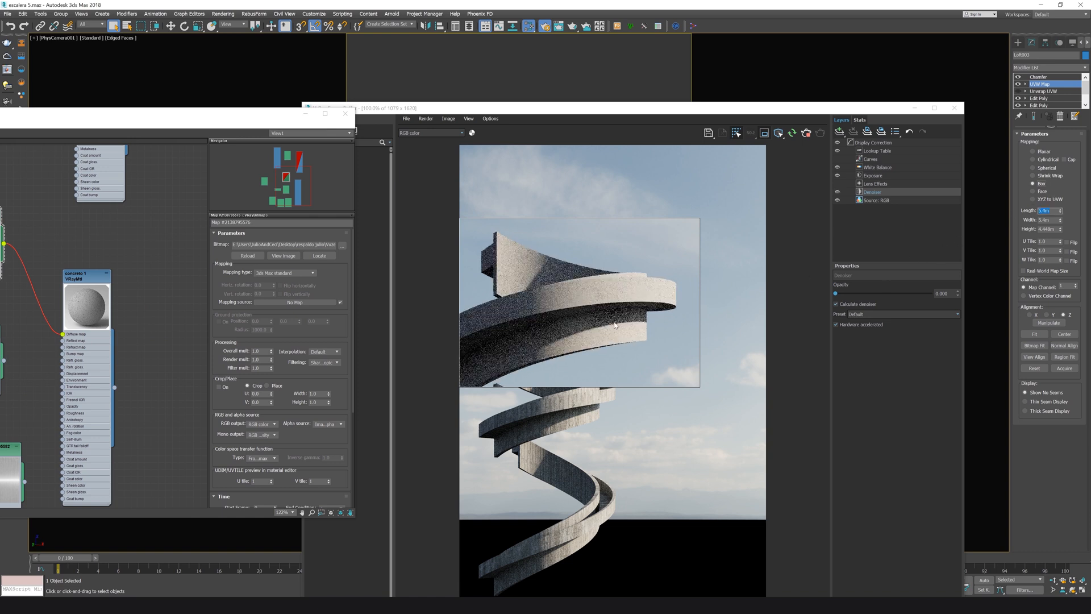
pyautogui.click(556, 291)
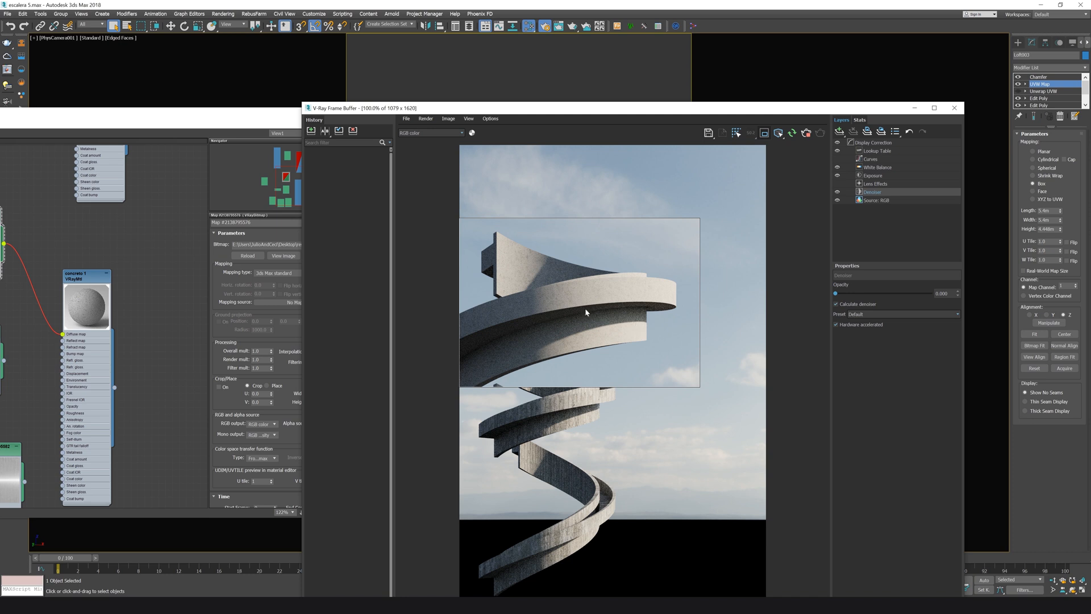
# Disable the ramp's UVW Map modifier and connect a new VRayTriplanarTex map to the diffuse bitmap's mapping source
pyautogui.click(1018, 85)
pyautogui.click(1018, 91)
pyautogui.click(279, 121)
pyautogui.moveTo(243, 122); pyautogui.dragTo(739, 162)
pyautogui.moveTo(527, 297); pyautogui.dragTo(637, 282, button='middle')
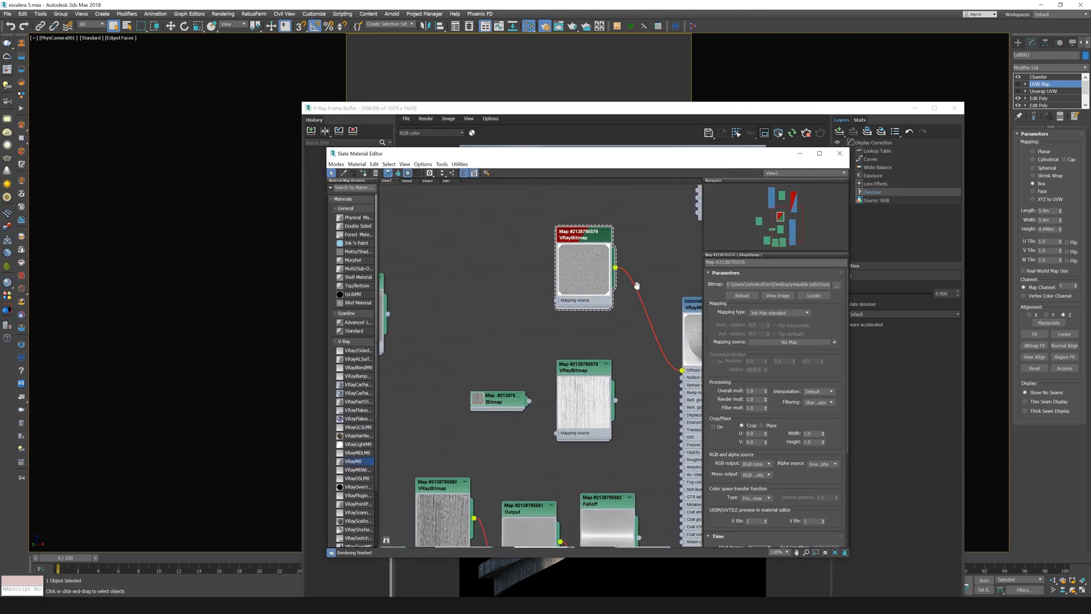
pyautogui.scroll(2, 541, 304)
pyautogui.moveTo(563, 298); pyautogui.dragTo(475, 308)
pyautogui.moveTo(526, 341)
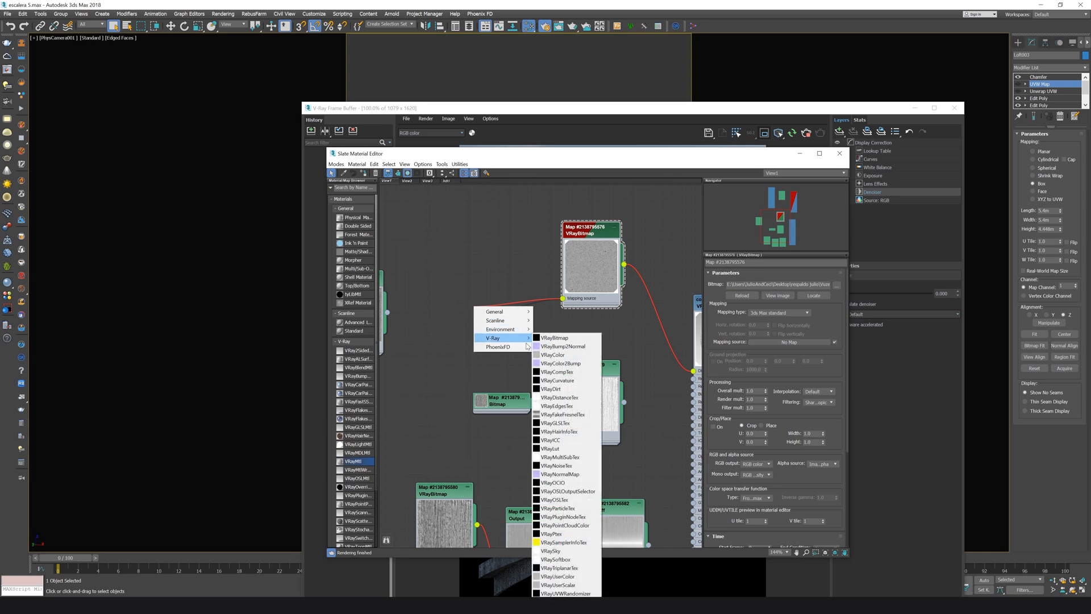
pyautogui.click(560, 568)
pyautogui.moveTo(594, 159); pyautogui.dragTo(180, 100)
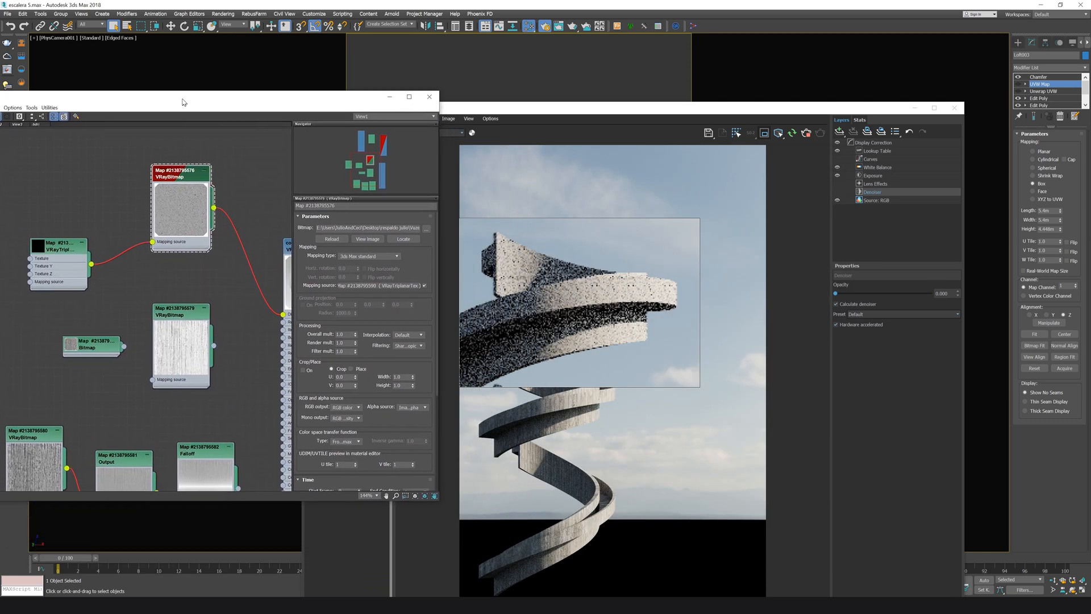
# Set the VRayTriplanarTex size to 8 m, check the render, and stop it
pyautogui.moveTo(135, 222); pyautogui.dragTo(112, 215, button='middle')
pyautogui.moveTo(166, 250); pyautogui.dragTo(192, 239, button='middle')
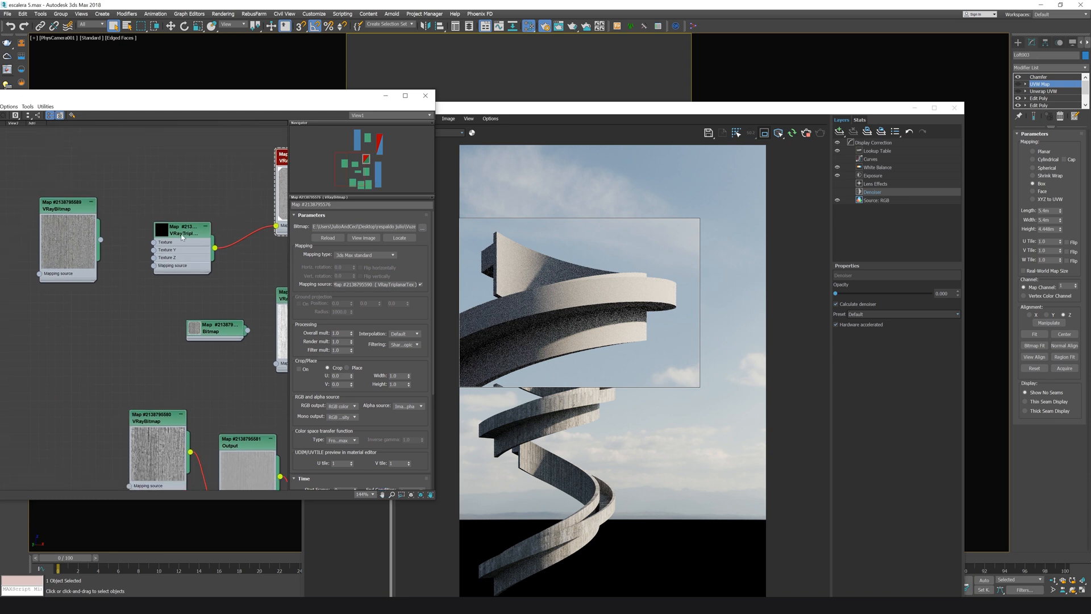
pyautogui.doubleClick(188, 233)
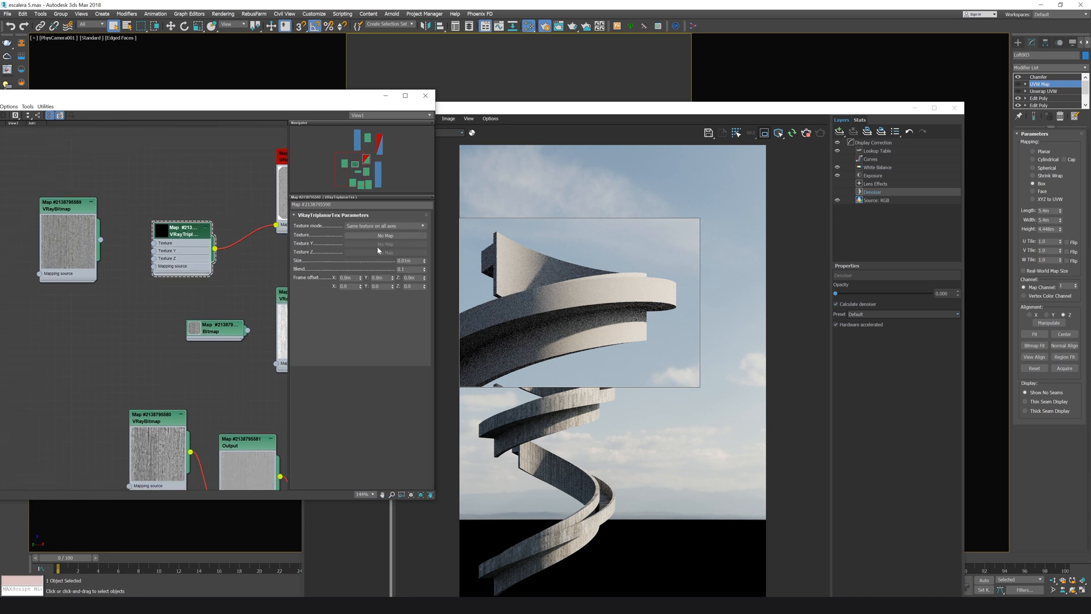
pyautogui.doubleClick(404, 260)
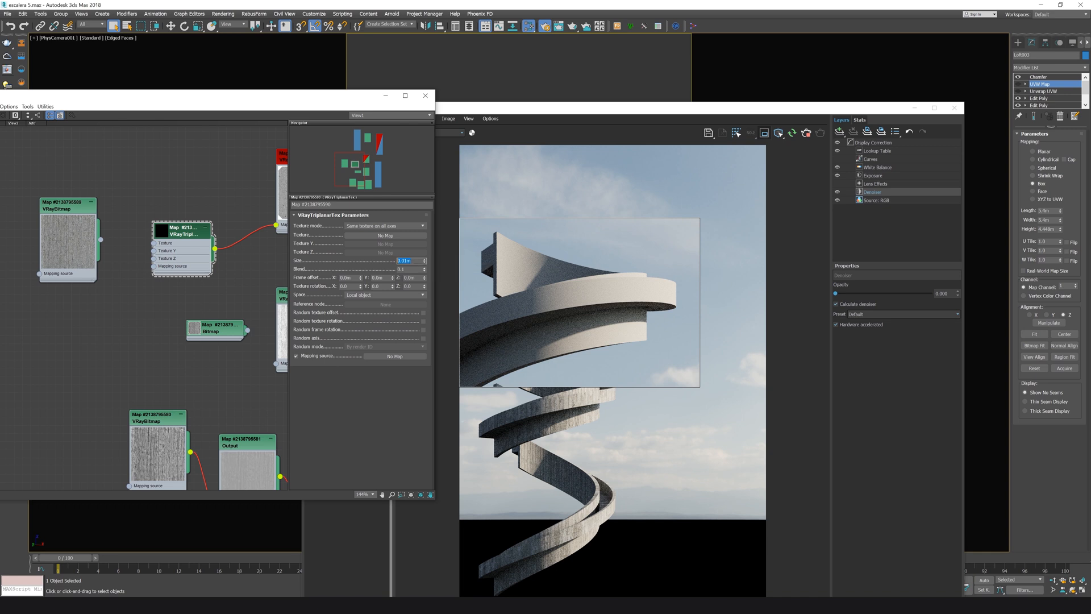
pyautogui.write('8')
pyautogui.press('Return')
pyautogui.click(810, 140)
# Delete the ramp's UVW Map modifier and re-enable its Unwrap UVW modifier
pyautogui.rightClick(1025, 88)
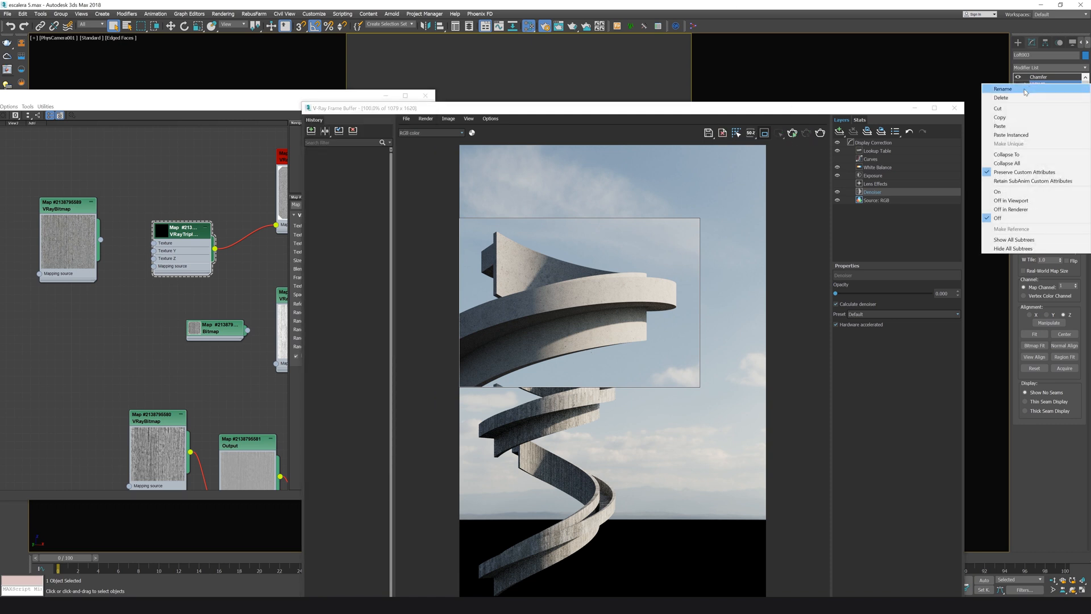
pyautogui.click(1018, 99)
pyautogui.click(1043, 85)
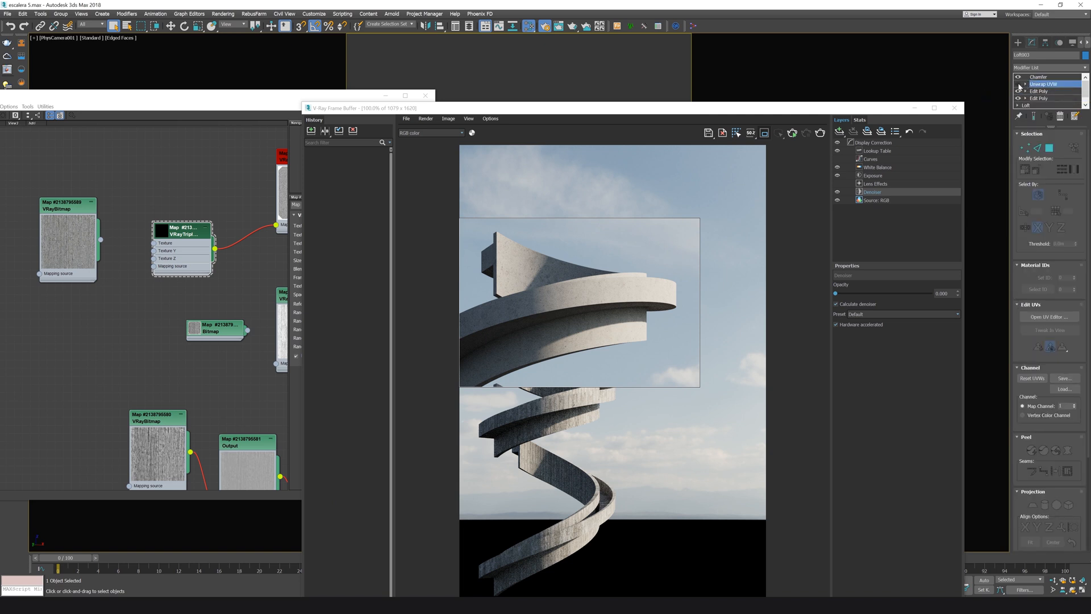
# Delete the VRayTriplanarTex map together with the plain concrete bitmap it drives
pyautogui.click(279, 217)
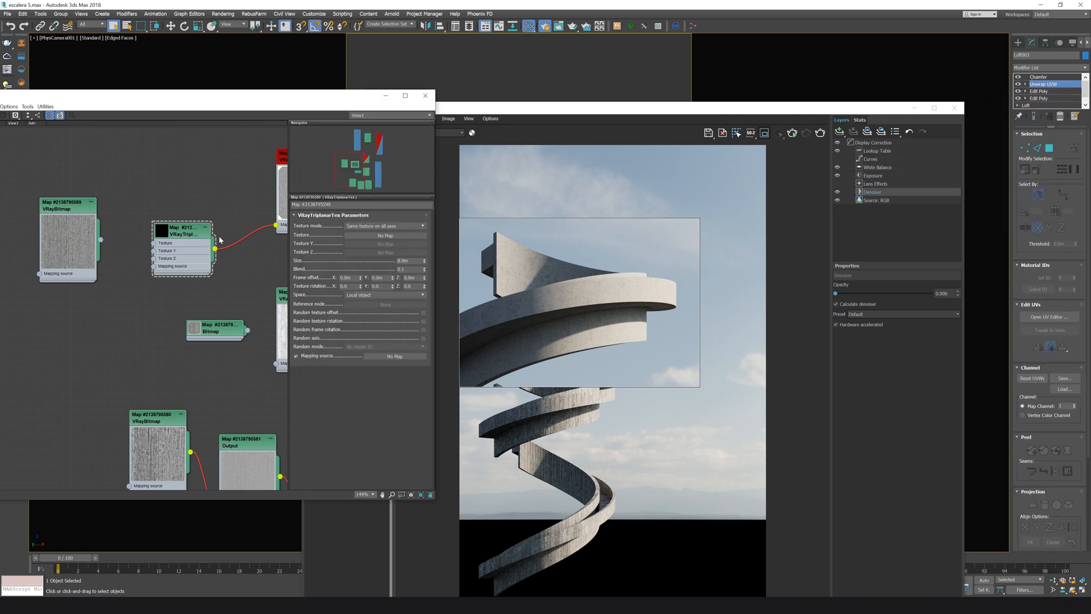
pyautogui.moveTo(279, 217); pyautogui.dragTo(235, 236, button='middle')
pyautogui.scroll(-1, 235, 236)
pyautogui.moveTo(267, 165); pyautogui.dragTo(163, 274)
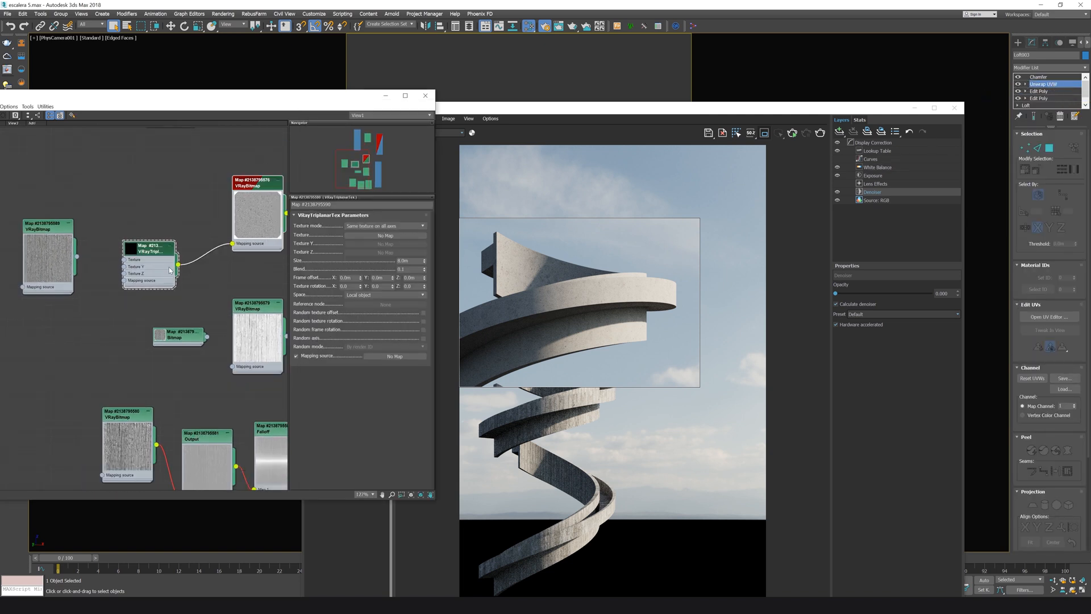
pyautogui.press('Delete')
# Connect the duplicated streaked bitmap to concrete 1's diffuse map, the pale bitmap to its bump map, and the Falloff to its reflection glossiness
pyautogui.moveTo(185, 254); pyautogui.dragTo(133, 270, button='middle')
pyautogui.moveTo(17, 247); pyautogui.dragTo(189, 240)
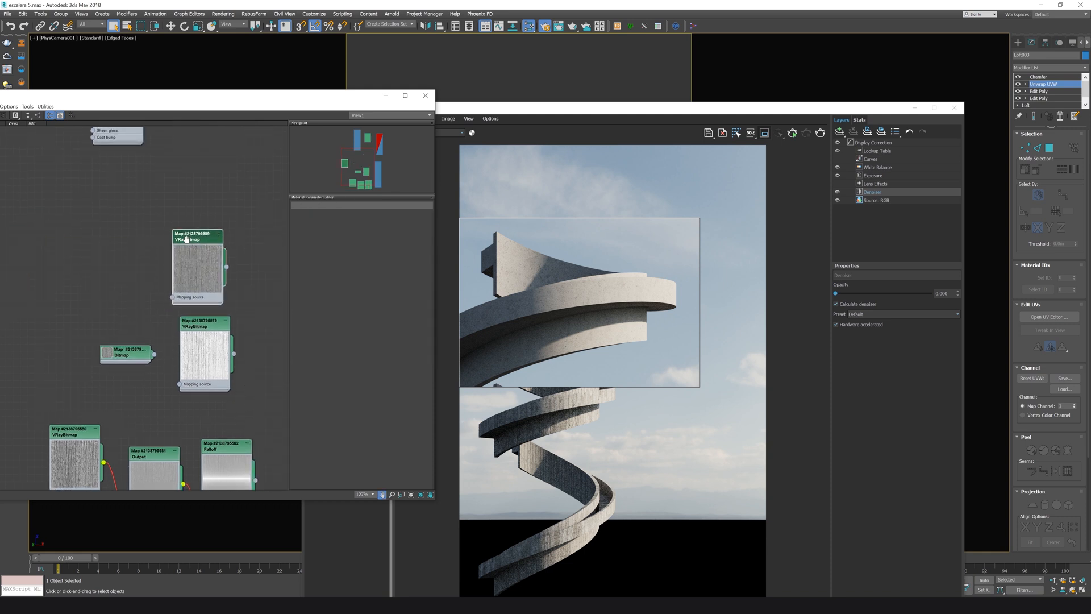
pyautogui.moveTo(188, 239); pyautogui.dragTo(113, 249, button='middle')
pyautogui.moveTo(151, 276); pyautogui.dragTo(220, 338)
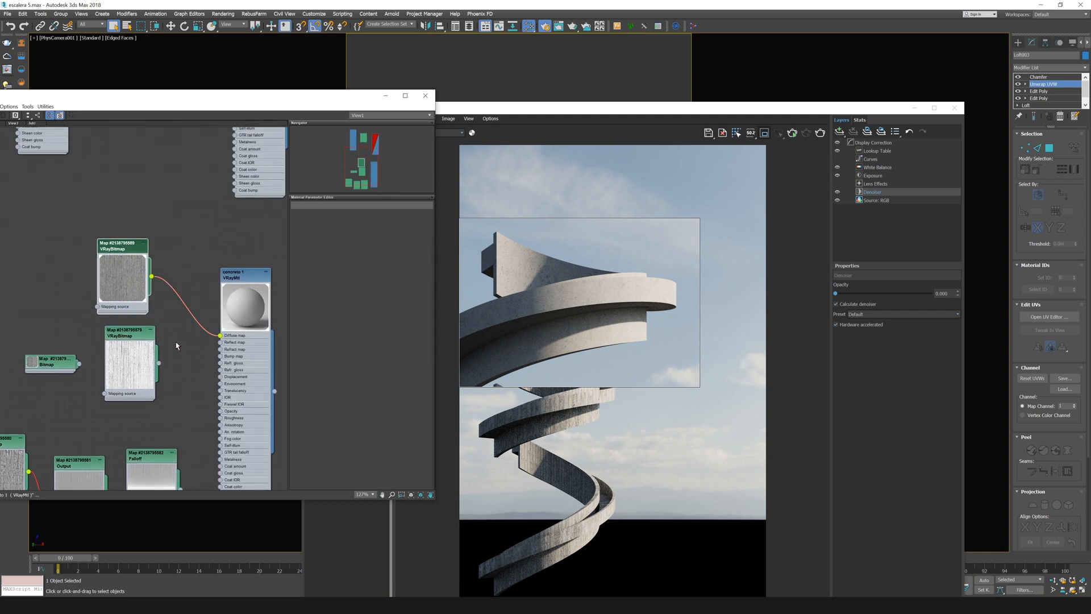
pyautogui.moveTo(175, 343); pyautogui.dragTo(169, 310, button='middle')
pyautogui.moveTo(152, 330); pyautogui.dragTo(213, 323)
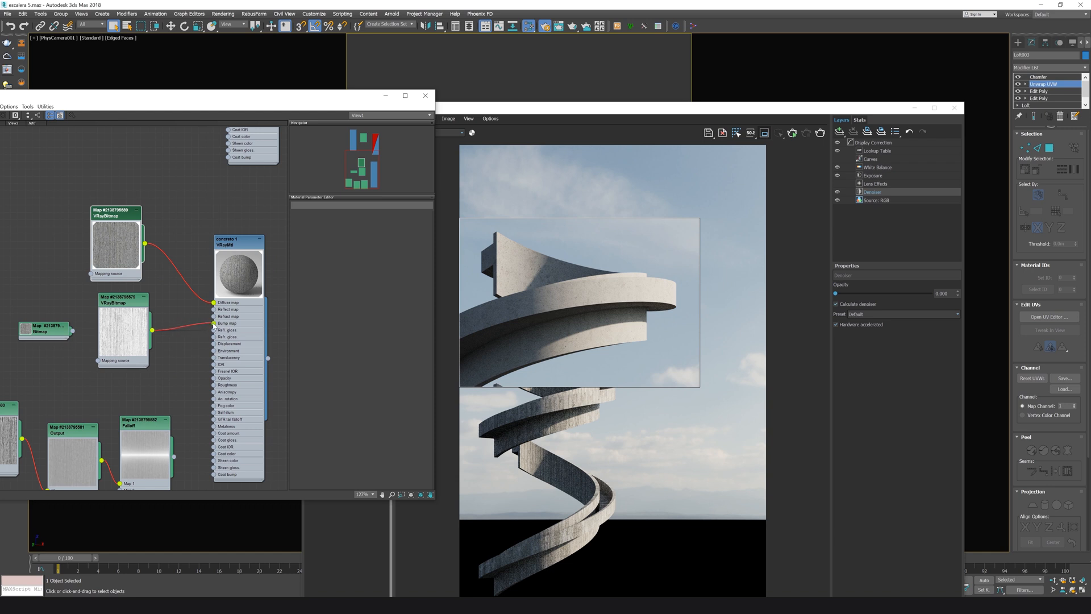
pyautogui.moveTo(174, 456); pyautogui.dragTo(214, 330)
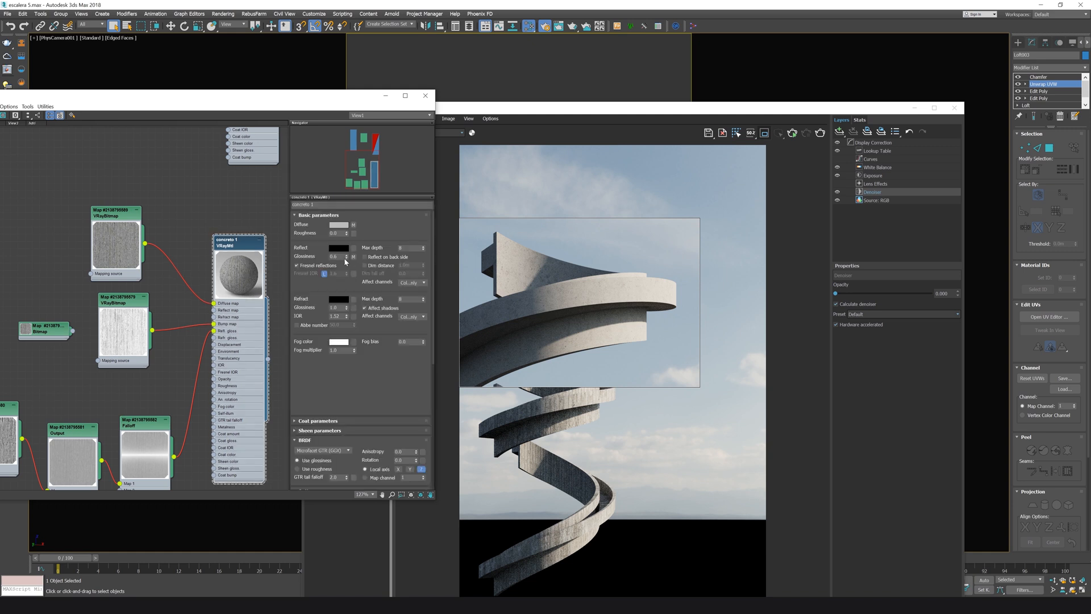
# Set the concrete 1 material's reflection color to white and bring the frame buffer forward
pyautogui.click(343, 251)
pyautogui.moveTo(217, 89); pyautogui.dragTo(284, 90)
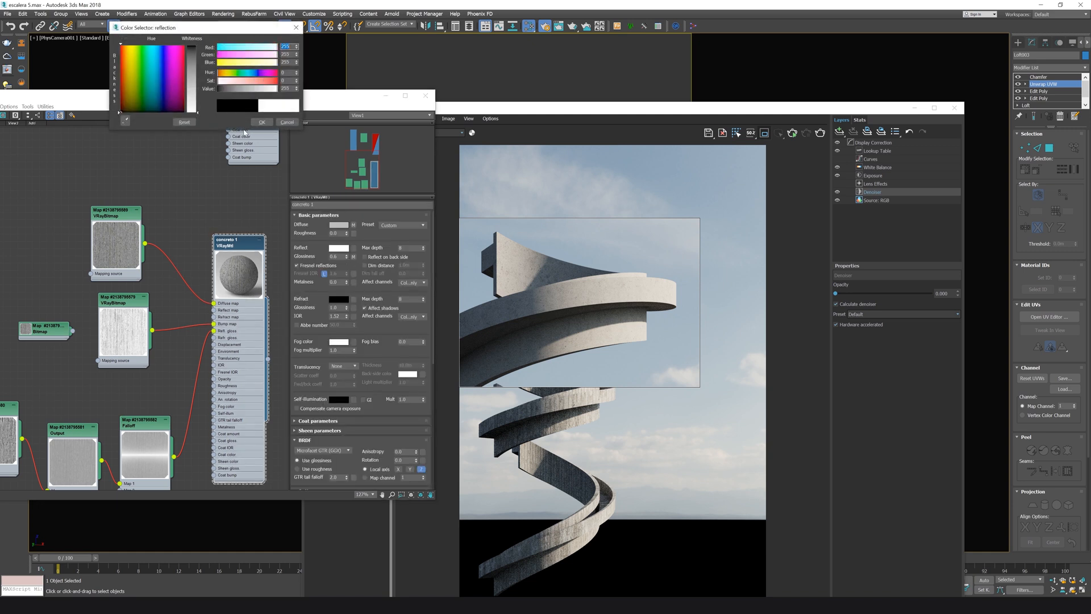
pyautogui.click(262, 122)
pyautogui.click(472, 109)
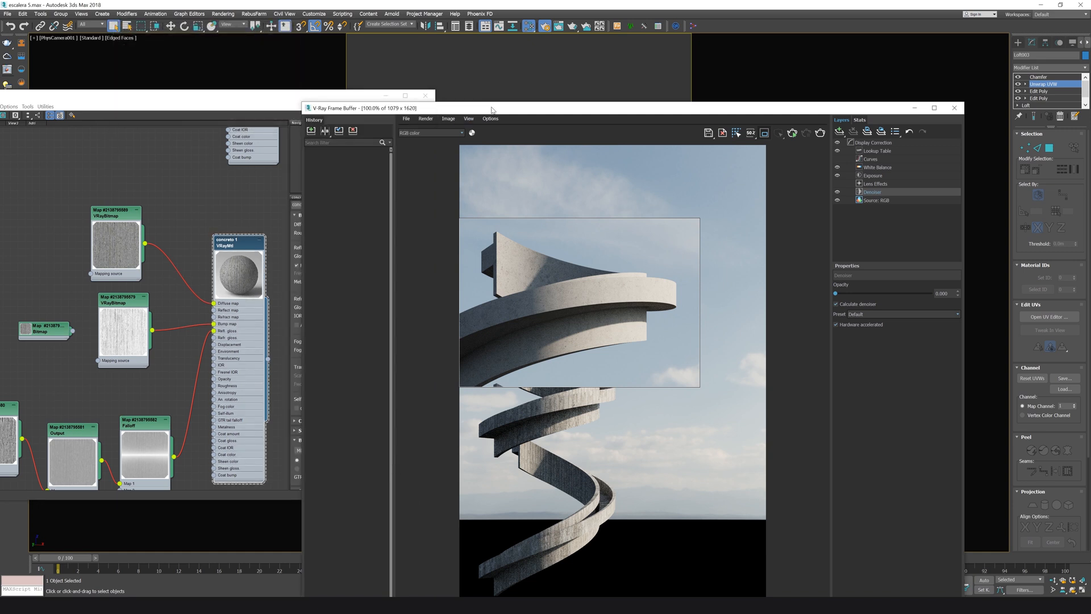
# Restart the interactive render and redraw the render region around all the ramps of the spiral tower
pyautogui.moveTo(595, 108); pyautogui.dragTo(565, 63)
pyautogui.scroll(-1, 744, 118)
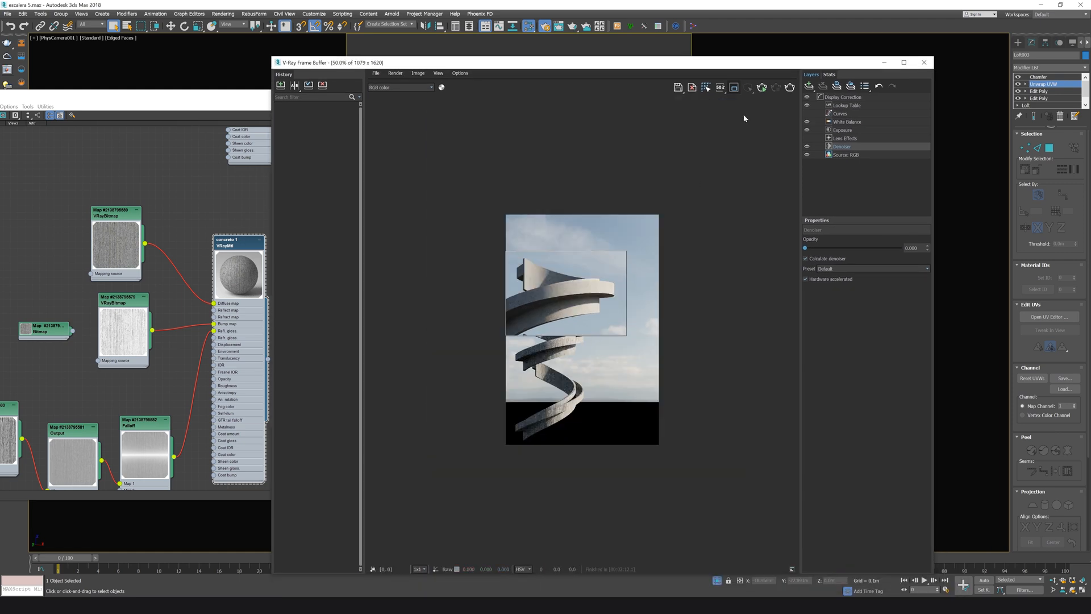
pyautogui.click(764, 88)
pyautogui.scroll(1, 638, 215)
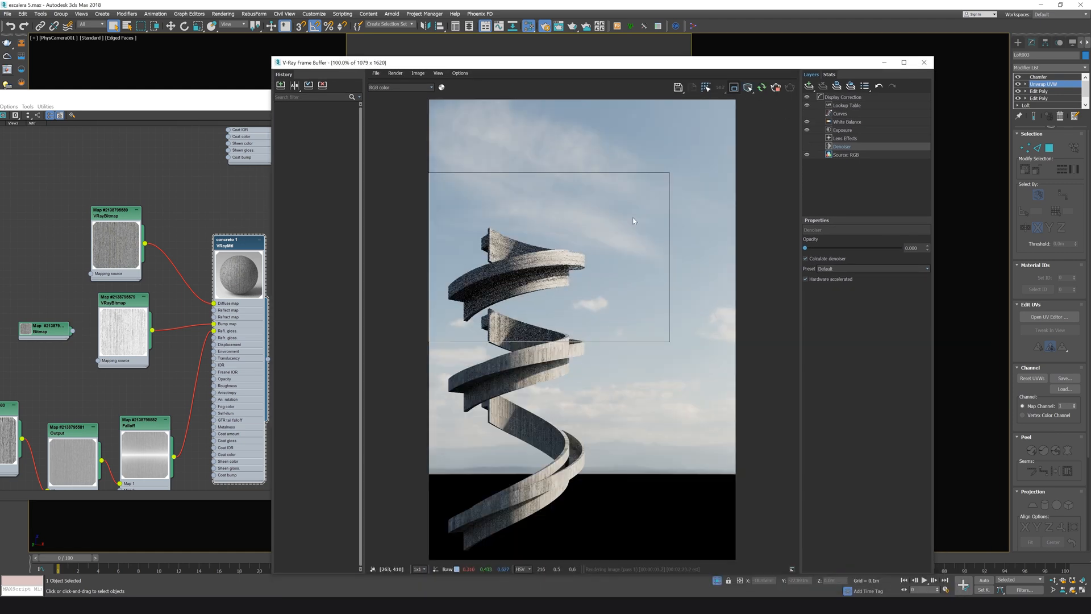
pyautogui.moveTo(628, 202); pyautogui.dragTo(431, 559)
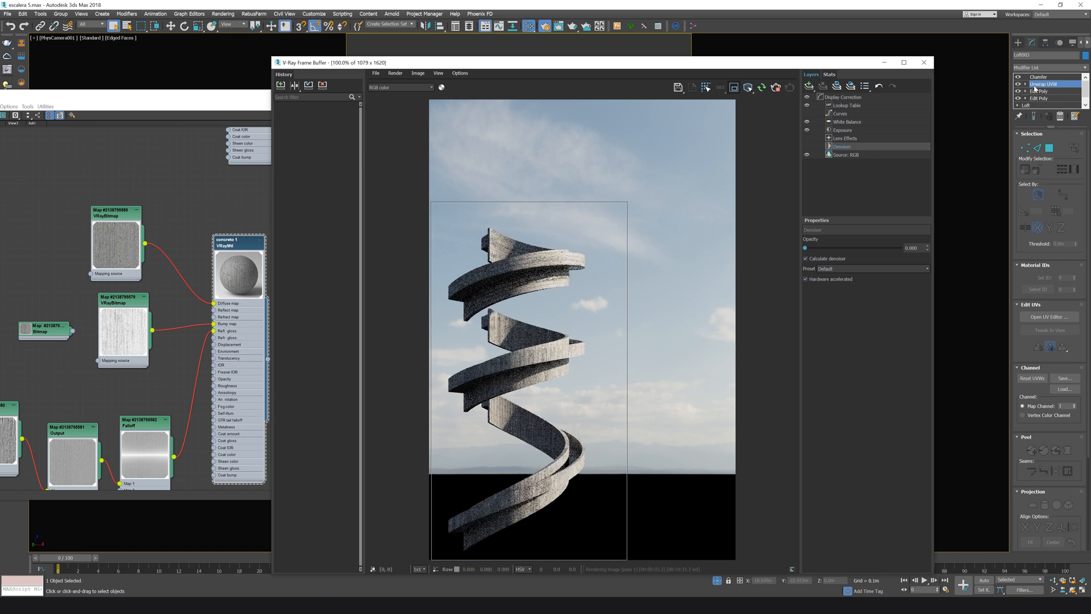
# Try replacing the top ramp's Unwrap UVW modifier with a copy of the middle ramp's, placed above the Chamfer, and render it
pyautogui.rightClick(1043, 85)
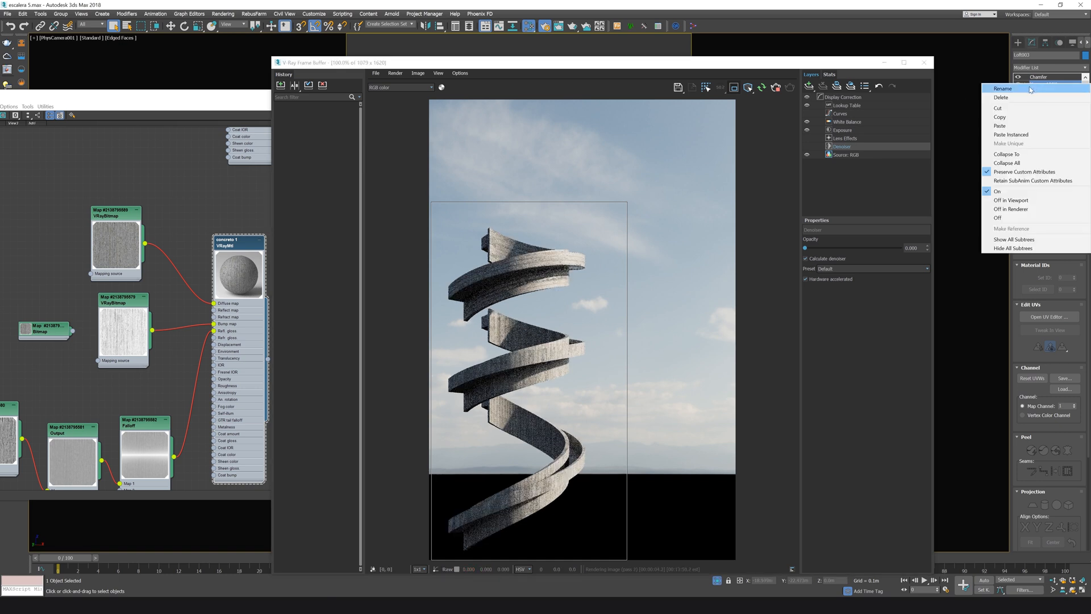
pyautogui.click(998, 108)
pyautogui.moveTo(597, 66); pyautogui.dragTo(556, 402)
pyautogui.click(511, 307)
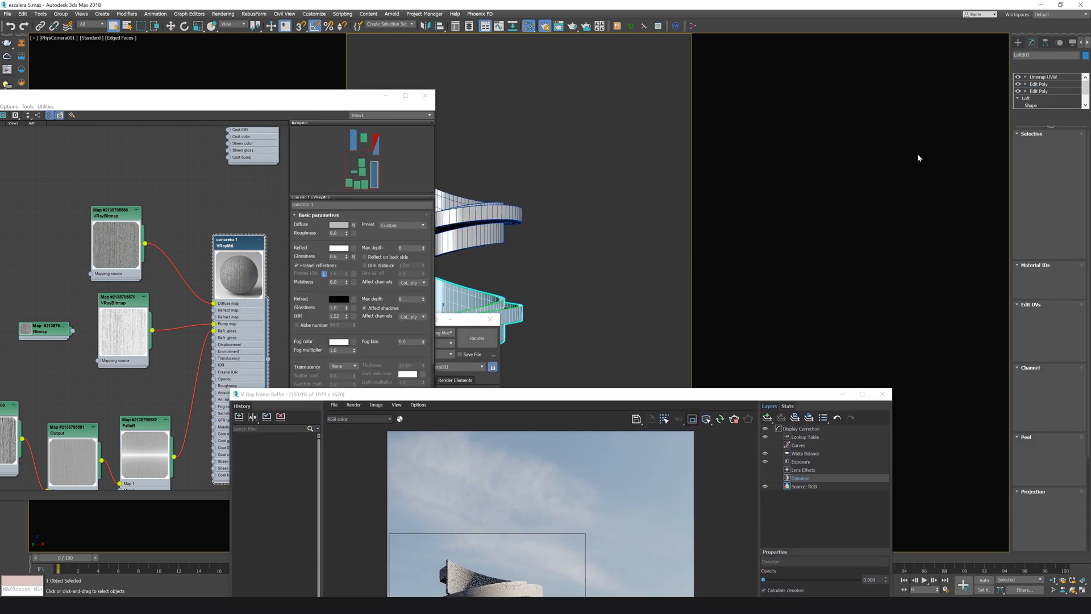
pyautogui.click(502, 222)
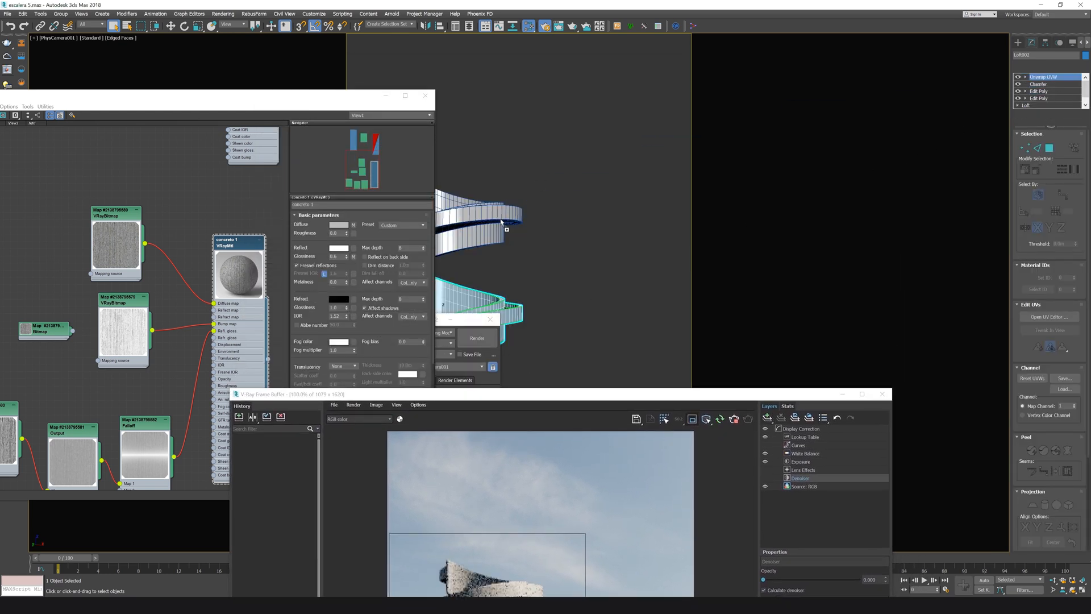
pyautogui.hotkey('shift', 'q')
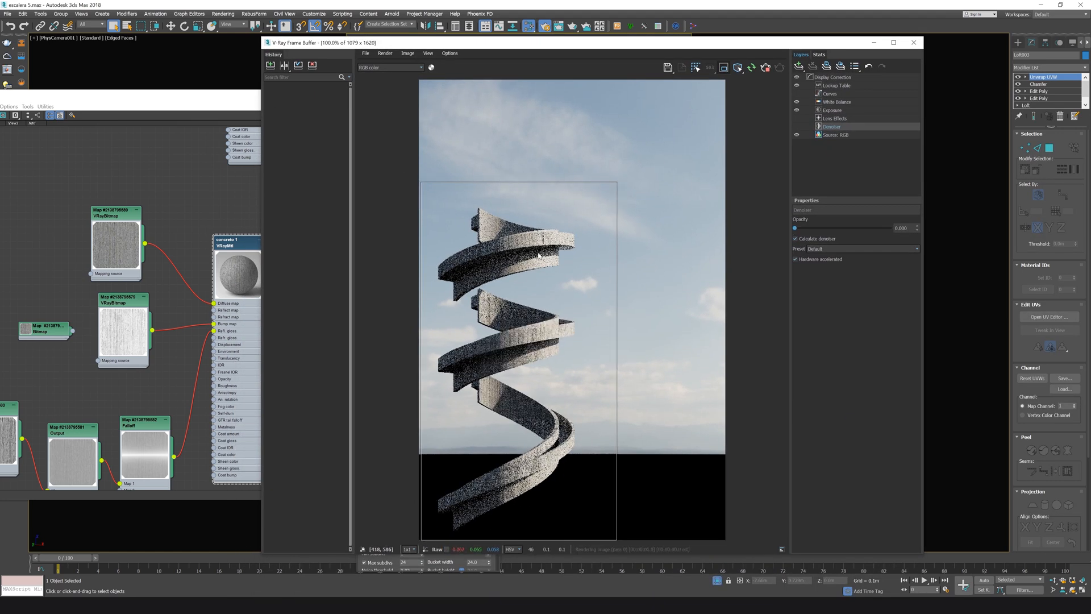
# Delete the Unwrap UVW and Chamfer modifiers together from the top ramp's stack
pyautogui.moveTo(786, 43); pyautogui.dragTo(641, 74)
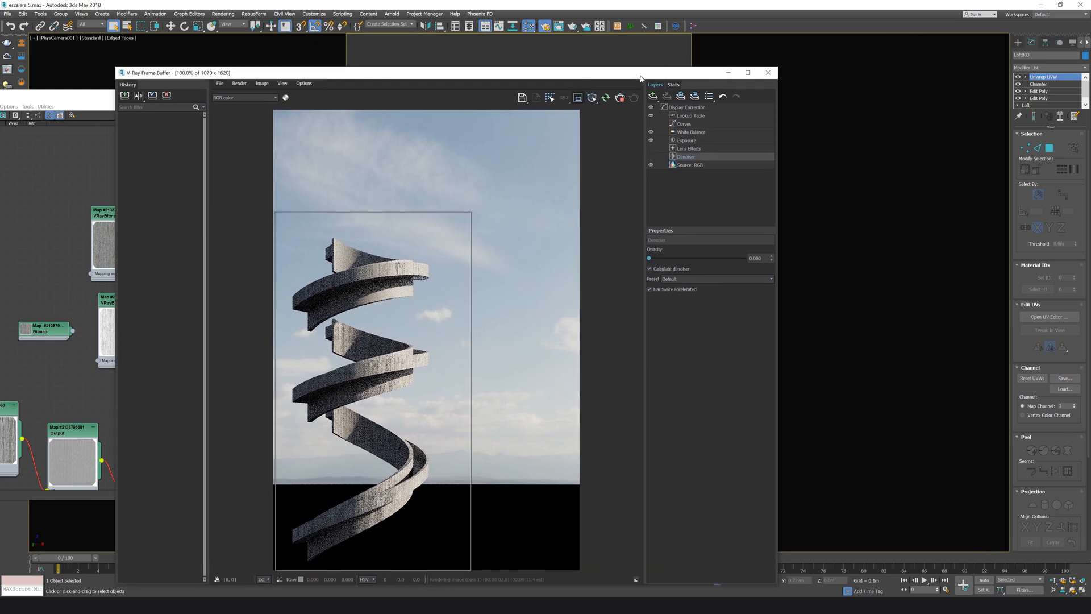
pyautogui.keyDown('ctrl'); pyautogui.click(1039, 85); pyautogui.keyUp('ctrl')
pyautogui.rightClick(1039, 84)
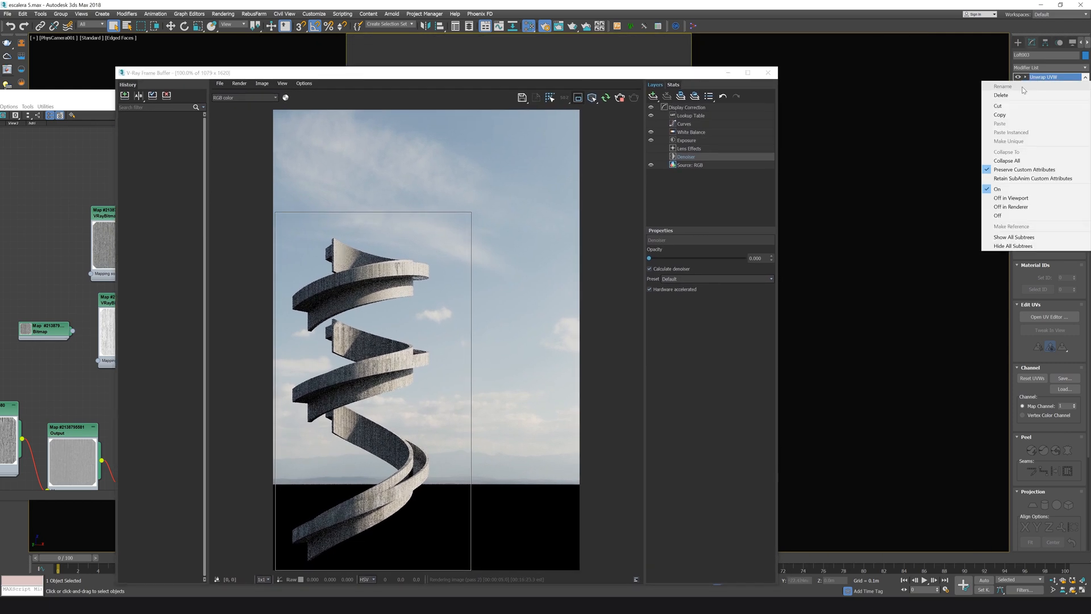
pyautogui.click(1038, 95)
pyautogui.press('Escape')
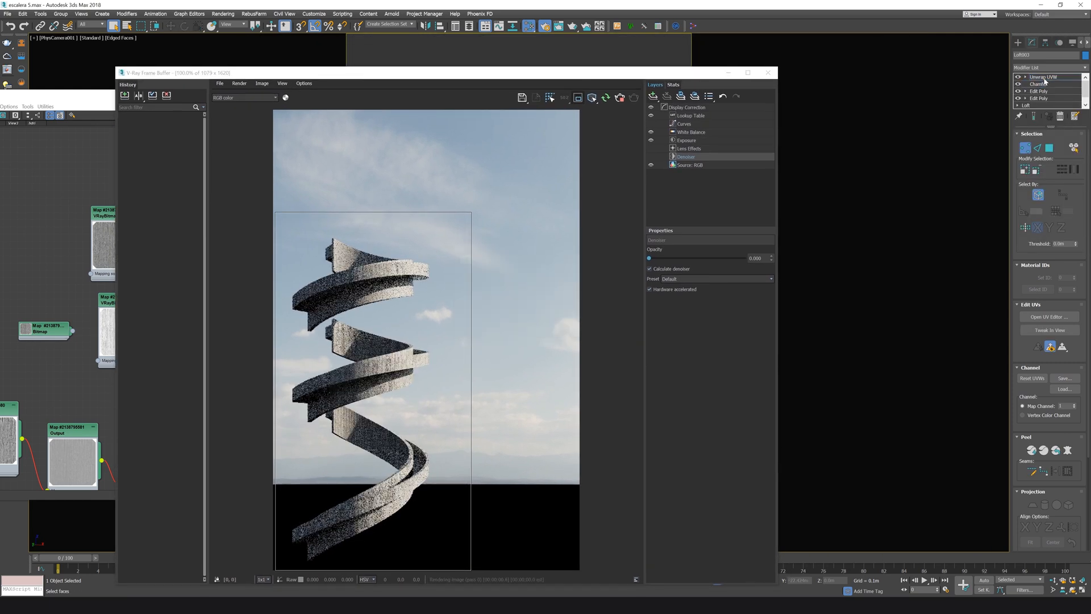
pyautogui.rightClick(1046, 79)
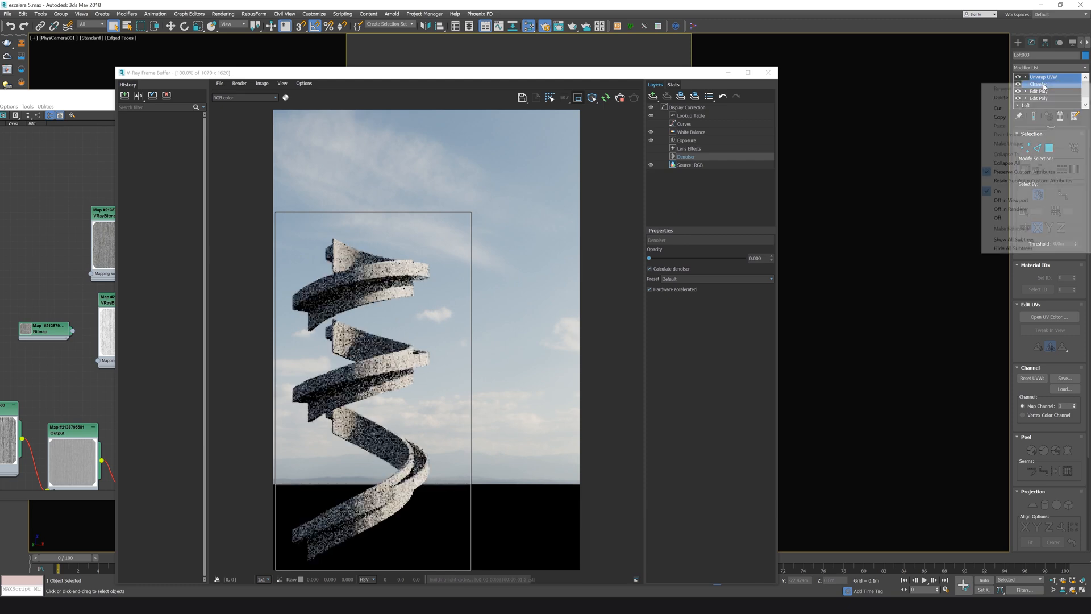
pyautogui.click(1003, 97)
# Copy the middle ramp's Unwrap UVW modifier onto the top ramp and check the render
pyautogui.moveTo(404, 72); pyautogui.dragTo(449, 298)
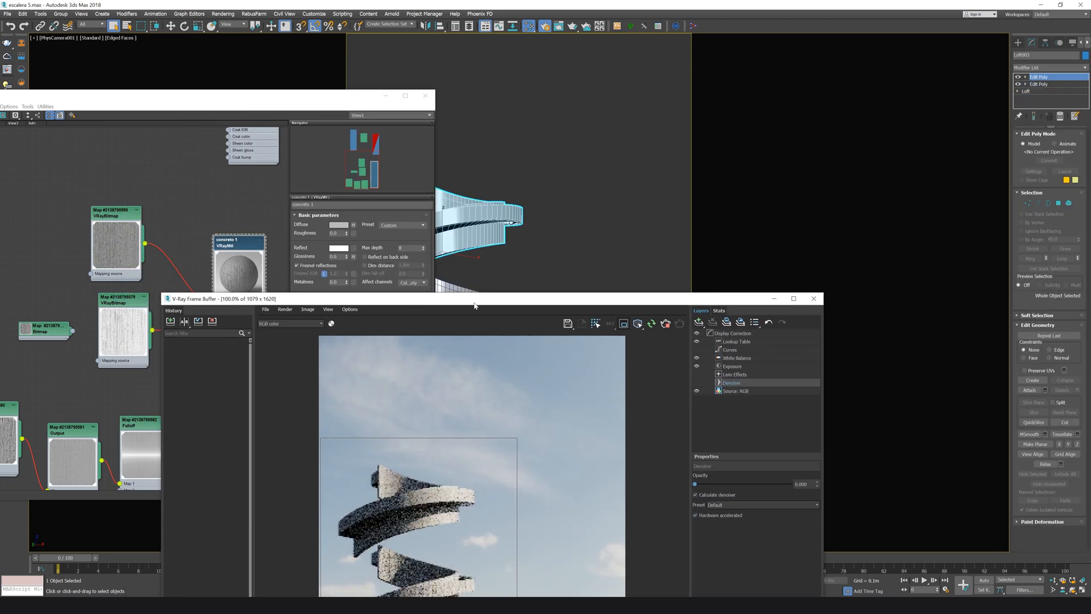
pyautogui.click(448, 290)
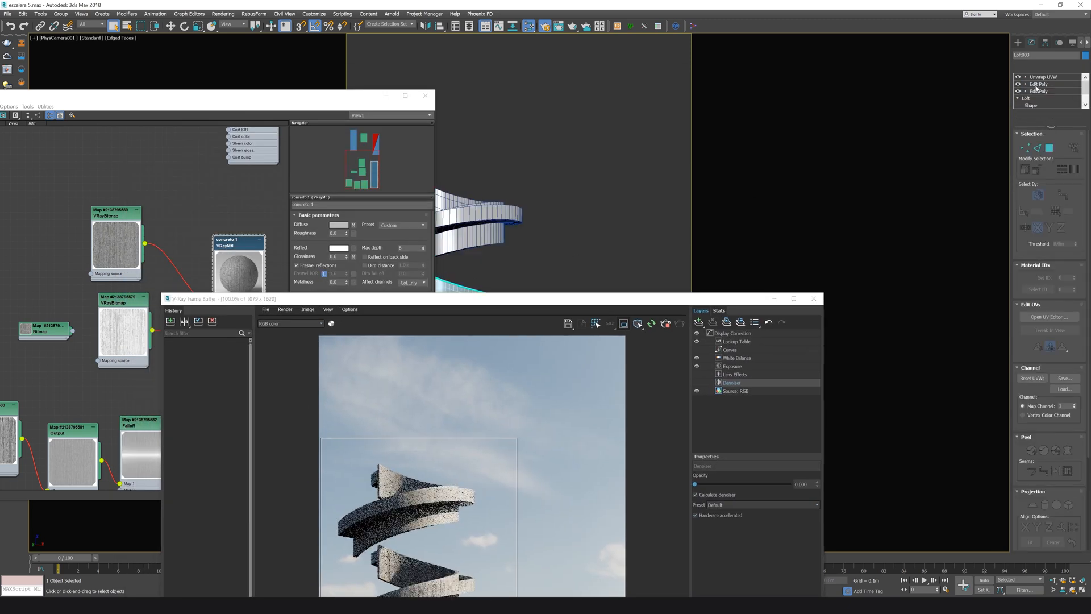
pyautogui.click(509, 220)
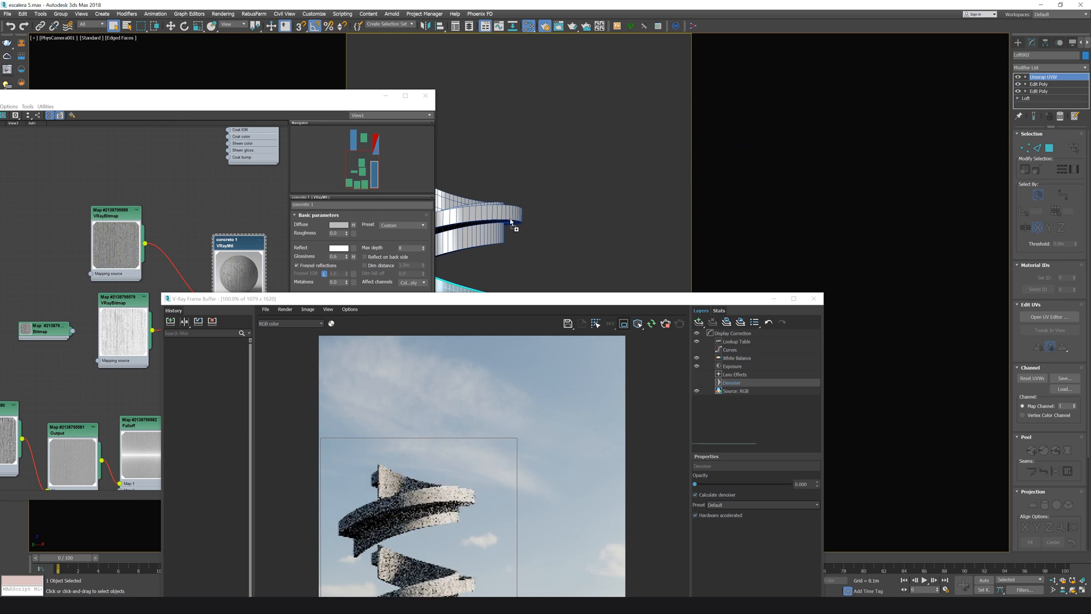
pyautogui.moveTo(549, 300); pyautogui.dragTo(621, 100)
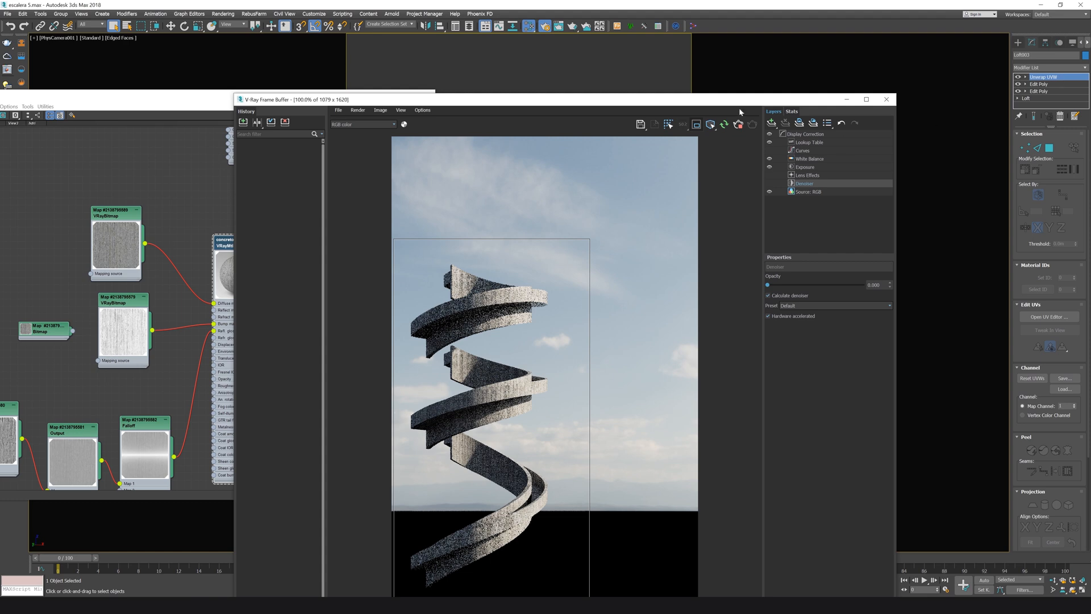
# Add one Chamfer modifier to all three ramps with 2 segments, tension 0.5 and smoothing limited to the chamfers
pyautogui.moveTo(740, 112); pyautogui.dragTo(702, 358)
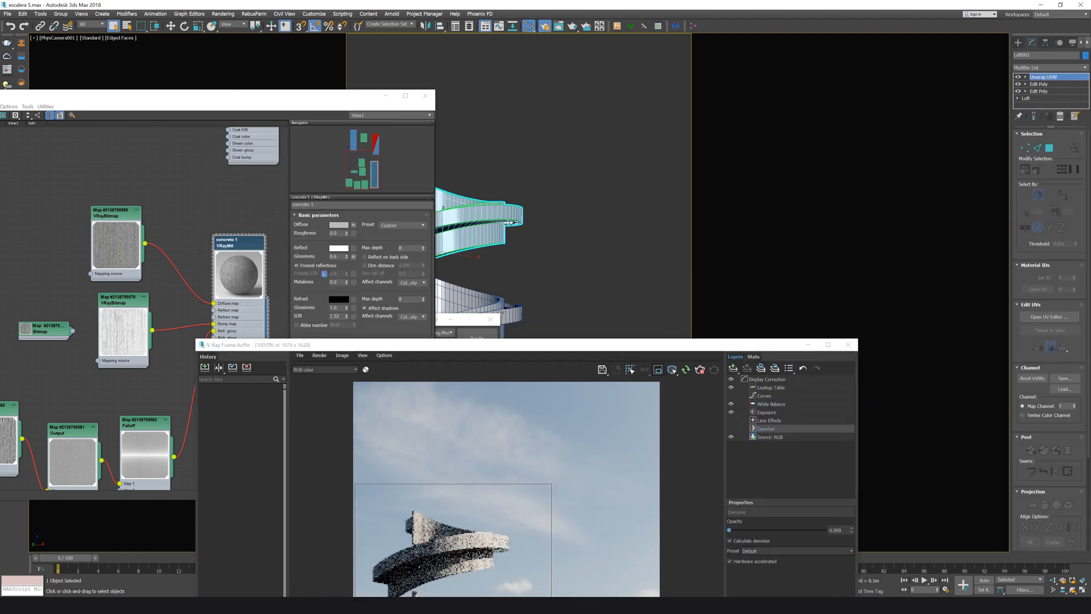
pyautogui.moveTo(547, 344); pyautogui.dragTo(565, 488)
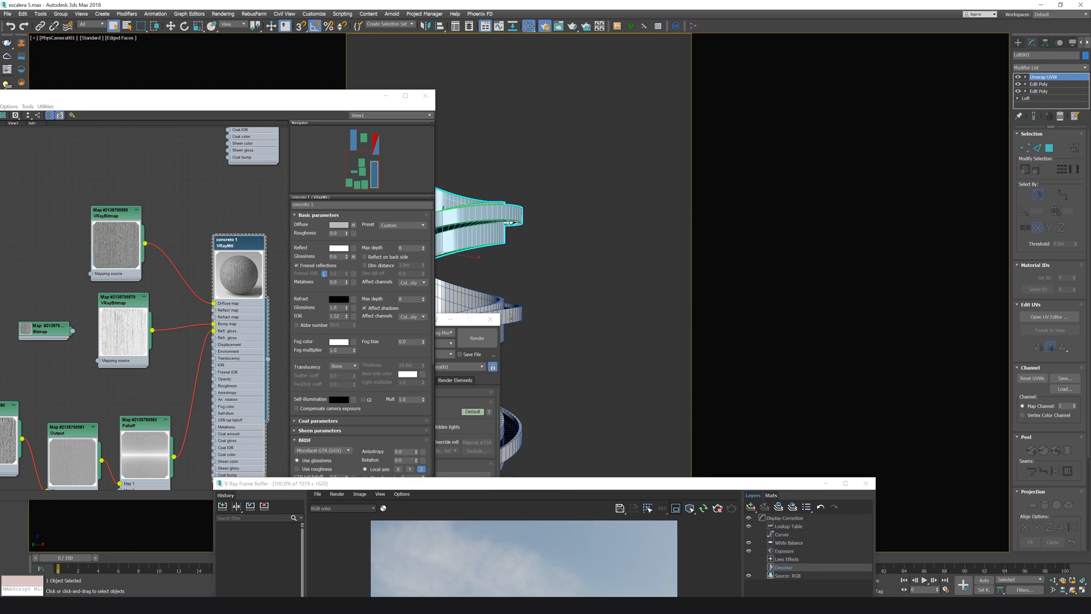
pyautogui.keyDown('ctrl'); pyautogui.click(511, 318); pyautogui.keyUp('ctrl')
pyautogui.keyDown('ctrl'); pyautogui.click(521, 440); pyautogui.keyUp('ctrl')
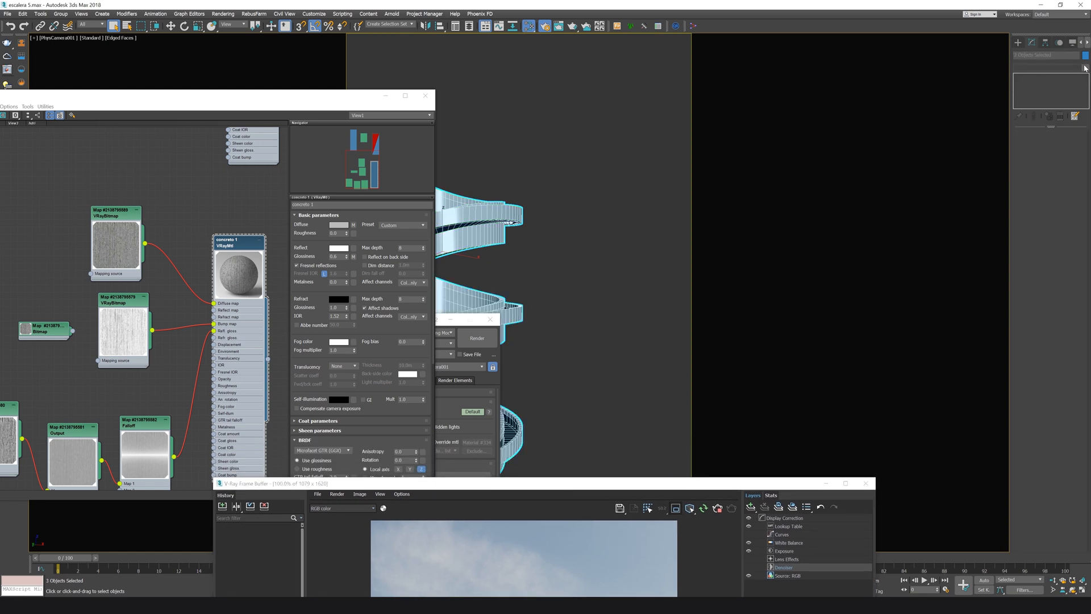
pyautogui.click(1051, 68)
pyautogui.scroll(-1, 1085, 74)
pyautogui.click(1051, 76)
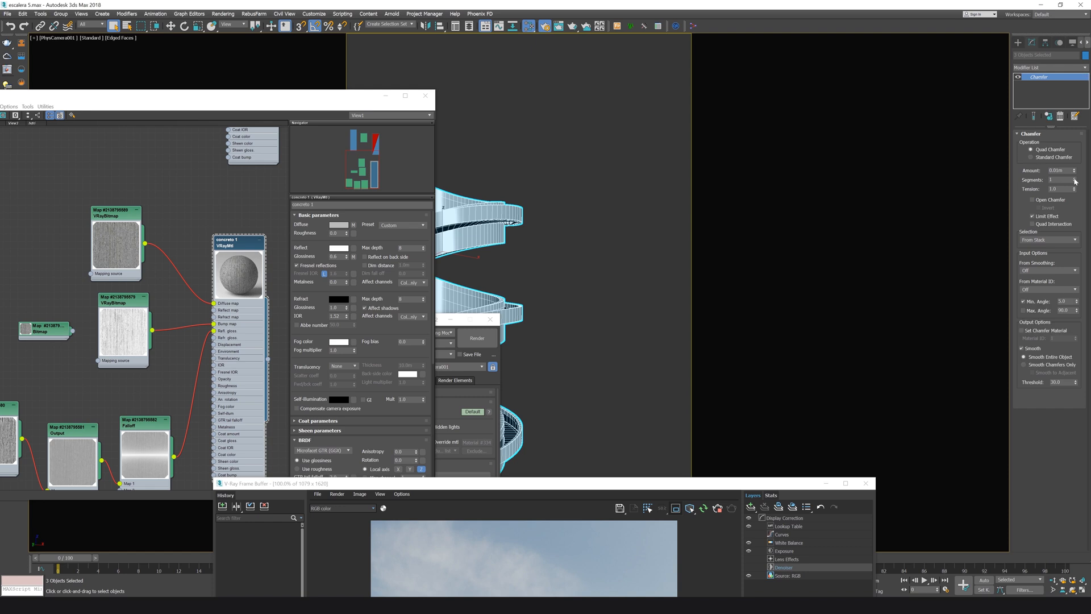
pyautogui.click(1075, 178)
pyautogui.press('Tab')
pyautogui.click(1025, 365)
# Check the chamfered ramps in the frame buffer and open the concrete 1 material's parameters
pyautogui.moveTo(720, 490); pyautogui.dragTo(799, 18)
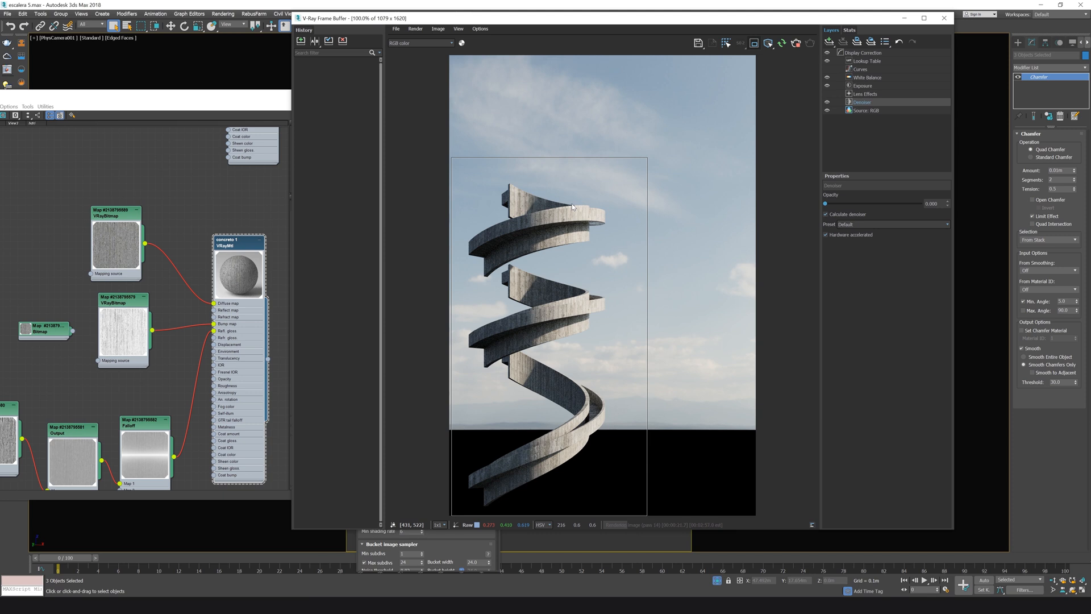
pyautogui.doubleClick(233, 241)
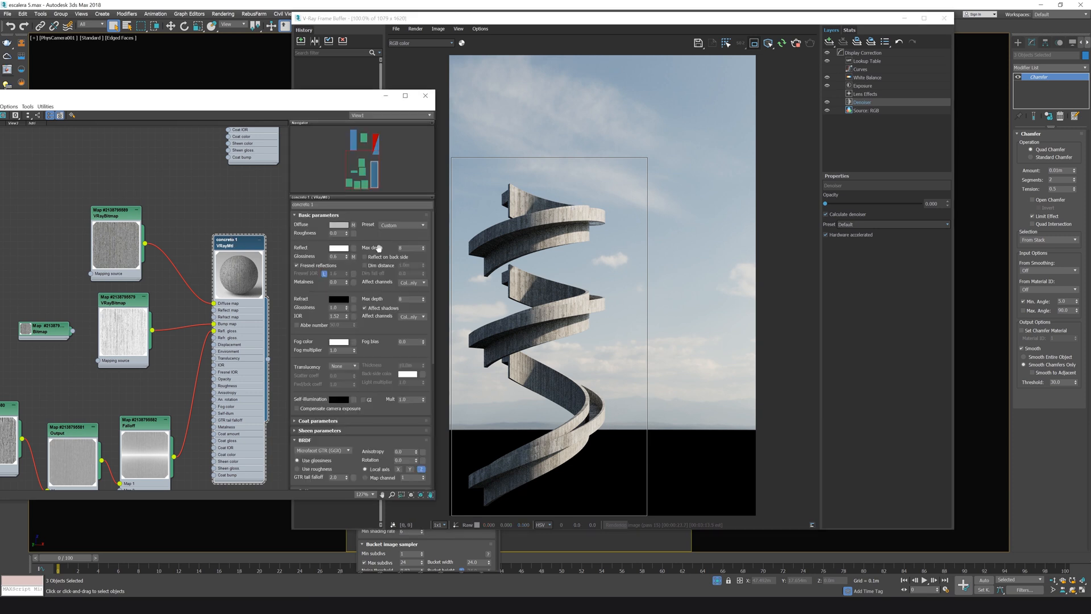